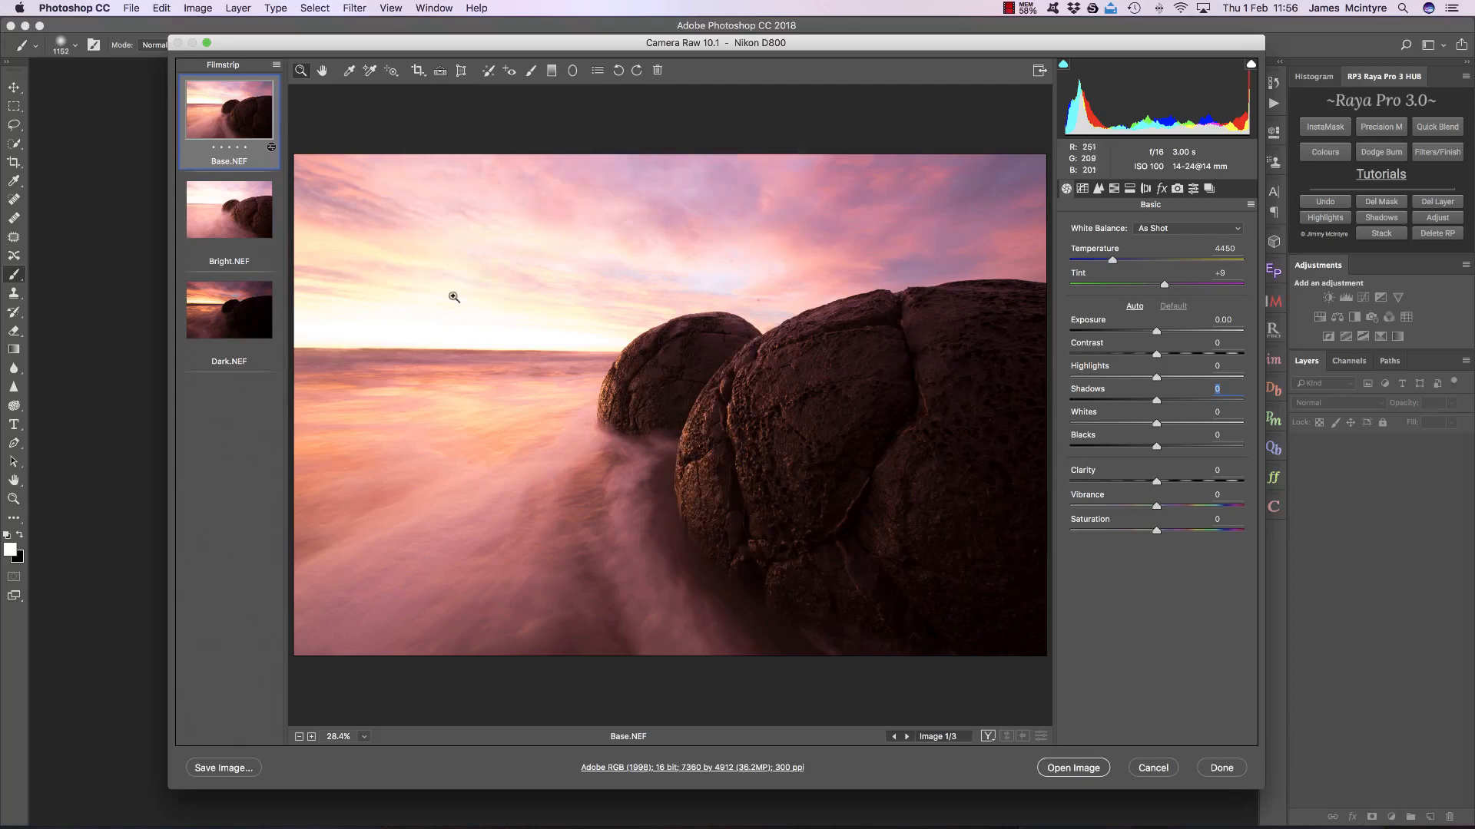
# Compare the Bright, Dark and Base exposures by viewing each one in turn.
pyautogui.click(230, 219)
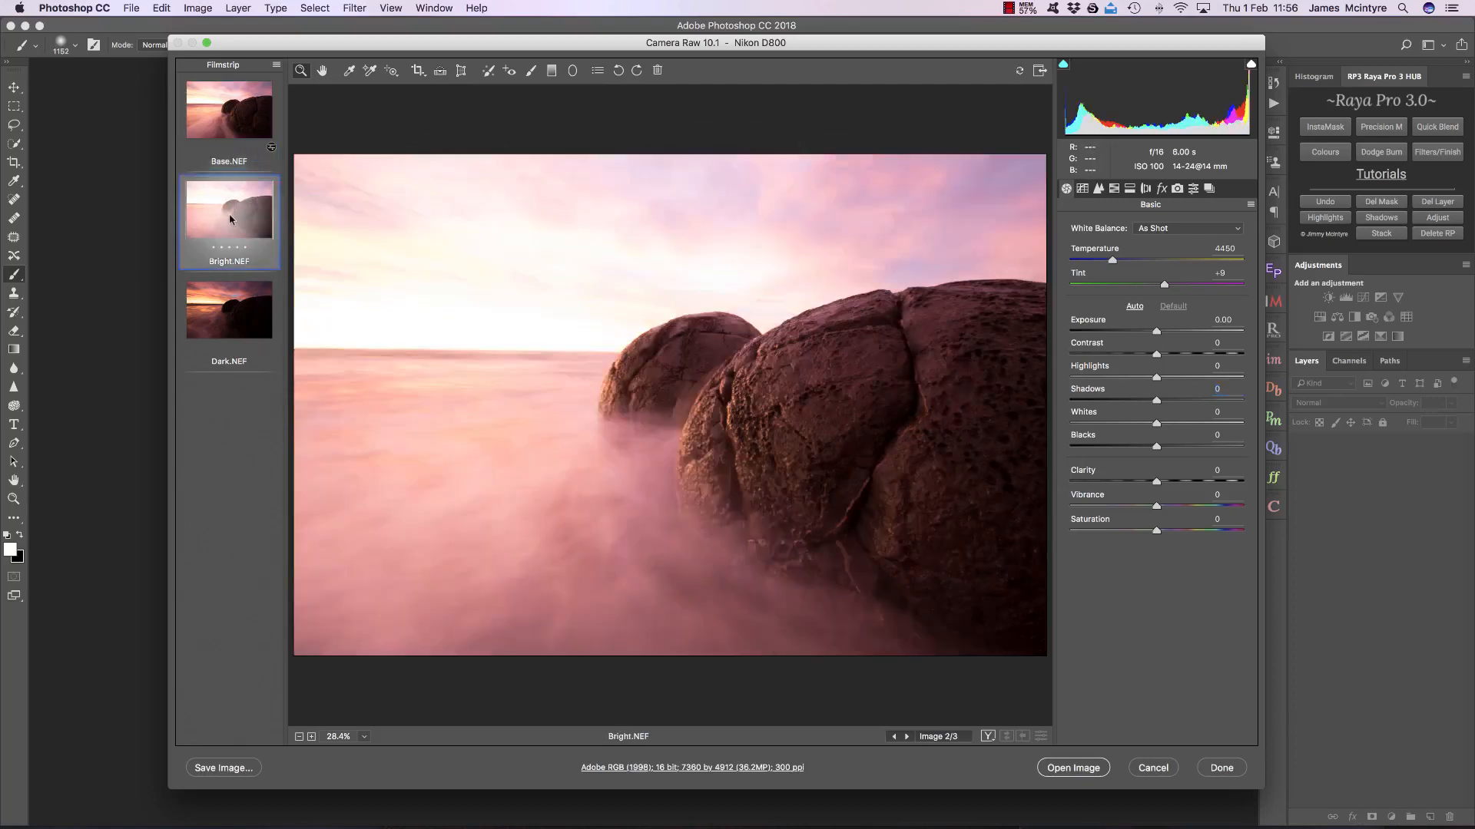
pyautogui.click(234, 310)
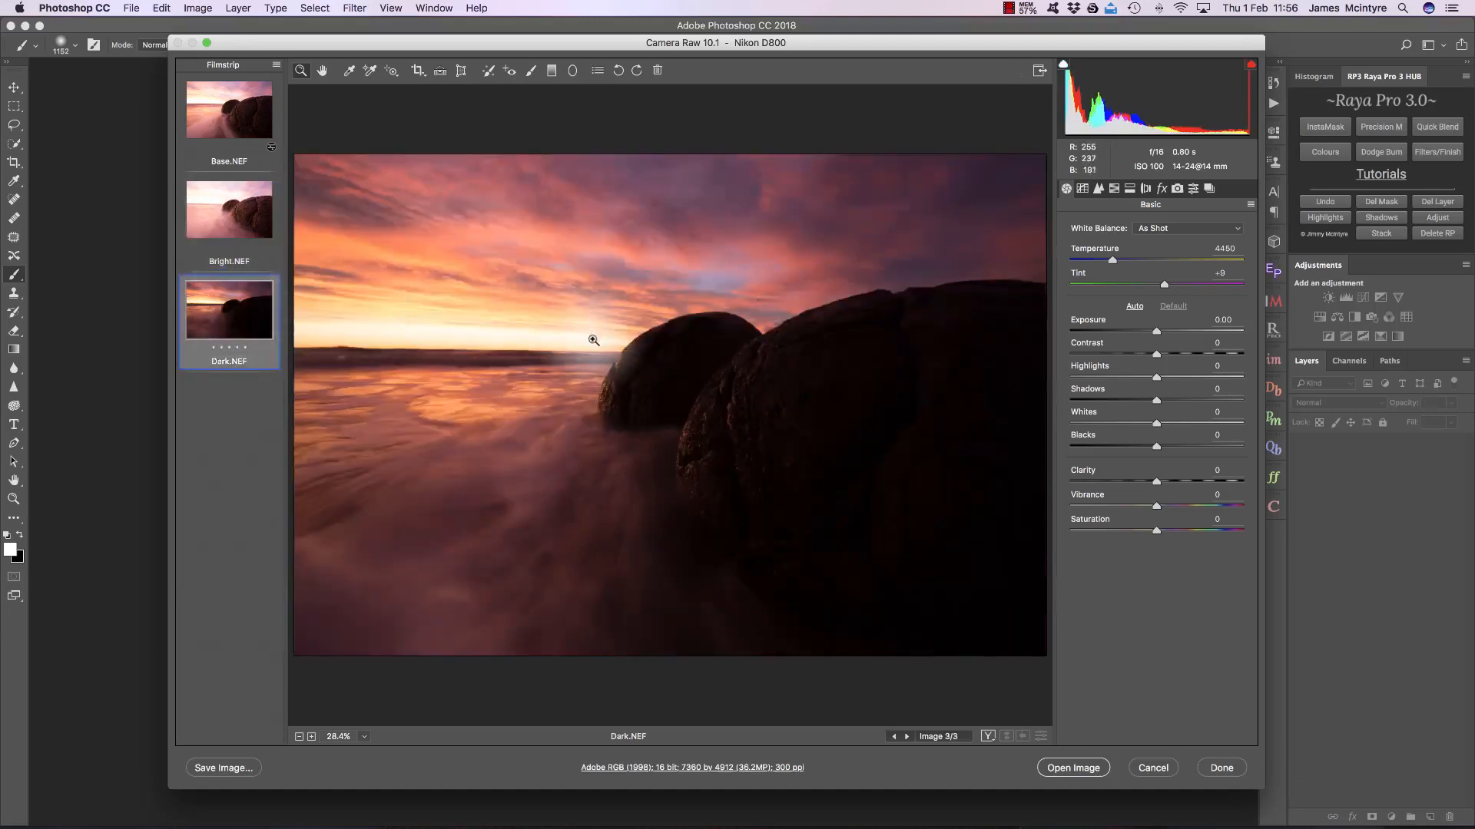
pyautogui.click(225, 109)
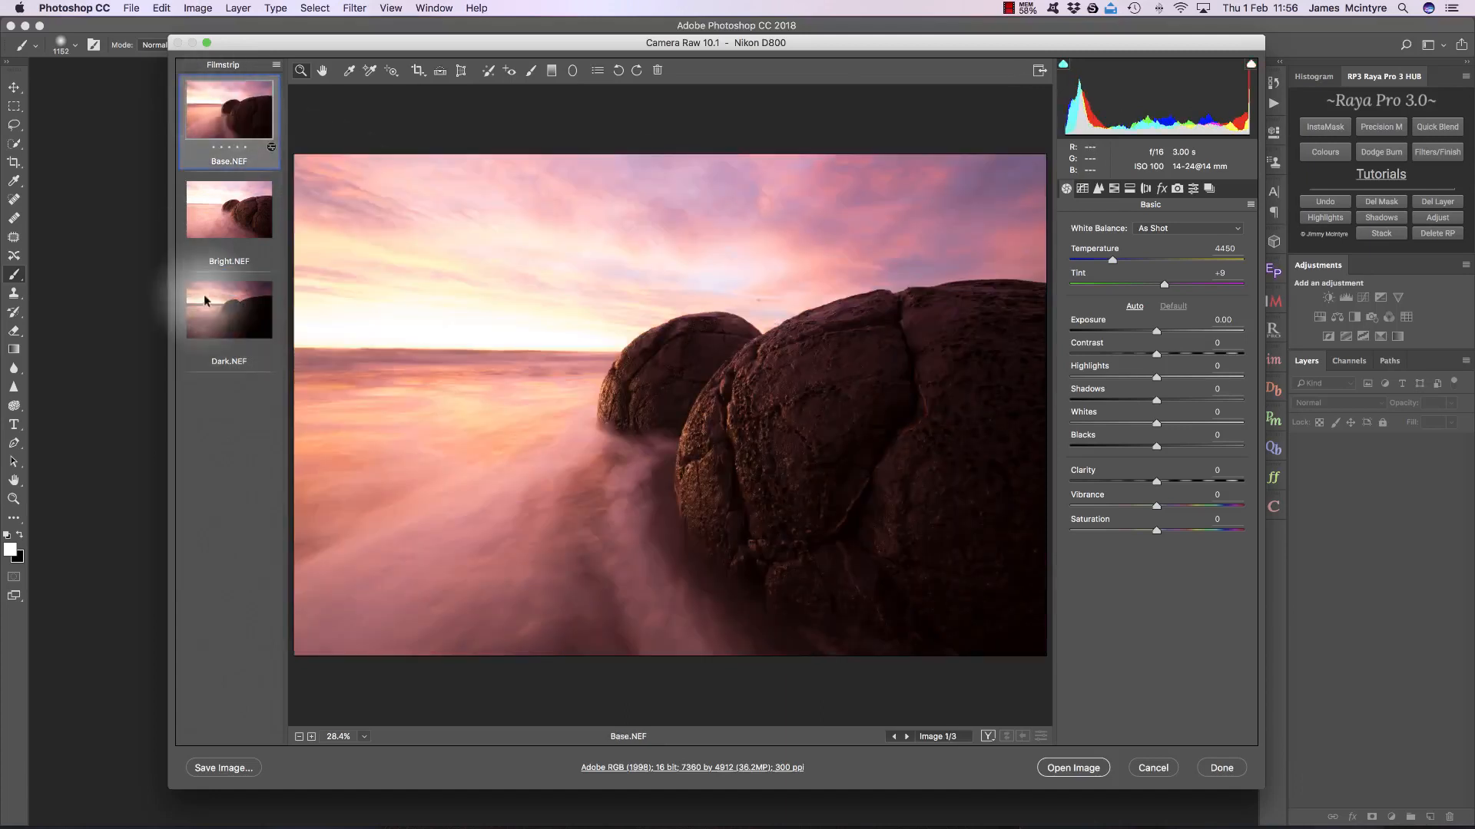
pyautogui.click(208, 298)
pyautogui.click(214, 107)
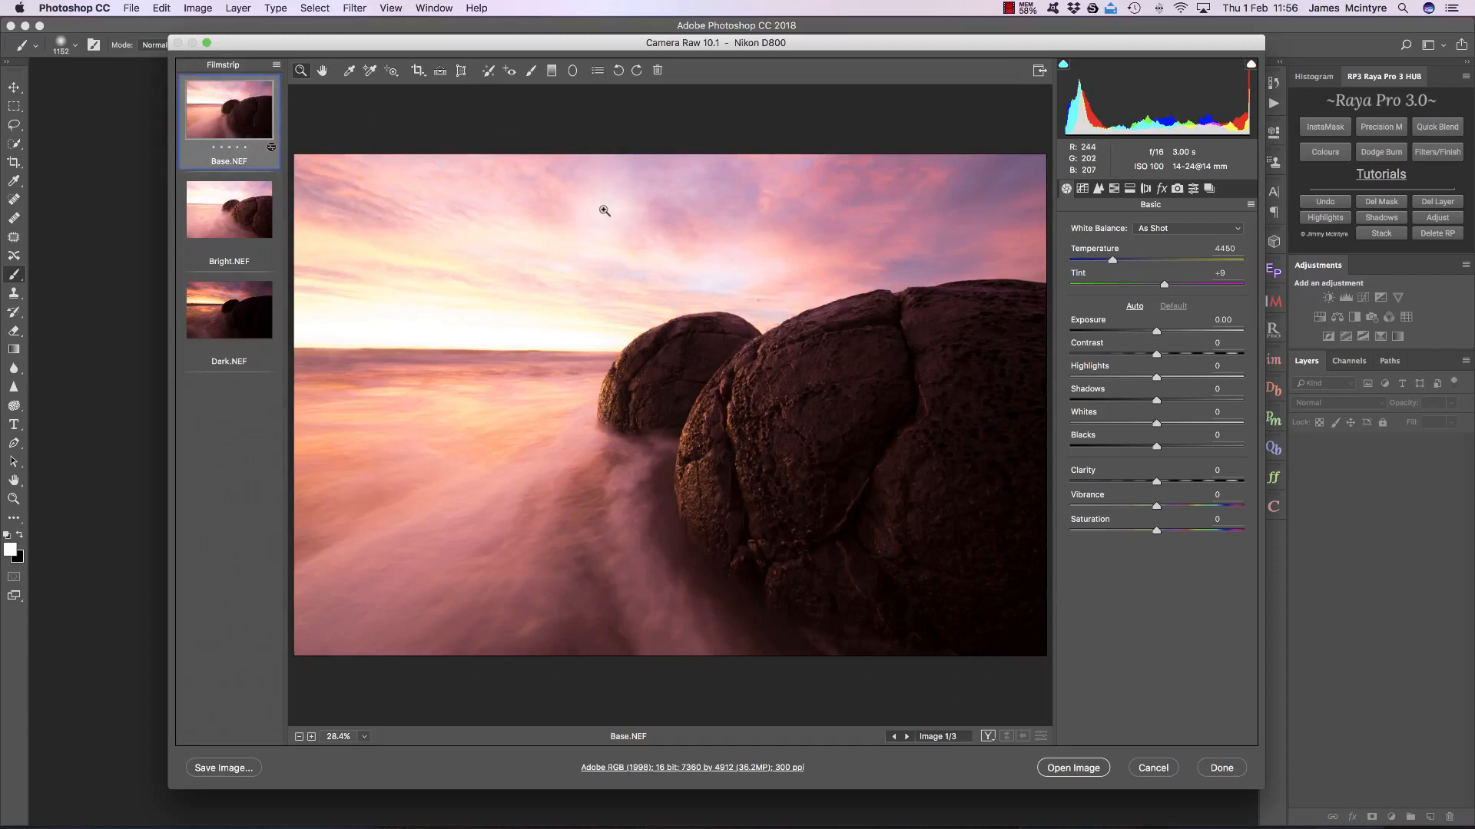
# Try raising the Base exposure's highlights to +100 and whites to +48, and restore its default settings.
pyautogui.moveTo(1156, 378); pyautogui.dragTo(1252, 375)
pyautogui.moveTo(1156, 422); pyautogui.dragTo(1199, 421)
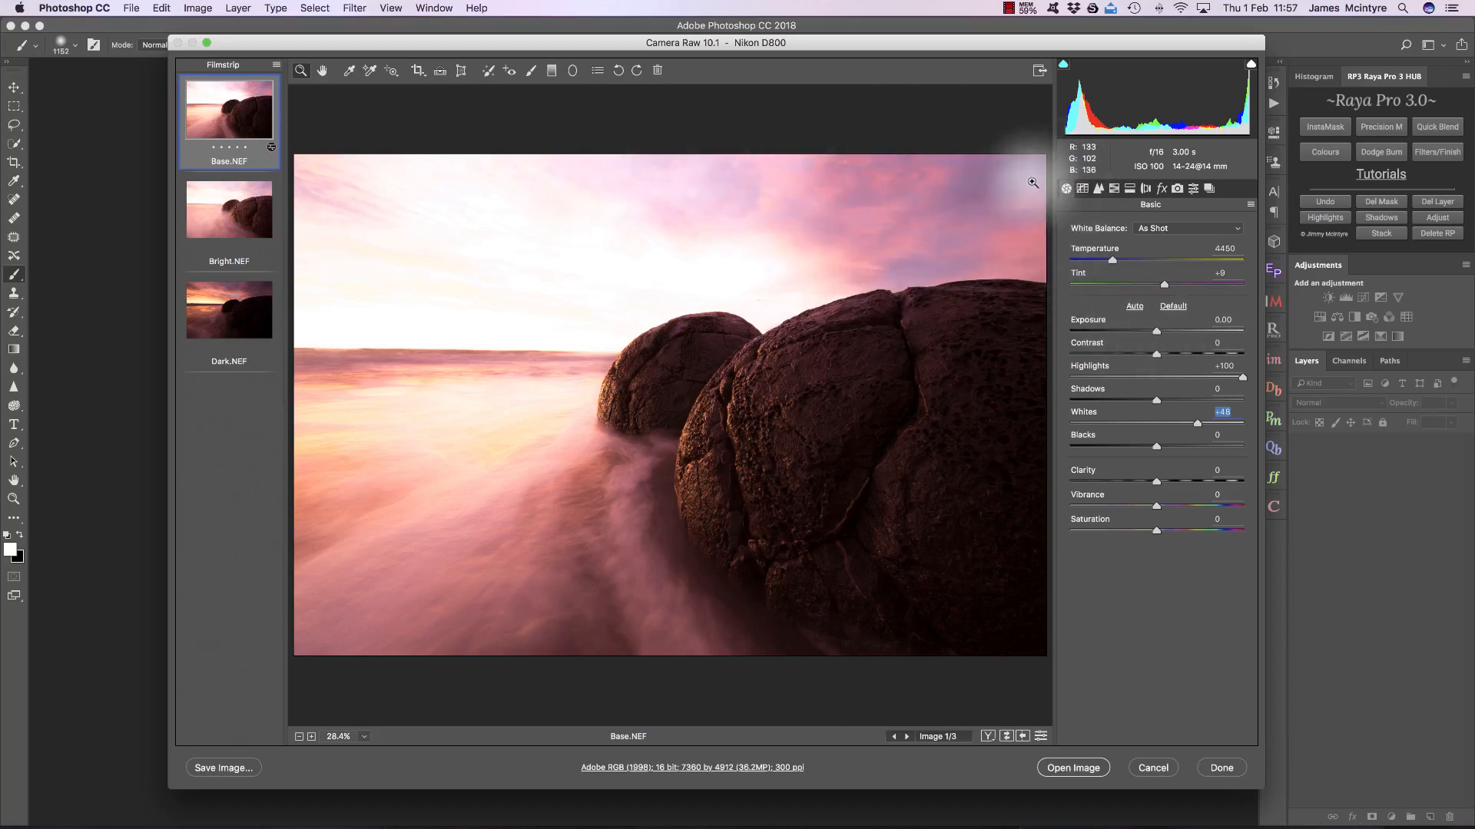
pyautogui.click(1172, 305)
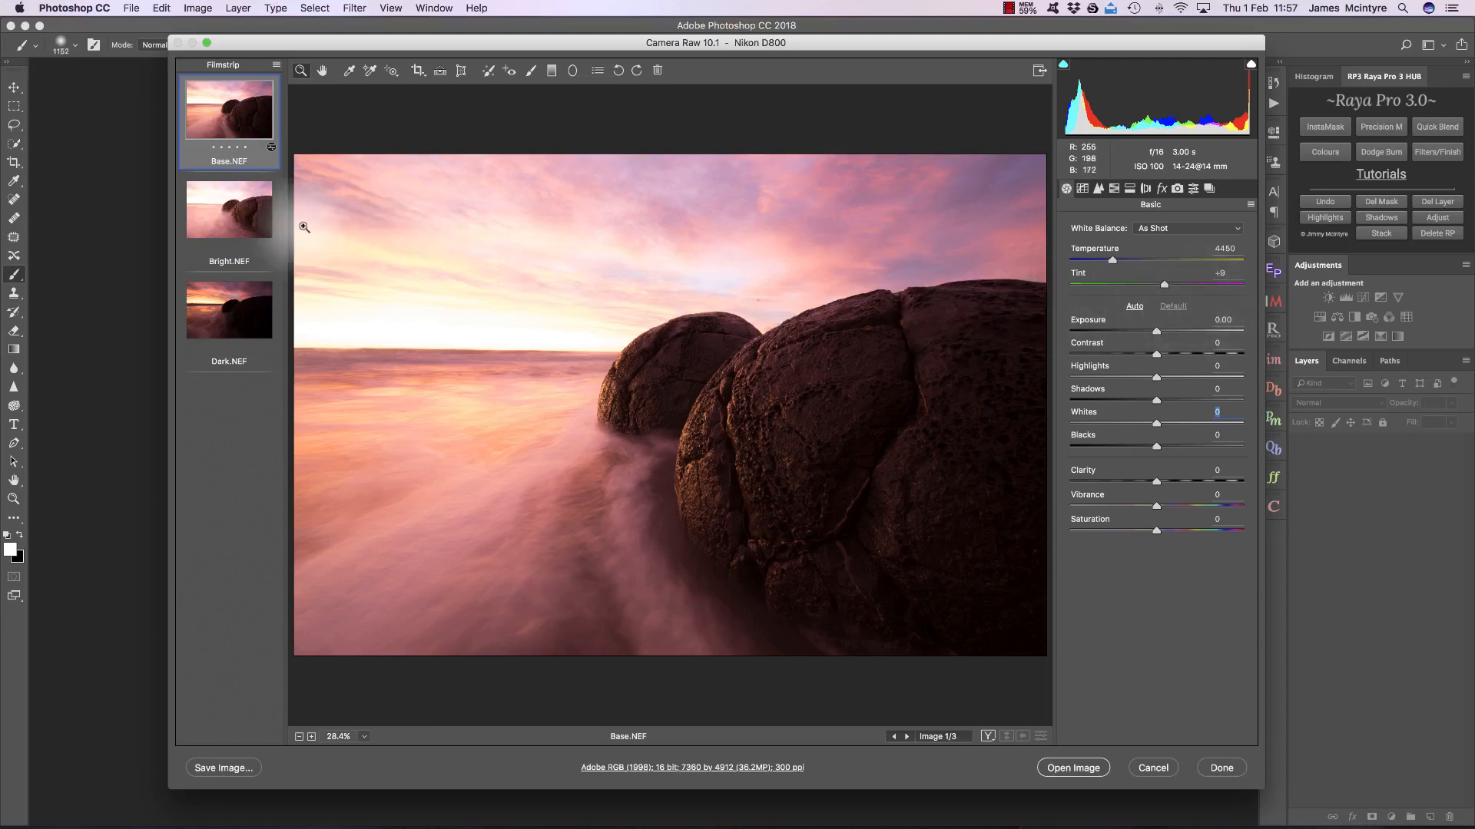
# Set both highlights and whites to +100 on the Bright exposure.
pyautogui.click(234, 219)
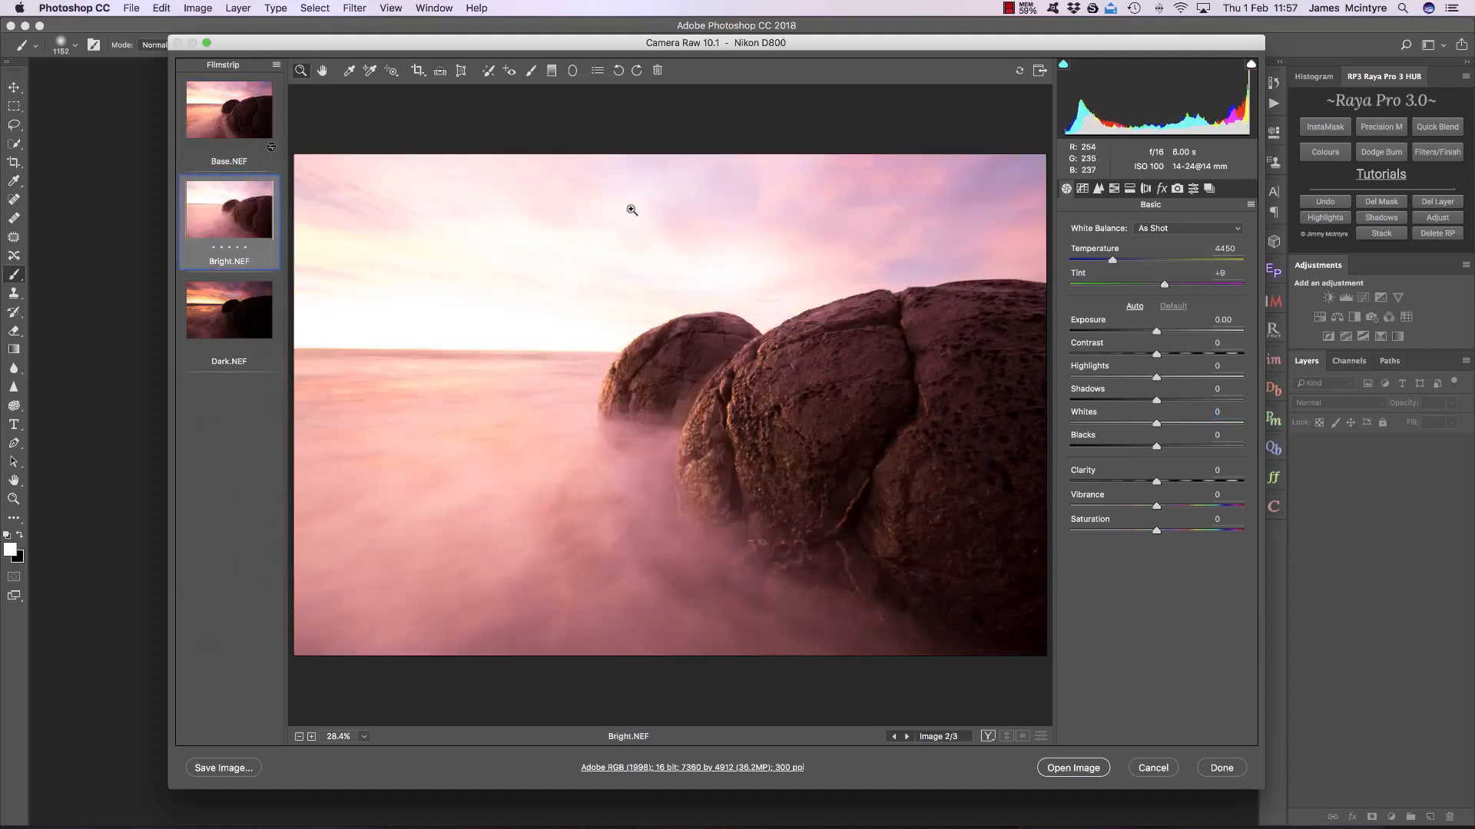
pyautogui.moveTo(1157, 377); pyautogui.dragTo(1244, 373)
pyautogui.moveTo(1154, 421); pyautogui.dragTo(1257, 412)
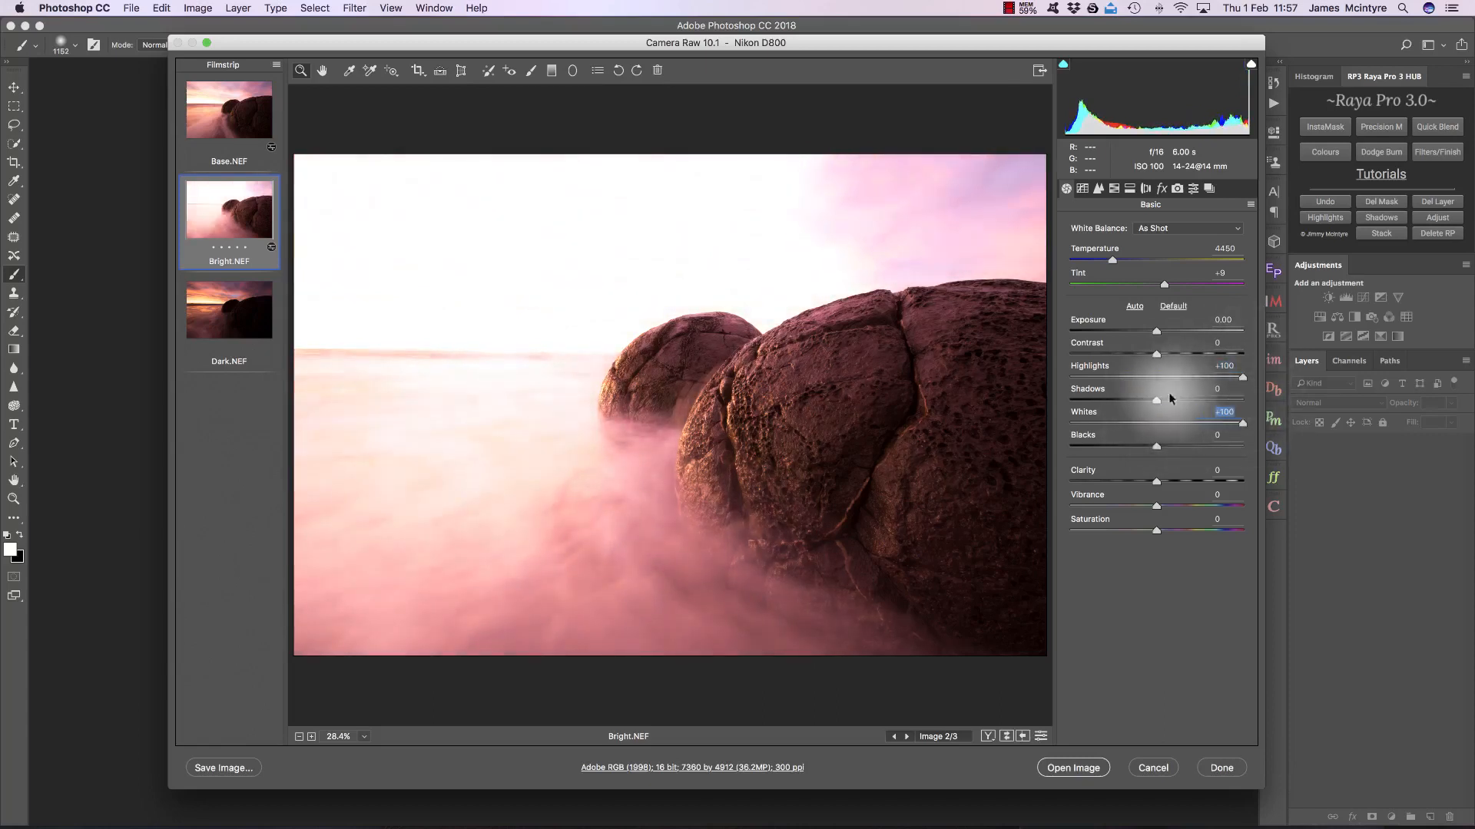
# Balance the Bright exposure's rocks by setting shadows to -52 and exposure to +0.40.
pyautogui.moveTo(1154, 397); pyautogui.dragTo(1112, 400)
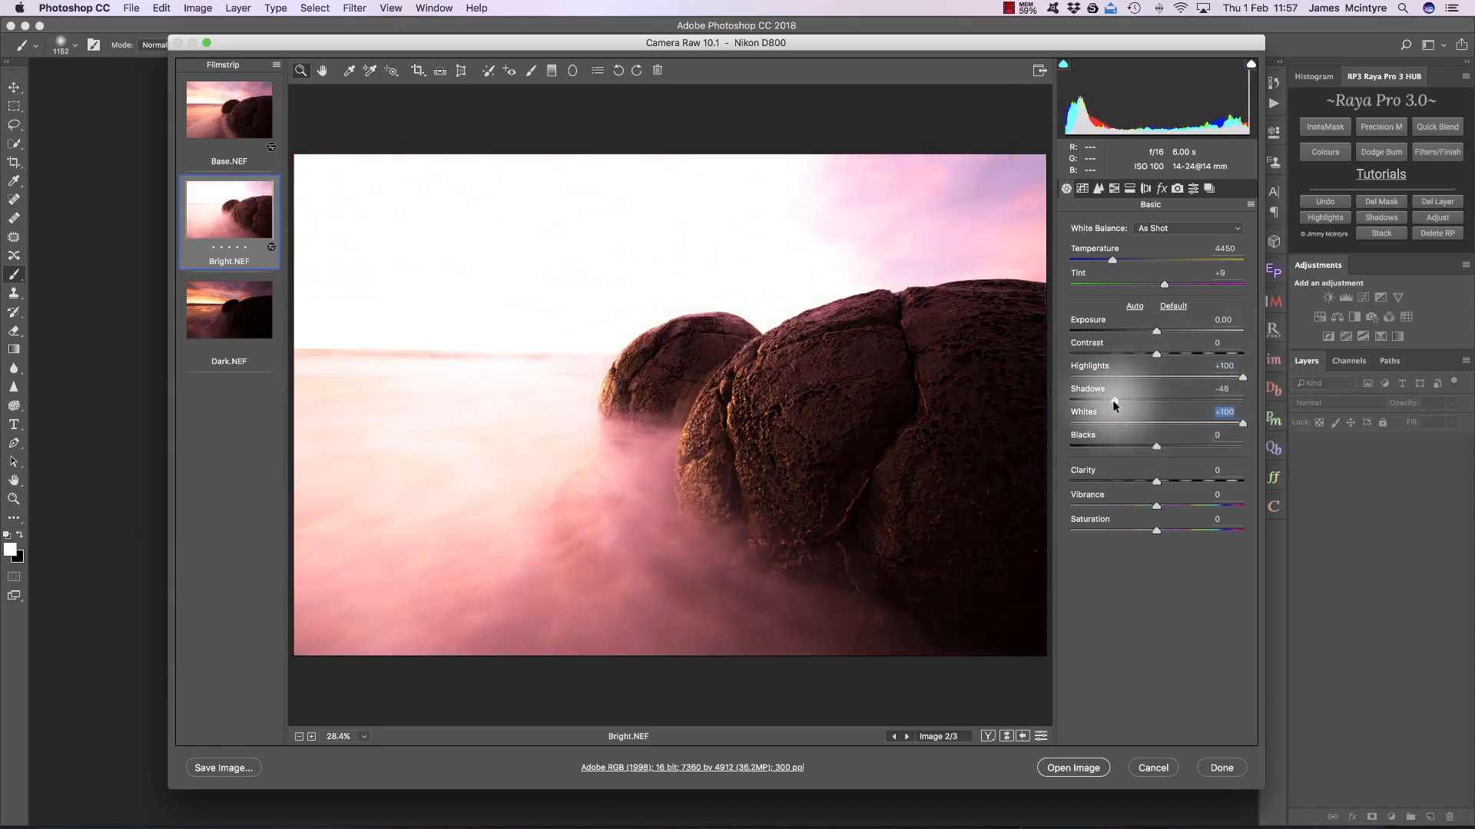
pyautogui.moveTo(1156, 328); pyautogui.dragTo(1168, 329)
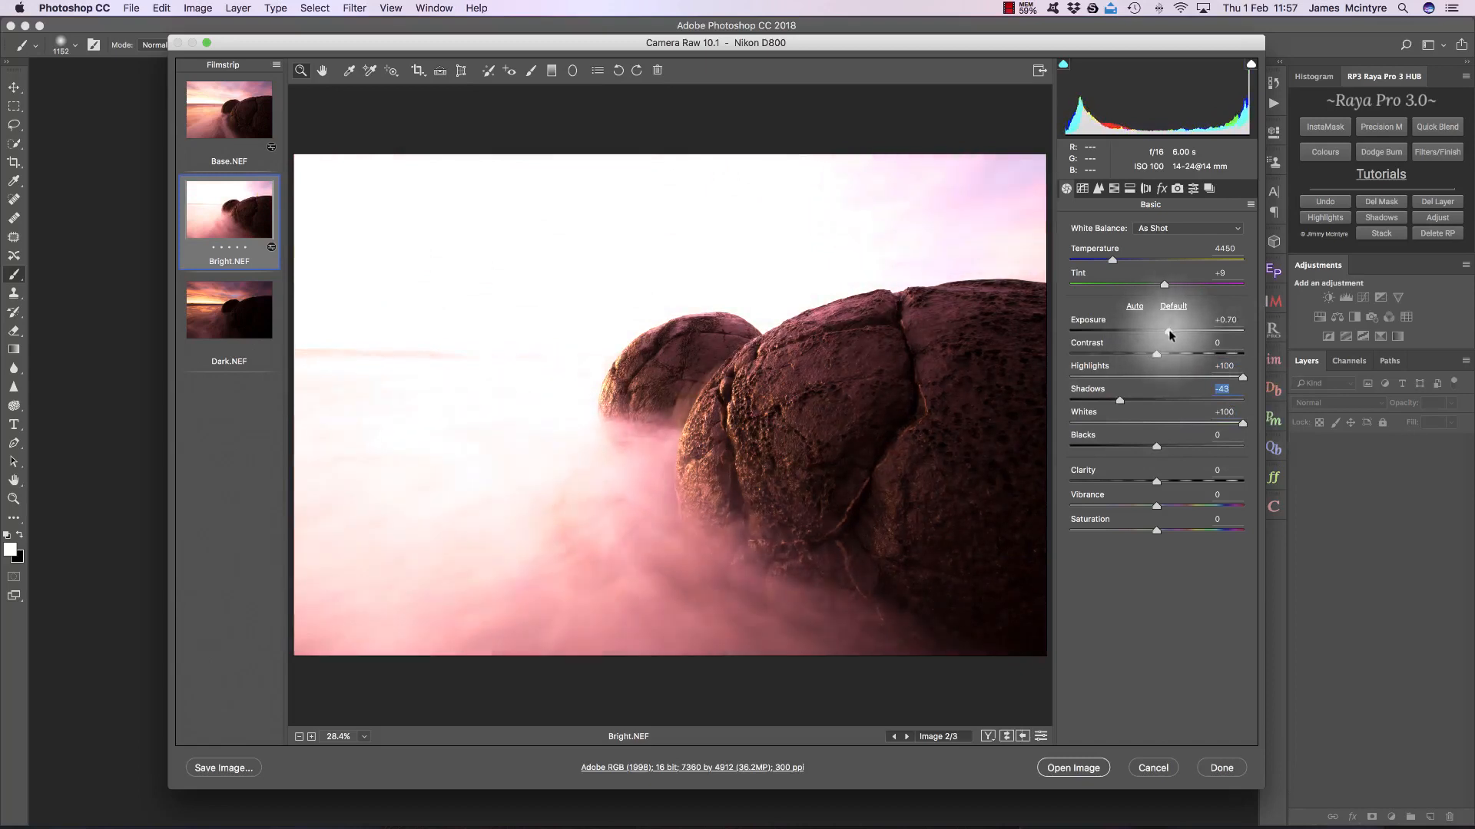
pyautogui.moveTo(1120, 399); pyautogui.dragTo(1101, 400)
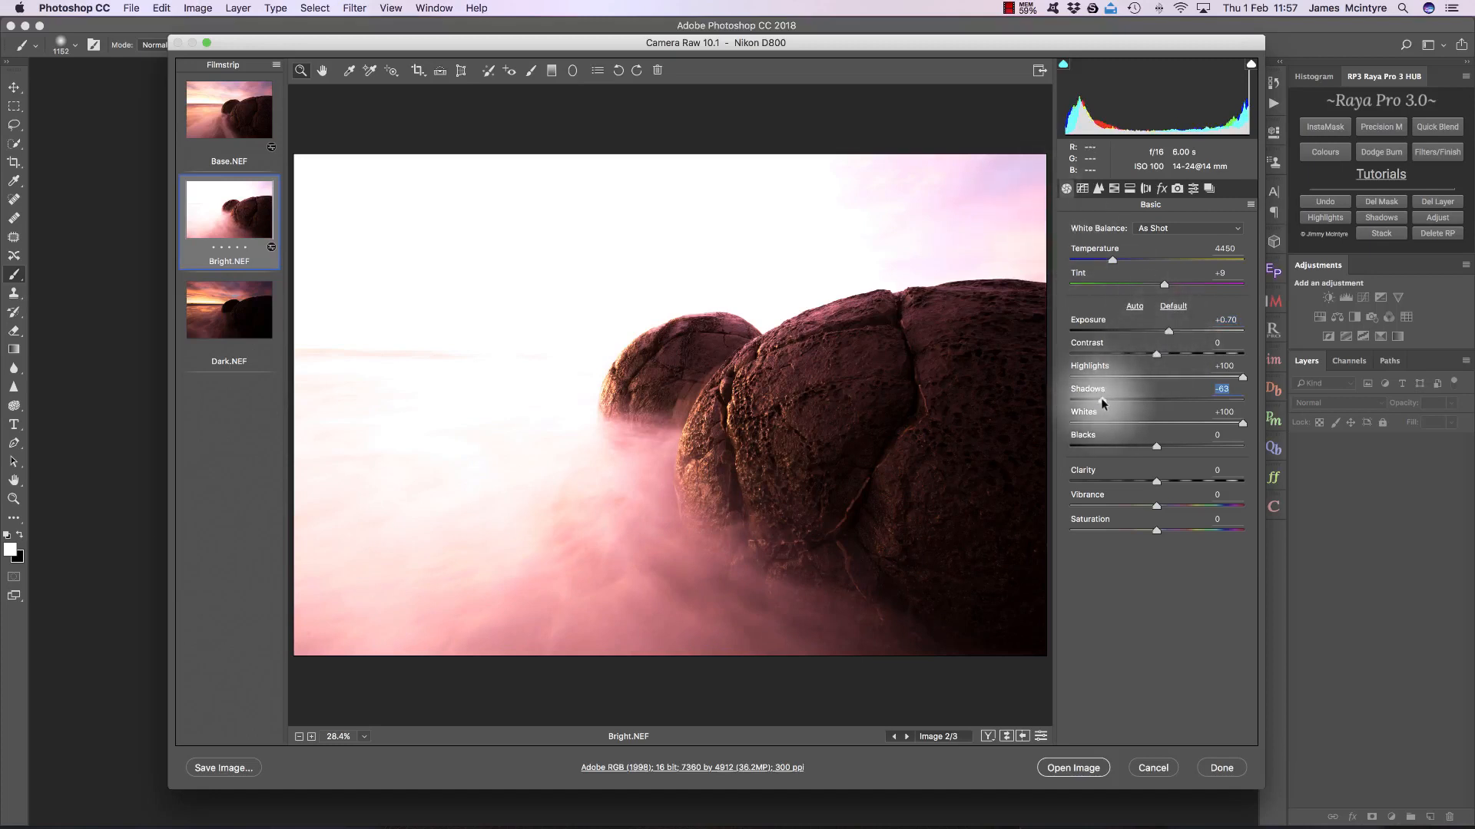
pyautogui.moveTo(1168, 331); pyautogui.dragTo(1159, 332)
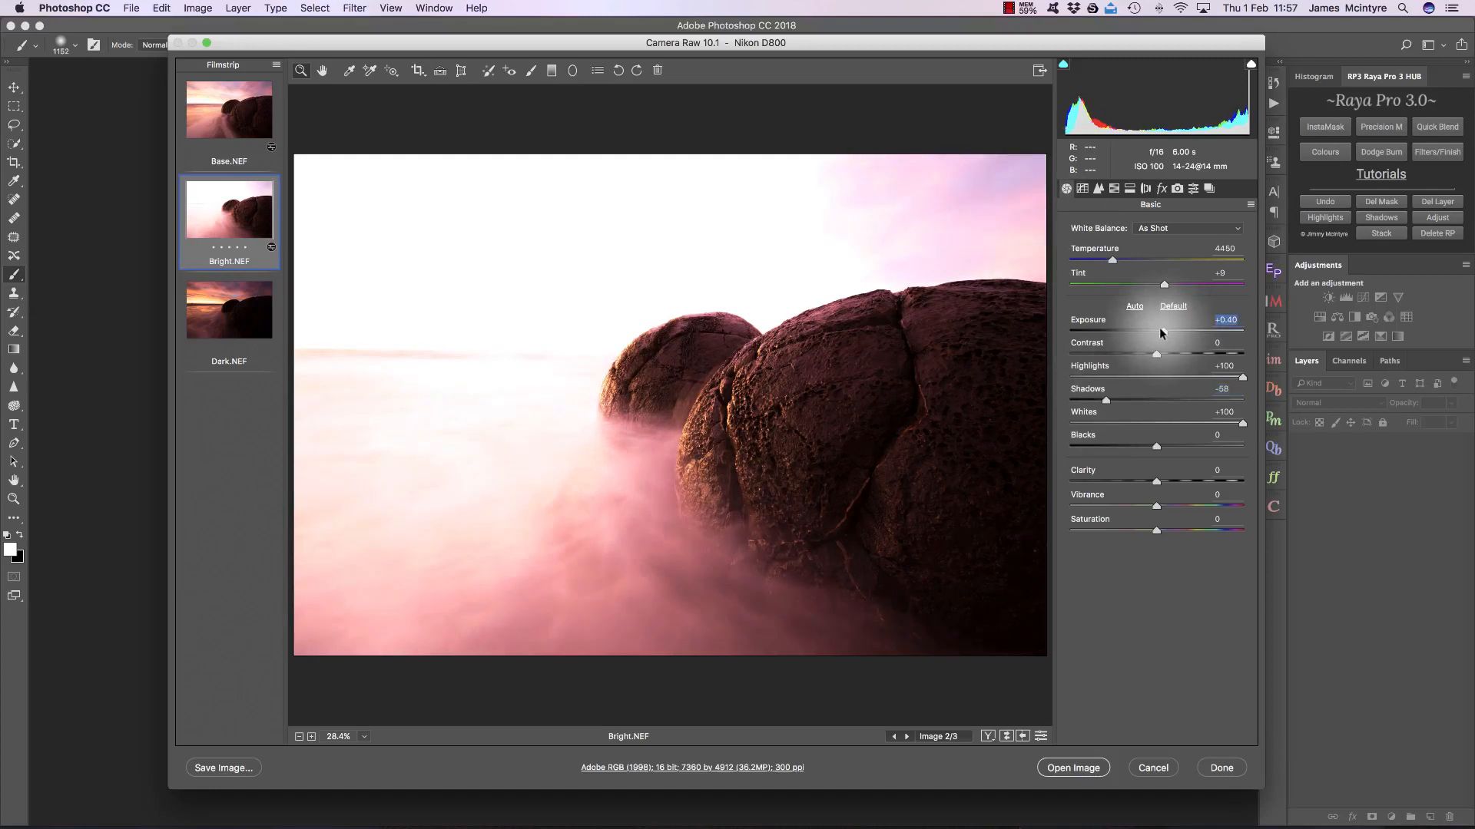
pyautogui.moveTo(1106, 399); pyautogui.dragTo(1110, 394)
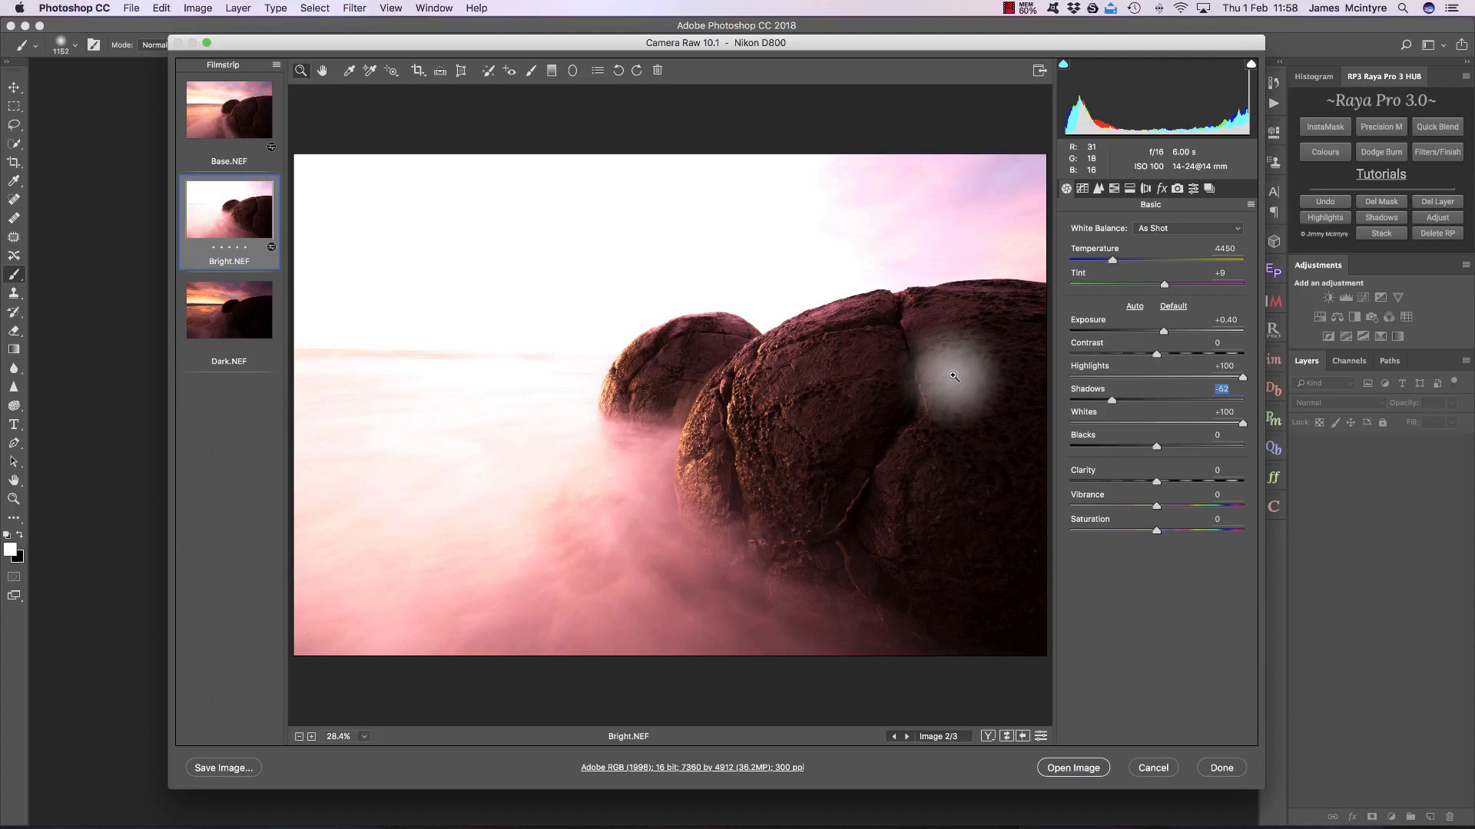
# Try raising the Base exposure's shadows to +26, and reset them to 0.
pyautogui.click(226, 105)
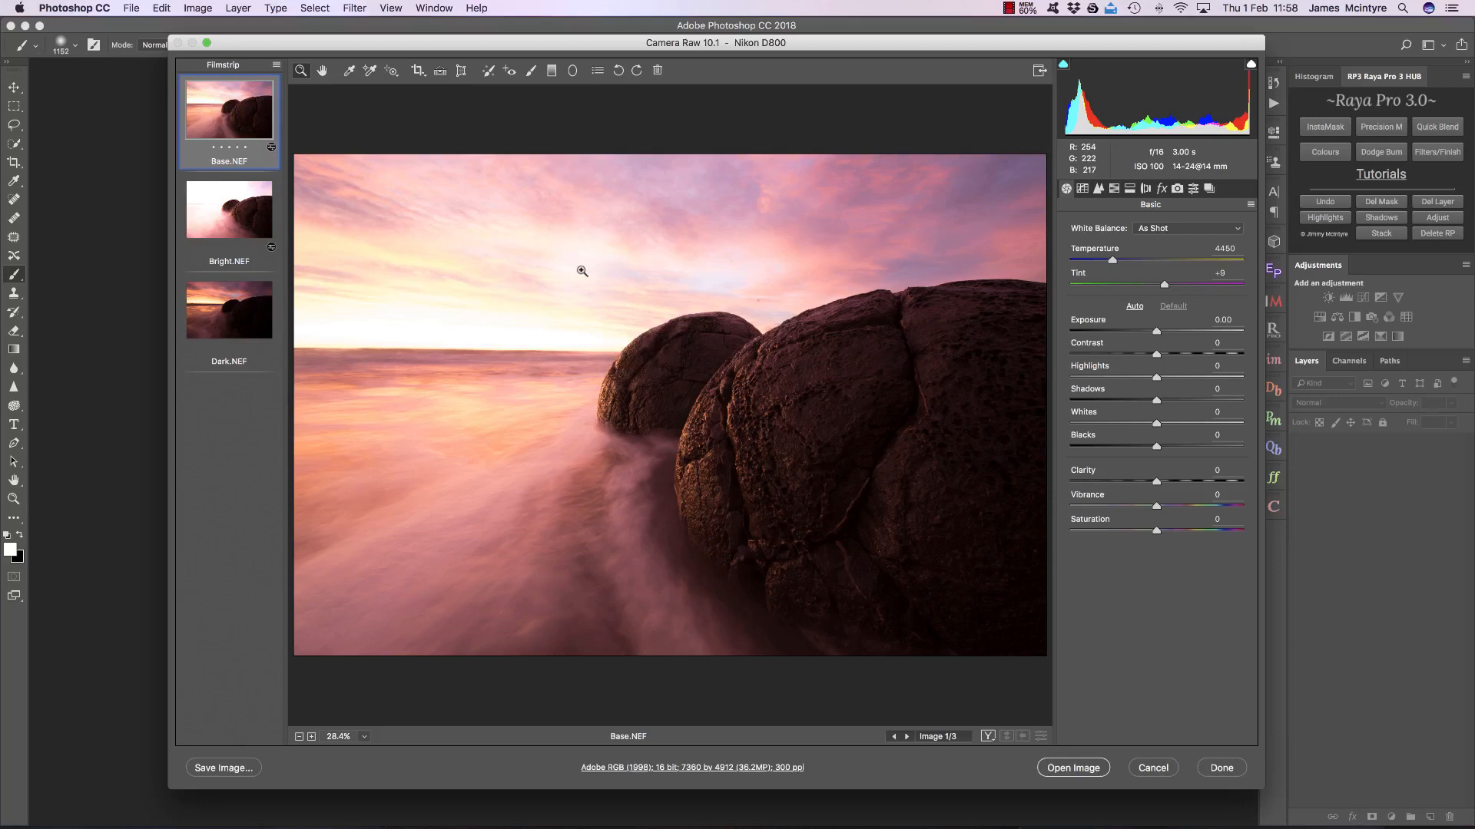
pyautogui.click(1178, 399)
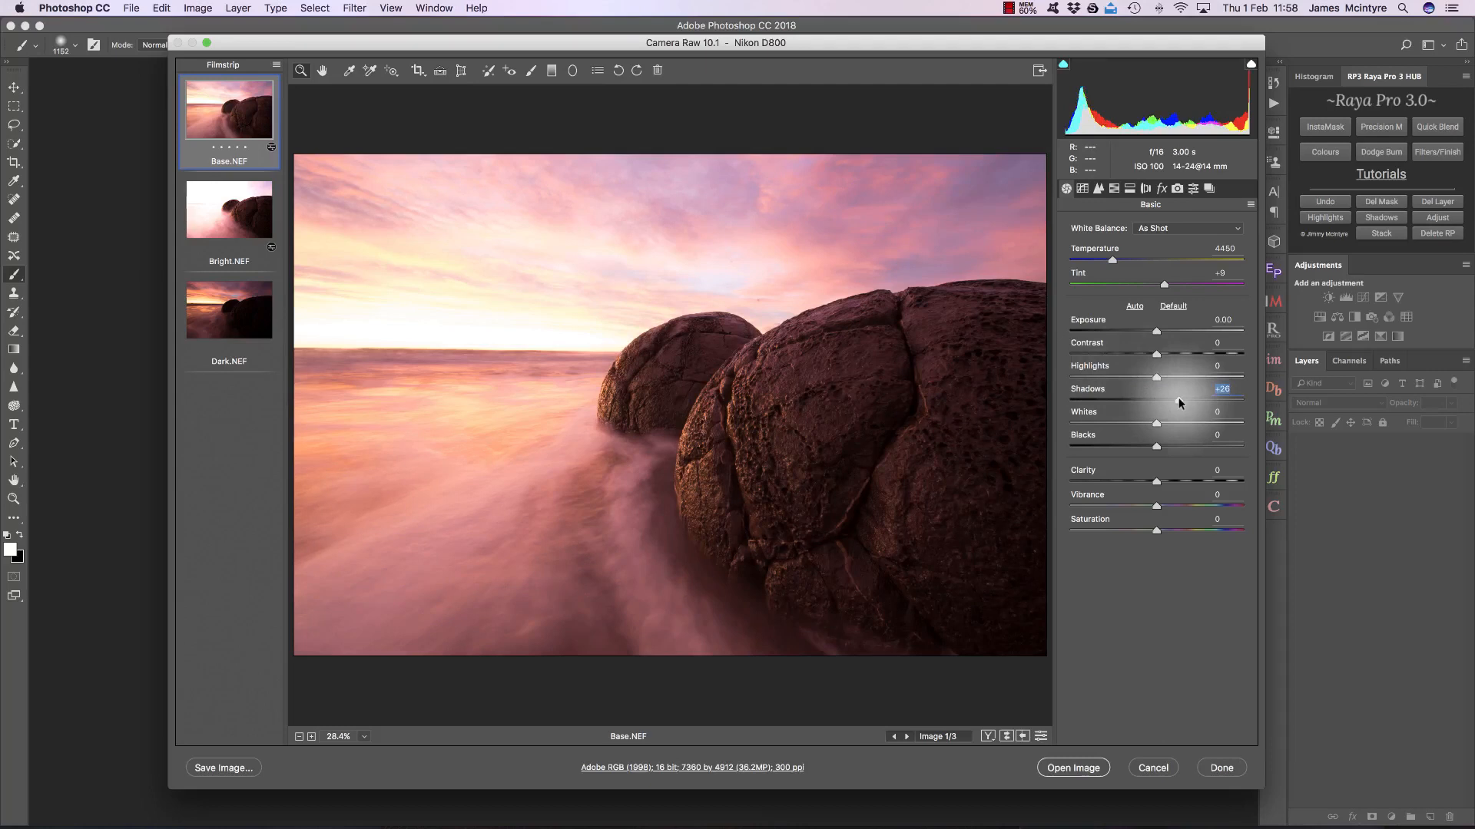
pyautogui.doubleClick(1178, 399)
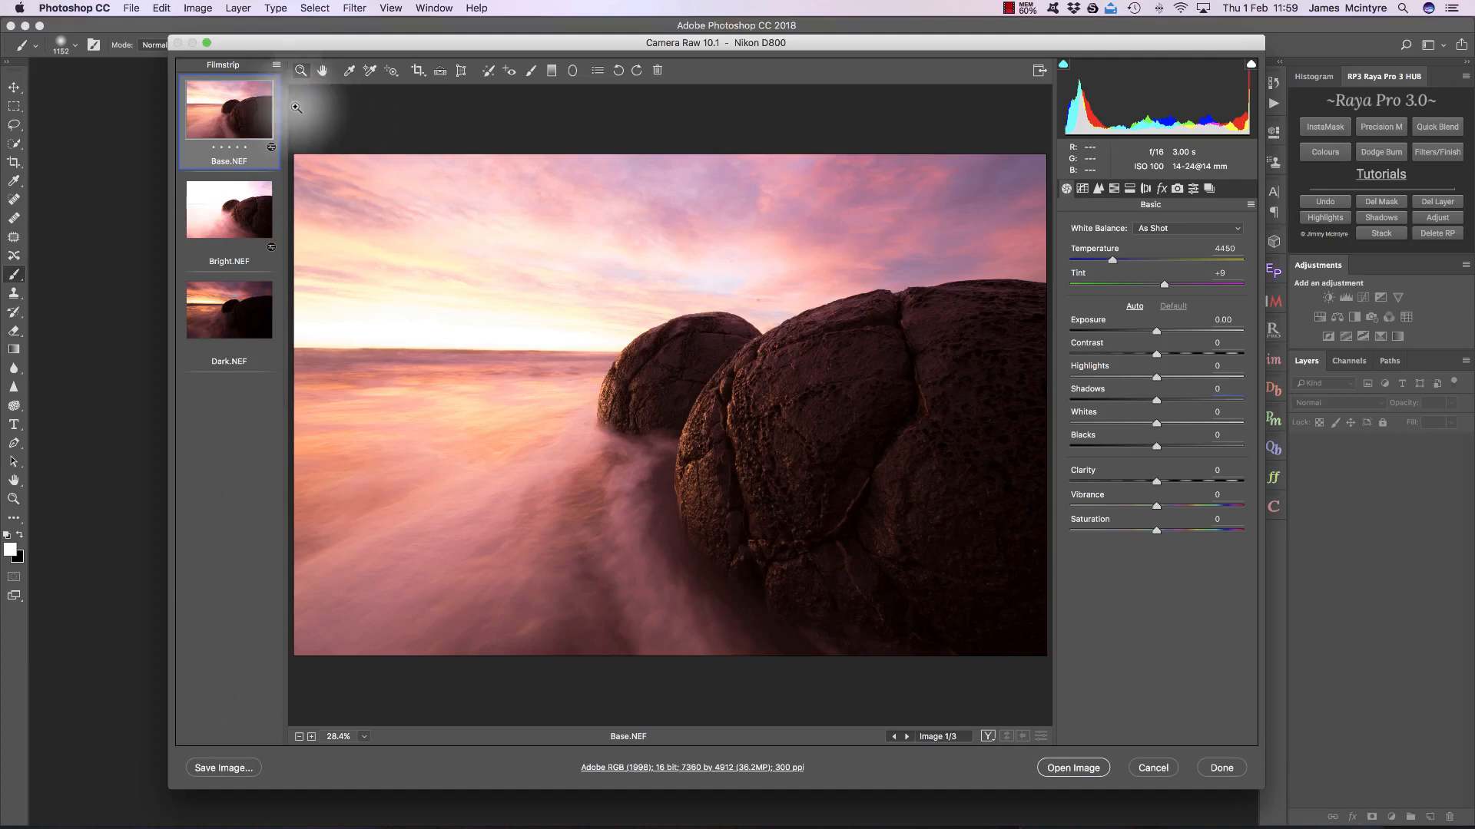
# Apply chromatic aberration removal and lens profile corrections to the Base, Bright and Dark exposures together.
pyautogui.keyDown('super'); pyautogui.click(242, 219); pyautogui.keyUp('super')
pyautogui.keyDown('super'); pyautogui.click(244, 310); pyautogui.keyUp('super')
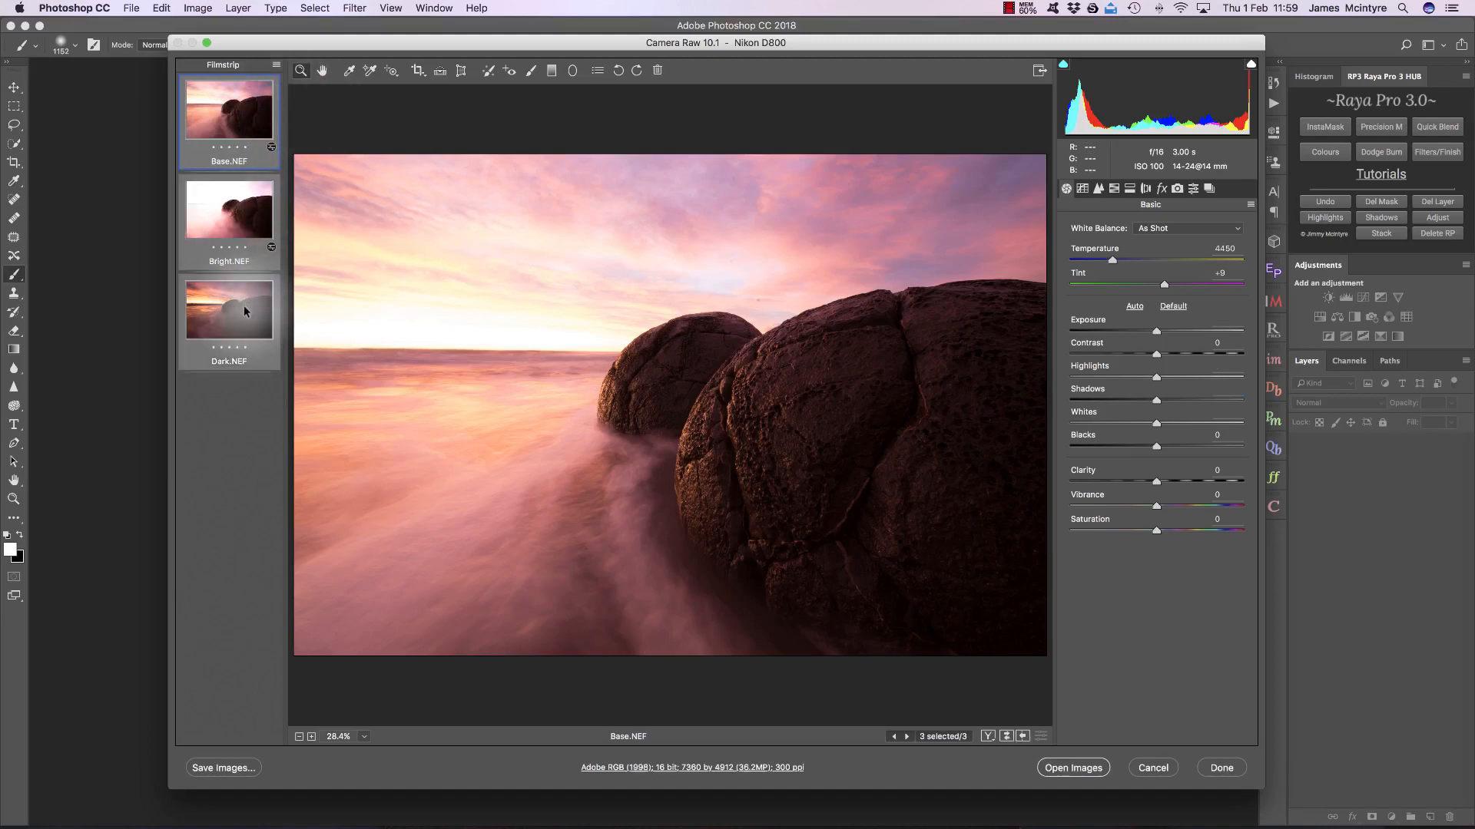
pyautogui.click(1145, 188)
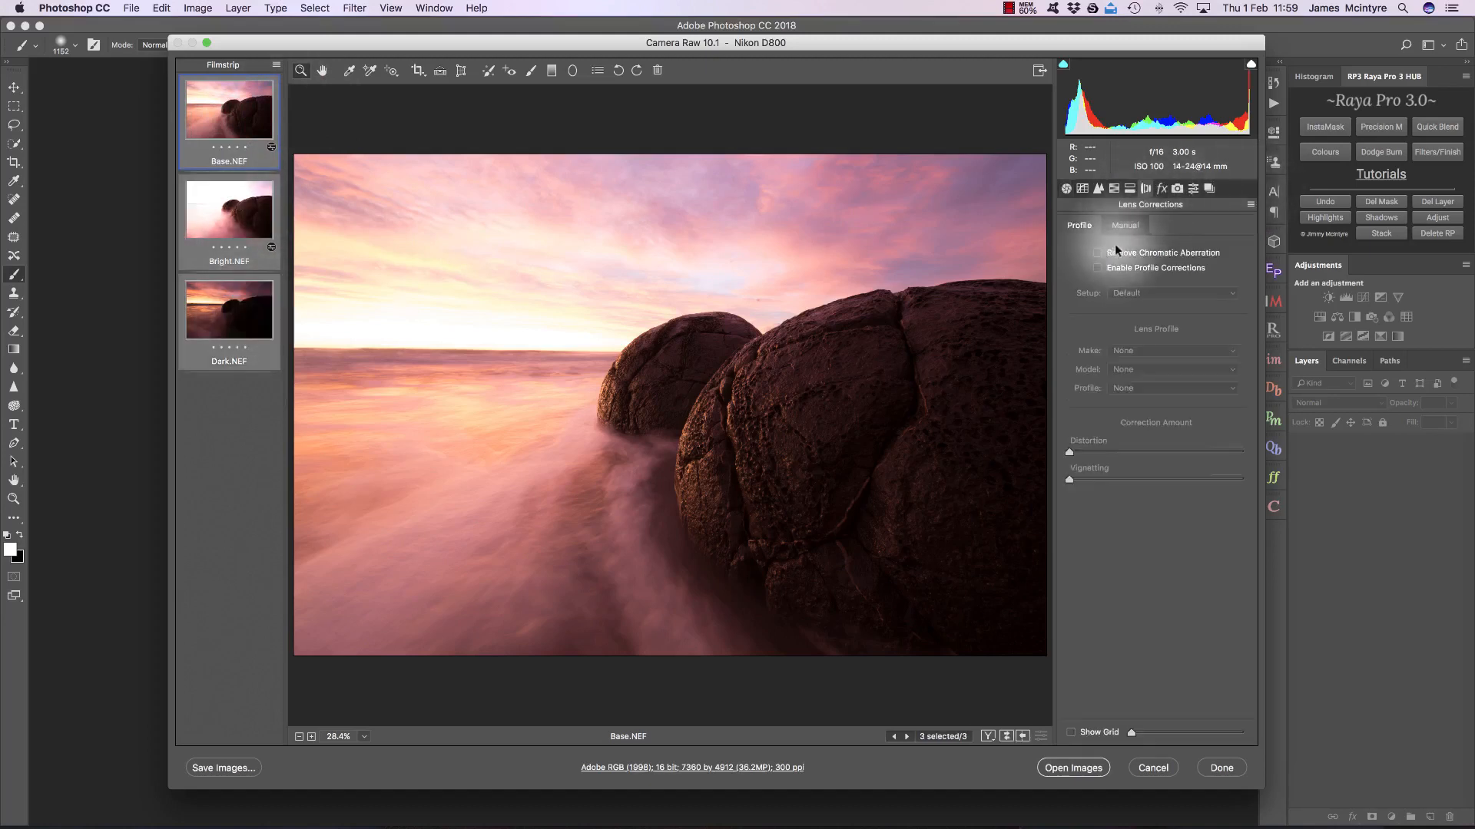
pyautogui.click(1098, 252)
pyautogui.click(1098, 266)
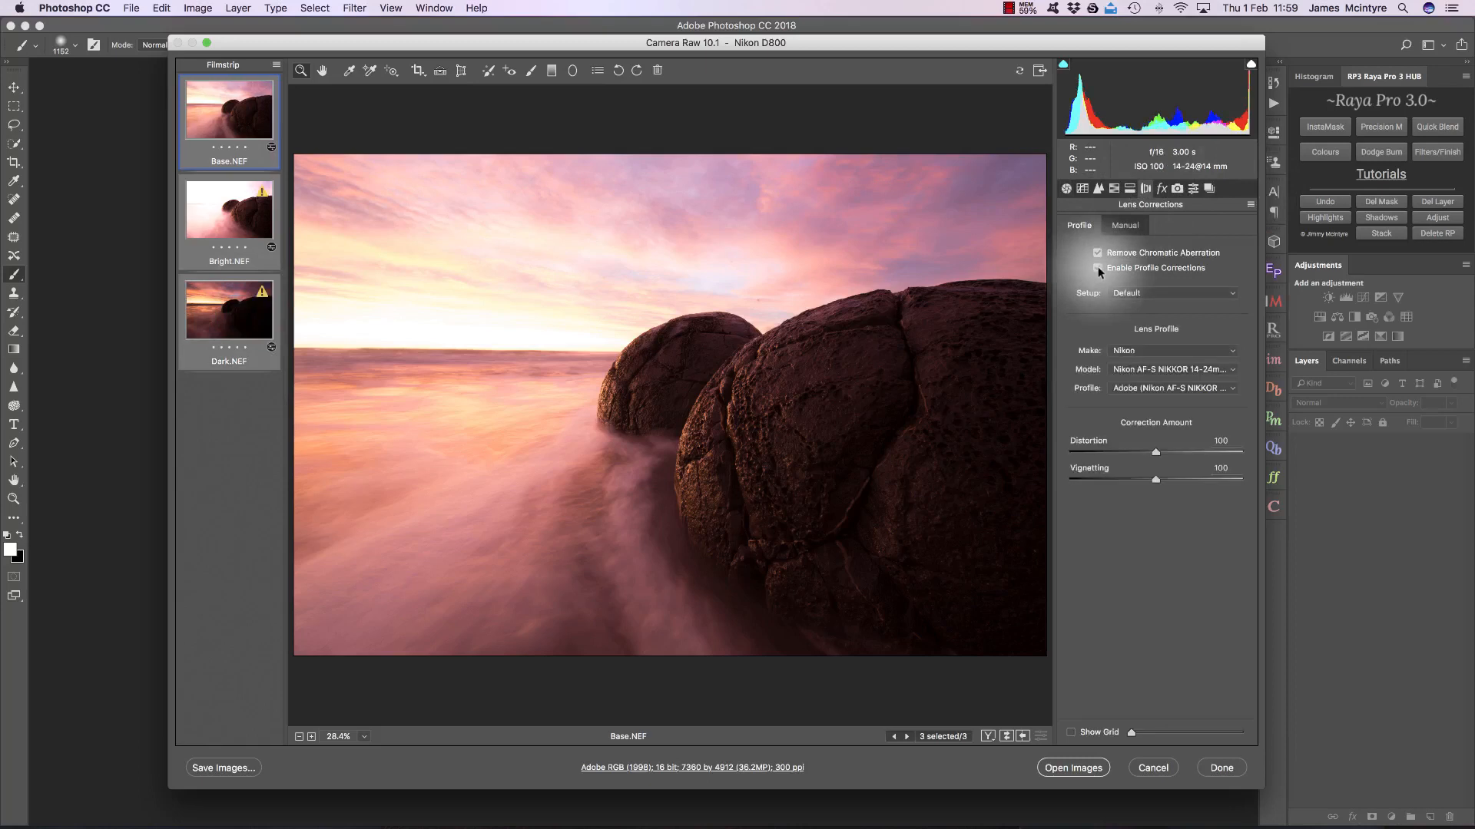
# Set the Dark exposure's basic adjustments to exposure +1.30, highlights -76 and shadows +13.
pyautogui.click(1066, 189)
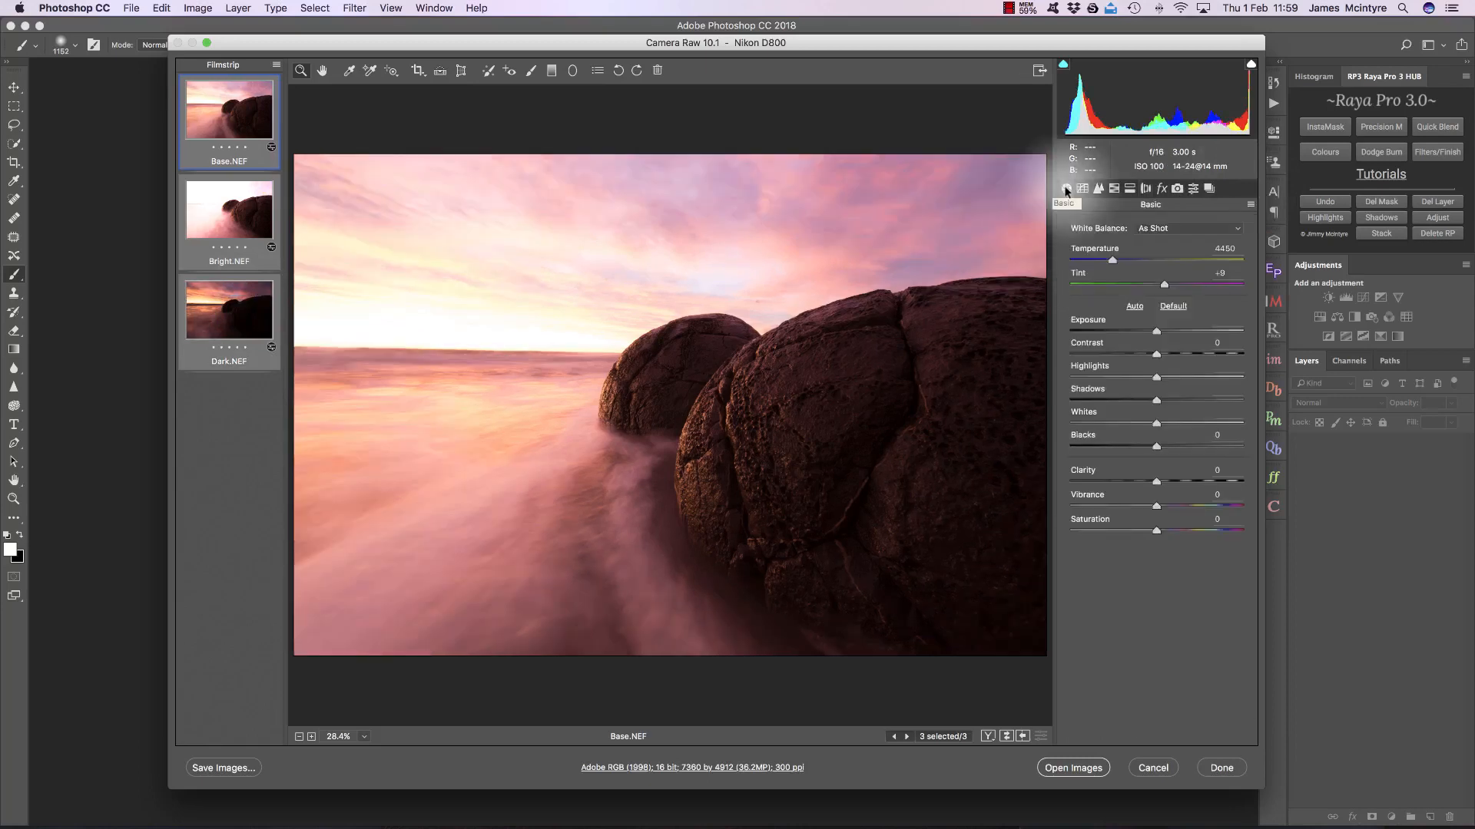
pyautogui.click(238, 300)
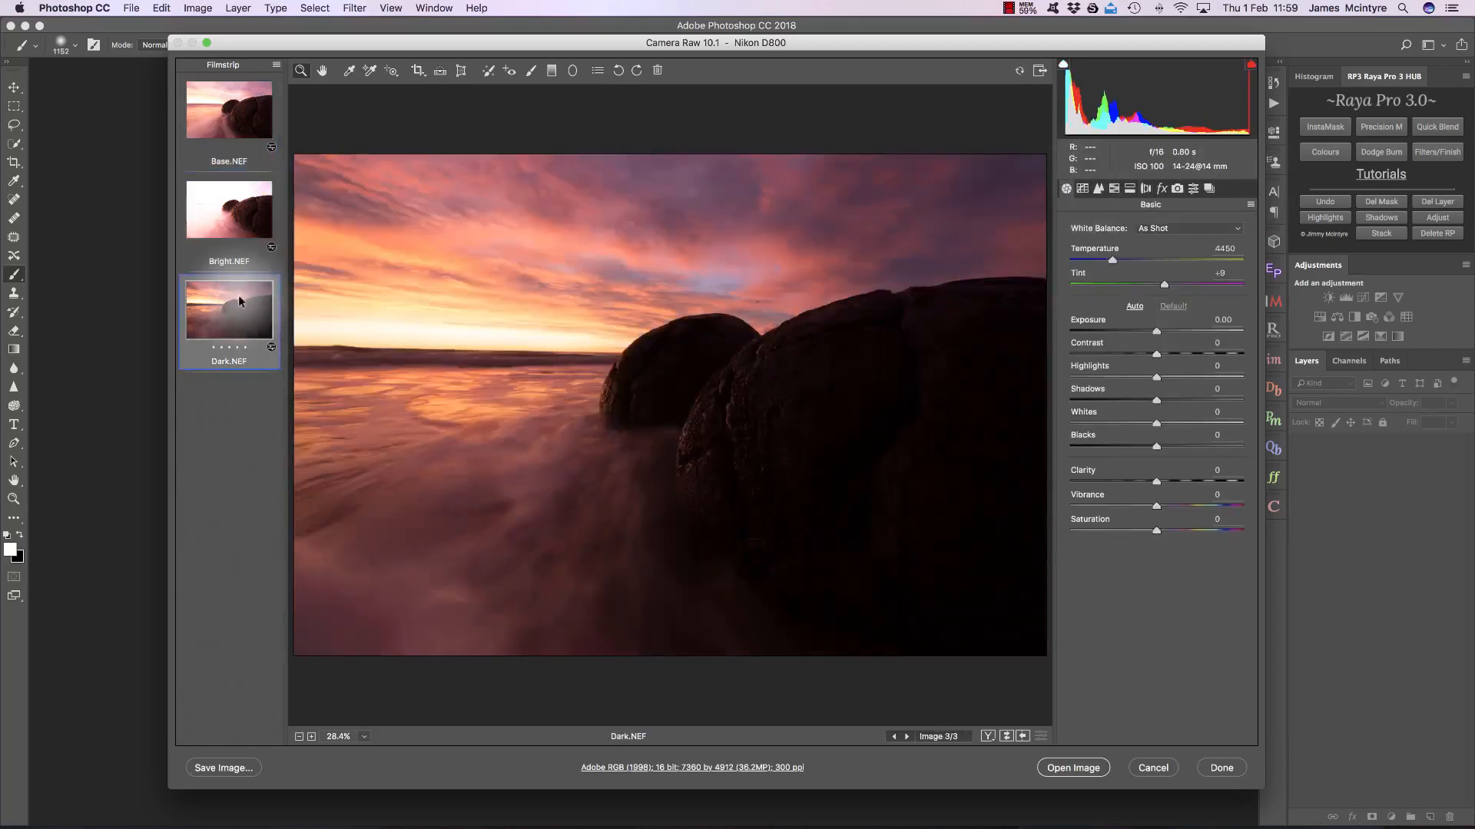
pyautogui.click(1178, 331)
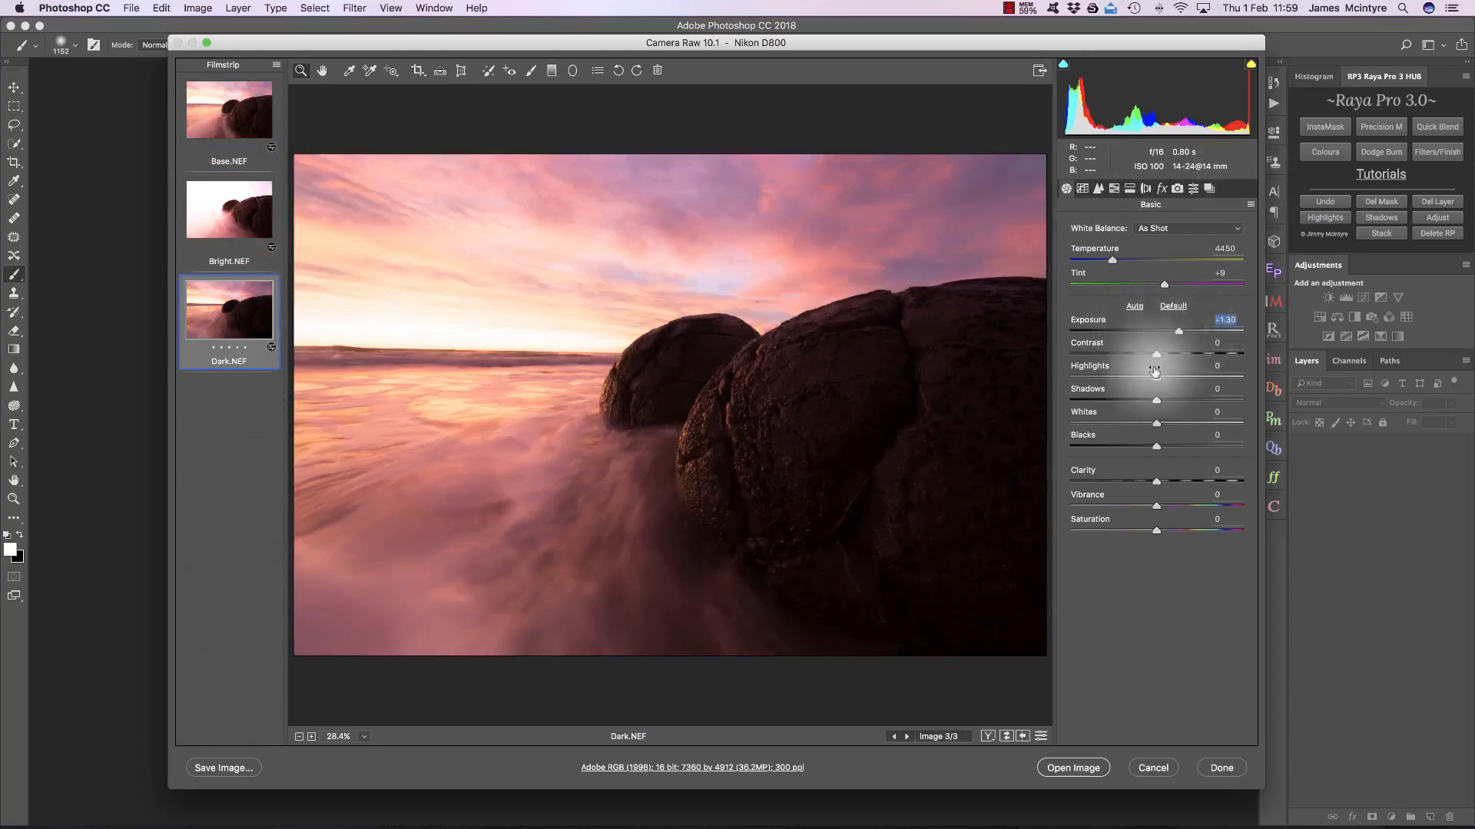
pyautogui.moveTo(1156, 377)
pyautogui.mouseDown()
pyautogui.moveTo(1090, 378)
pyautogui.moveTo(1172, 398)
pyautogui.mouseUp()
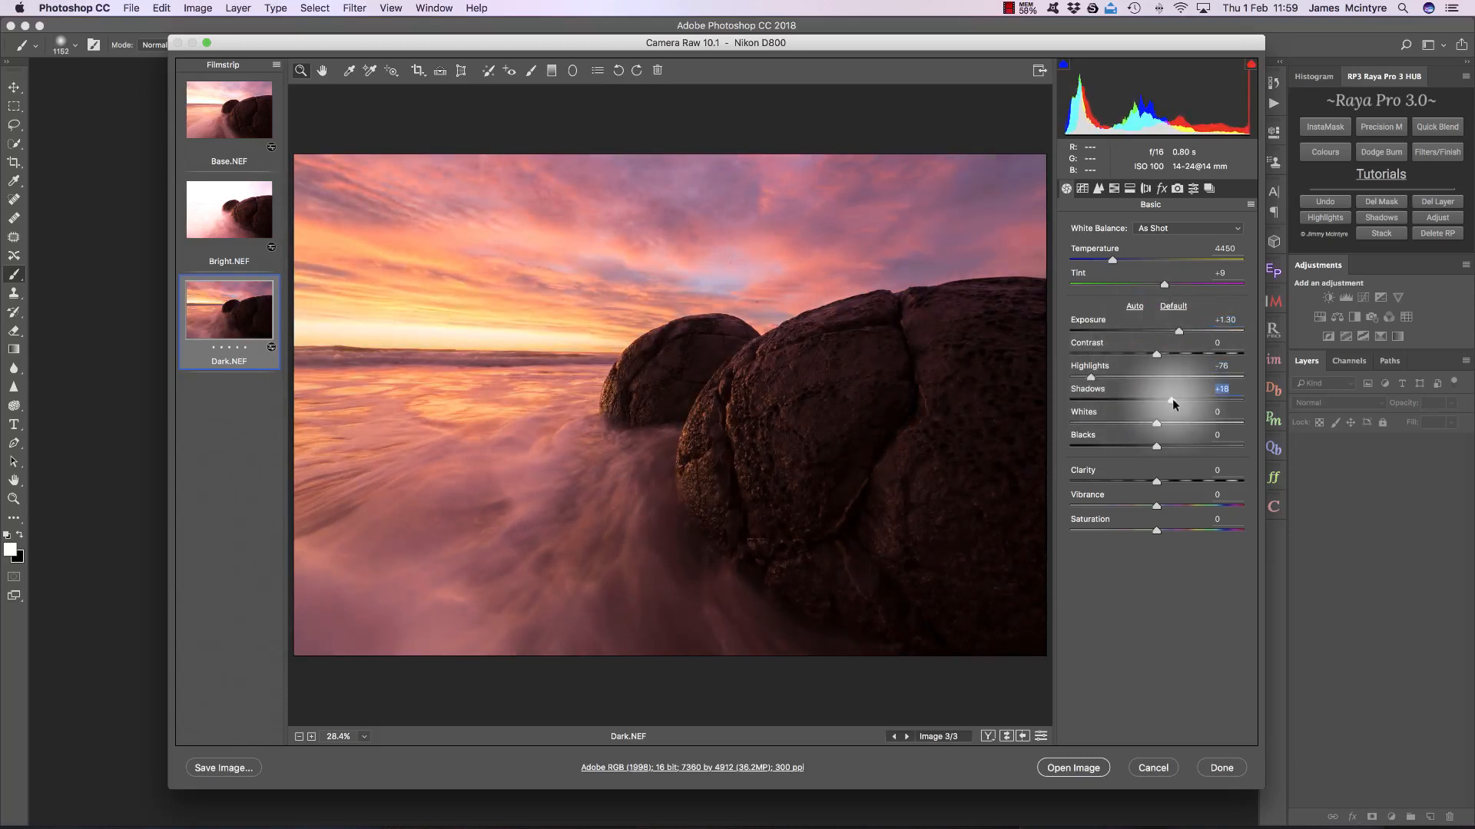
pyautogui.moveTo(1169, 401); pyautogui.dragTo(1165, 400)
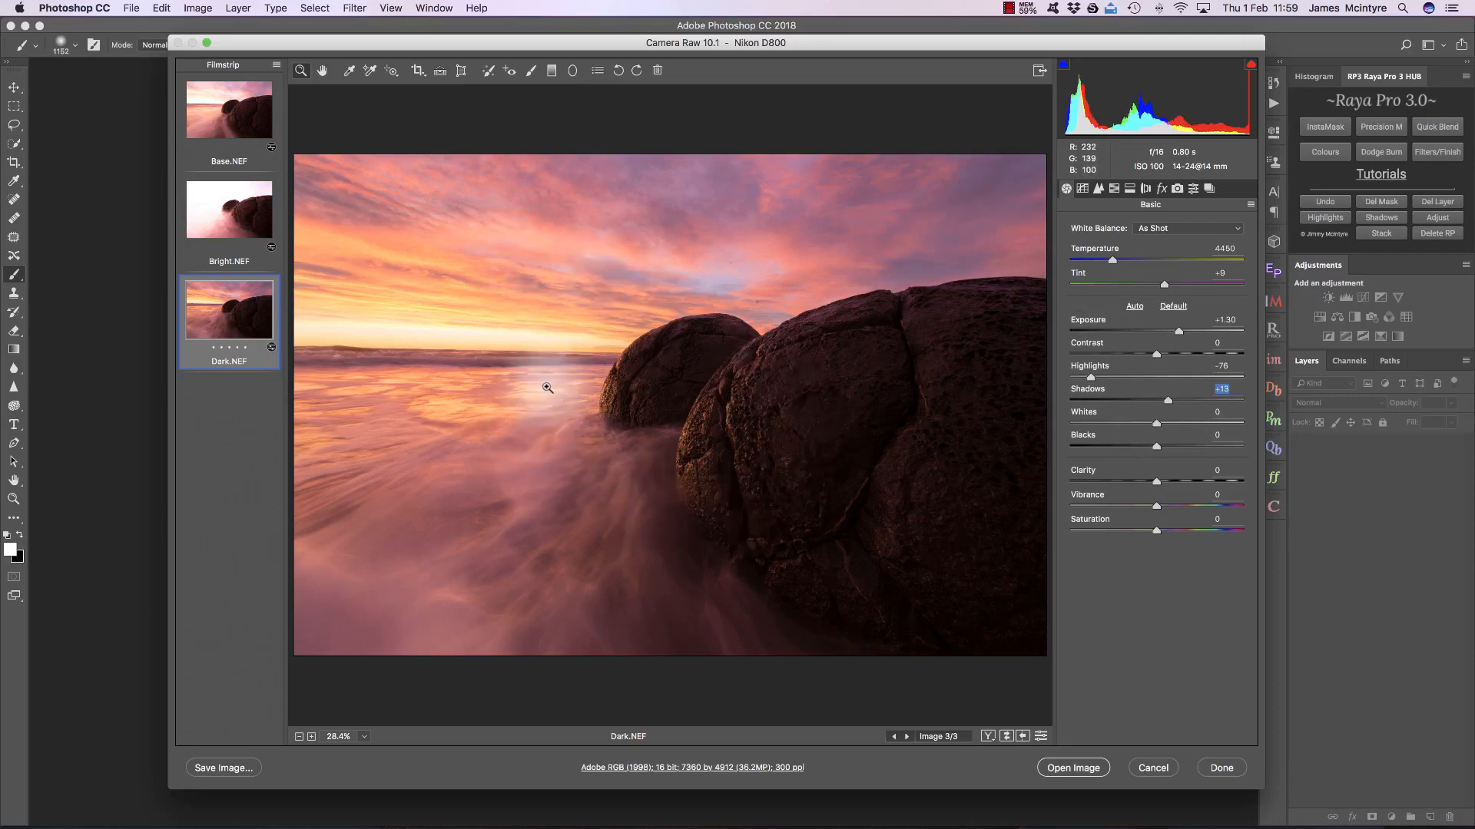
# Review the Base and Bright exposures, and open all three images in Photoshop as smart objects.
pyautogui.click(225, 117)
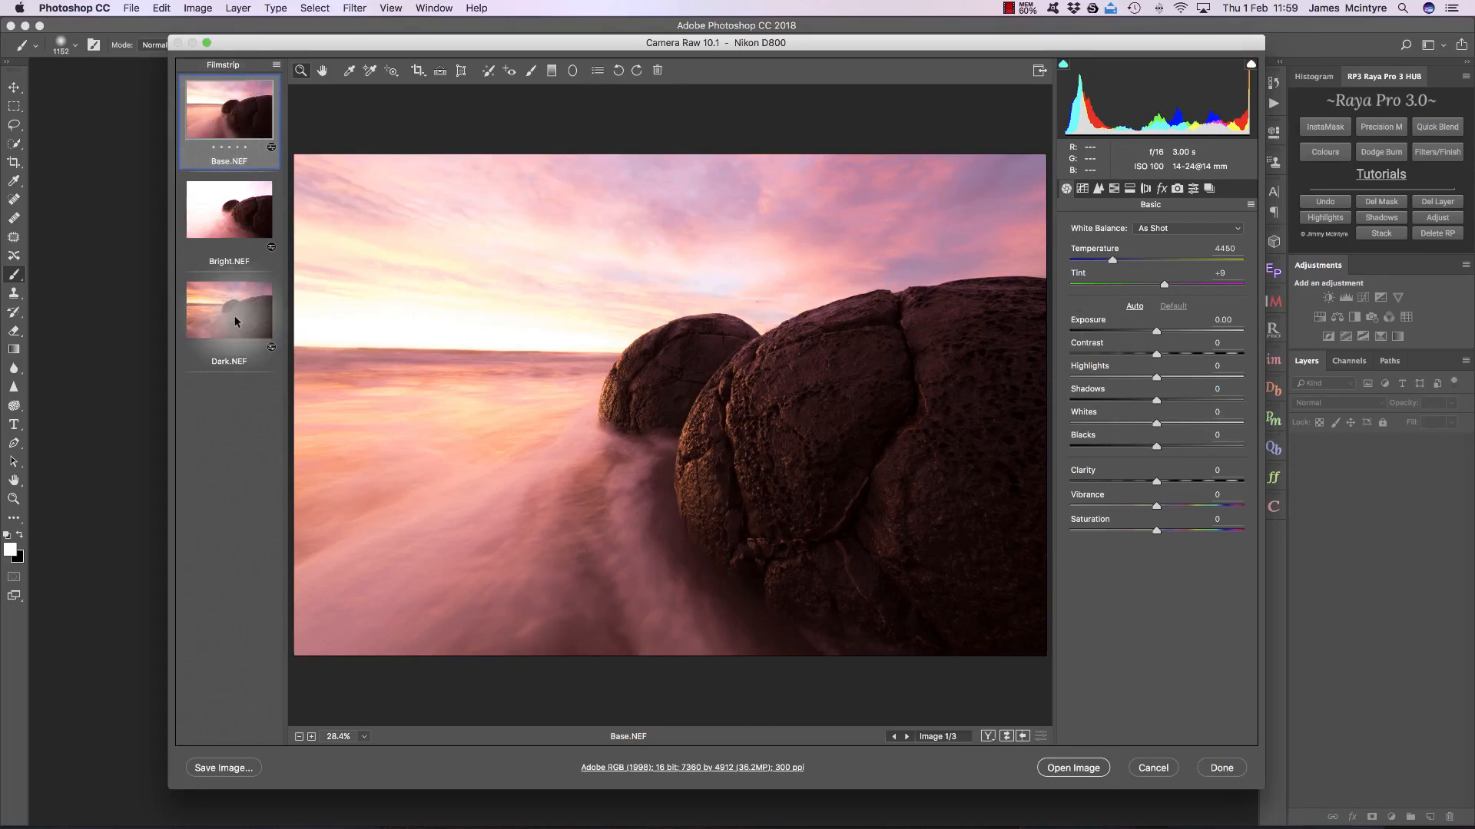
pyautogui.click(223, 210)
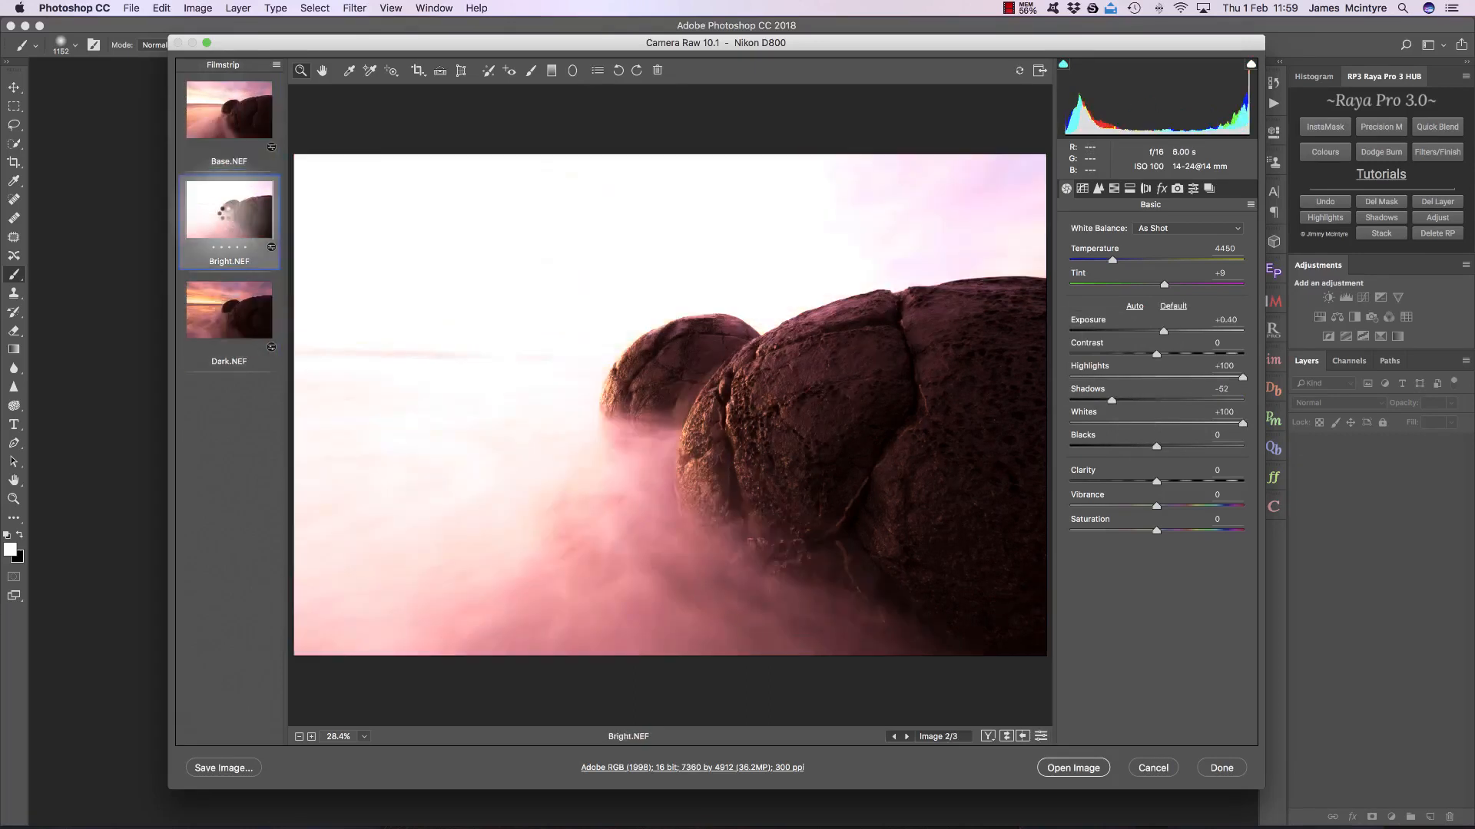
pyautogui.press('super+a')
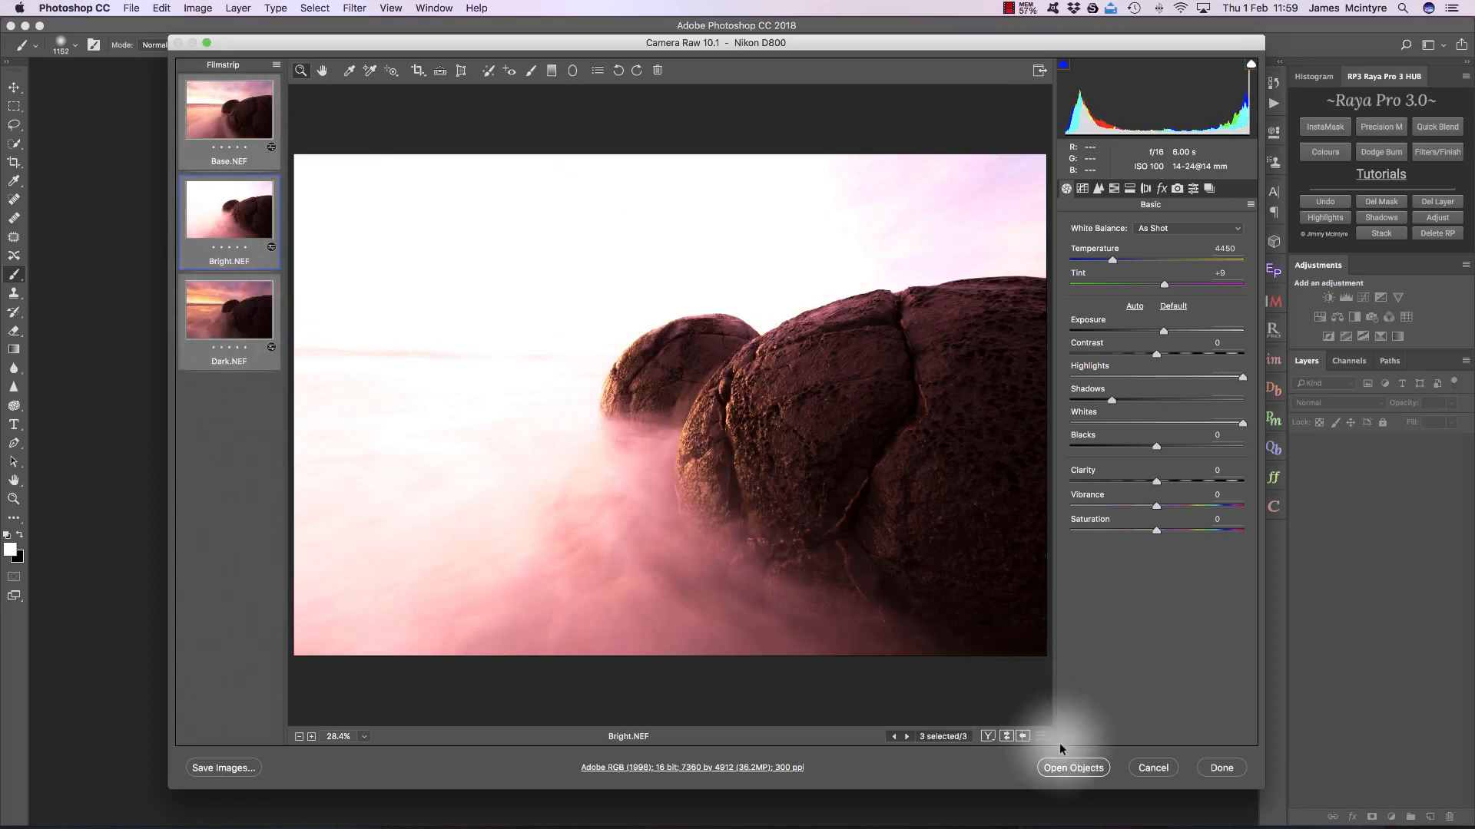
pyautogui.click(1070, 768)
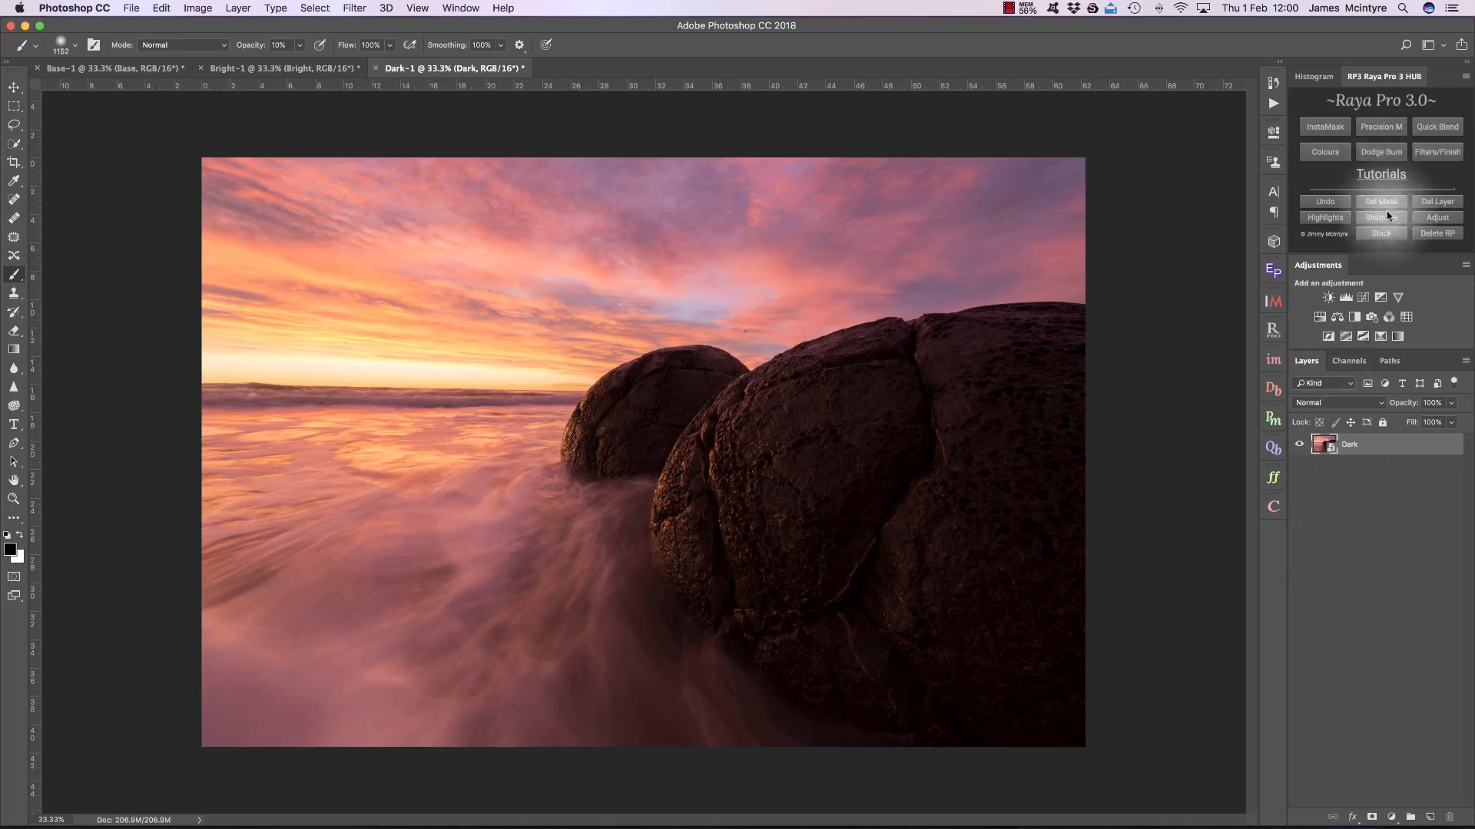
# Stack the three open images as layers in one document and move the Base layer below the others.
pyautogui.click(1387, 235)
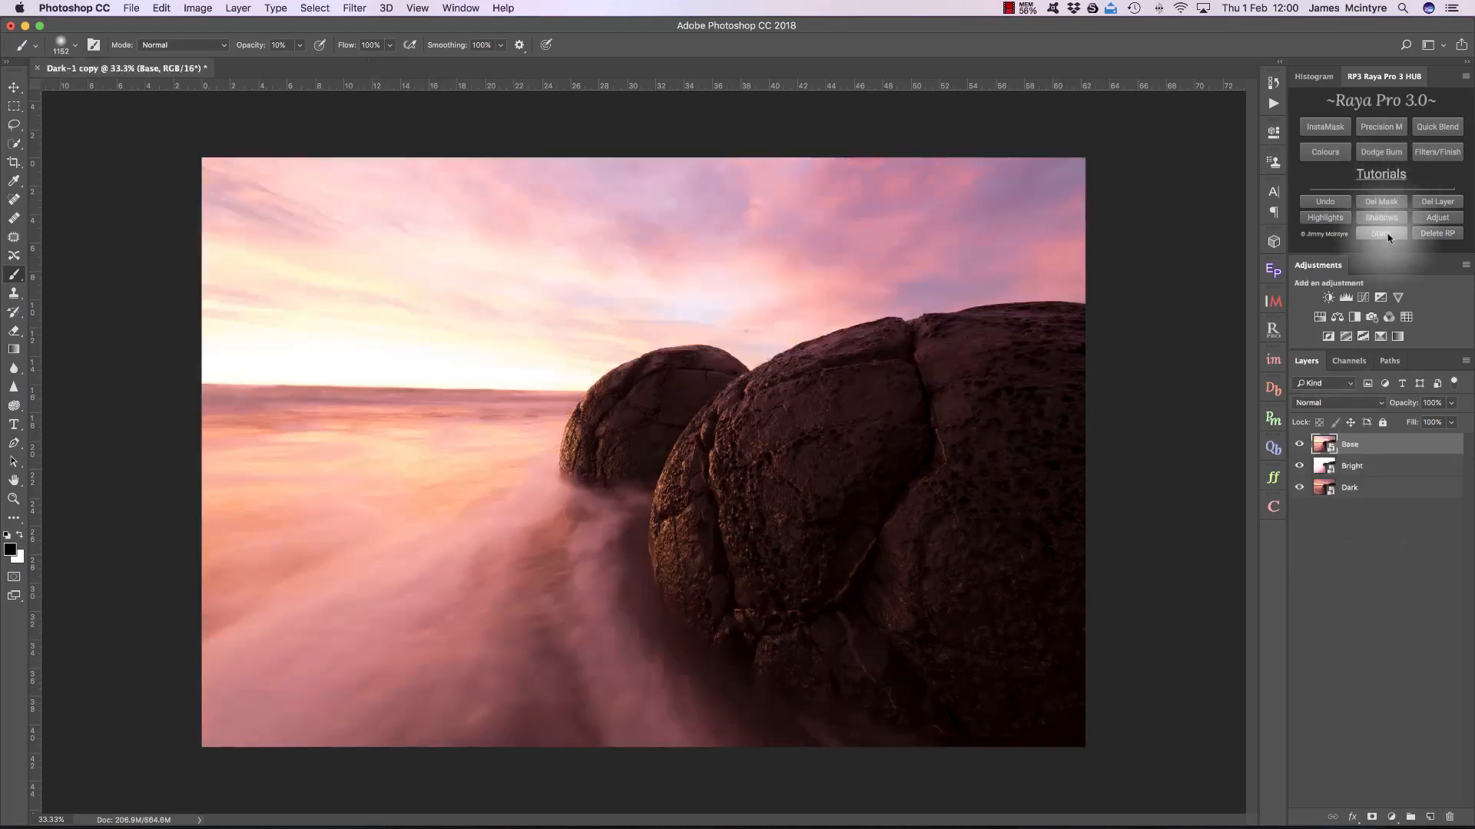
pyautogui.moveTo(1391, 452); pyautogui.dragTo(1389, 496)
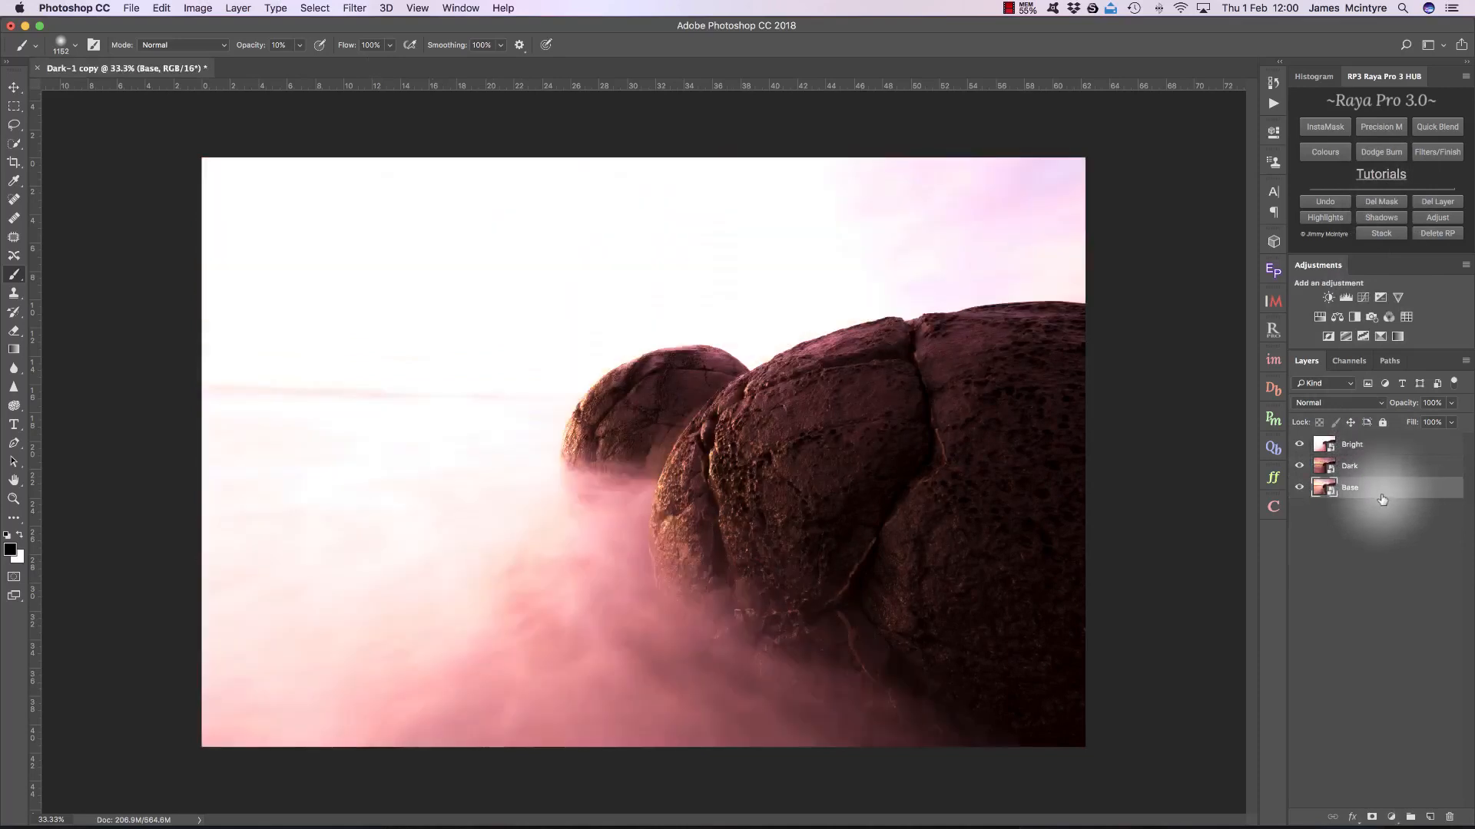
# Hide the Bright and Dark layers, leaving only the Base layer visible.
pyautogui.click(1378, 445)
pyautogui.moveTo(1300, 447); pyautogui.dragTo(1301, 468)
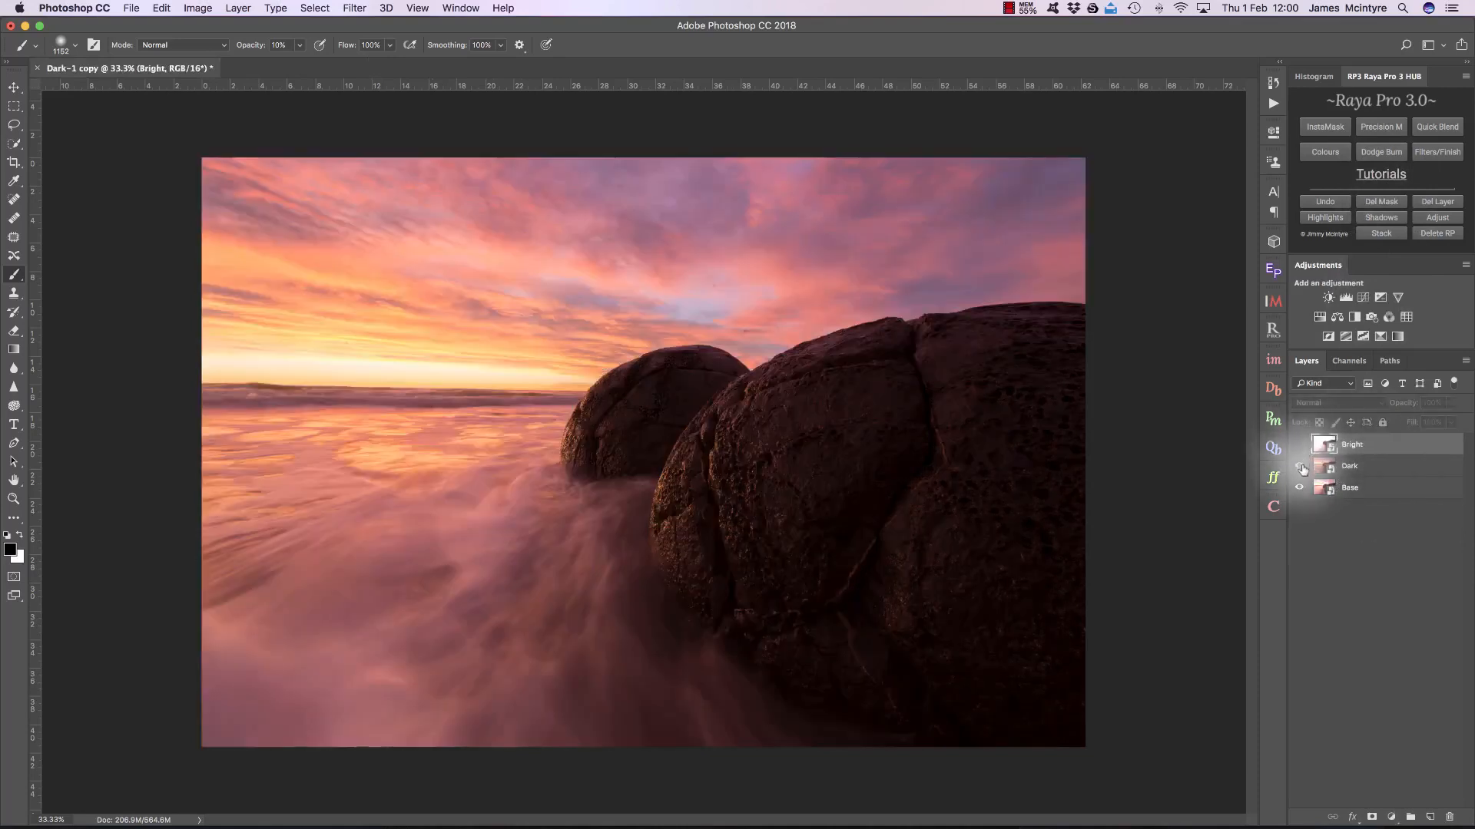
pyautogui.click(1386, 467)
pyautogui.click(1303, 467)
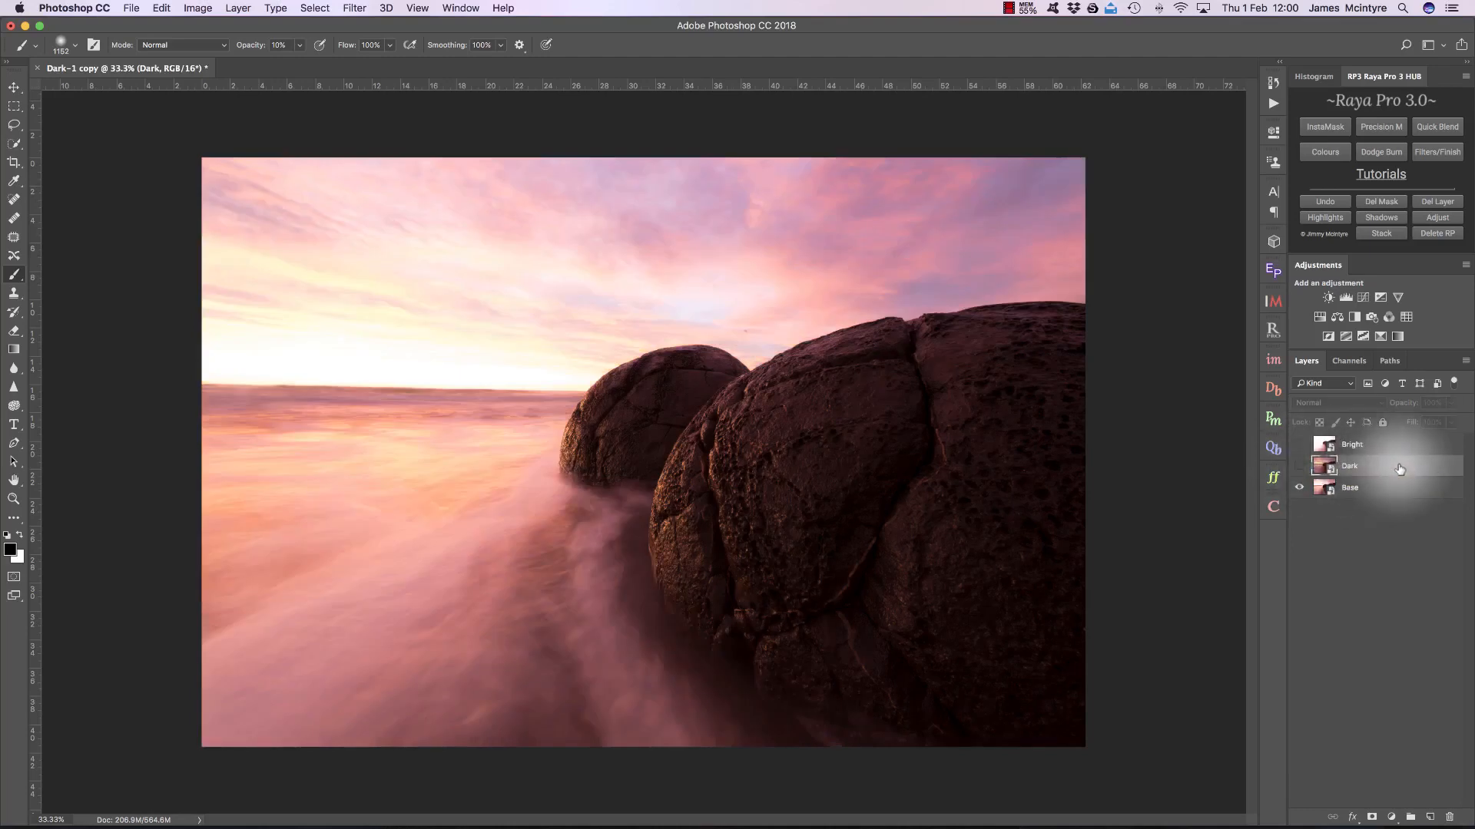
# Toggle the Dark layer on and off to compare it with Base, and show the Bright layer.
pyautogui.click(1300, 468)
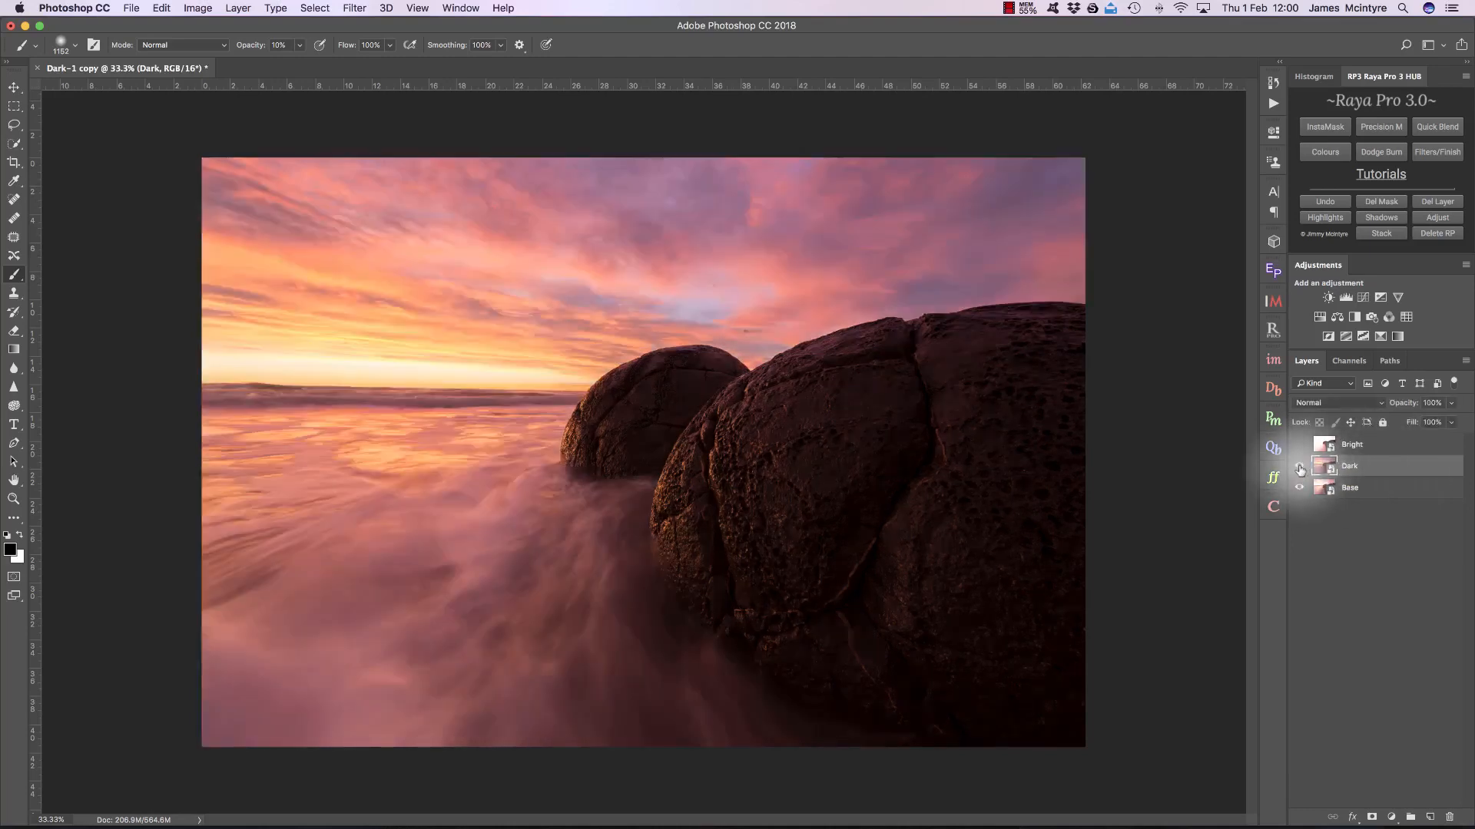
pyautogui.click(1301, 469)
pyautogui.click(1378, 446)
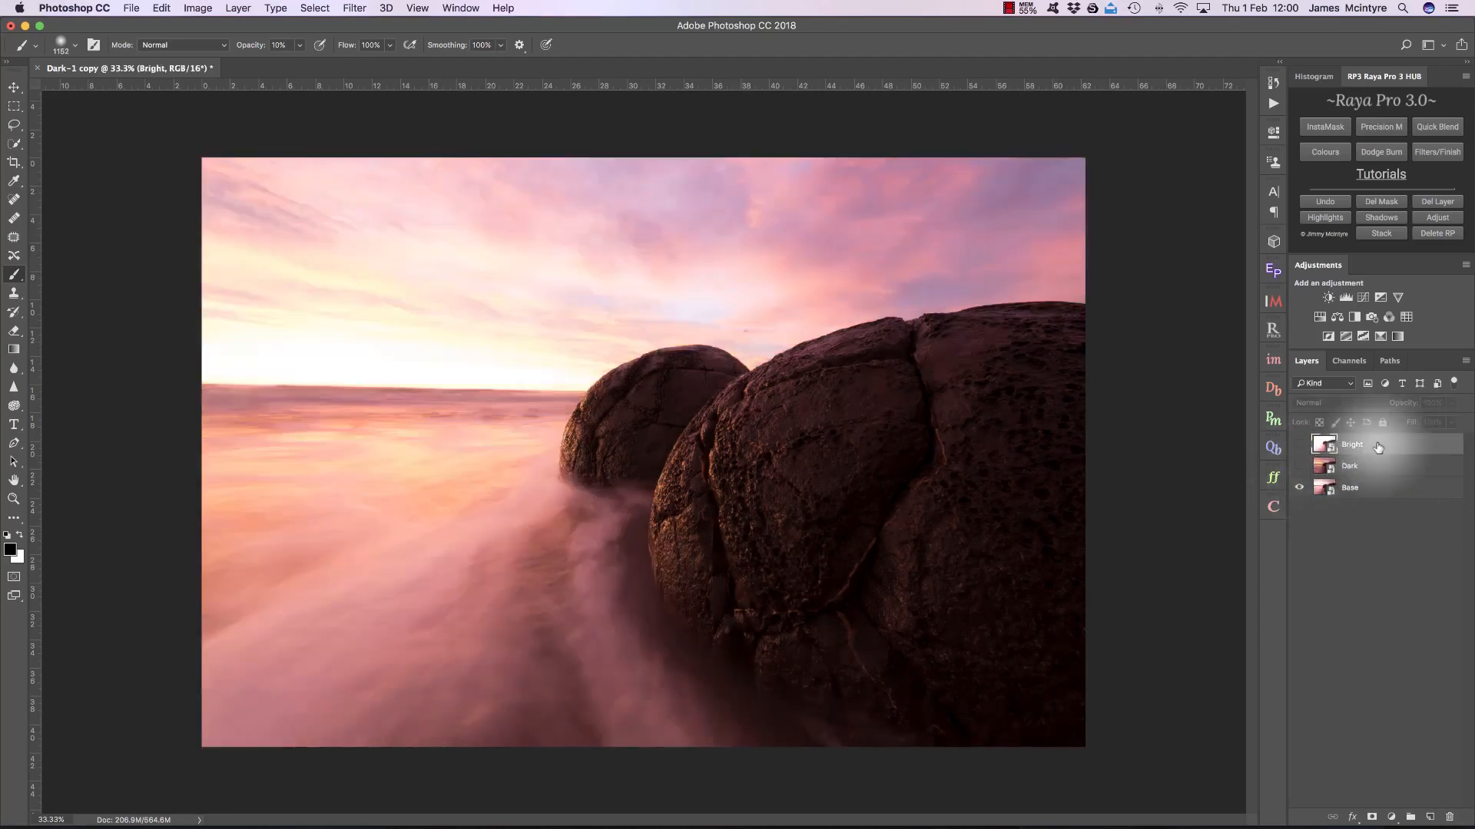
pyautogui.click(1300, 446)
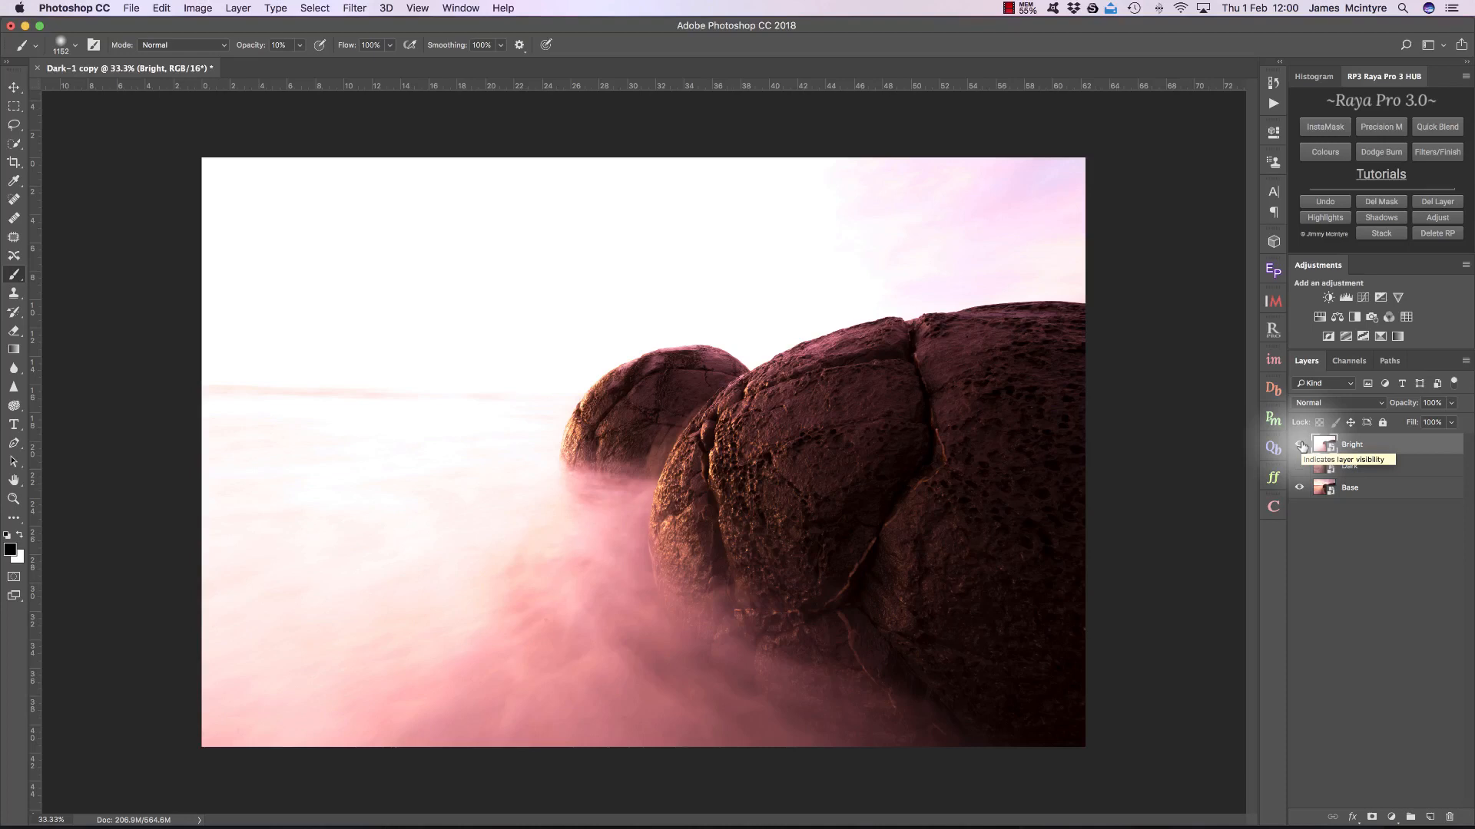
# Generate a Brights 1 InstaMask with the M value at 56, and load it as a selection on the Dark layer.
pyautogui.click(1272, 361)
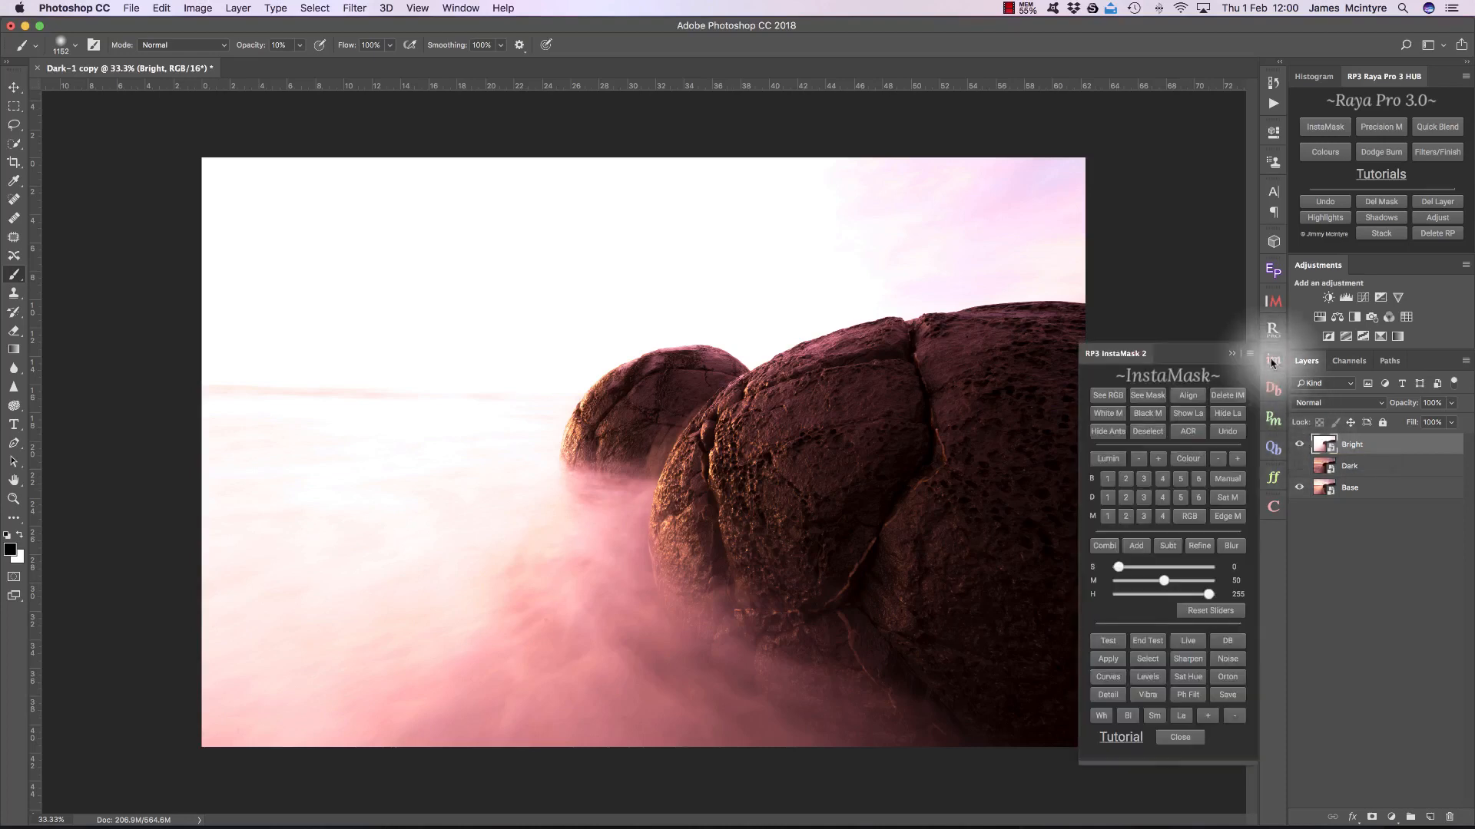
pyautogui.click(1109, 478)
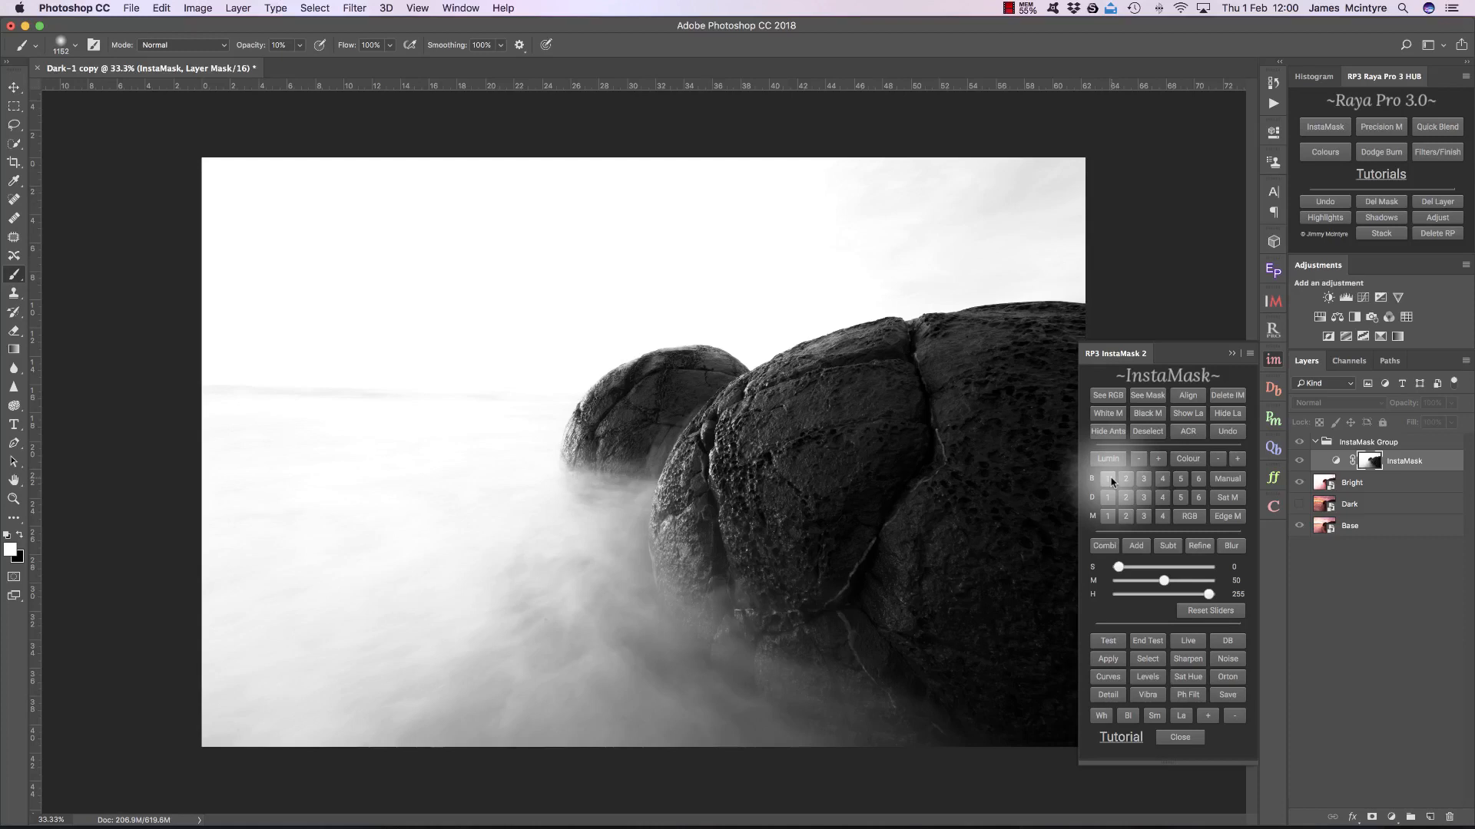
pyautogui.click(1168, 582)
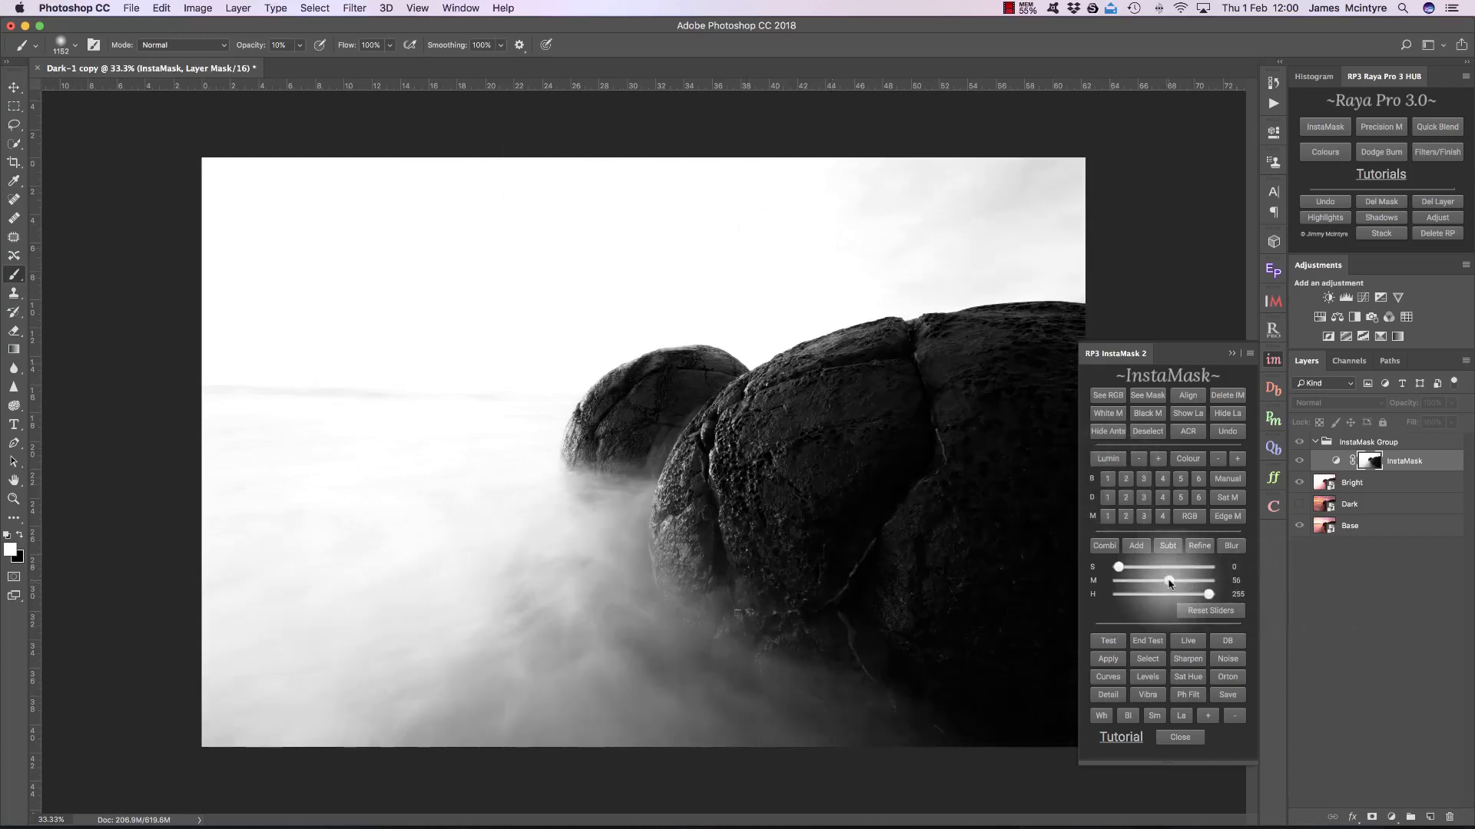
pyautogui.click(1153, 660)
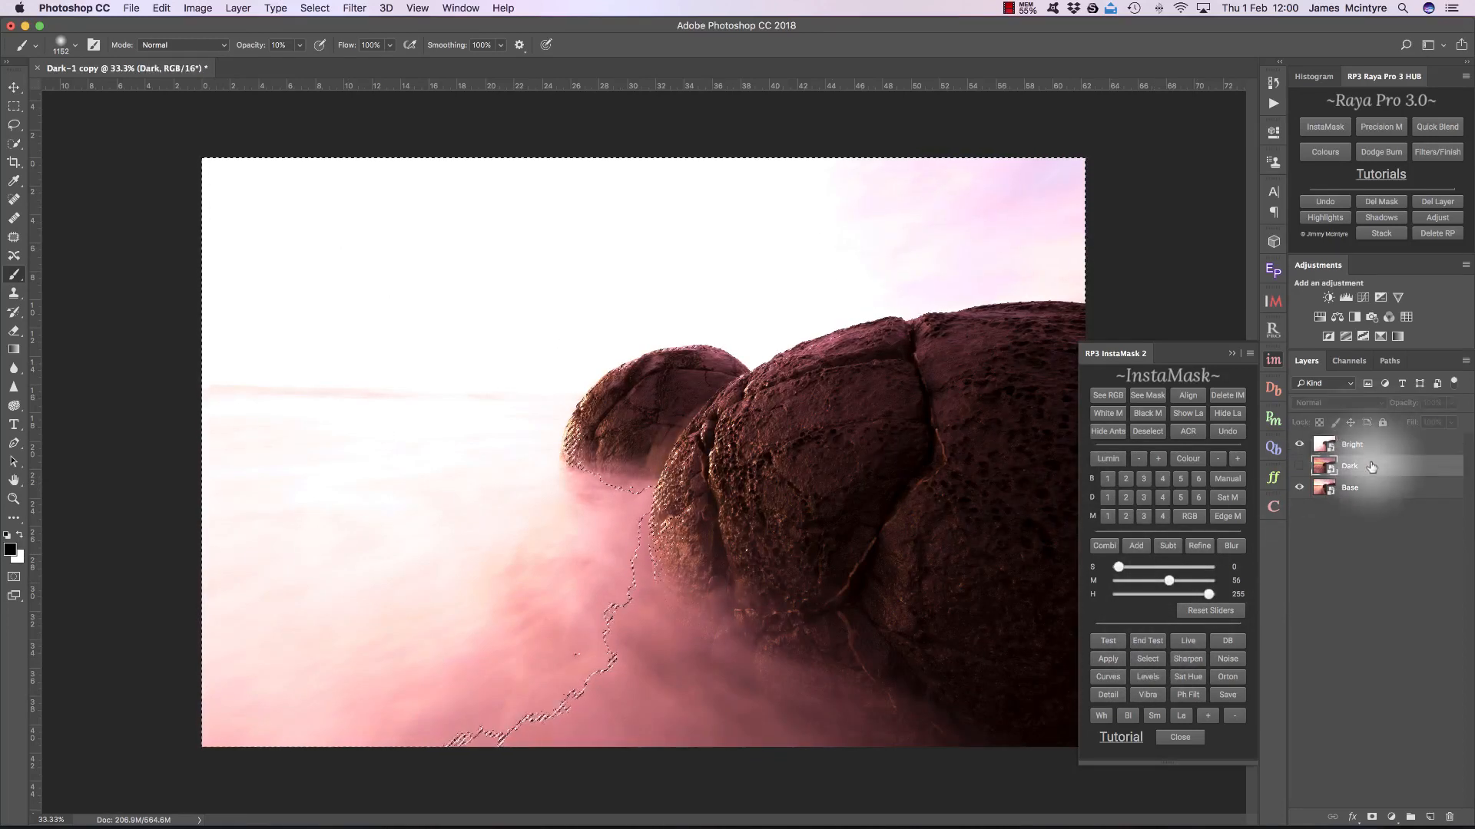
# Add a black mask to the Dark layer and, with Bright hidden, paint the sky white through the selection using a large brush at 100% opacity.
pyautogui.click(1150, 414)
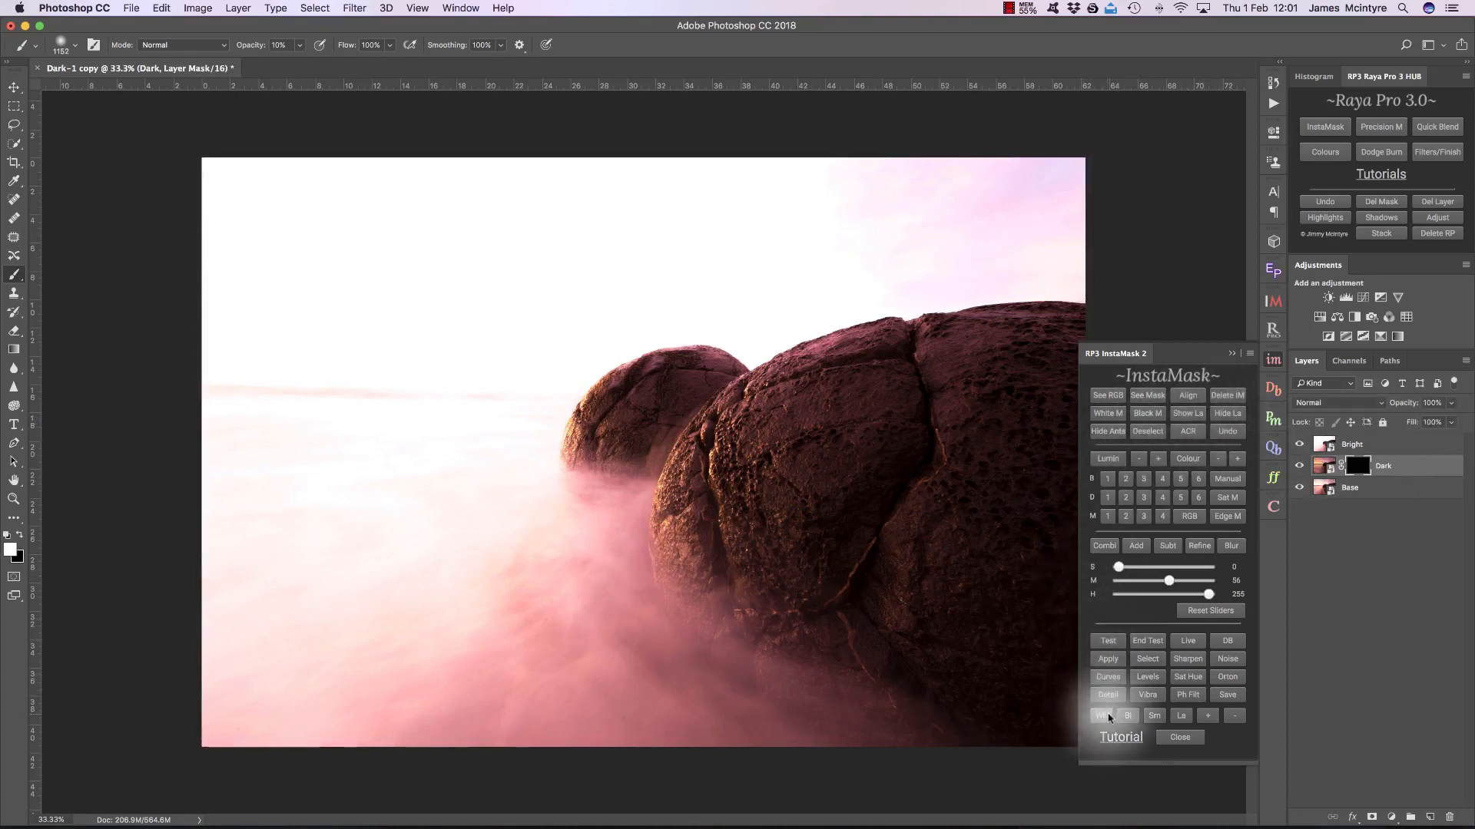
pyautogui.click(1298, 445)
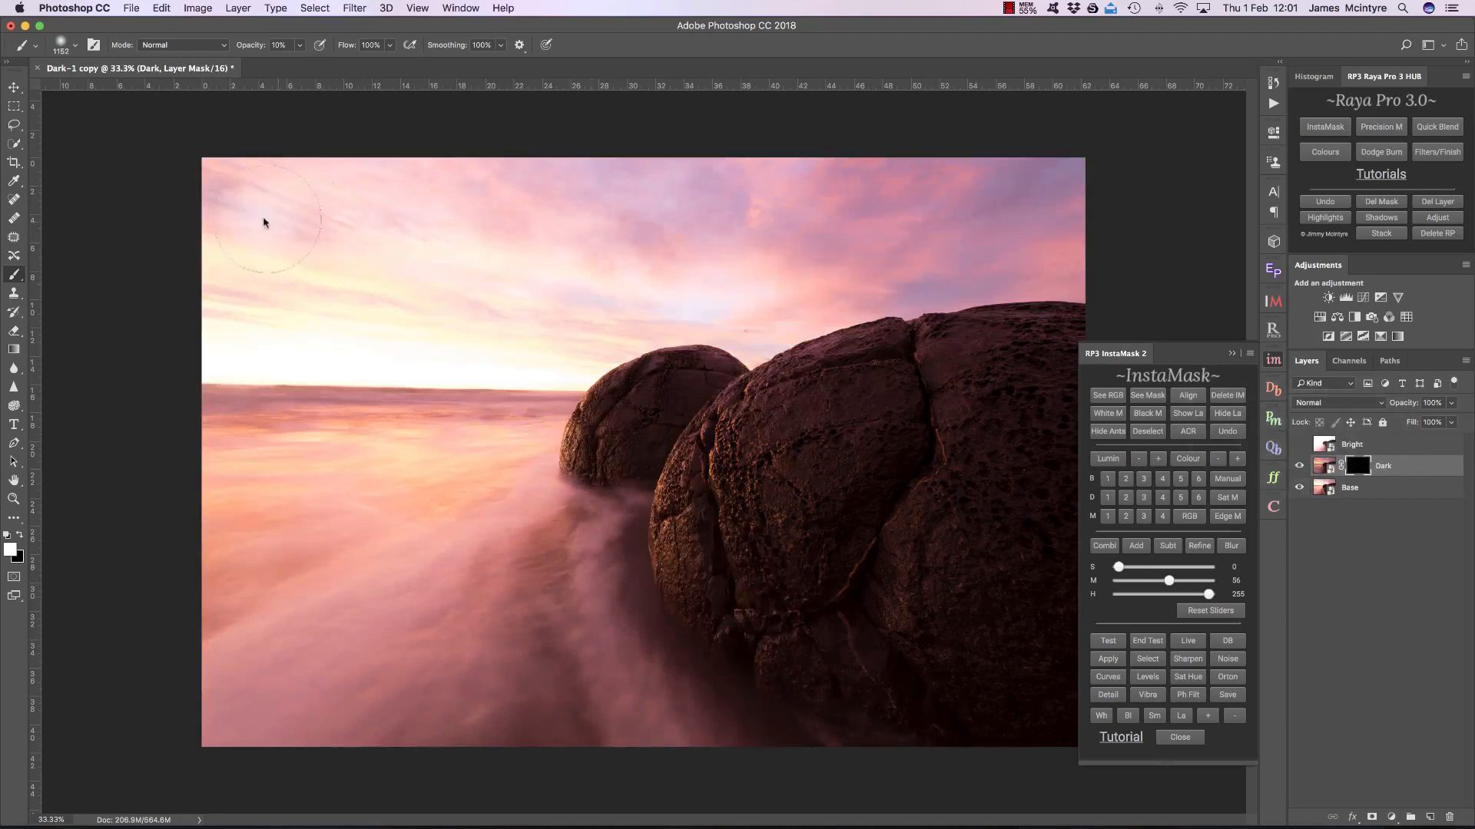
pyautogui.click(1180, 715)
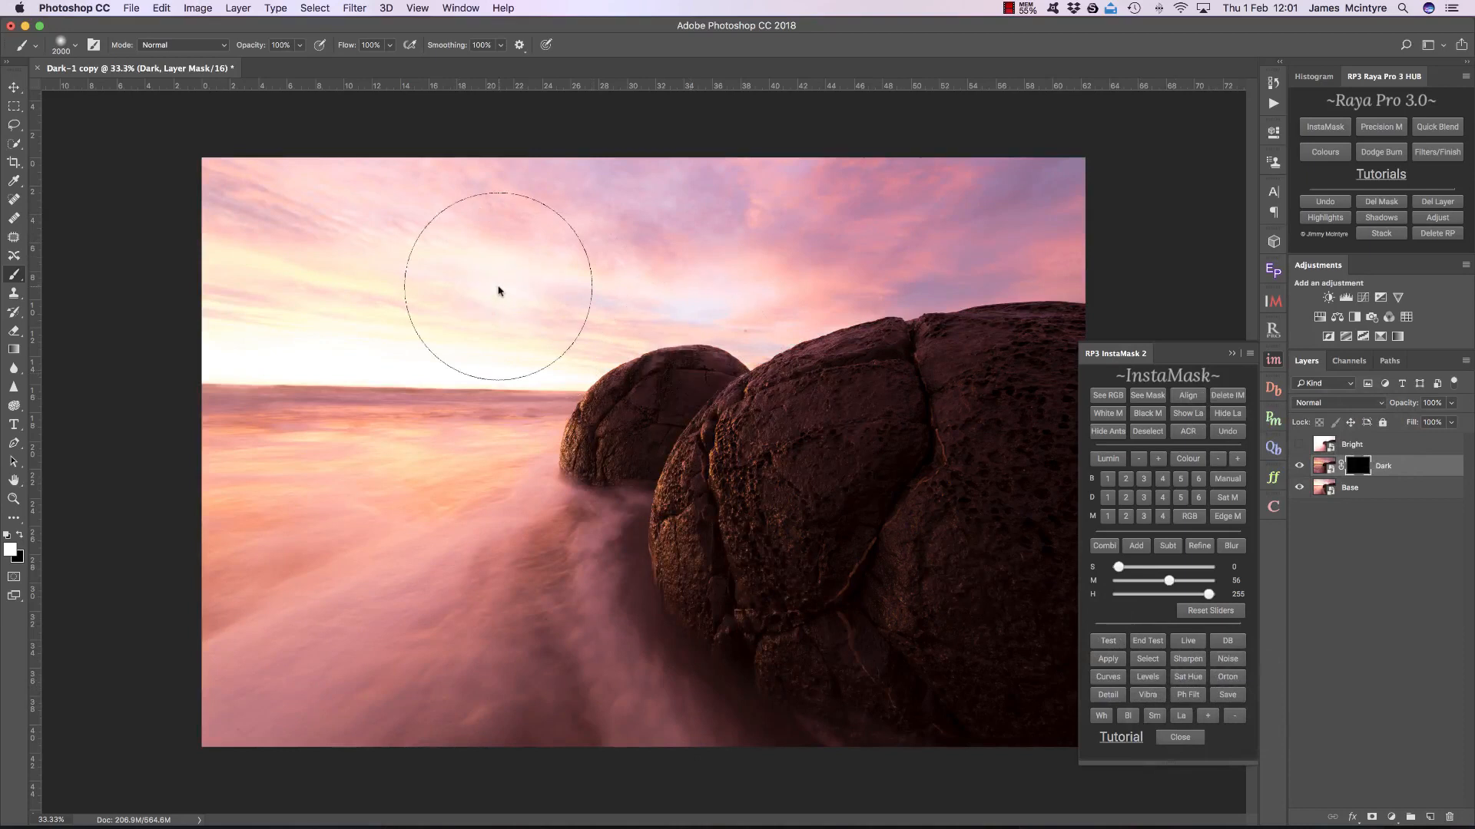
pyautogui.moveTo(225, 188)
pyautogui.mouseDown()
pyautogui.moveTo(1128, 155)
pyautogui.moveTo(932, 290)
pyautogui.moveTo(326, 319)
pyautogui.moveTo(35, 311)
pyautogui.moveTo(1109, 238)
pyautogui.moveTo(264, 191)
pyautogui.moveTo(1083, 188)
pyautogui.moveTo(310, 240)
pyautogui.moveTo(428, 233)
pyautogui.moveTo(204, 300)
pyautogui.moveTo(575, 289)
pyautogui.moveTo(139, 329)
pyautogui.moveTo(494, 297)
pyautogui.moveTo(1041, 206)
pyautogui.moveTo(204, 198)
pyautogui.moveTo(484, 253)
pyautogui.moveTo(1133, 165)
pyautogui.moveTo(530, 276)
pyautogui.moveTo(412, 334)
pyautogui.moveTo(422, 205)
pyautogui.moveTo(507, 247)
pyautogui.moveTo(326, 228)
pyautogui.moveTo(500, 339)
pyautogui.mouseUp()
pyautogui.press('z')
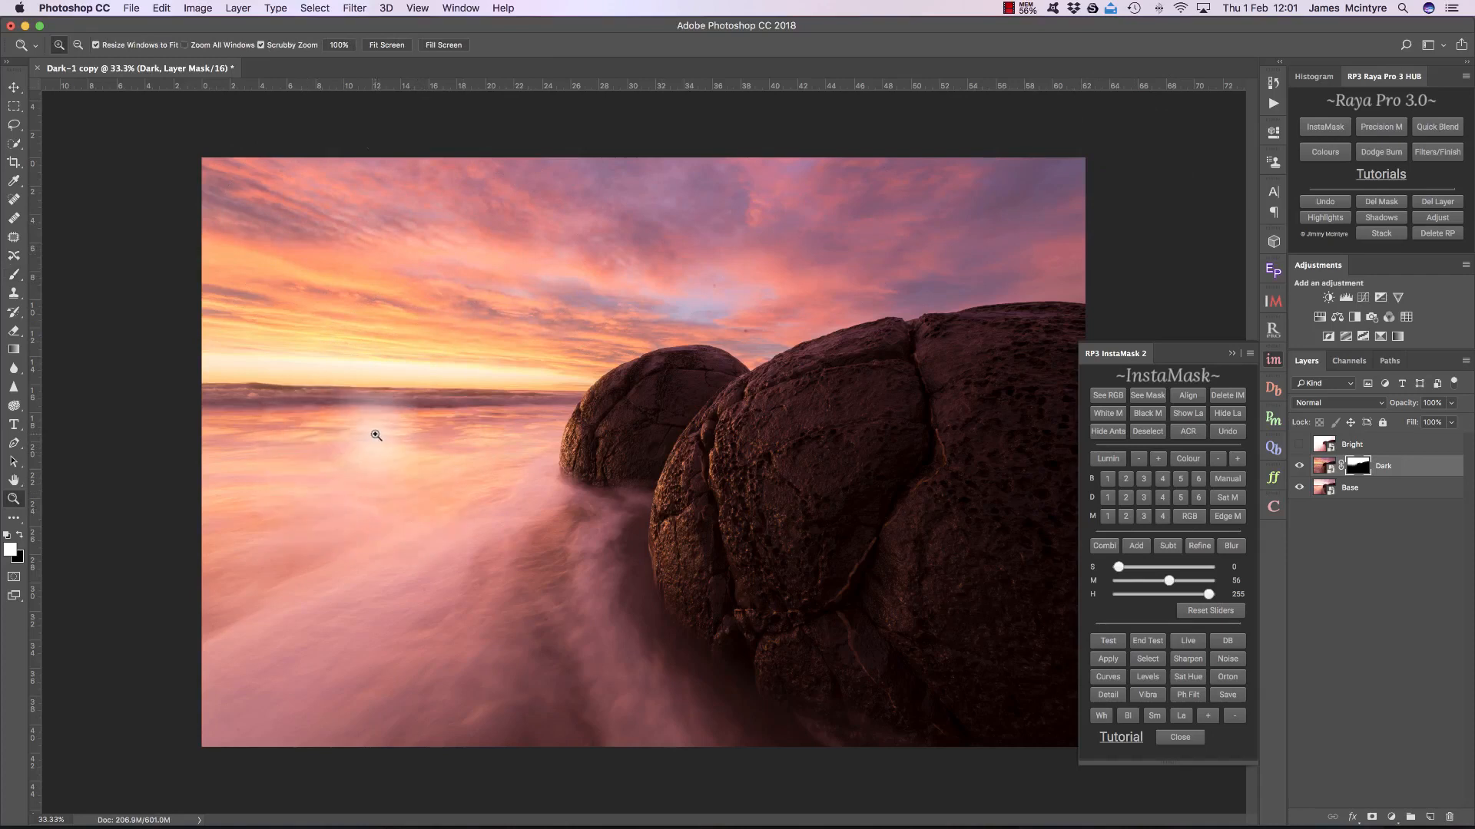
# Reopen the Base smart object in Camera Raw, set Highlights to -57 and apply the change.
pyautogui.doubleClick(1331, 494)
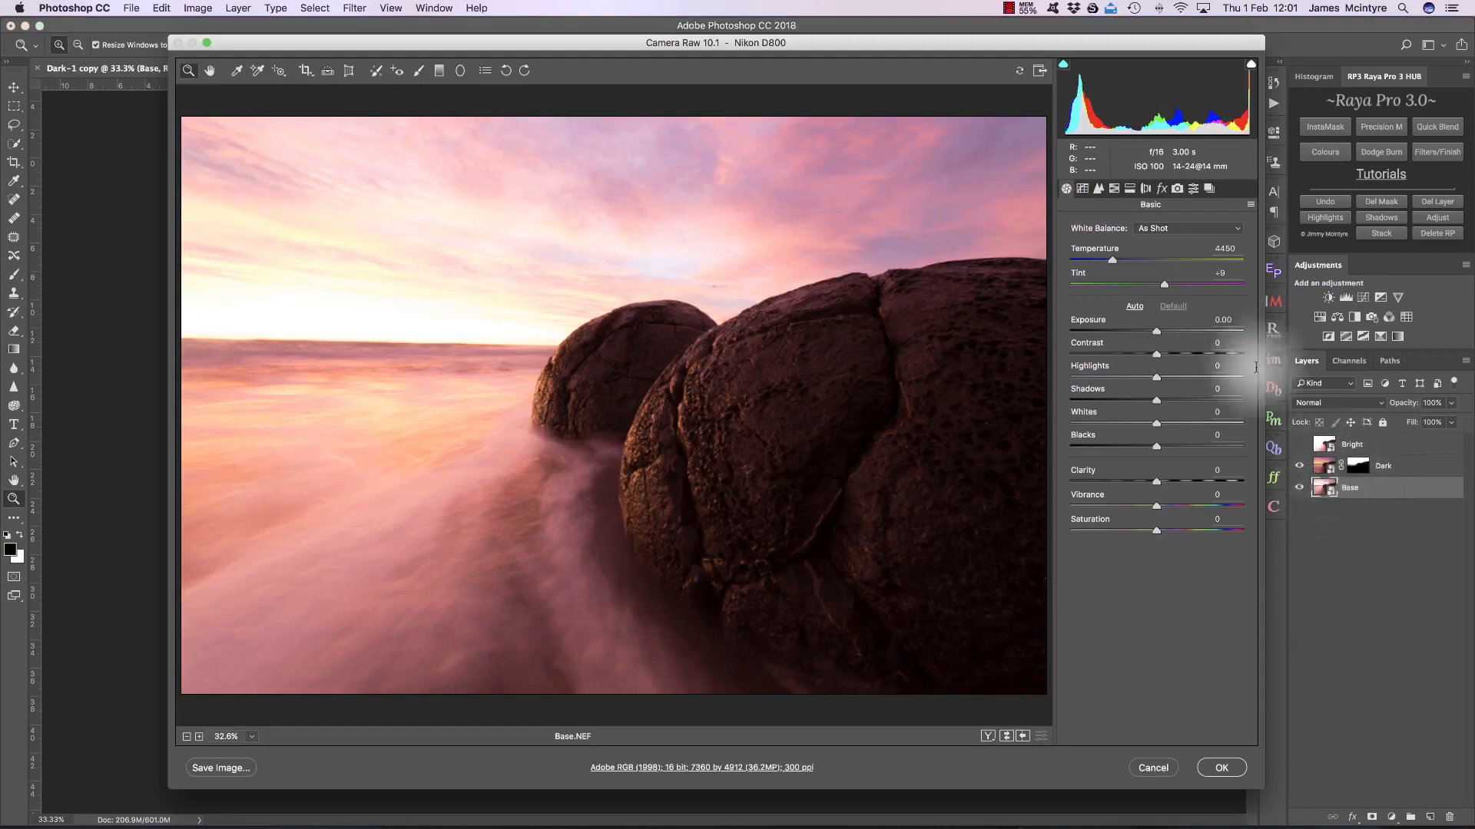
pyautogui.doubleClick(1141, 352)
pyautogui.moveTo(1146, 375); pyautogui.dragTo(1107, 373)
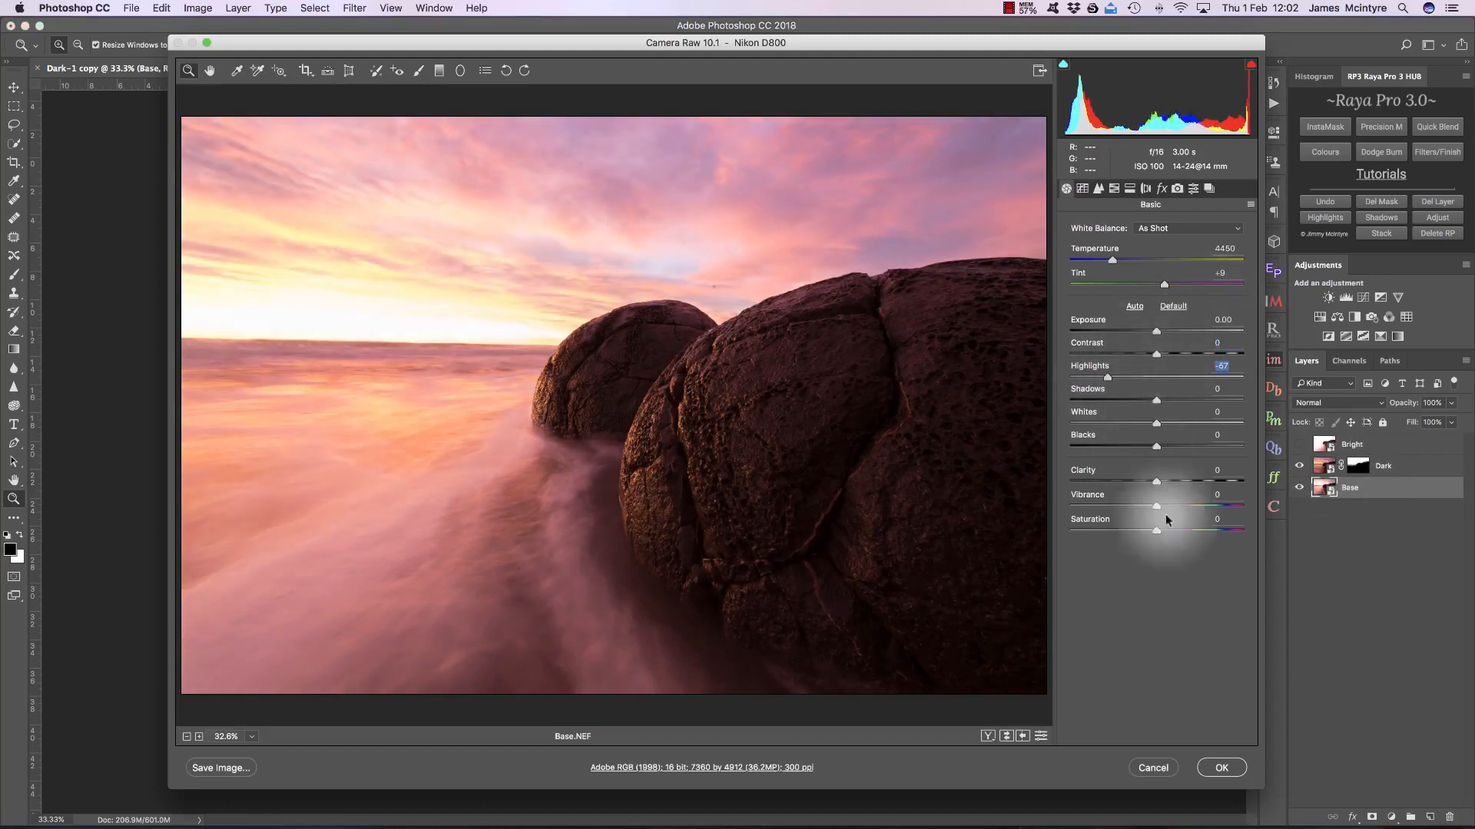
pyautogui.click(1220, 768)
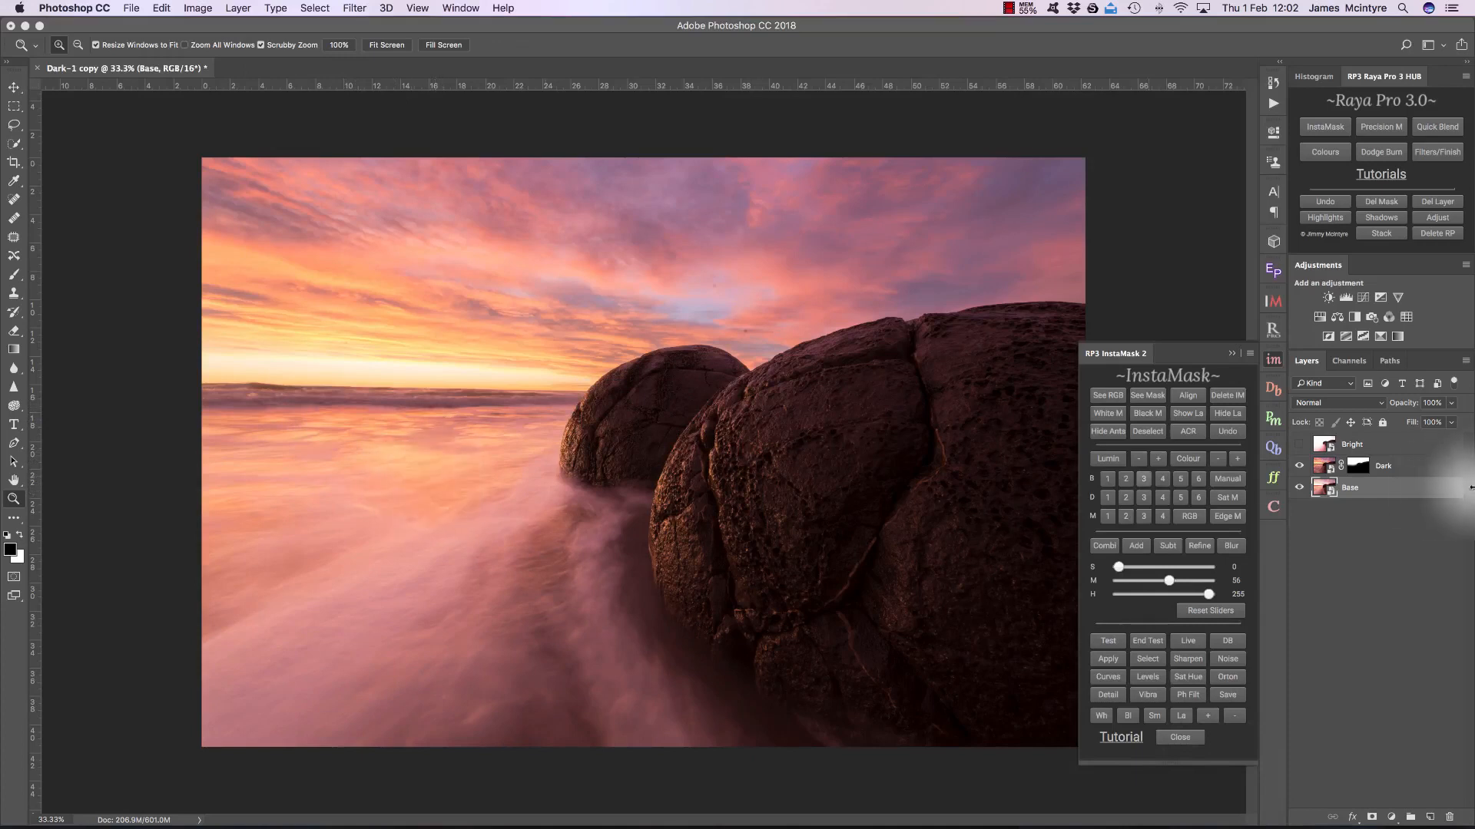
# Toggle the Dark layer on and off to check the sky blend, including a close view of the horizon.
pyautogui.click(1299, 468)
pyautogui.click(1299, 468)
pyautogui.click(1299, 469)
pyautogui.click(1298, 469)
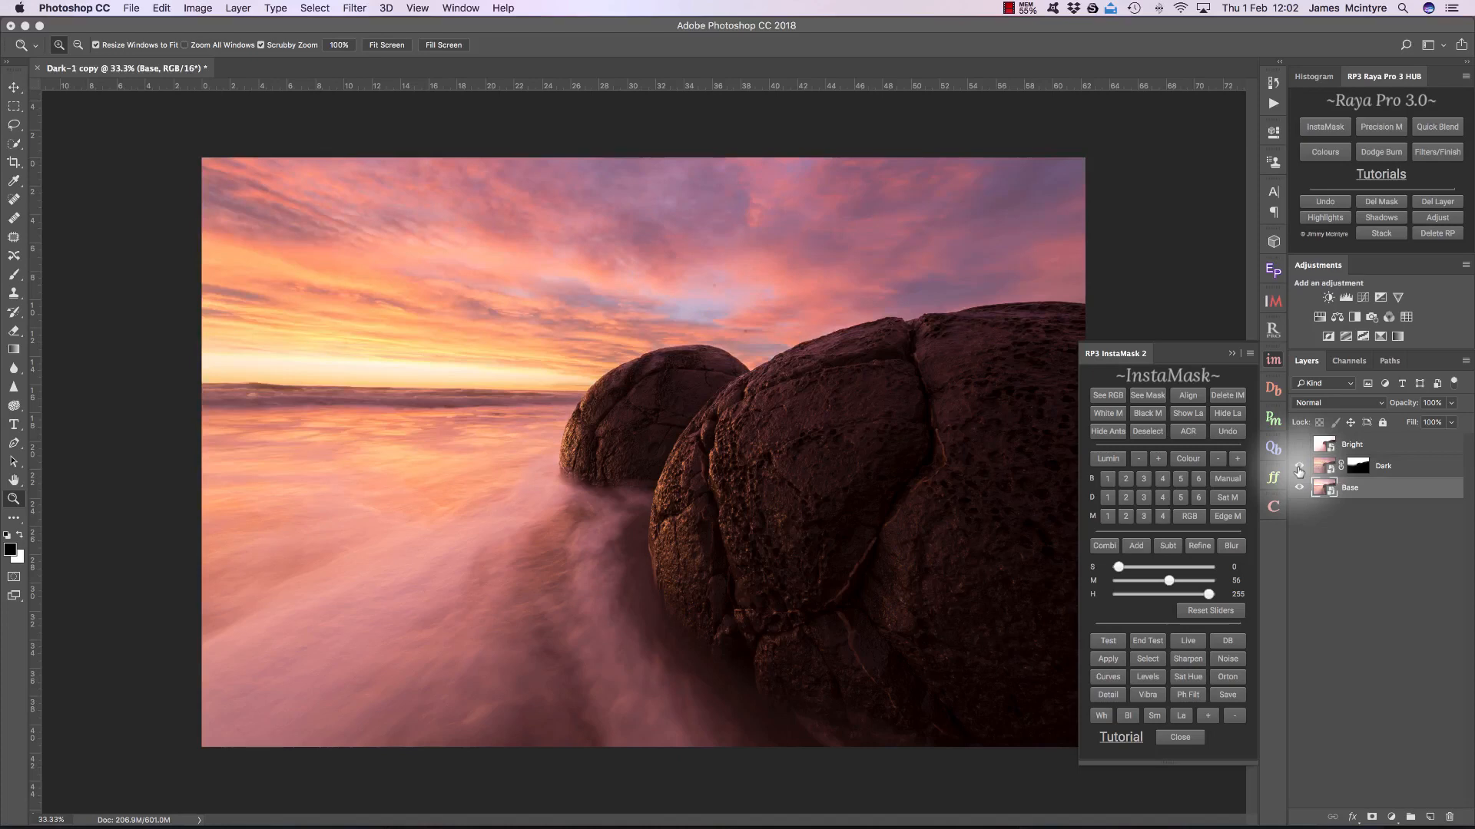
pyautogui.click(1299, 469)
pyautogui.moveTo(307, 385); pyautogui.dragTo(518, 395)
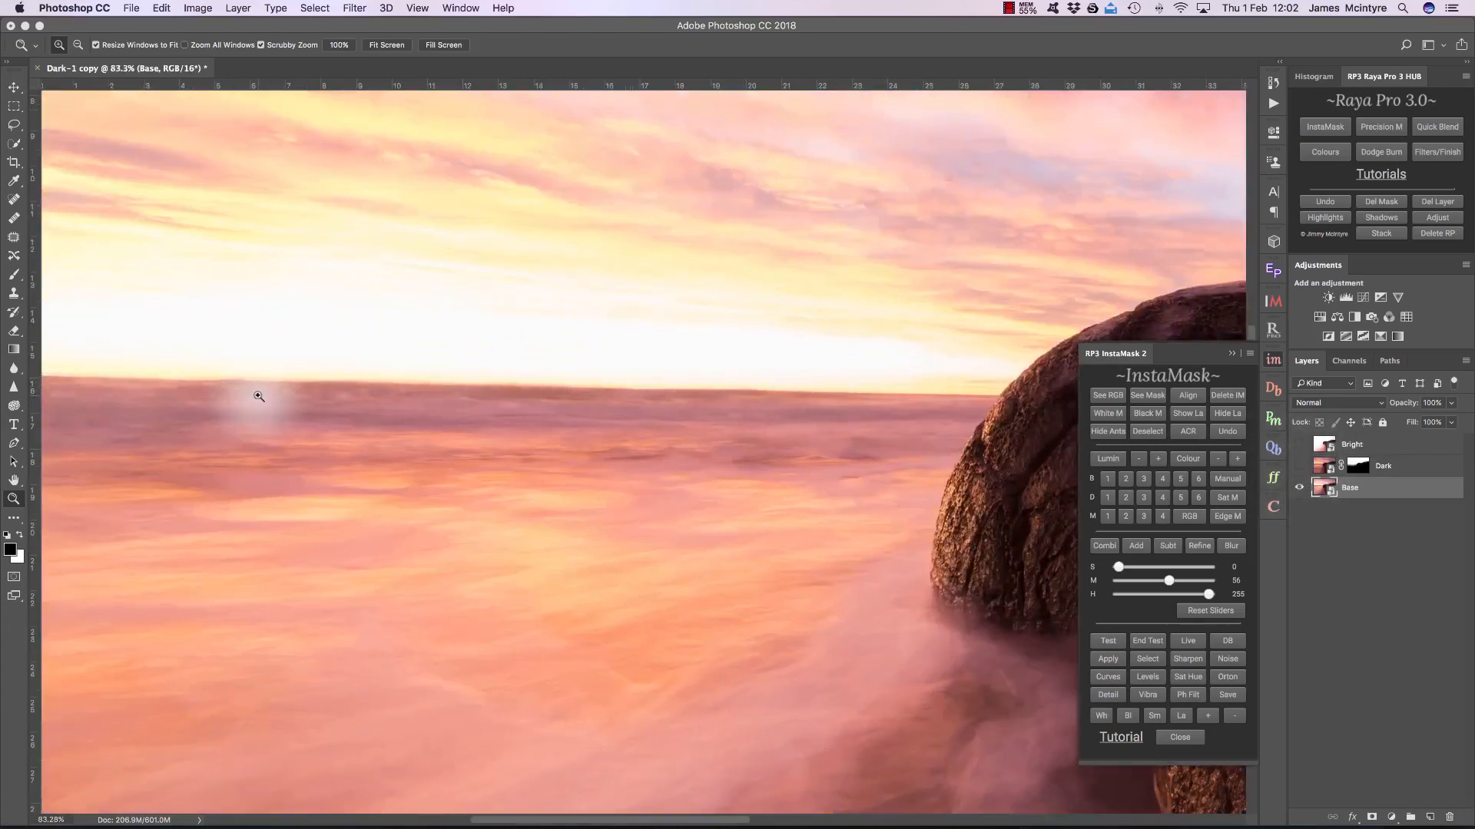
pyautogui.click(1300, 468)
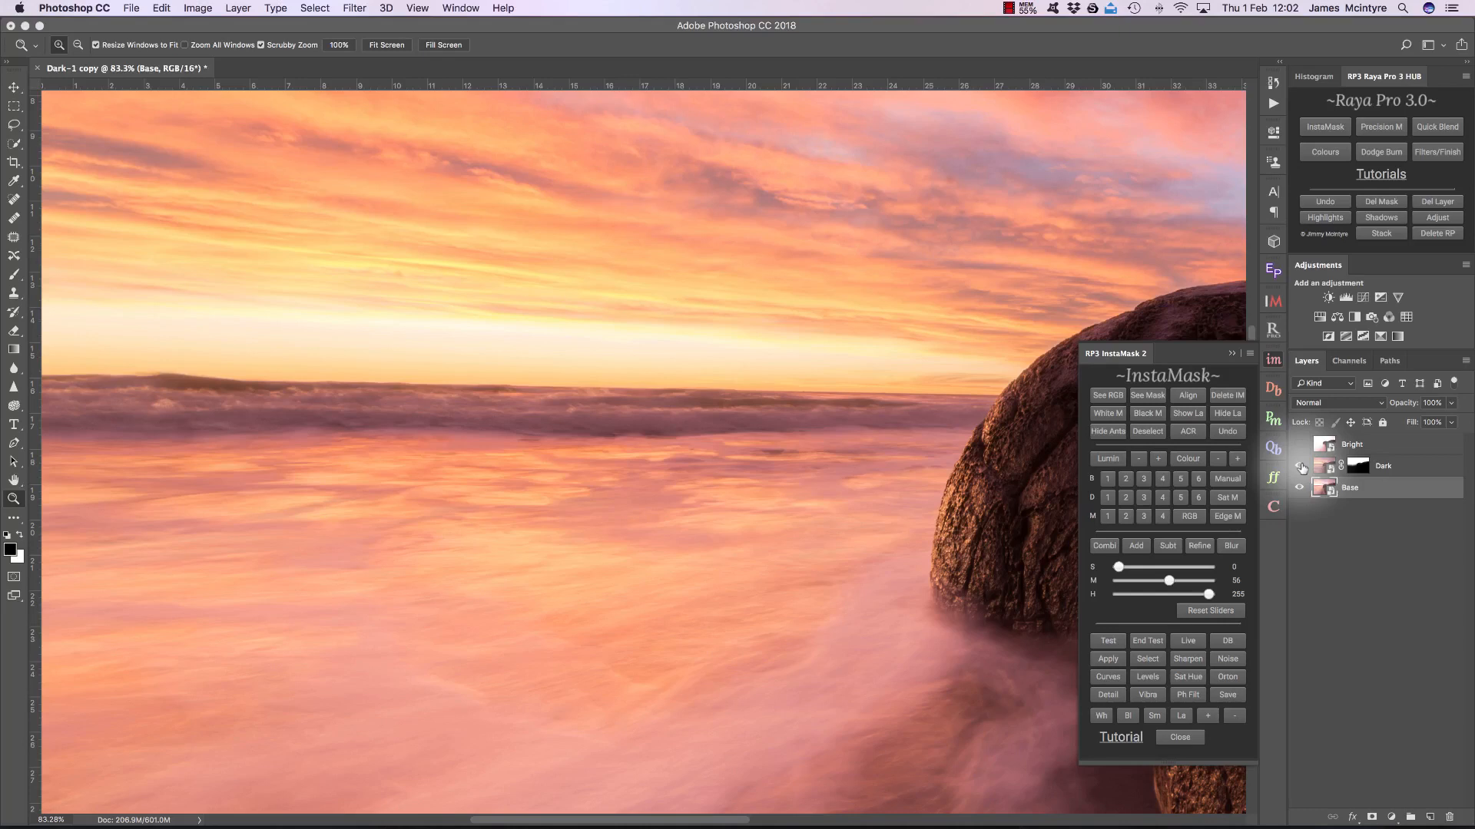
pyautogui.click(1301, 468)
pyautogui.press('super+0')
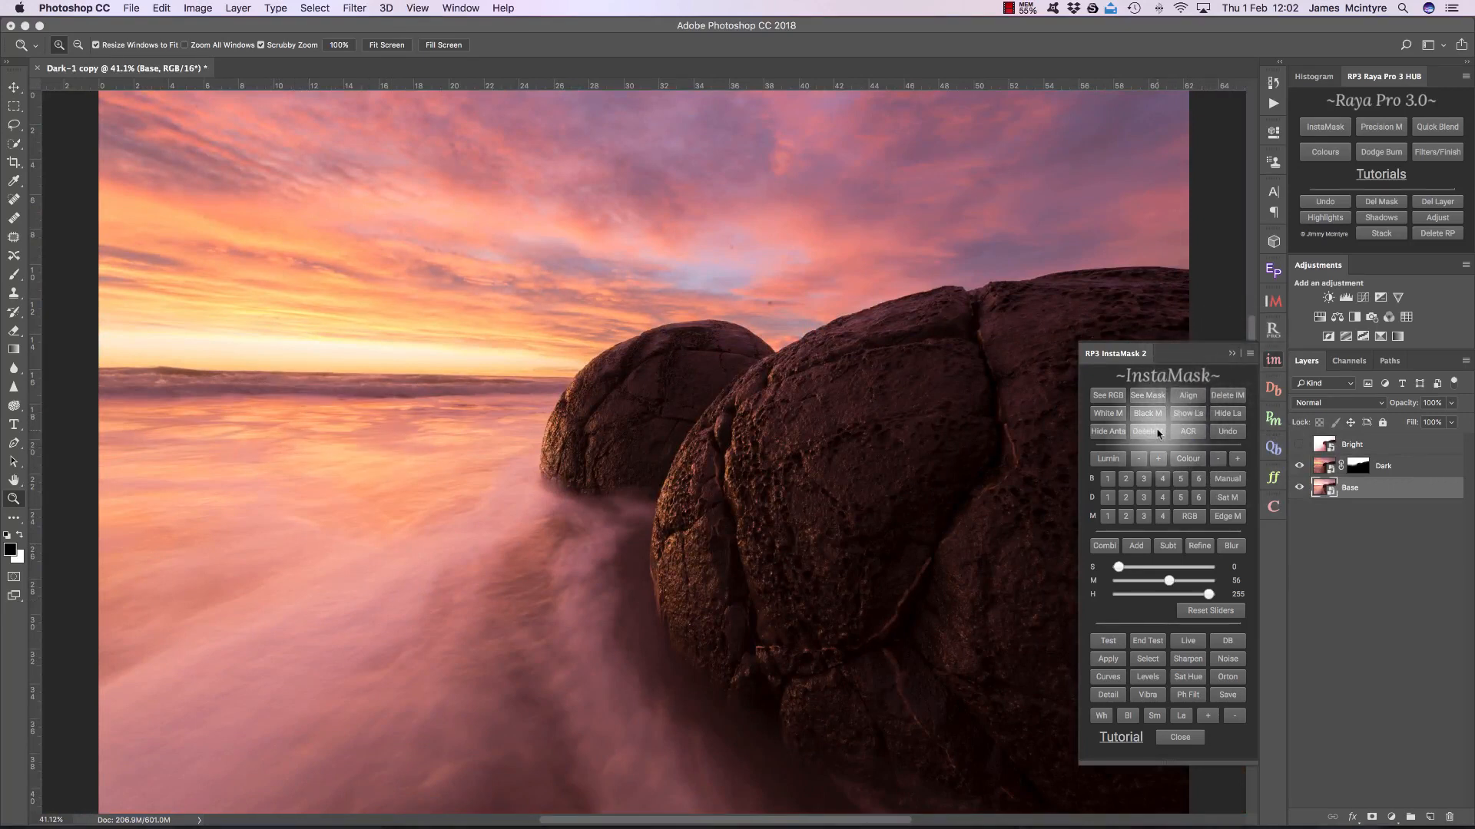
# Show the Bright layer, reopen it in Camera Raw, and reset its Basic adjustments to the defaults.
pyautogui.click(1238, 355)
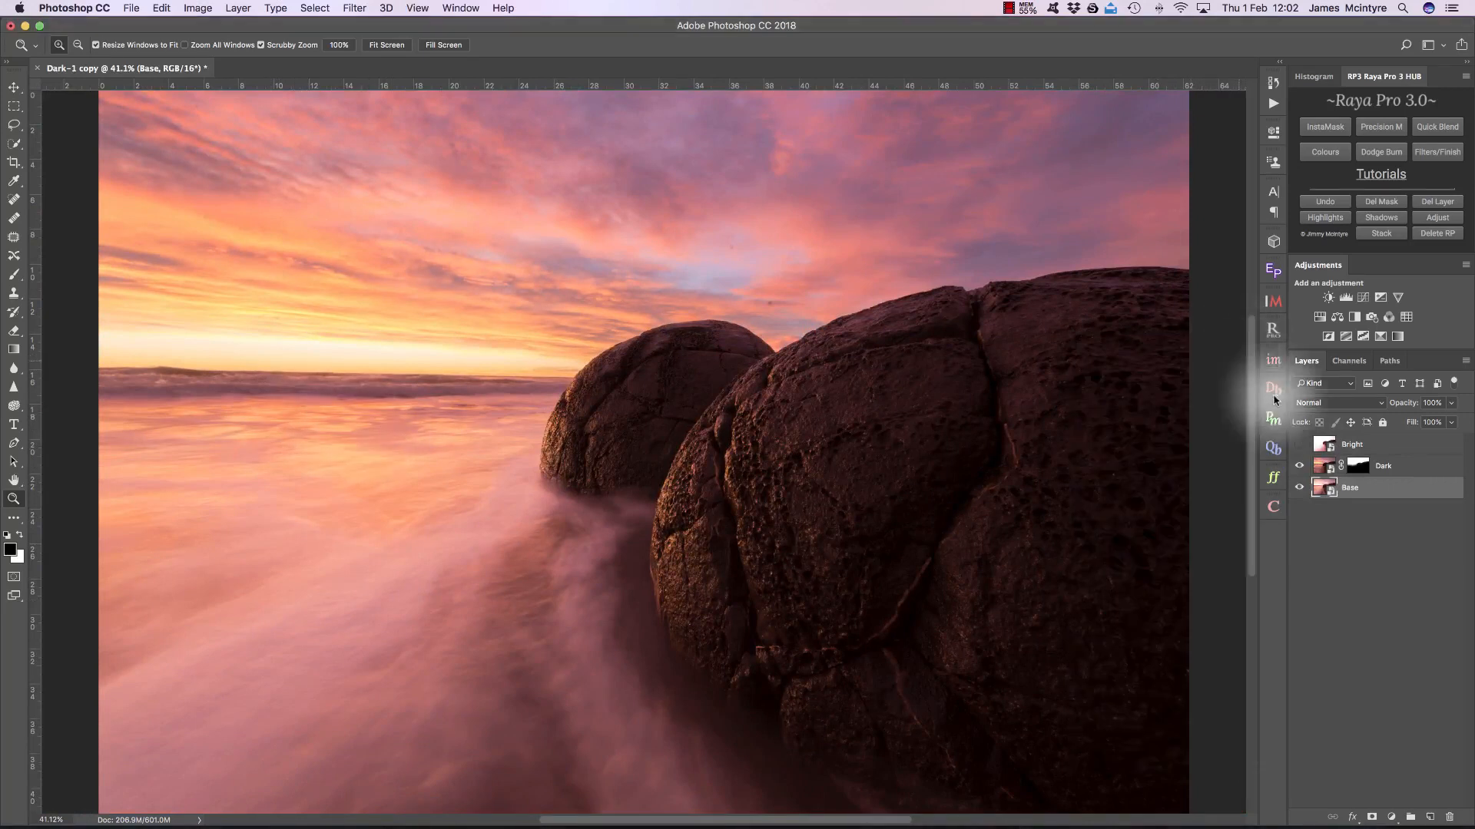
pyautogui.click(1372, 445)
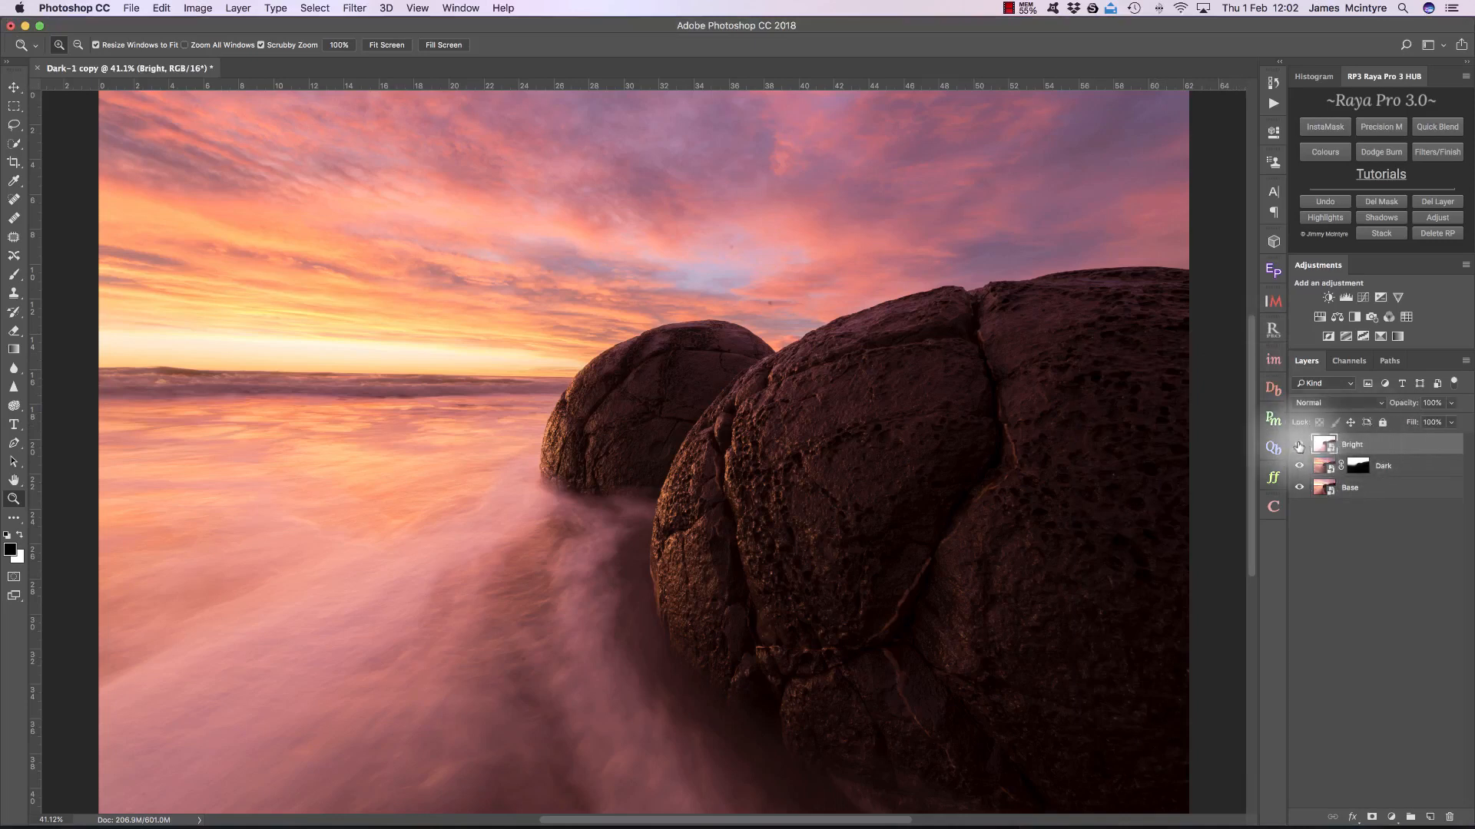
pyautogui.click(1299, 446)
pyautogui.click(1272, 361)
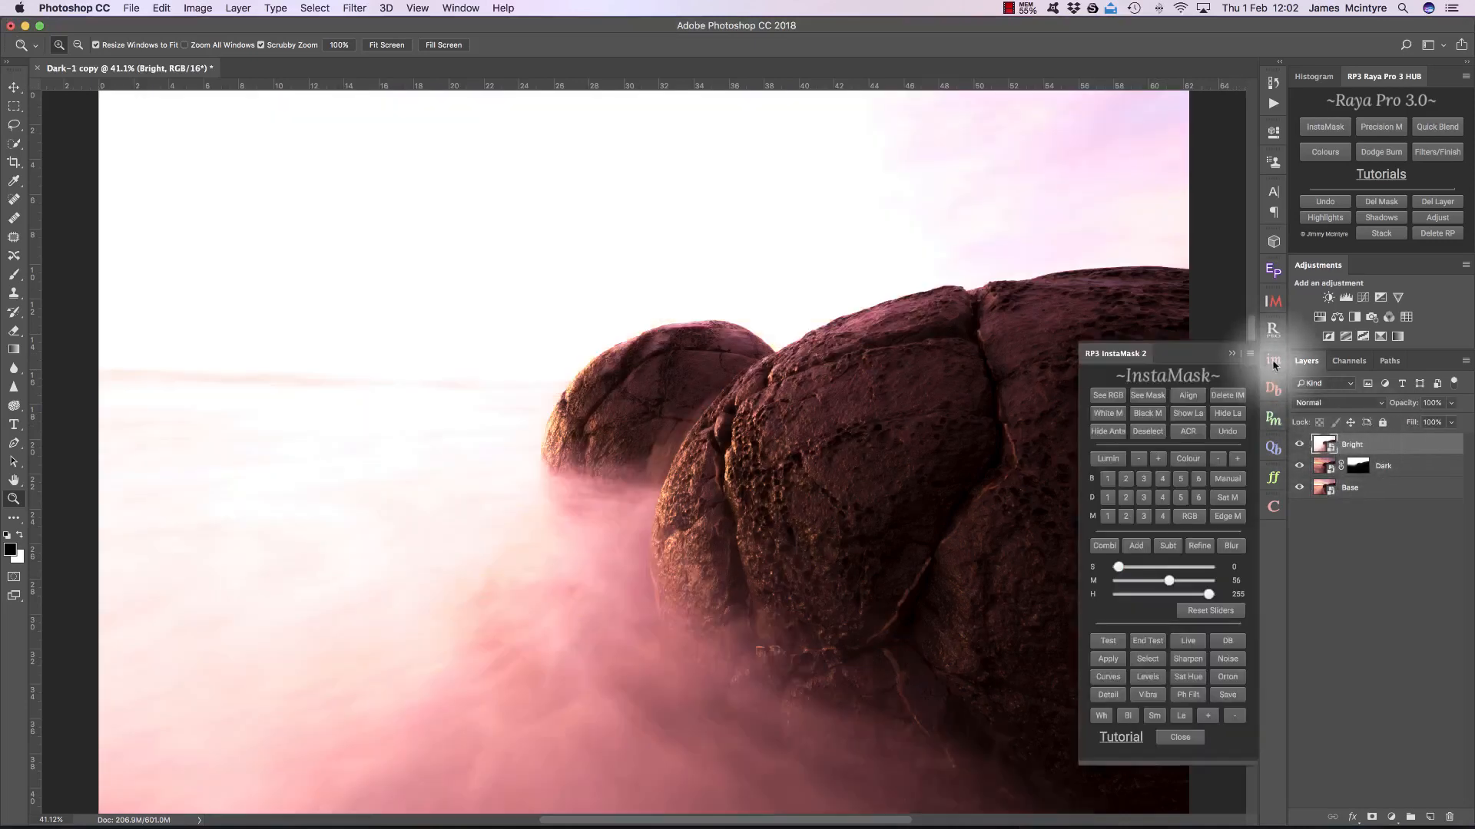
pyautogui.click(1189, 432)
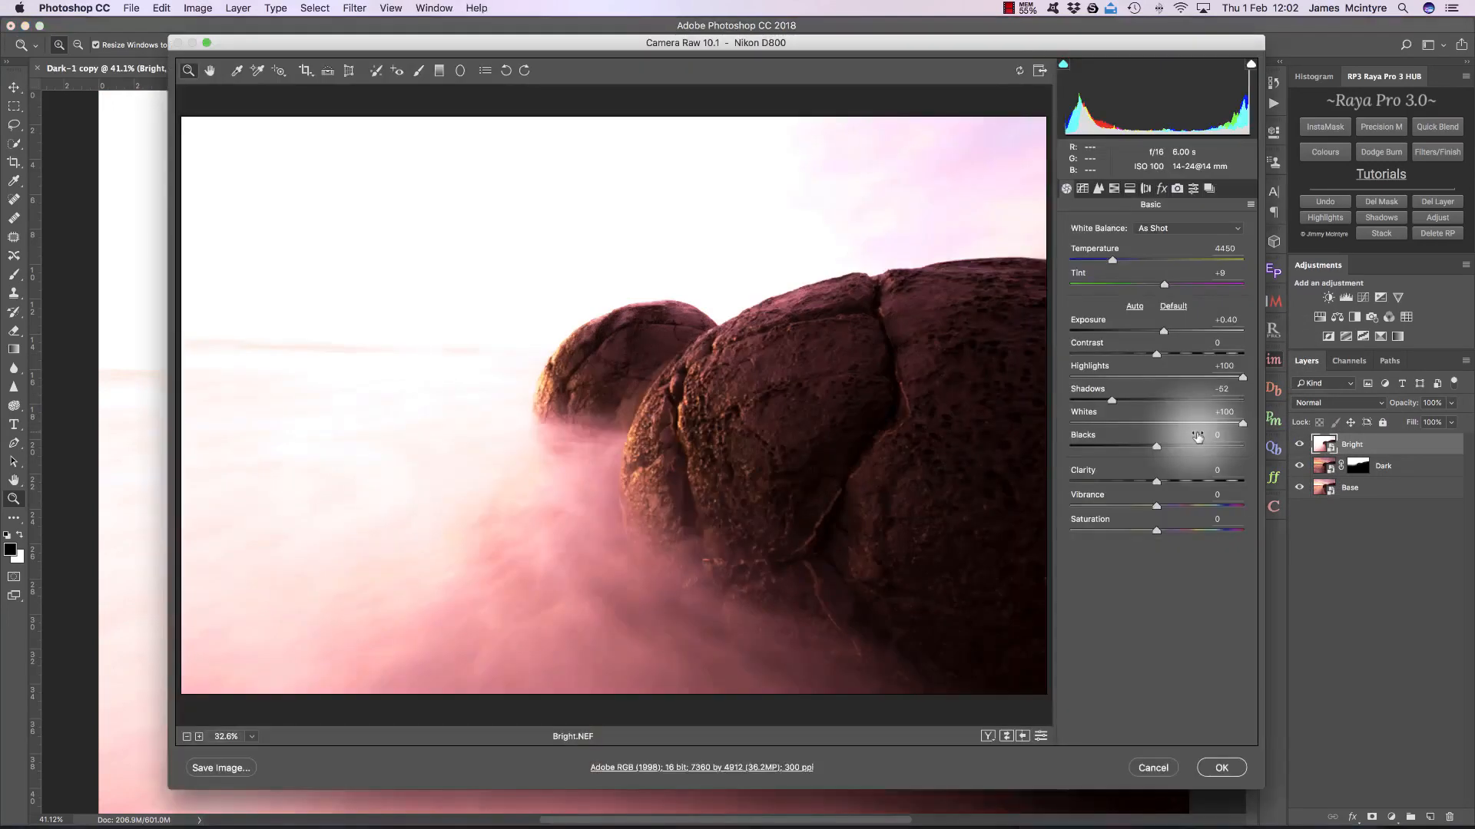
pyautogui.click(1173, 306)
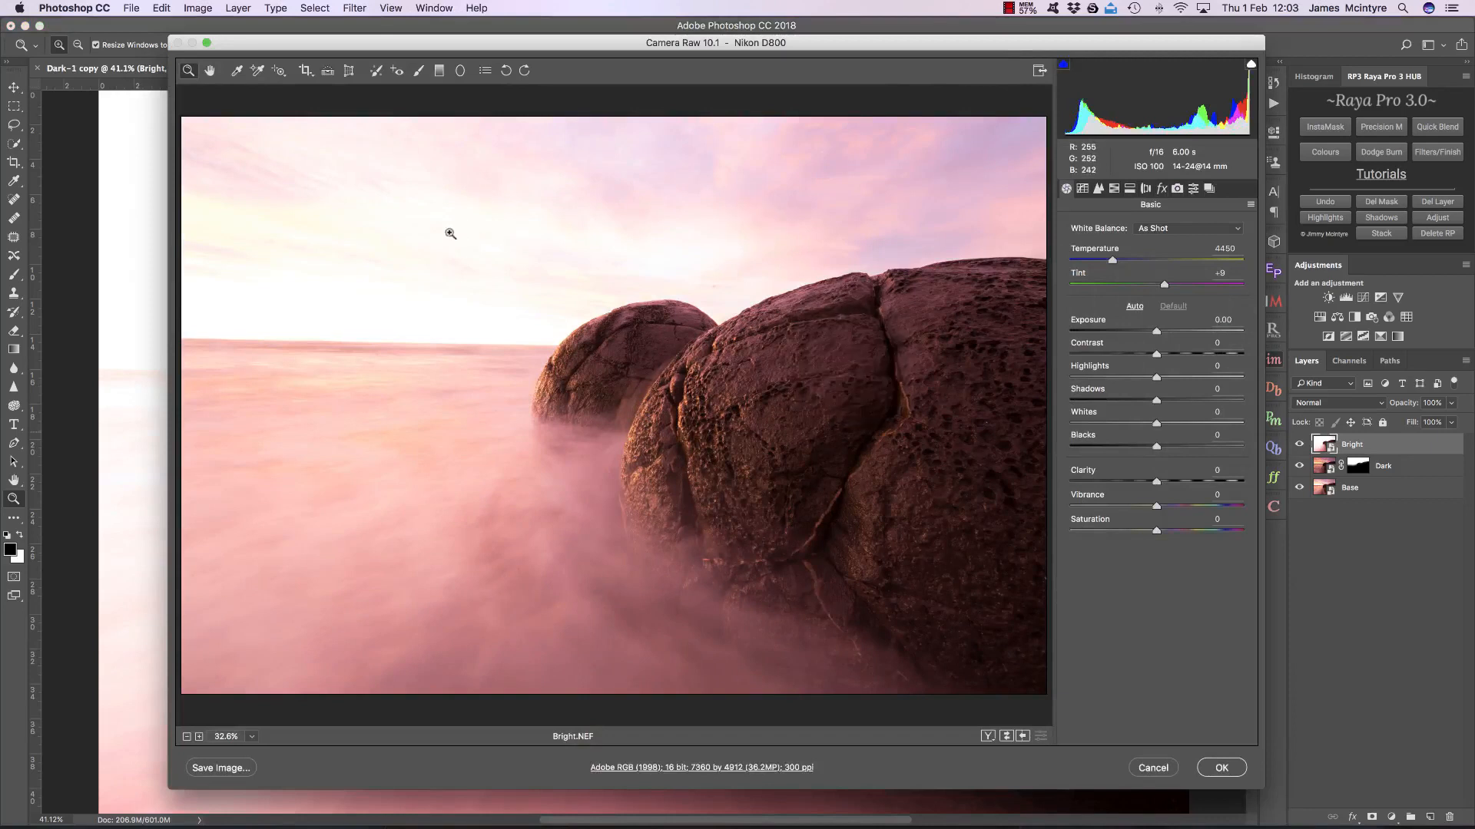
pyautogui.click(1221, 768)
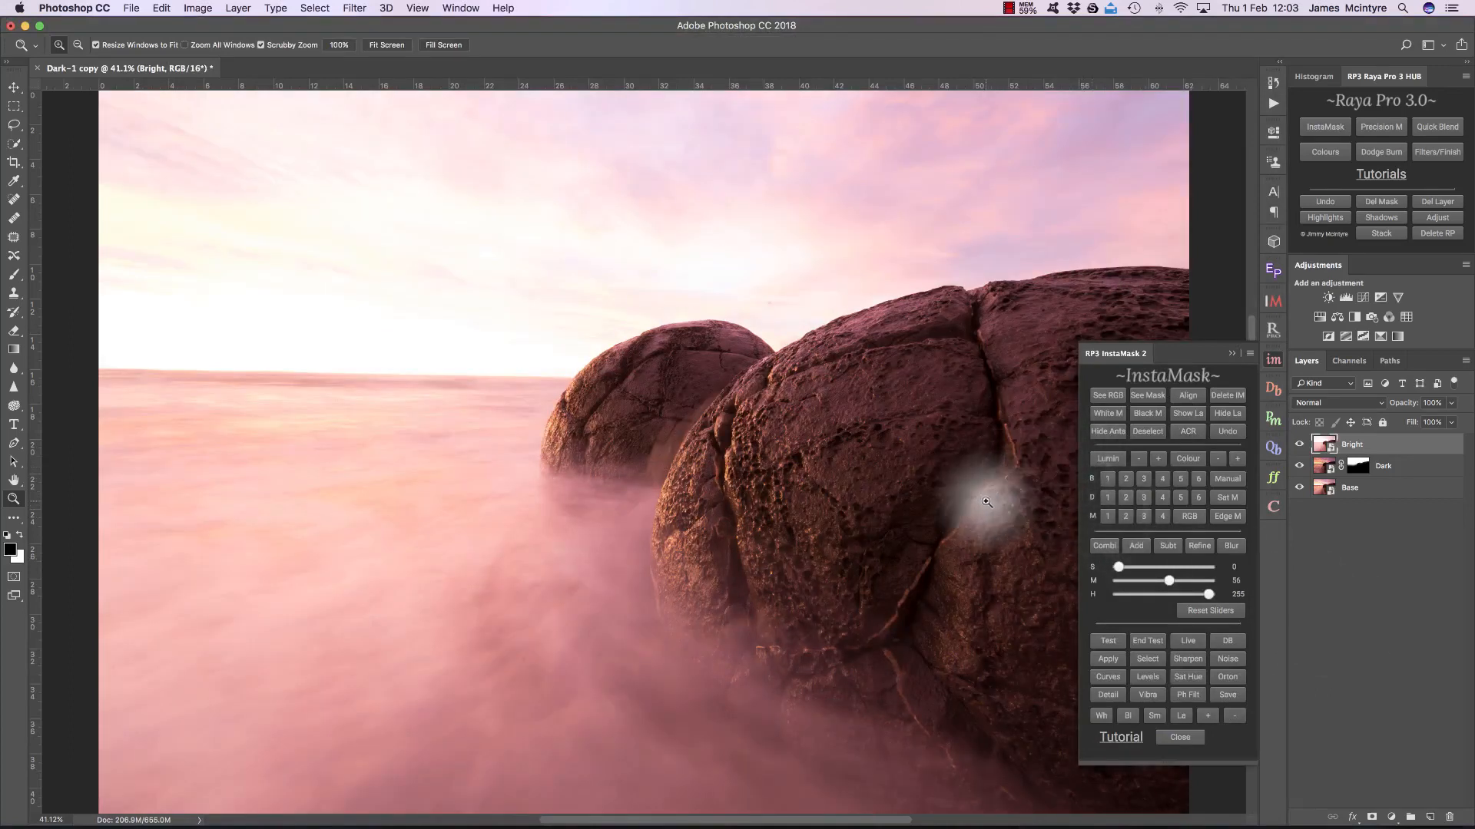
# Toggle the Bright and Dark layers to compare the exposures on the full image.
pyautogui.moveTo(977, 493); pyautogui.dragTo(970, 496)
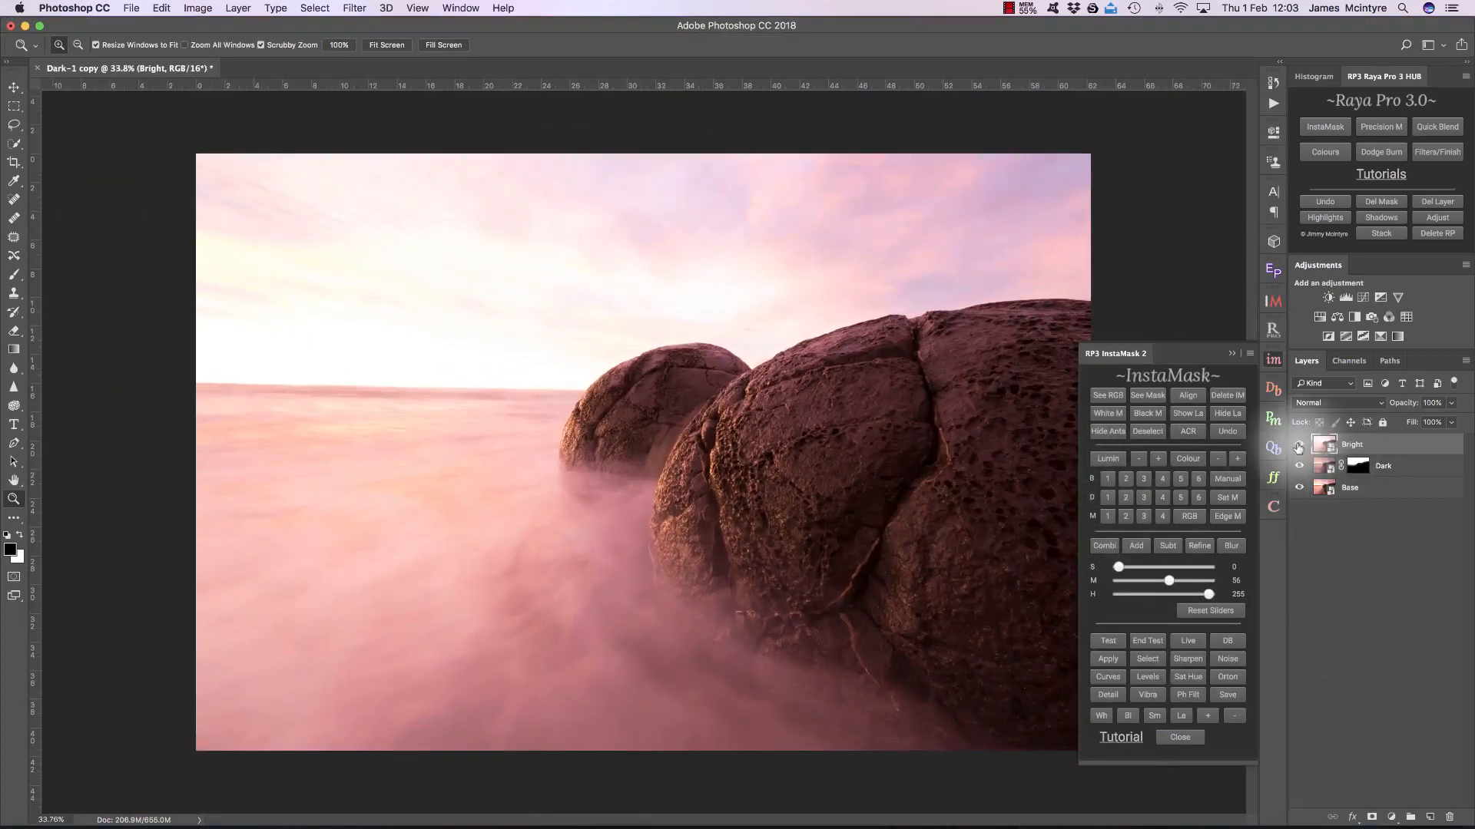
pyautogui.click(1299, 445)
pyautogui.click(1299, 466)
pyautogui.click(1299, 466)
pyautogui.click(1299, 466)
pyautogui.click(1299, 444)
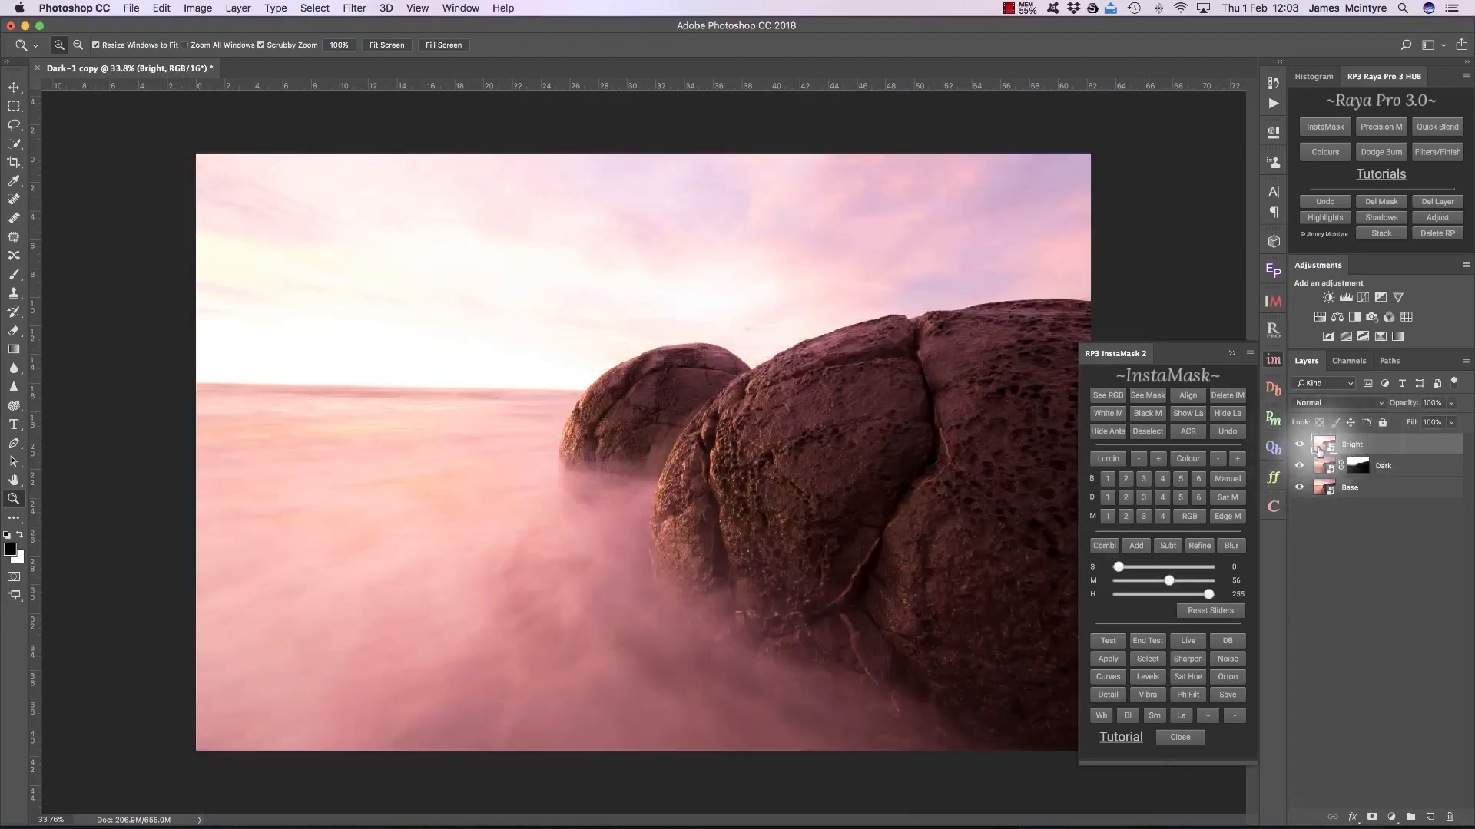
pyautogui.click(1298, 445)
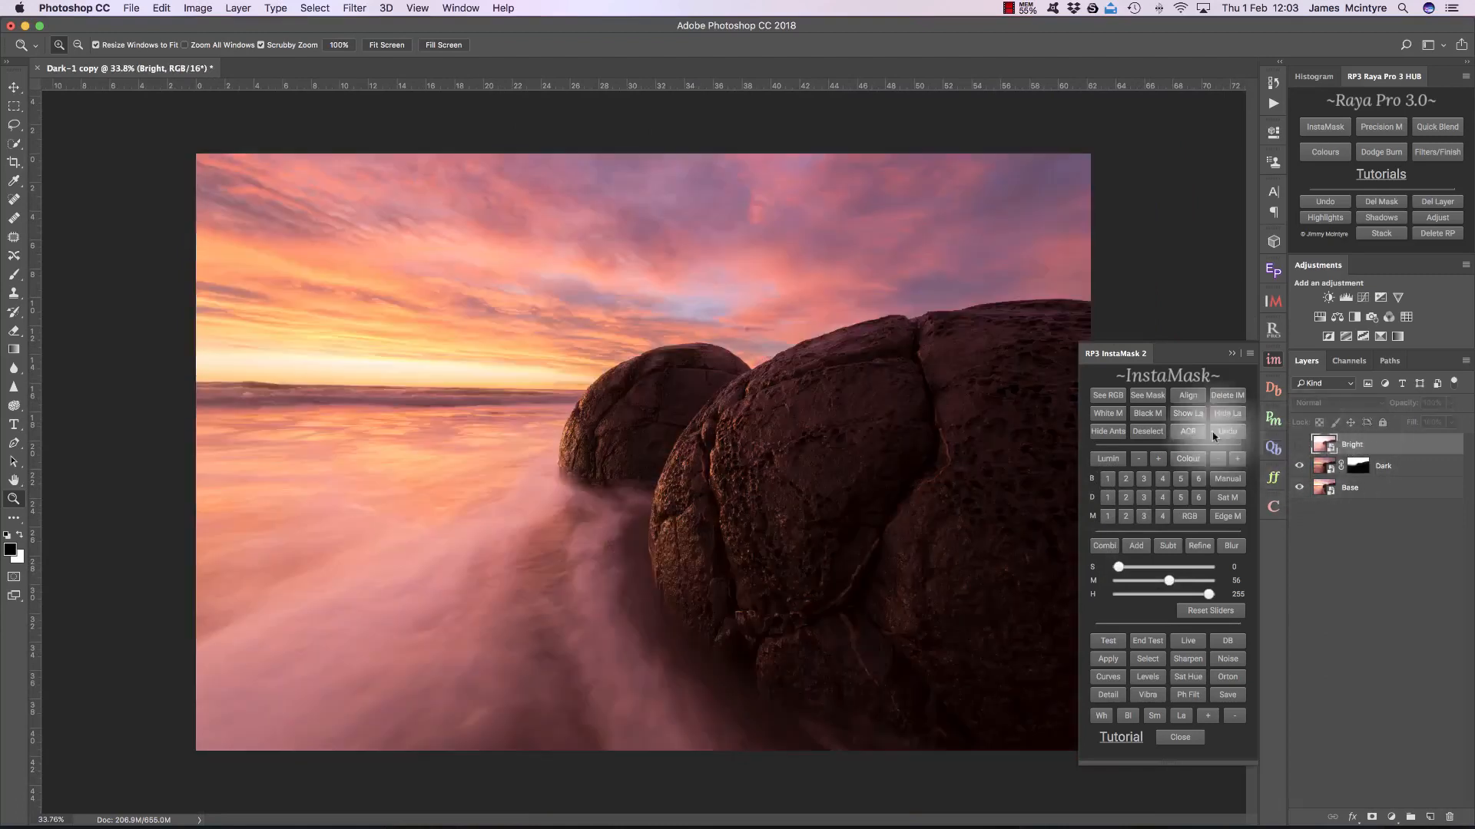
pyautogui.click(1298, 444)
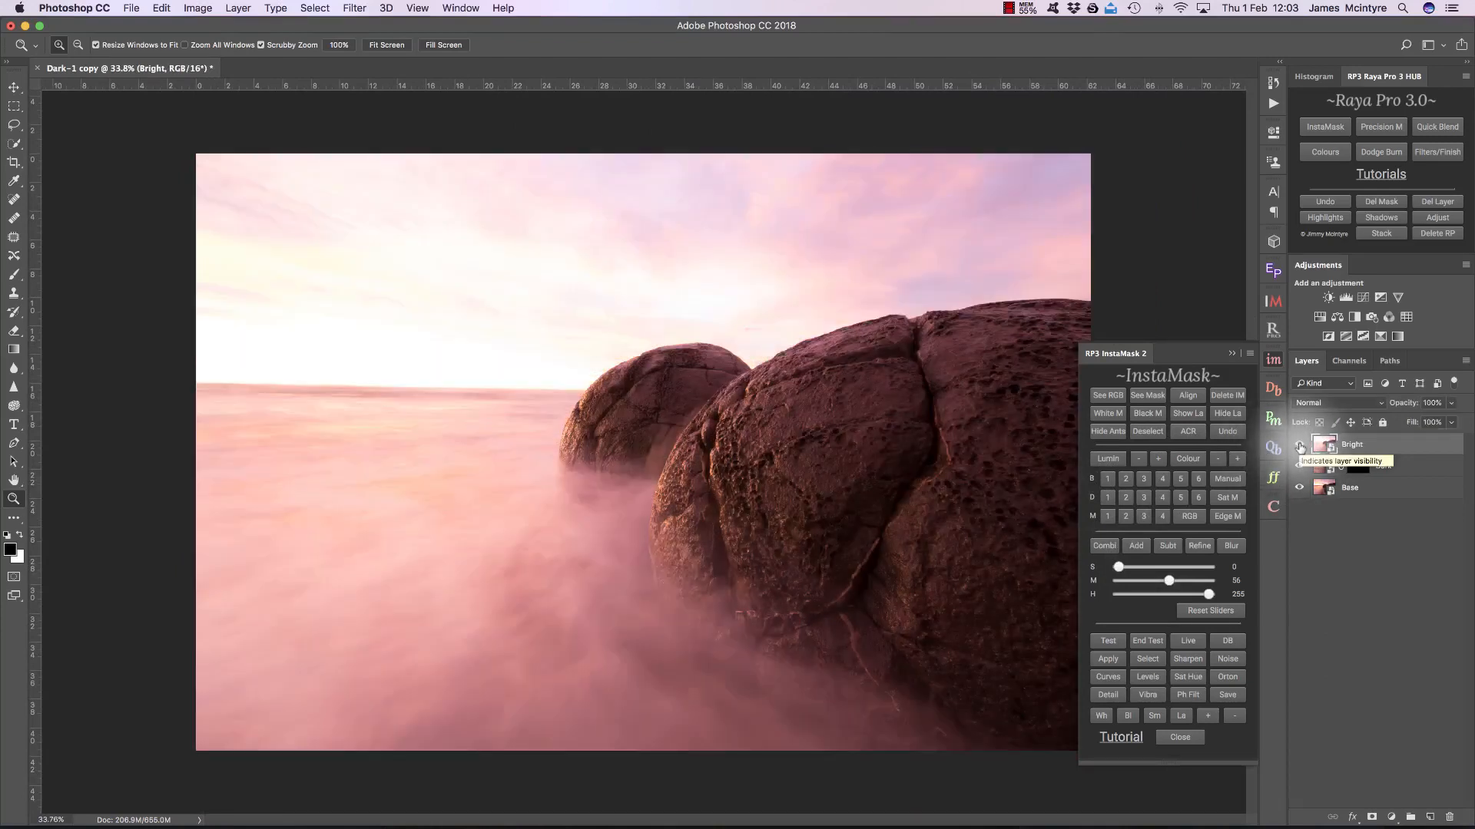
# Try a Darks 2 InstaMask made from the Base layer alone, with Bright and Dark hidden, and delete it.
pyautogui.click(1299, 445)
pyautogui.click(1299, 466)
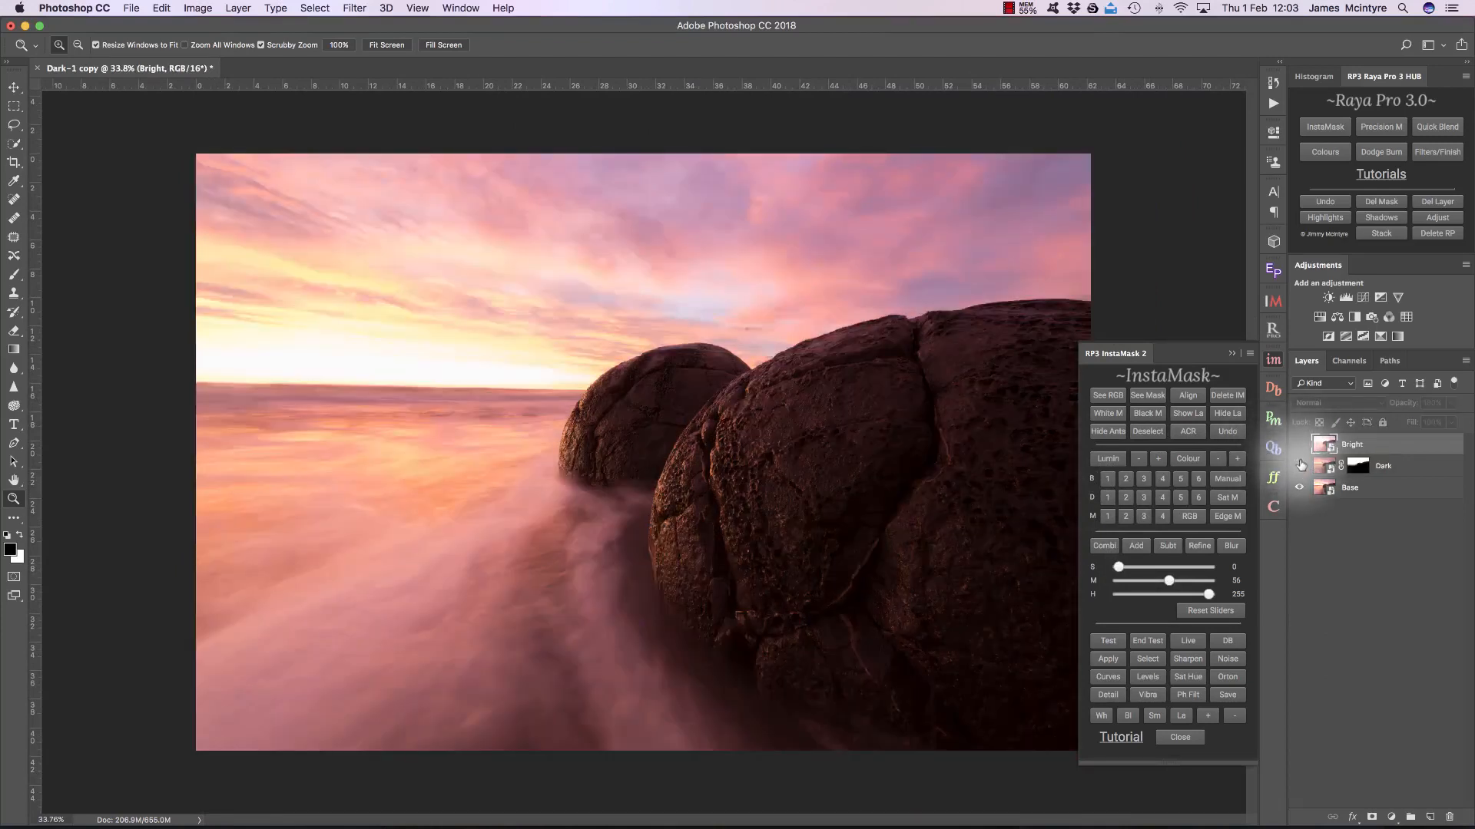
pyautogui.click(1126, 497)
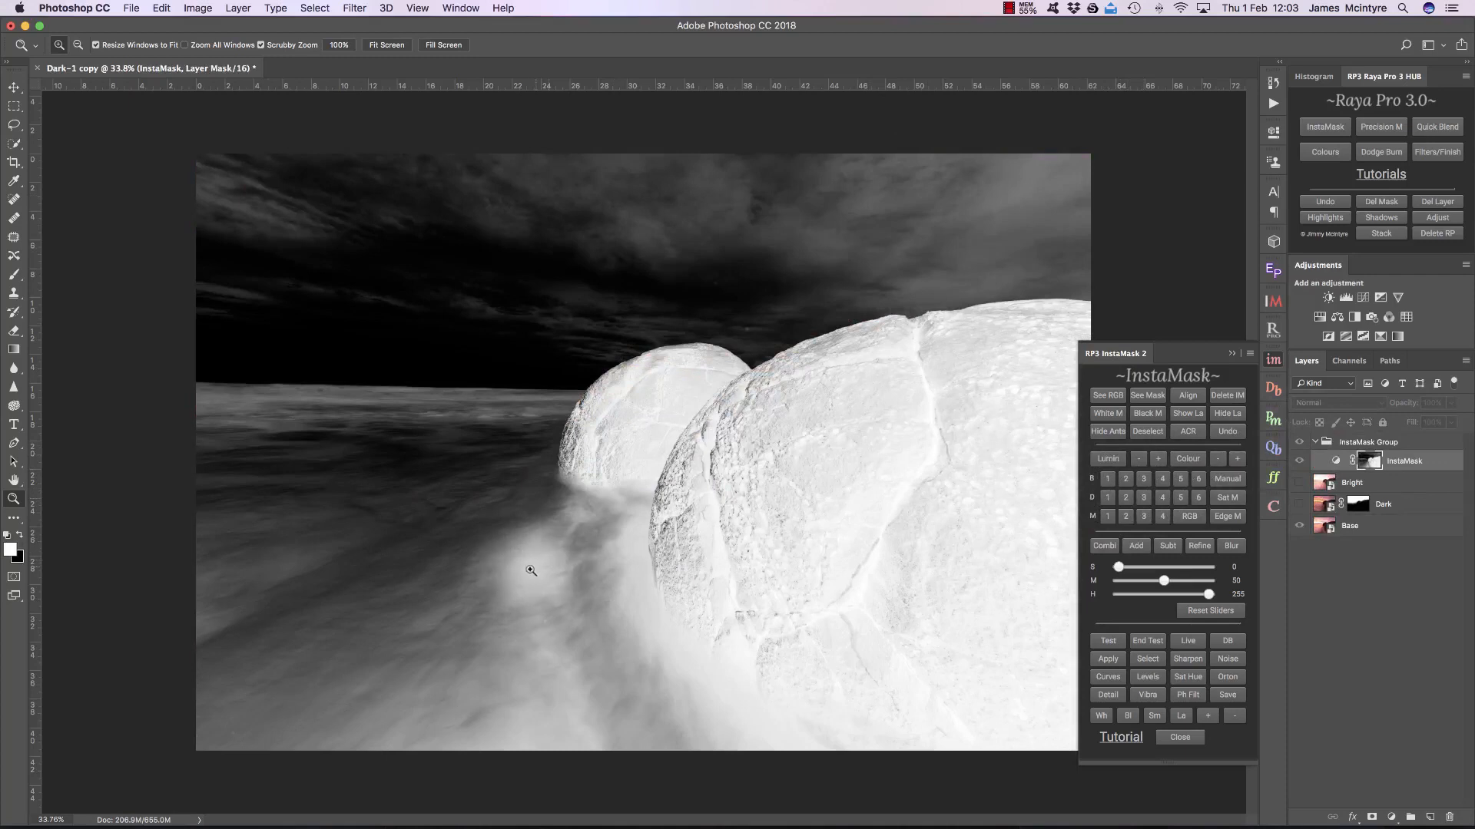
pyautogui.click(1227, 394)
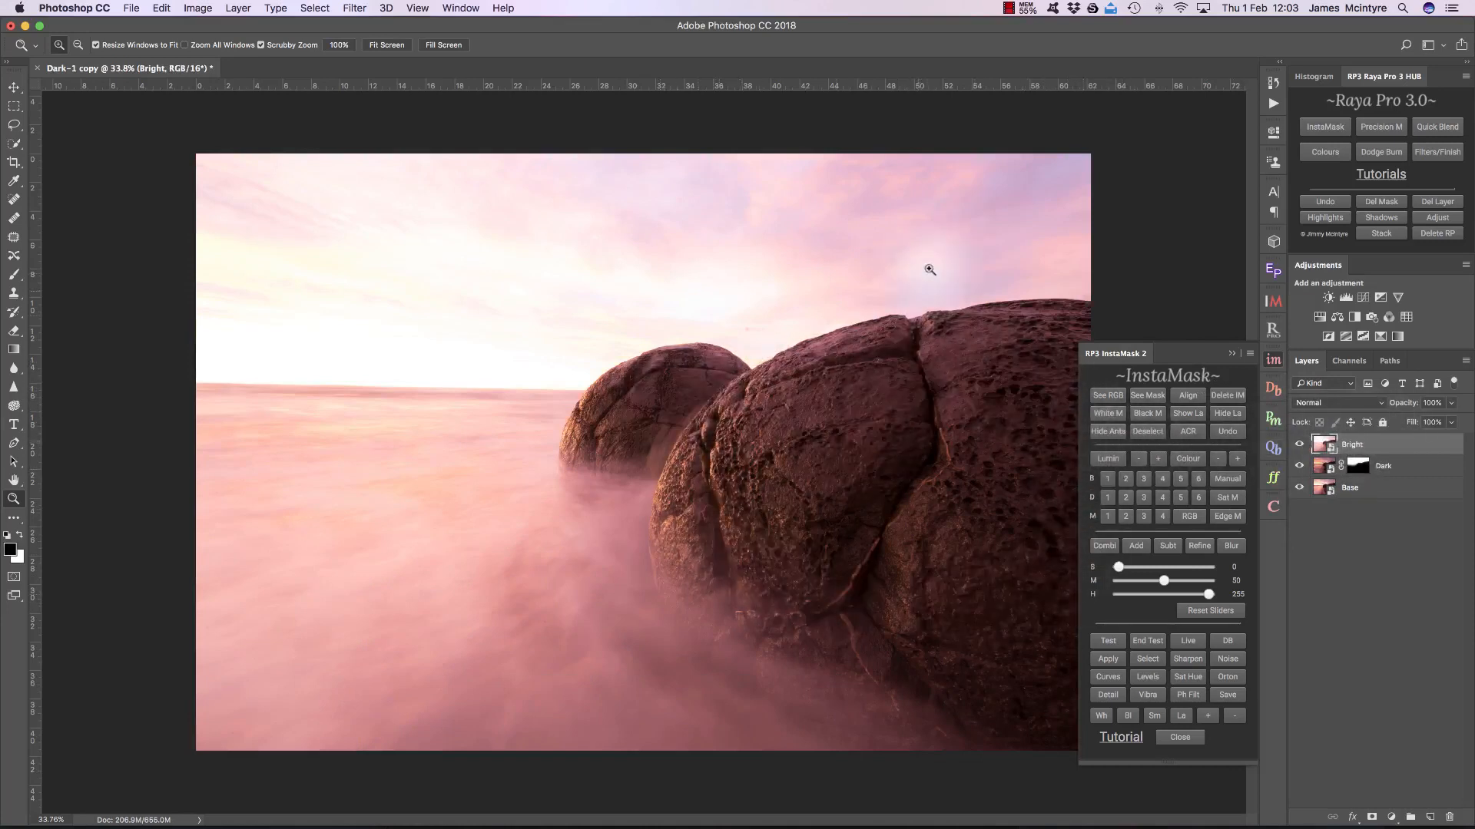
# Generate a Darks 2 InstaMask from the visible Bright layer and bring up the RGB channel mask options.
pyautogui.click(1125, 499)
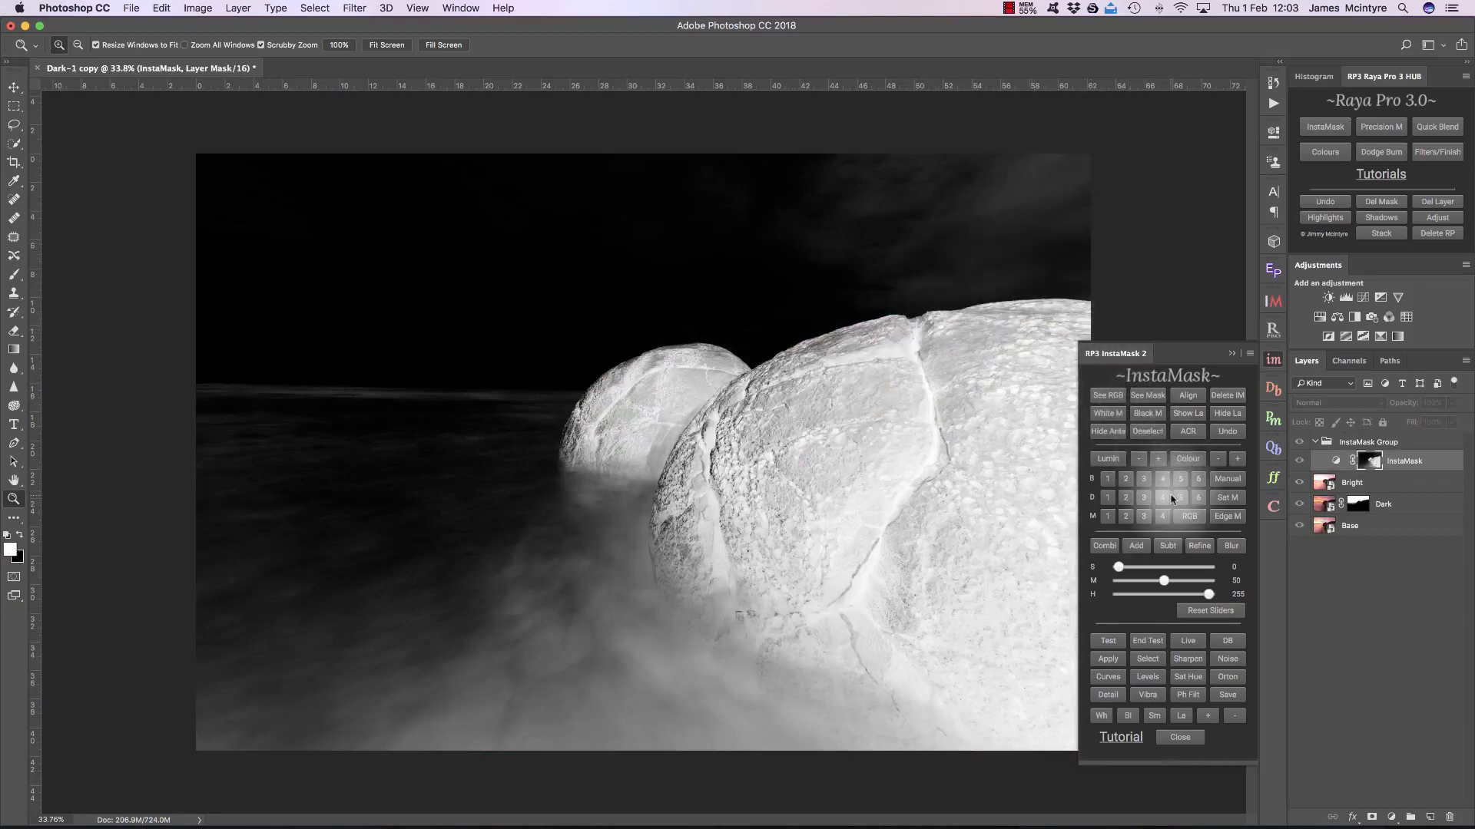
pyautogui.click(1195, 520)
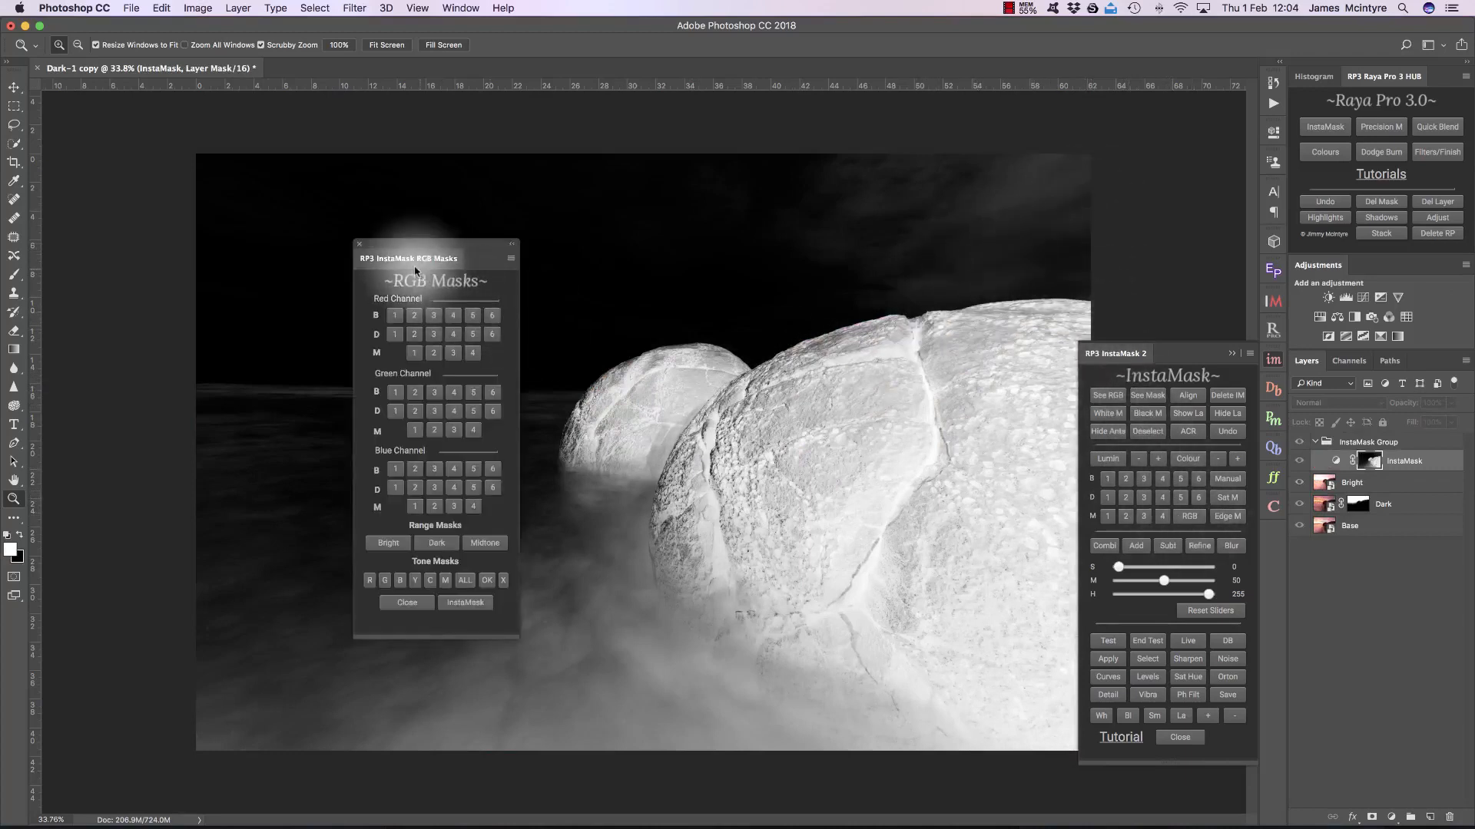
pyautogui.moveTo(396, 257); pyautogui.dragTo(362, 228)
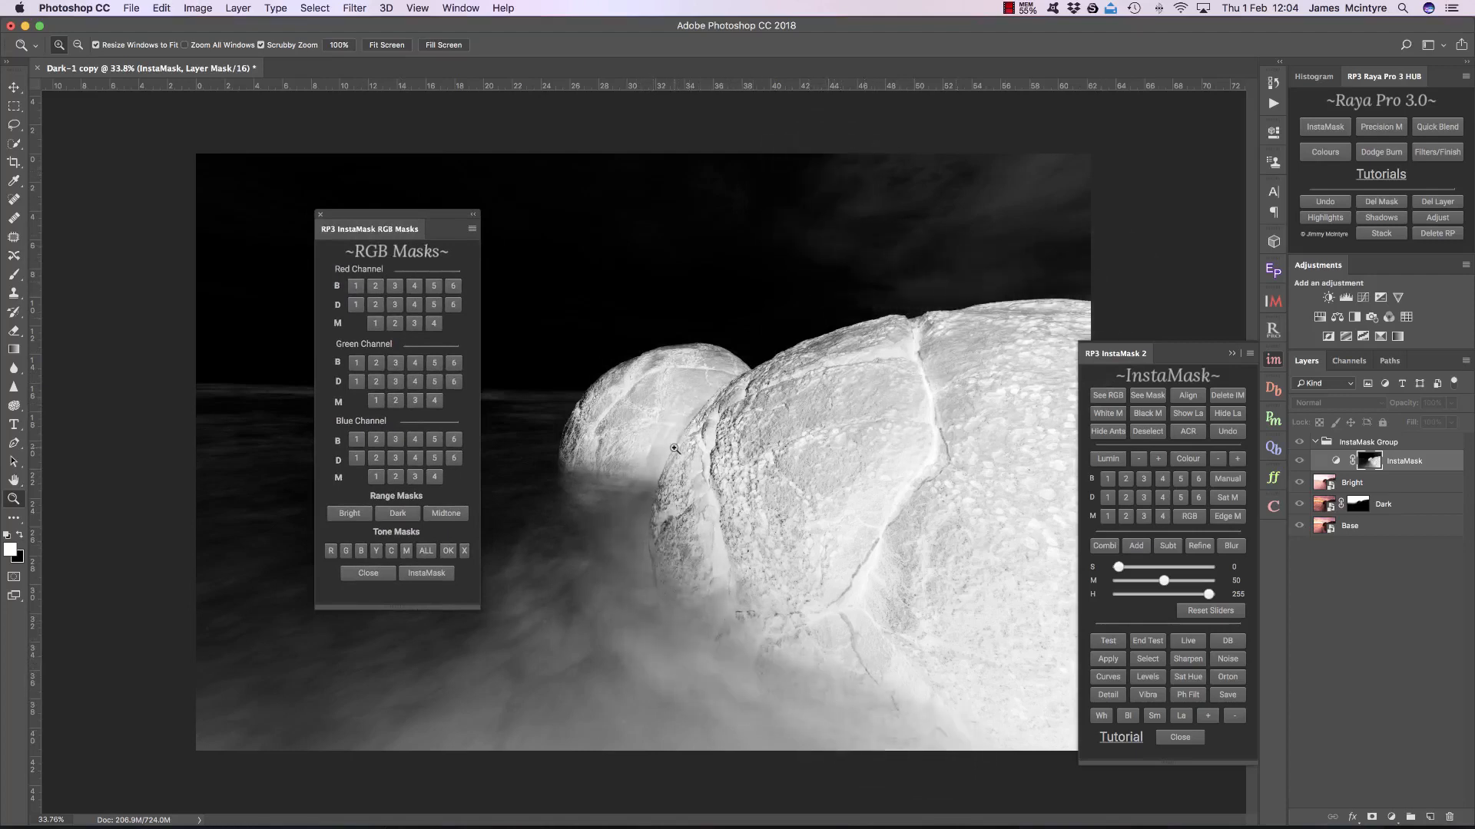
# Compare the Darks 2 masks of the blue, red and green channels, and choose the red channel version.
pyautogui.click(376, 460)
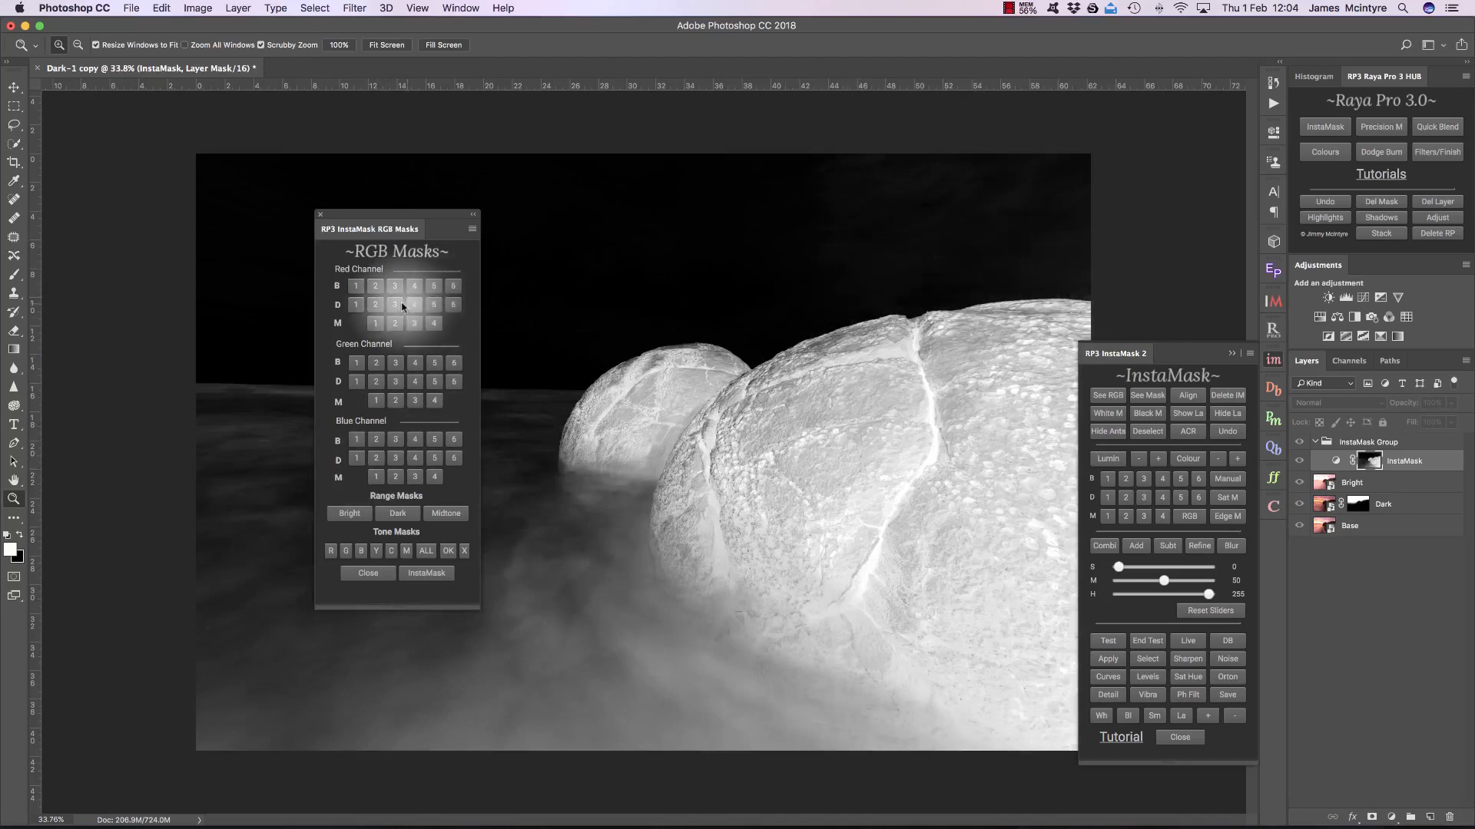
pyautogui.click(376, 304)
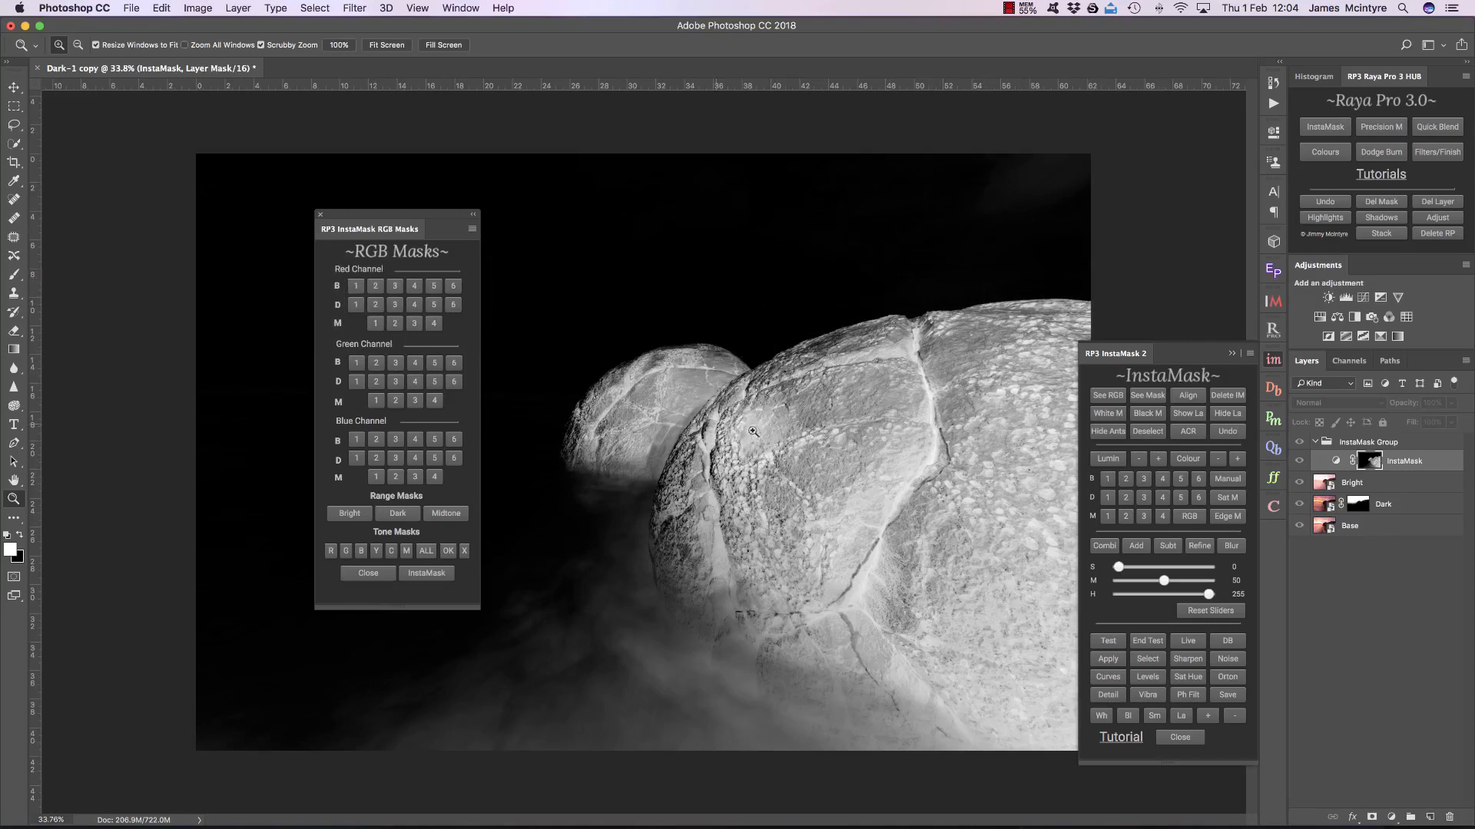
pyautogui.click(377, 383)
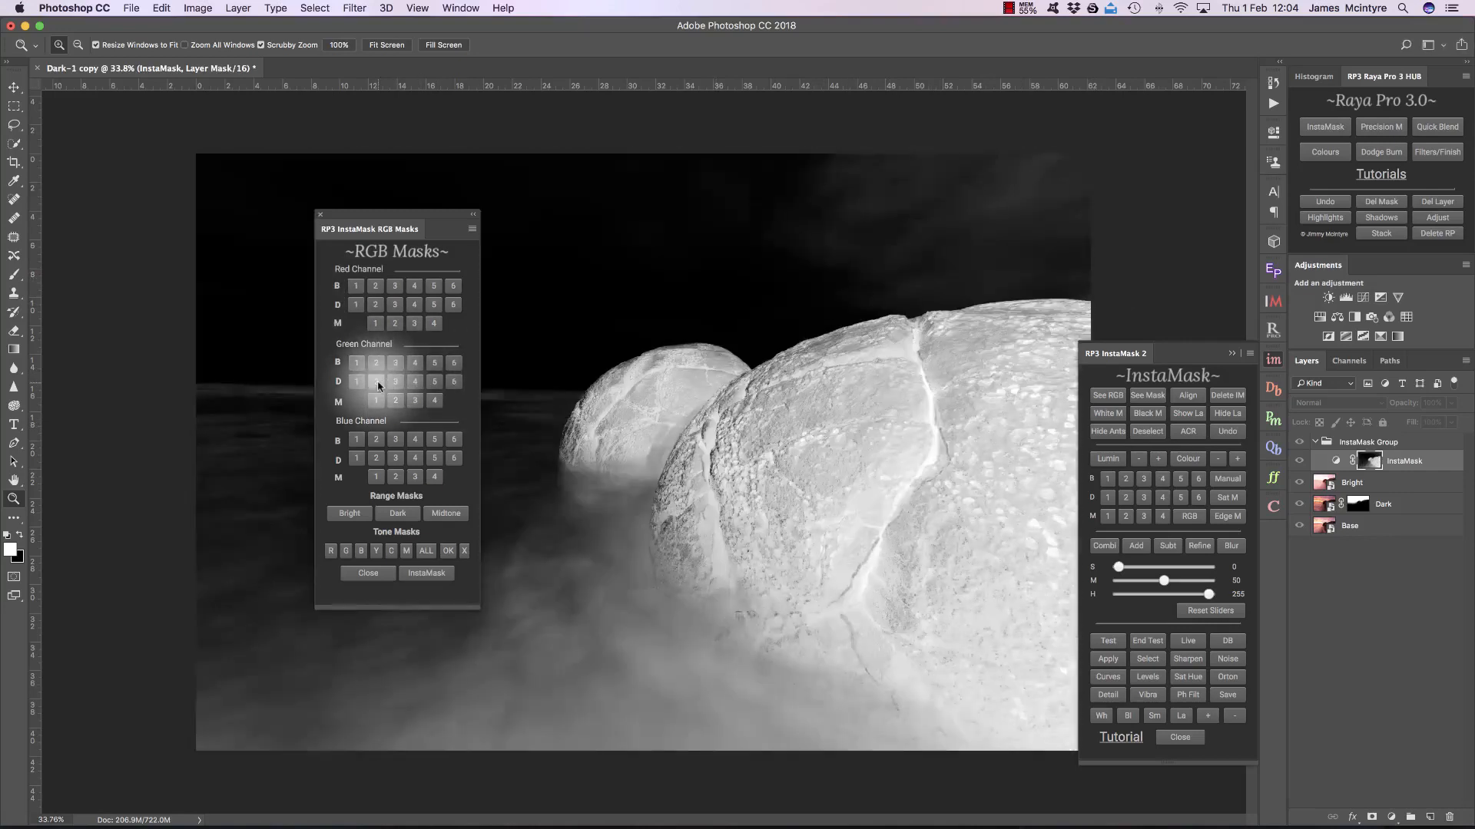
pyautogui.click(375, 305)
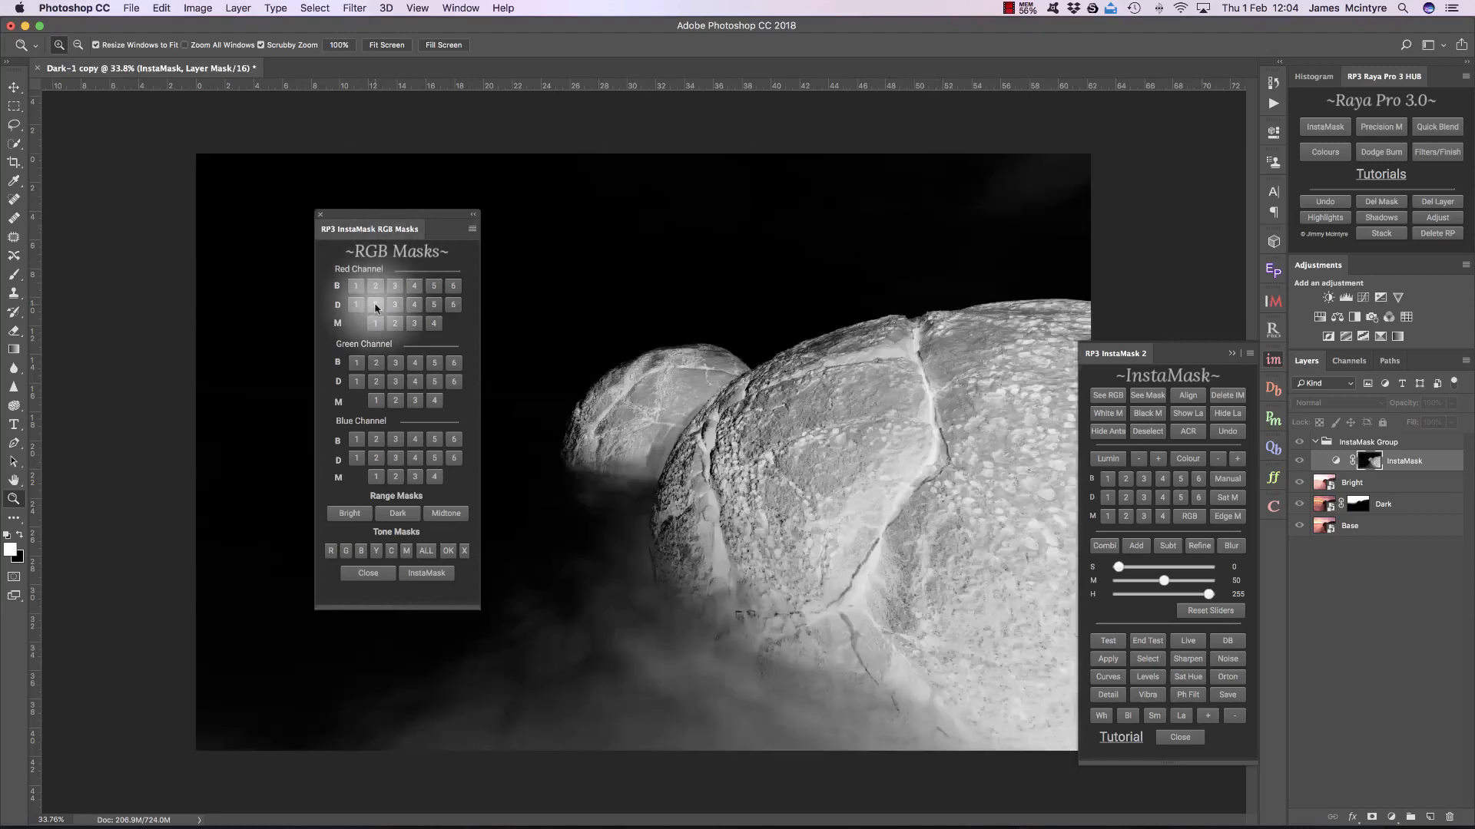
# Compare the red channel's Darks 1 and Darks 2 masks, keep Darks 2, and load it as a selection on the Bright layer.
pyautogui.click(366, 306)
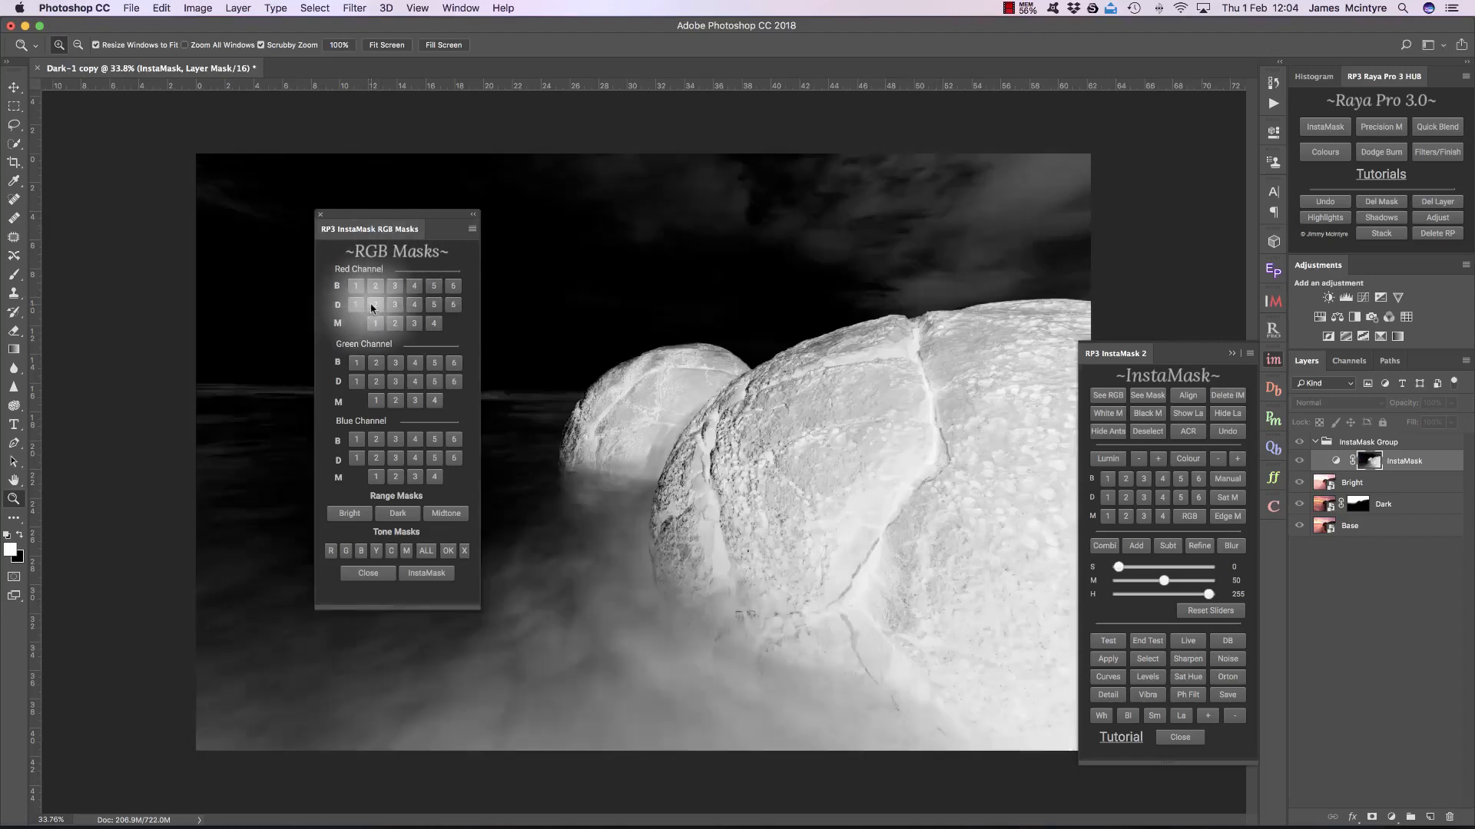
pyautogui.click(376, 305)
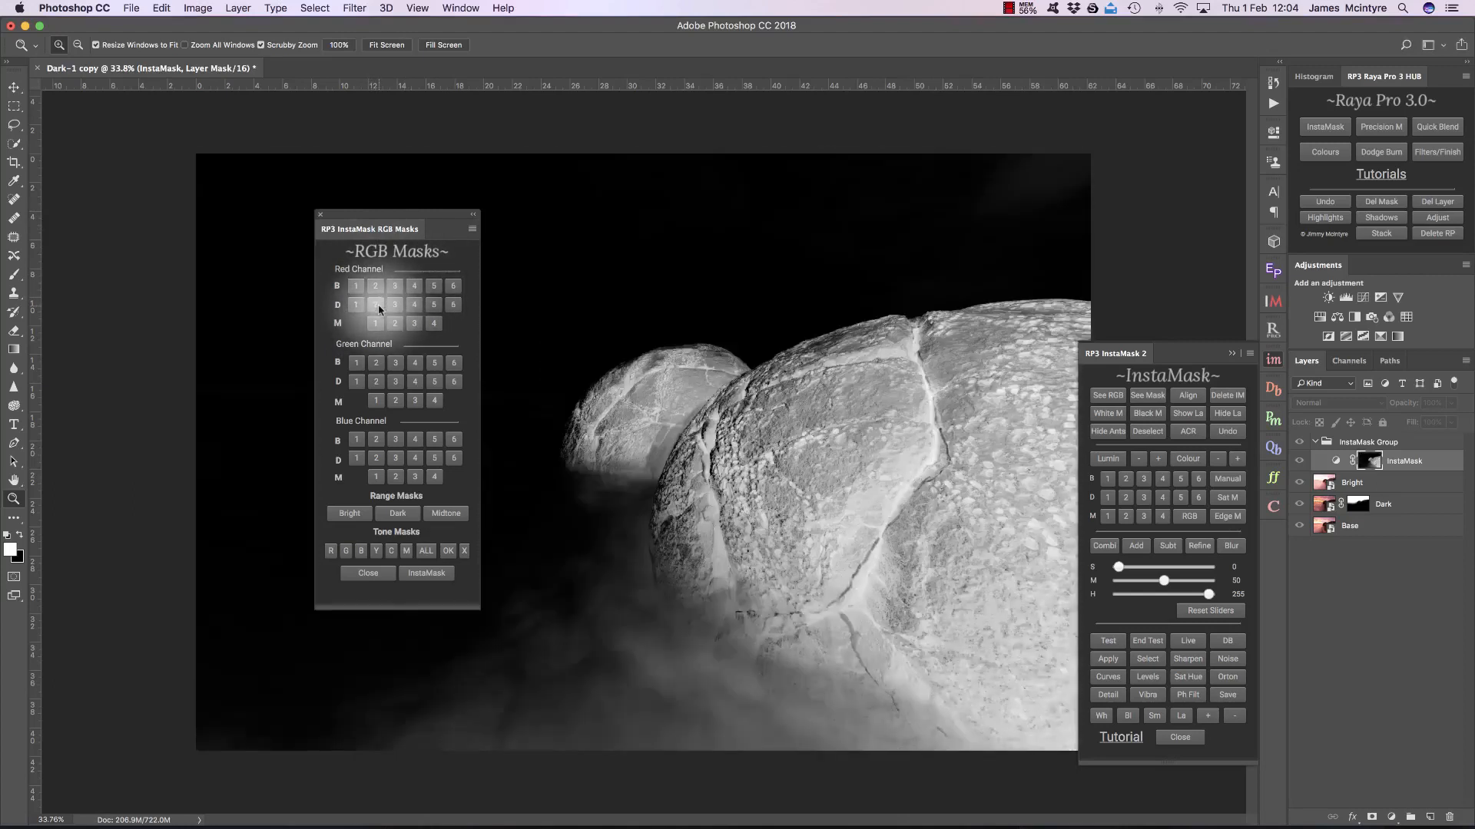
pyautogui.click(371, 574)
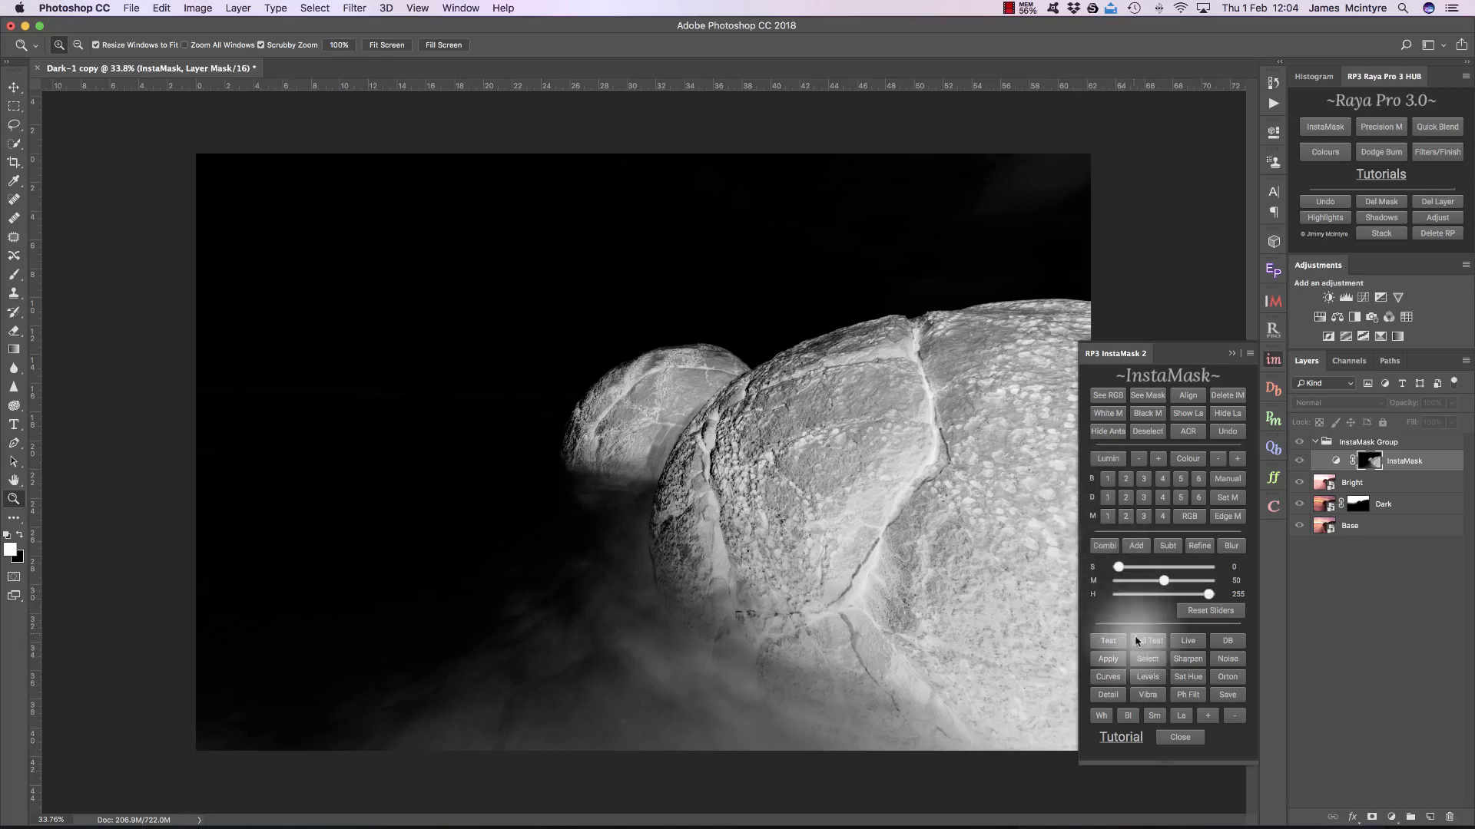
pyautogui.click(1147, 659)
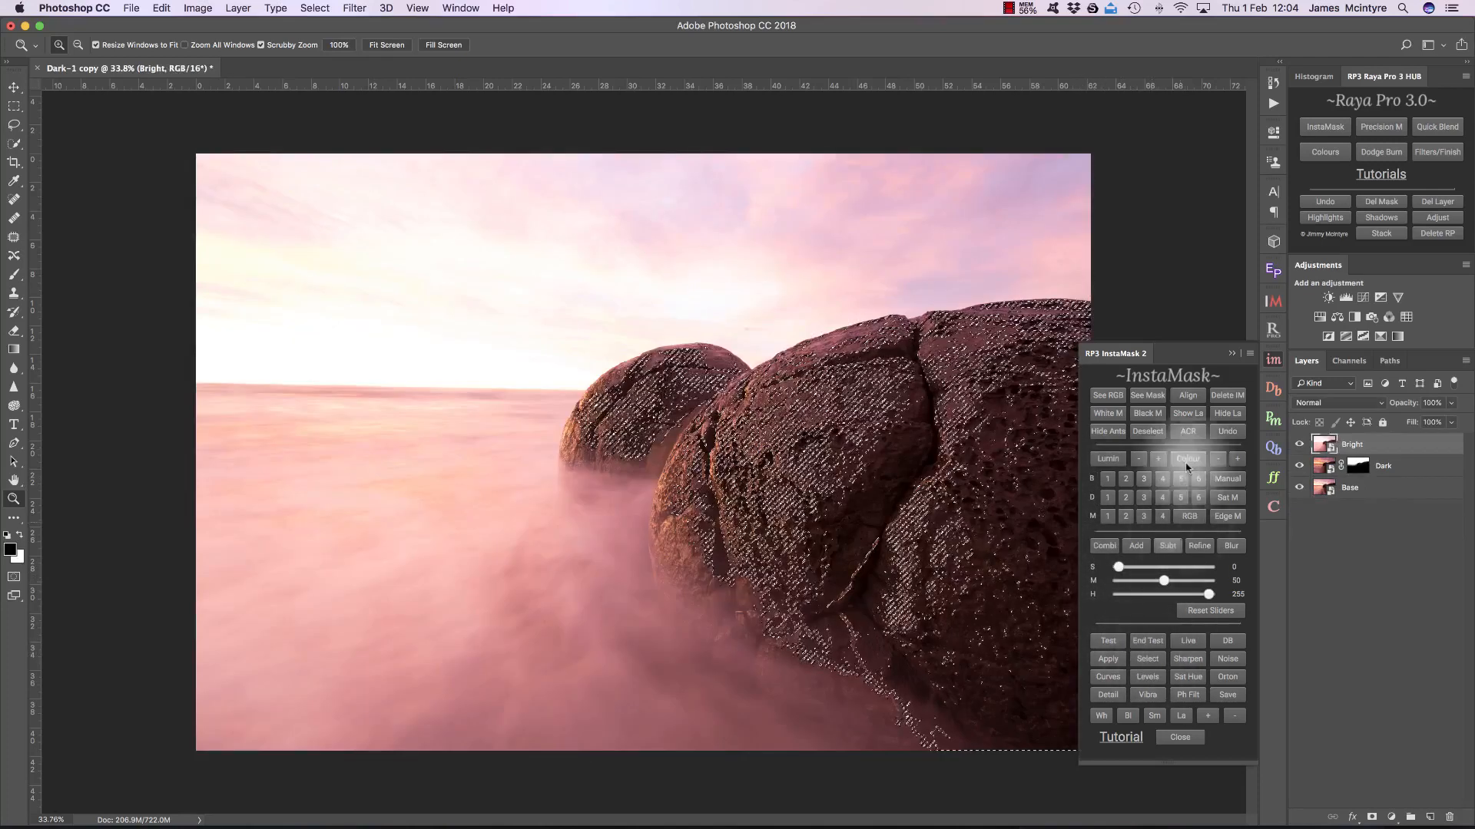
# Add a black mask to the Bright layer and paint white at 100% opacity over the rocks through the hidden selection, then deselect.
pyautogui.click(1154, 415)
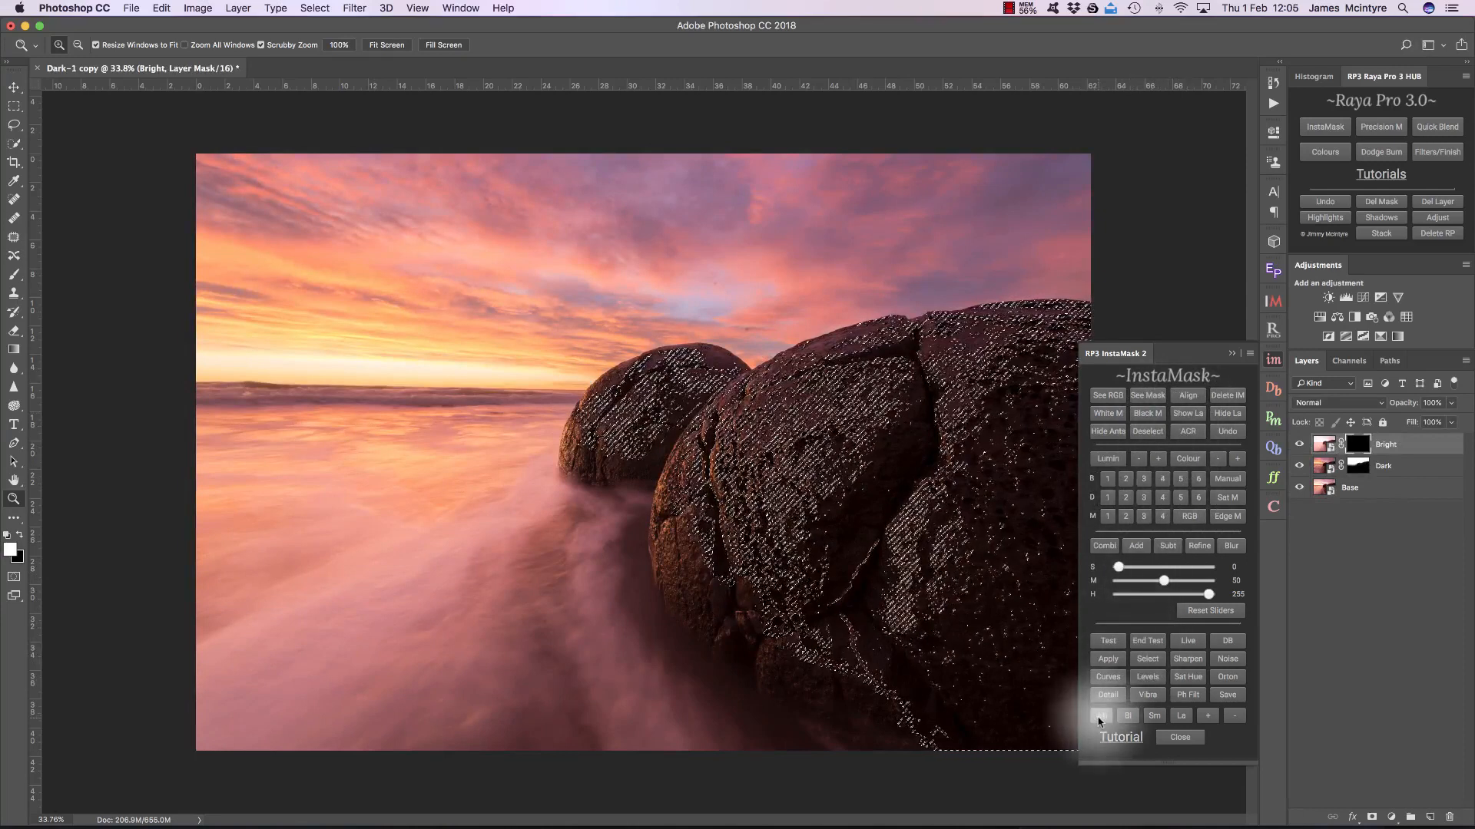
pyautogui.press('b')
pyautogui.click(1108, 432)
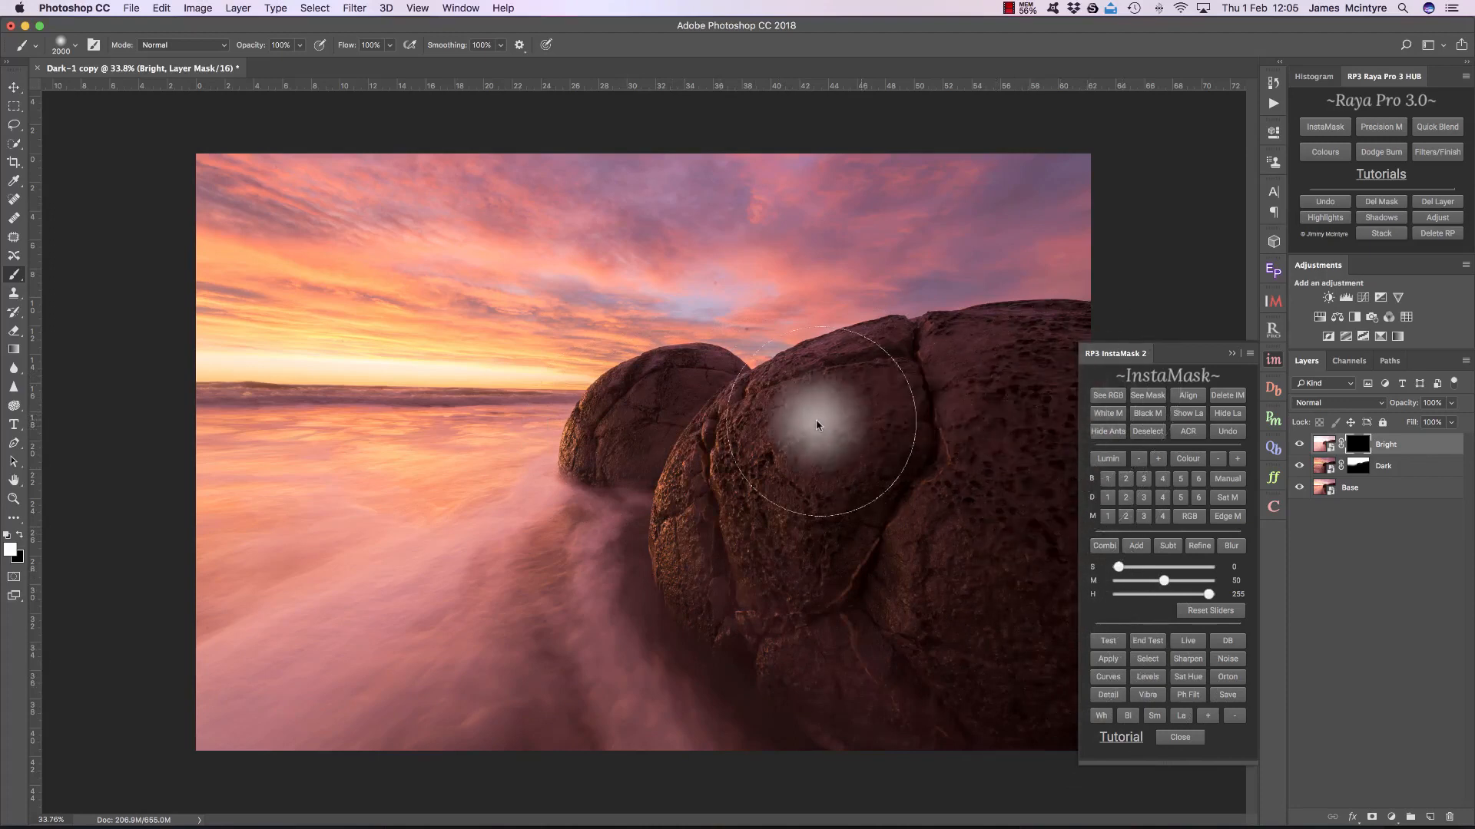
pyautogui.moveTo(1033, 413)
pyautogui.mouseDown()
pyautogui.moveTo(866, 402)
pyautogui.moveTo(955, 401)
pyautogui.mouseUp()
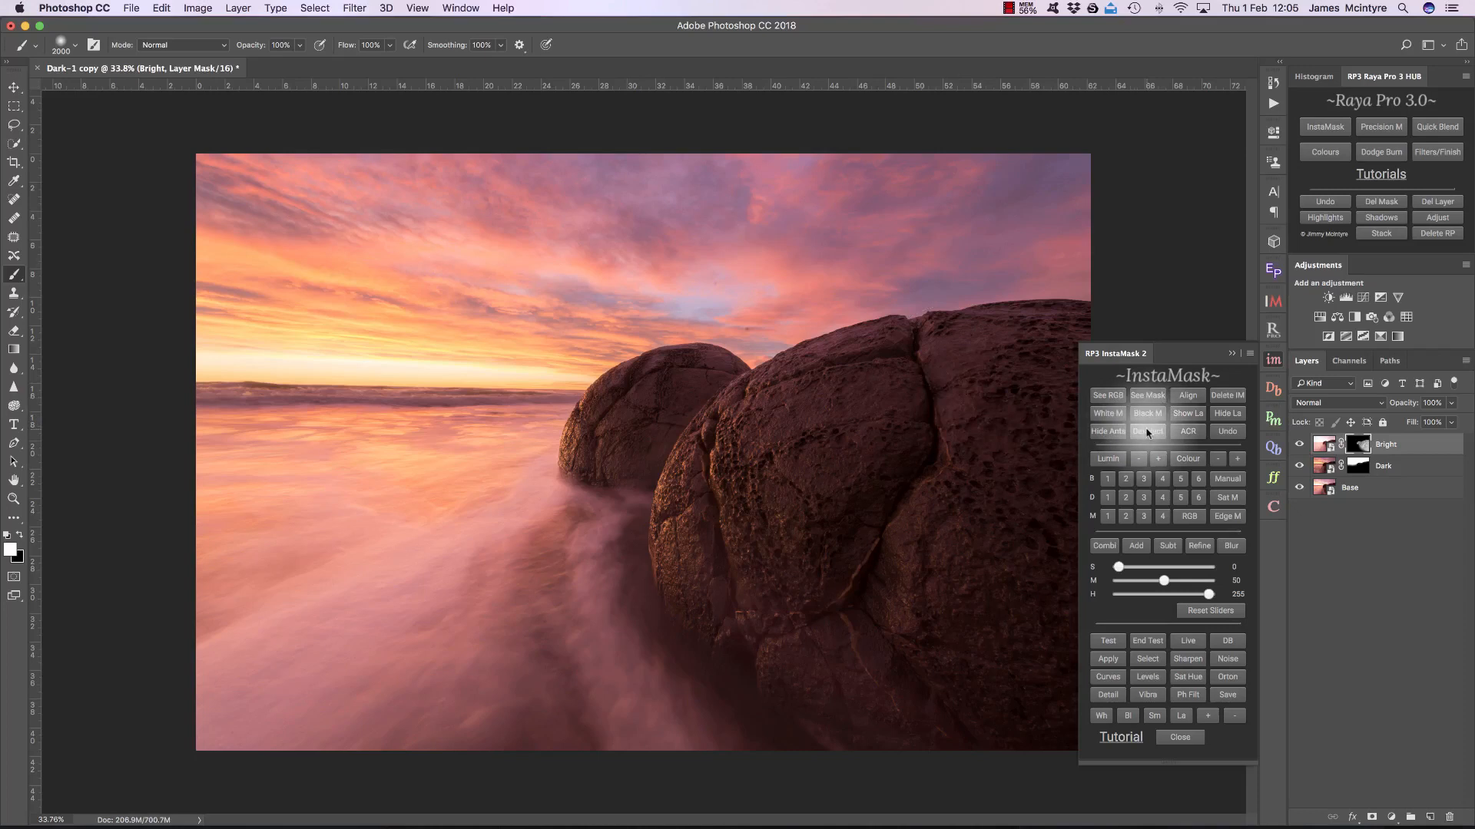
pyautogui.click(1231, 353)
# Compare the blend with the Bright layer on and off and with its layer mask disabled and re-enabled.
pyautogui.click(1299, 445)
pyautogui.click(1299, 445)
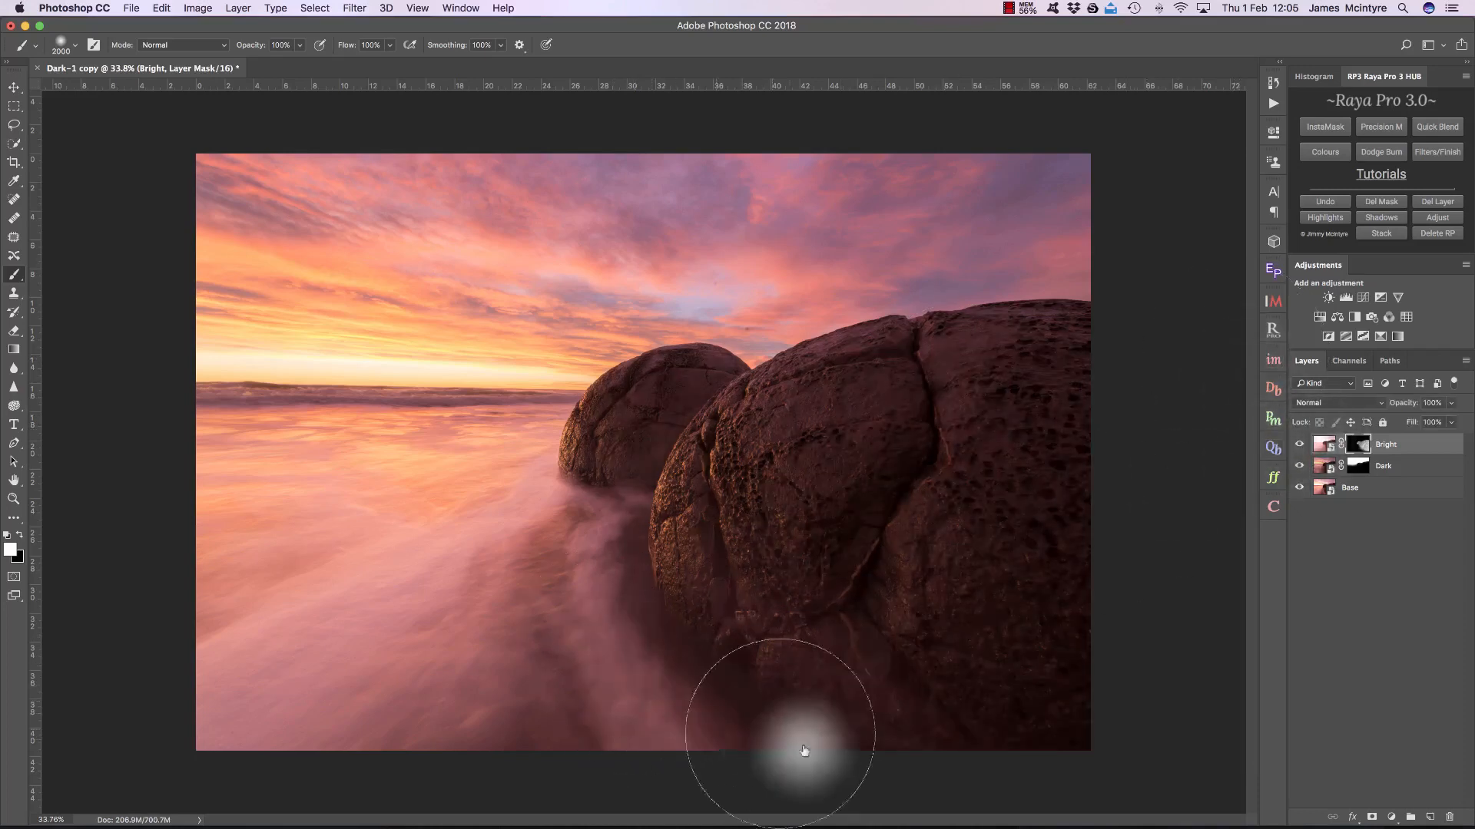
pyautogui.click(1298, 444)
pyautogui.click(1298, 445)
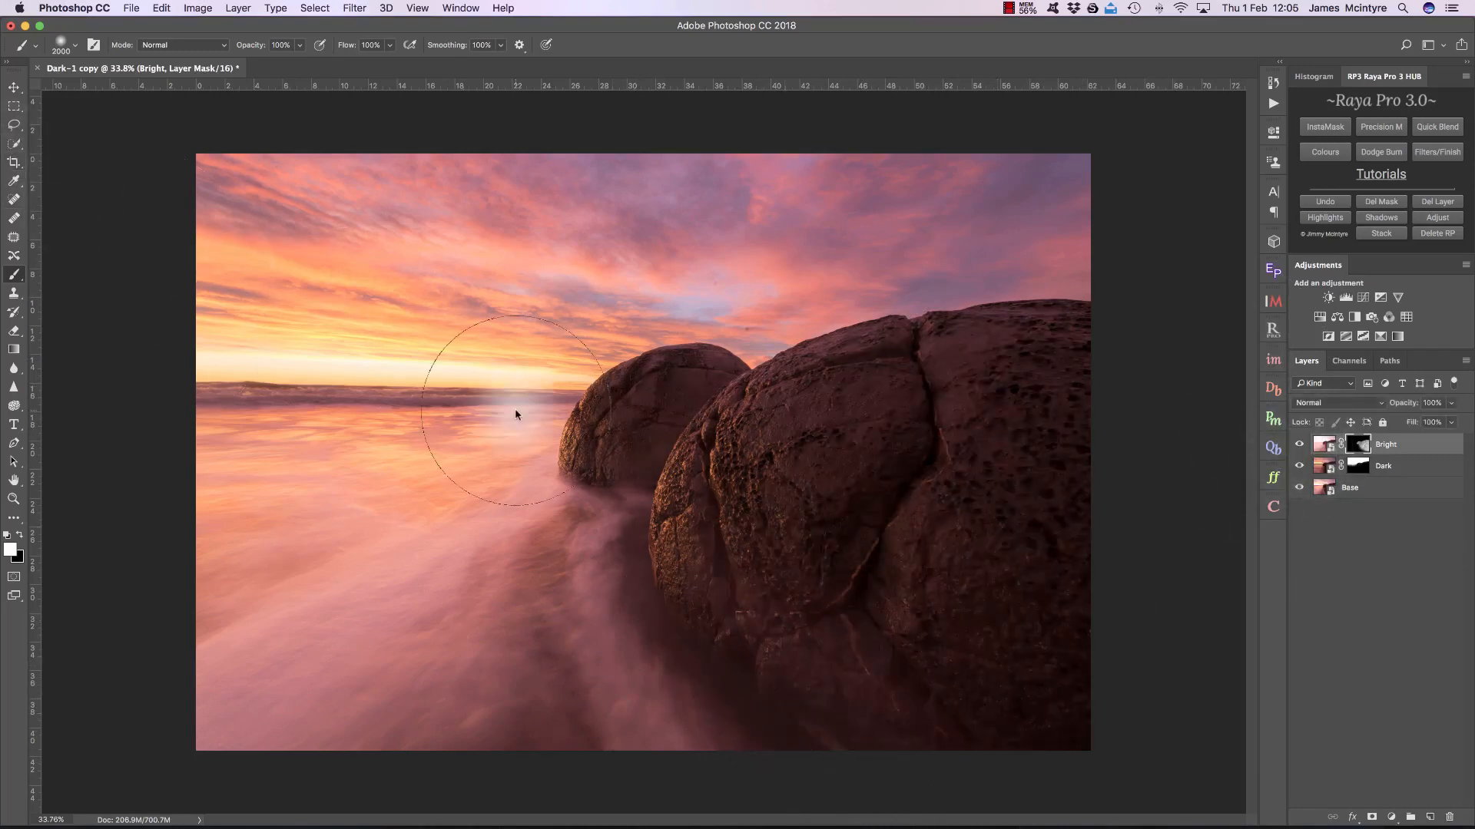
pyautogui.press('z')
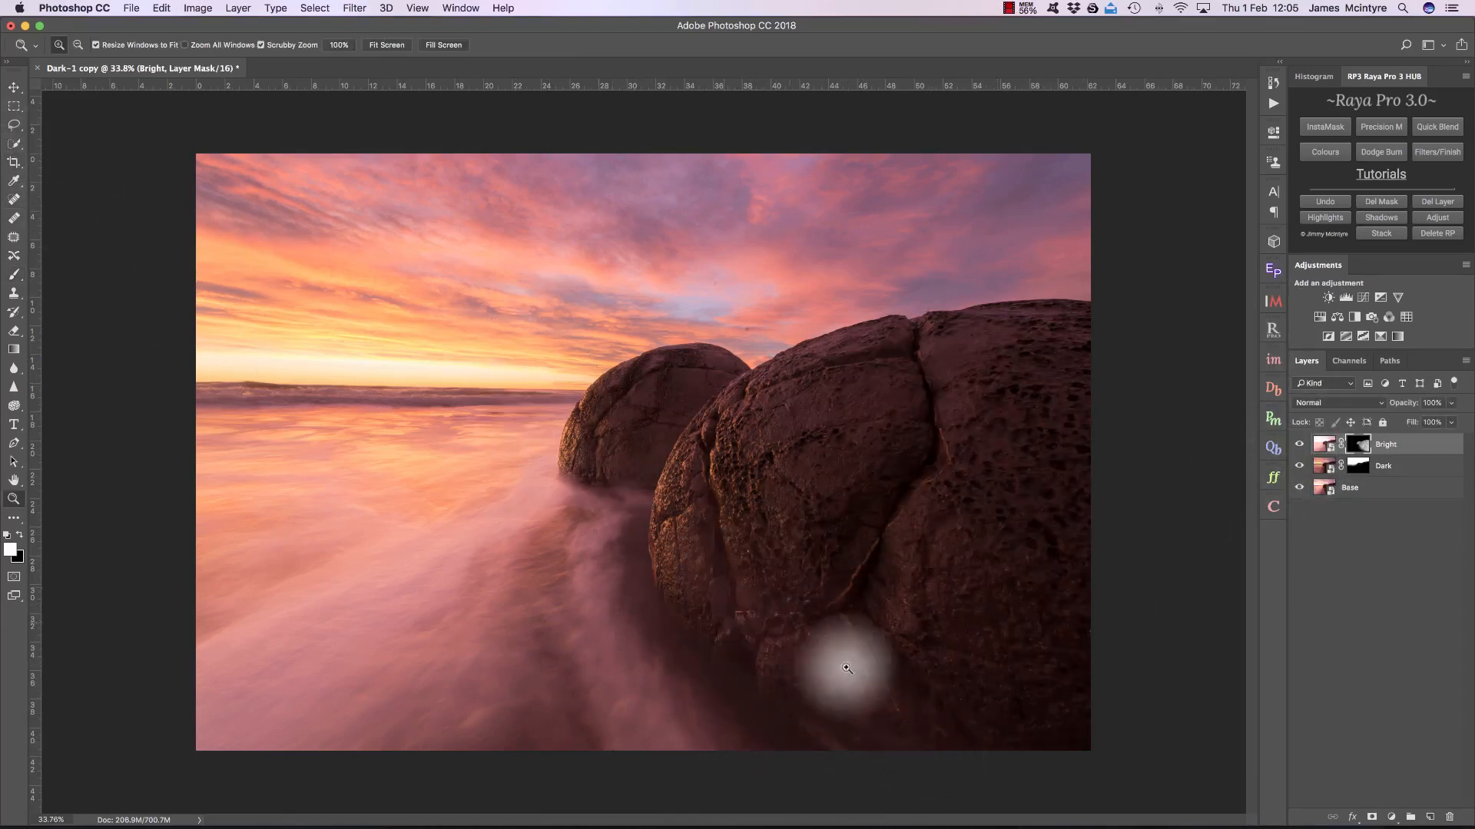
pyautogui.rightClick(1355, 445)
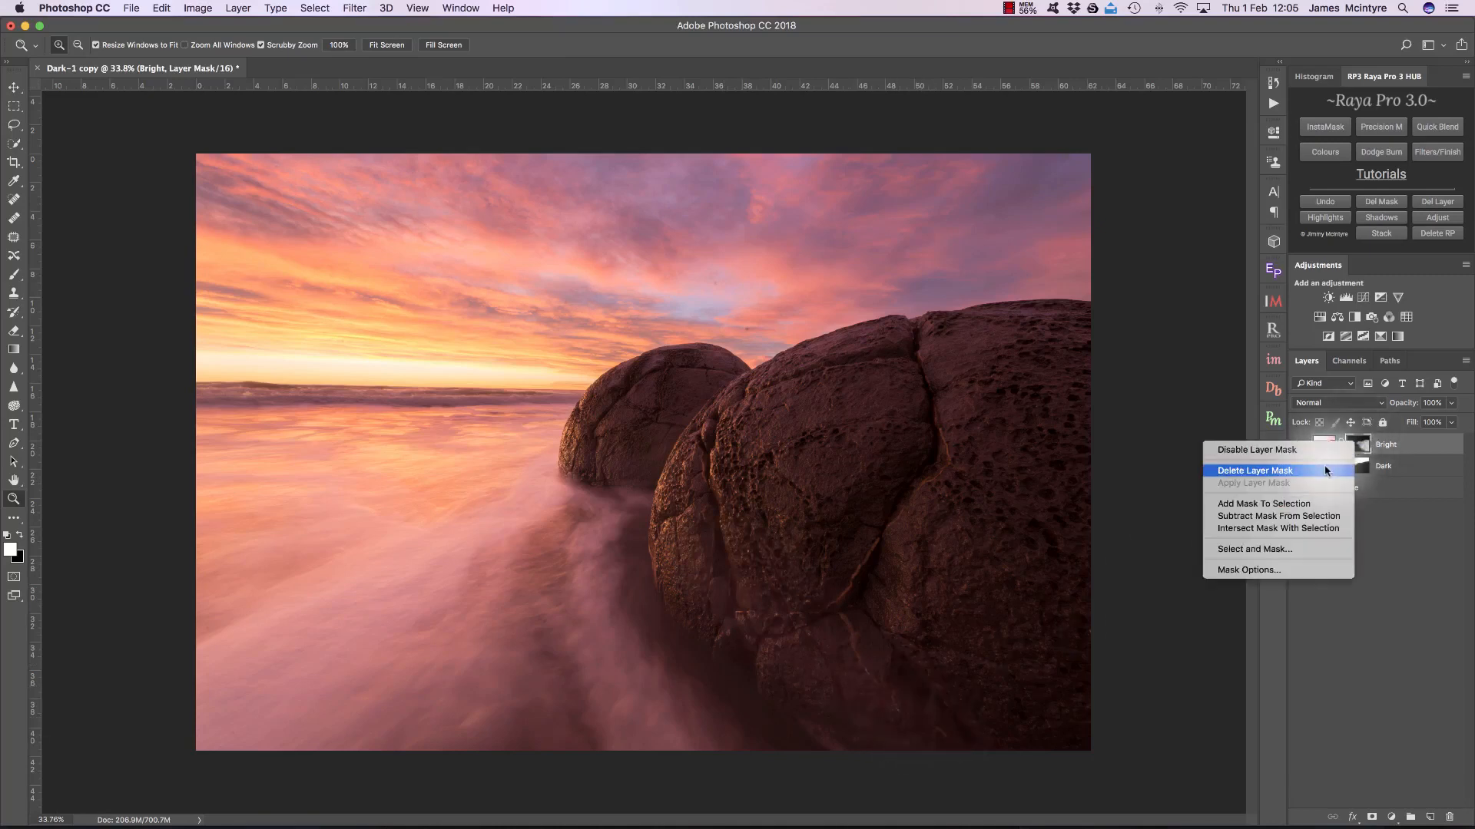
pyautogui.click(1305, 450)
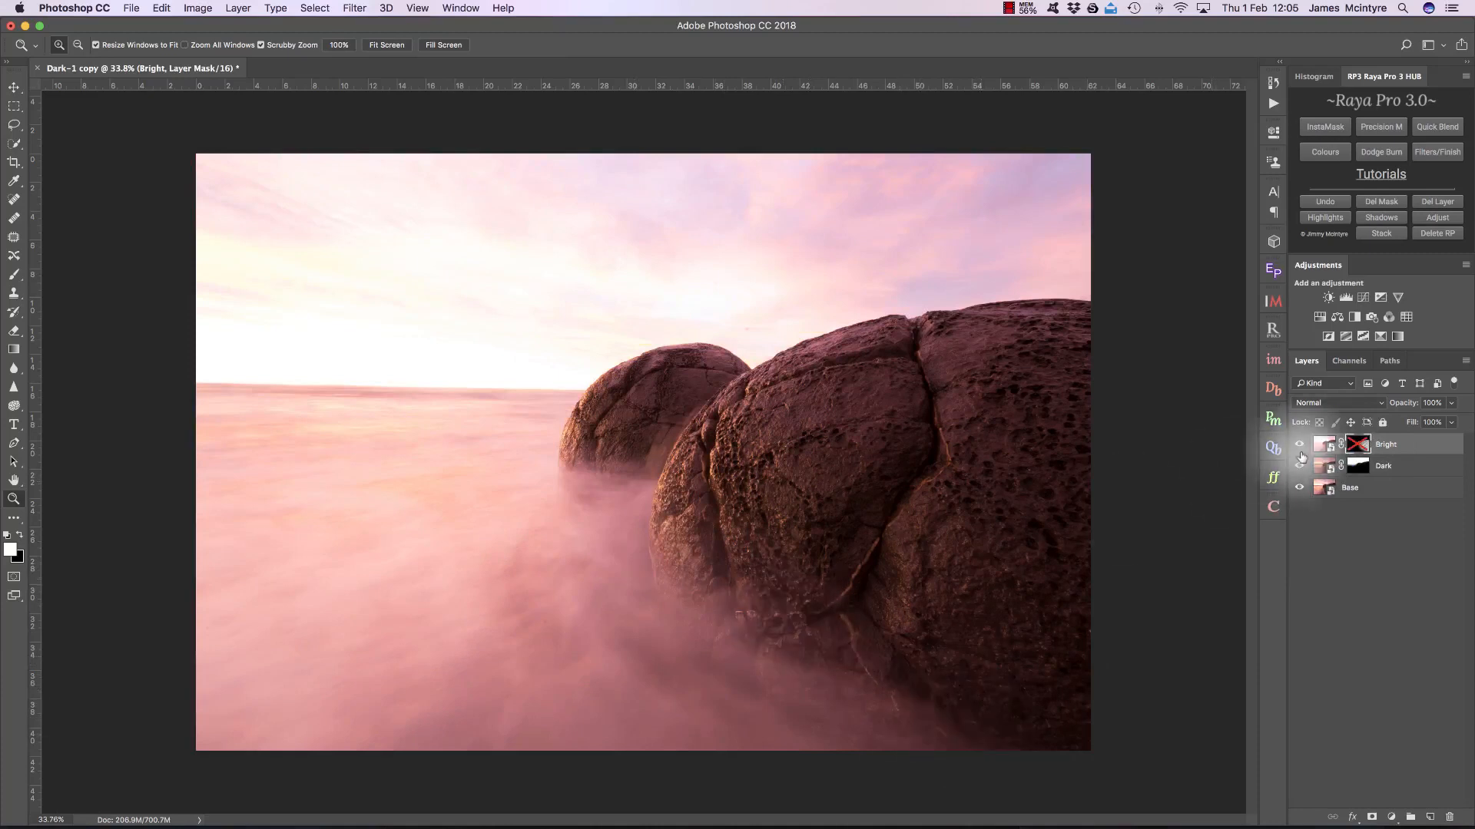
pyautogui.keyDown('shift'); pyautogui.click(1357, 445); pyautogui.keyUp('shift')
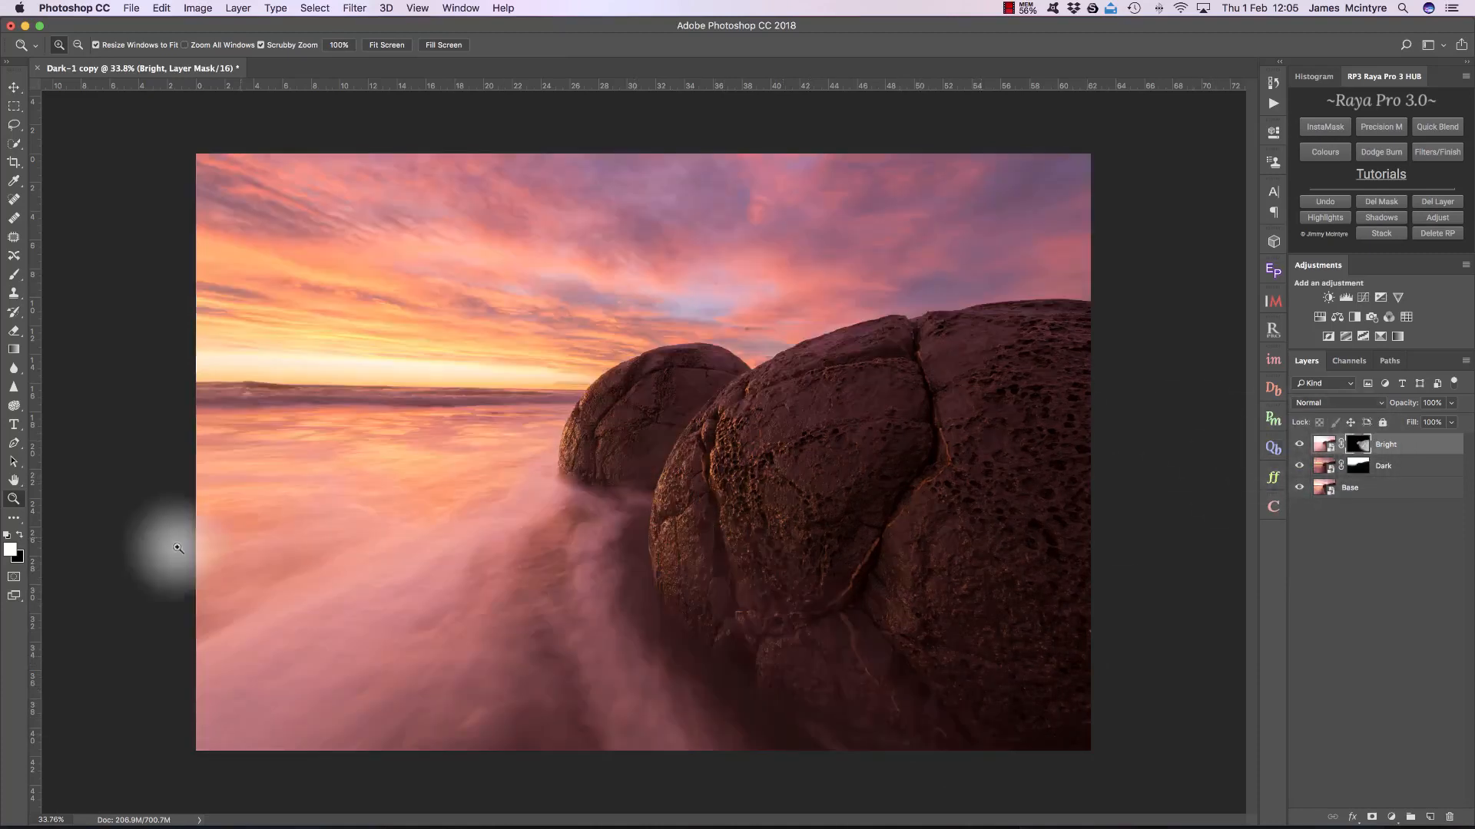
# Paint low-opacity black on the Bright layer's mask along the dark foreground at the base of the rocks.
pyautogui.click(19, 535)
pyautogui.click(13, 274)
pyautogui.click(1357, 445)
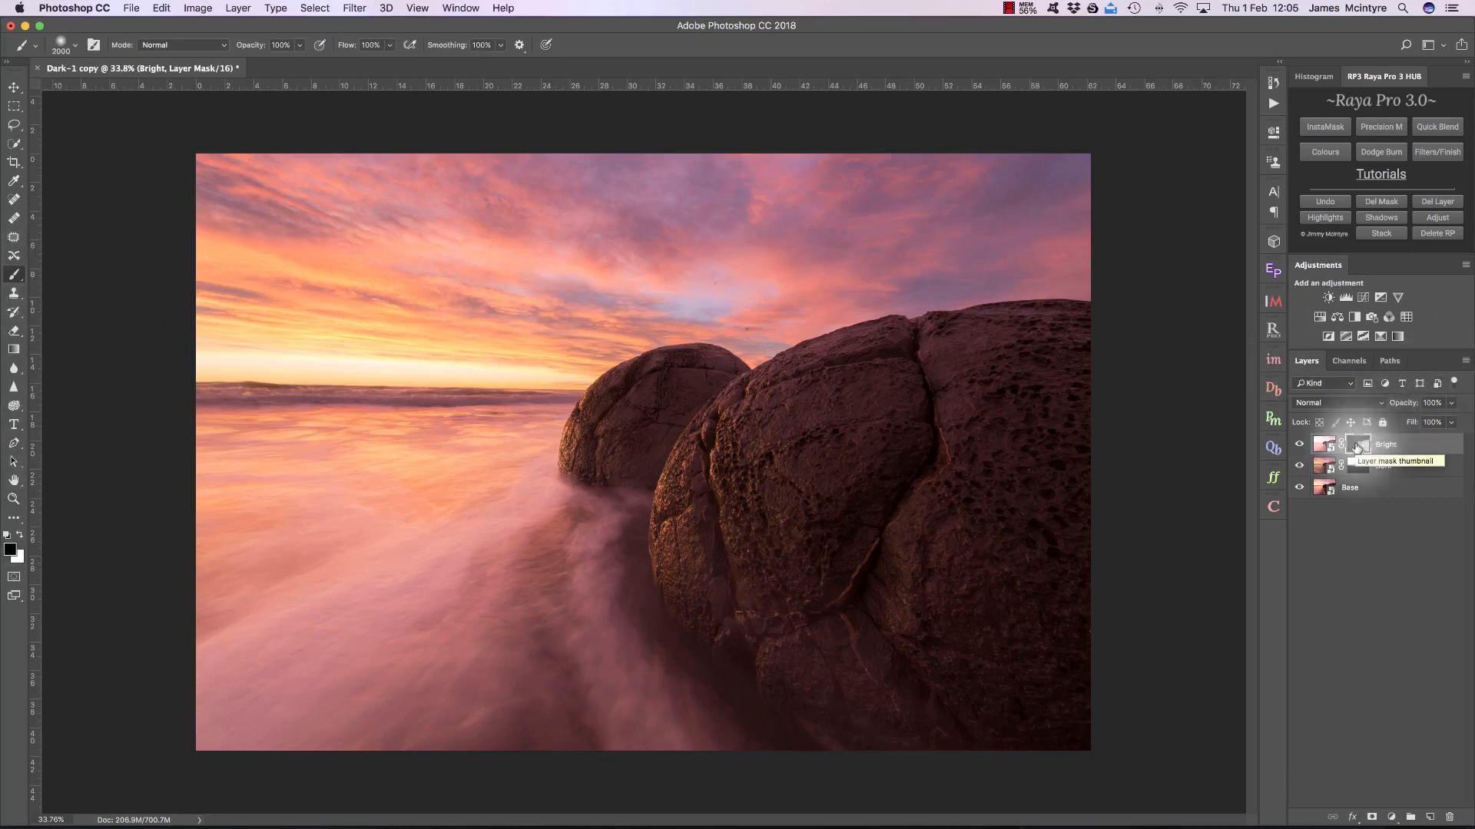
pyautogui.press('1')
pyautogui.moveTo(672, 668)
pyautogui.mouseDown()
pyautogui.moveTo(698, 619)
pyautogui.moveTo(782, 677)
pyautogui.moveTo(981, 741)
pyautogui.moveTo(756, 592)
pyautogui.moveTo(835, 660)
pyautogui.moveTo(1015, 721)
pyautogui.moveTo(716, 594)
pyautogui.moveTo(985, 732)
pyautogui.moveTo(1056, 740)
pyautogui.moveTo(764, 625)
pyautogui.moveTo(1099, 726)
pyautogui.mouseUp()
pyautogui.press('3')
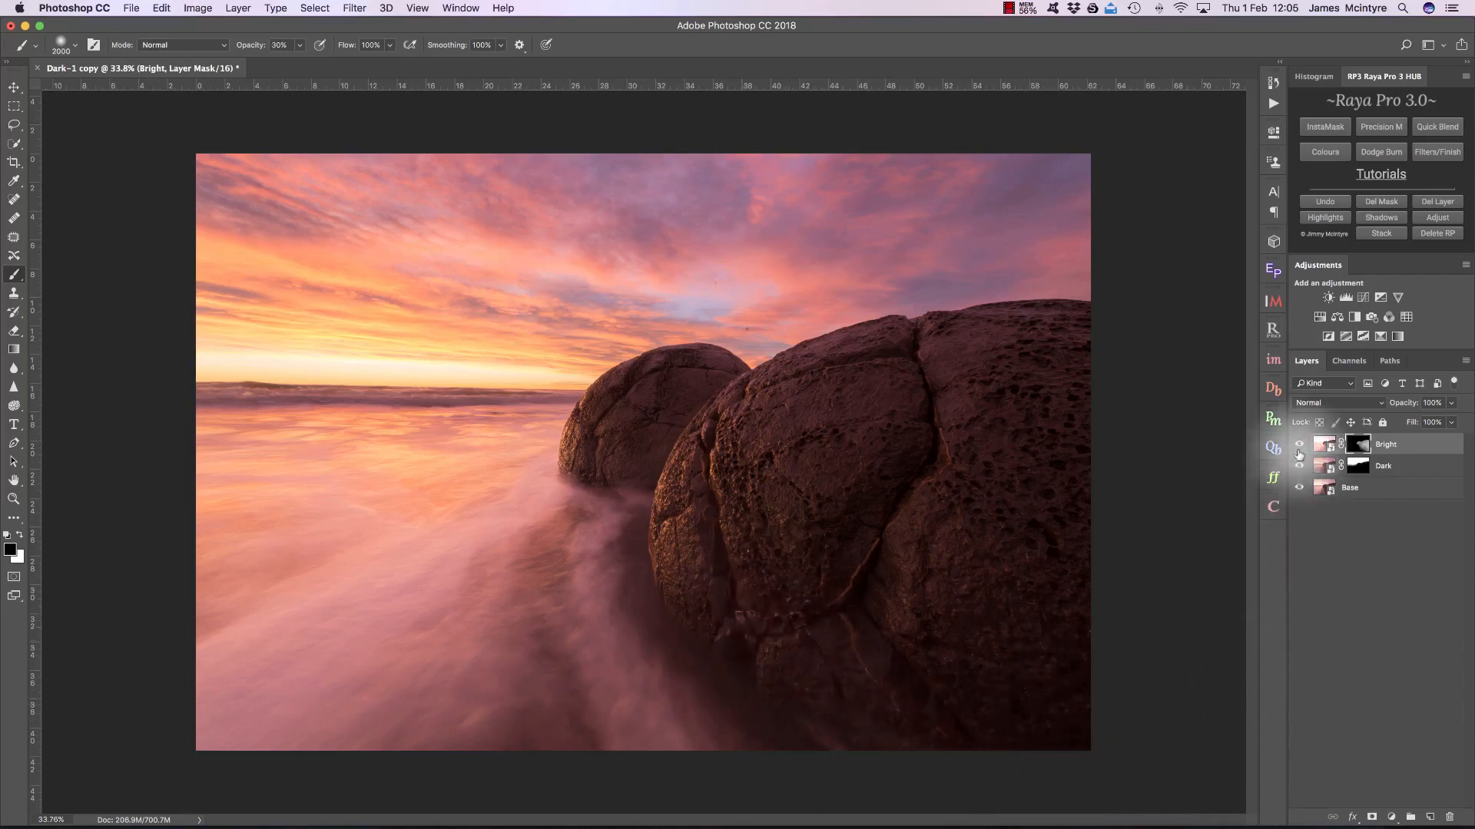
# Toggle the Bright layer's visibility repeatedly to examine how much it brightens the rocks.
pyautogui.click(1298, 446)
pyautogui.click(1299, 445)
pyautogui.click(1299, 446)
pyautogui.click(1298, 446)
pyautogui.click(1299, 445)
pyautogui.click(1298, 446)
pyautogui.click(1299, 445)
pyautogui.click(1299, 445)
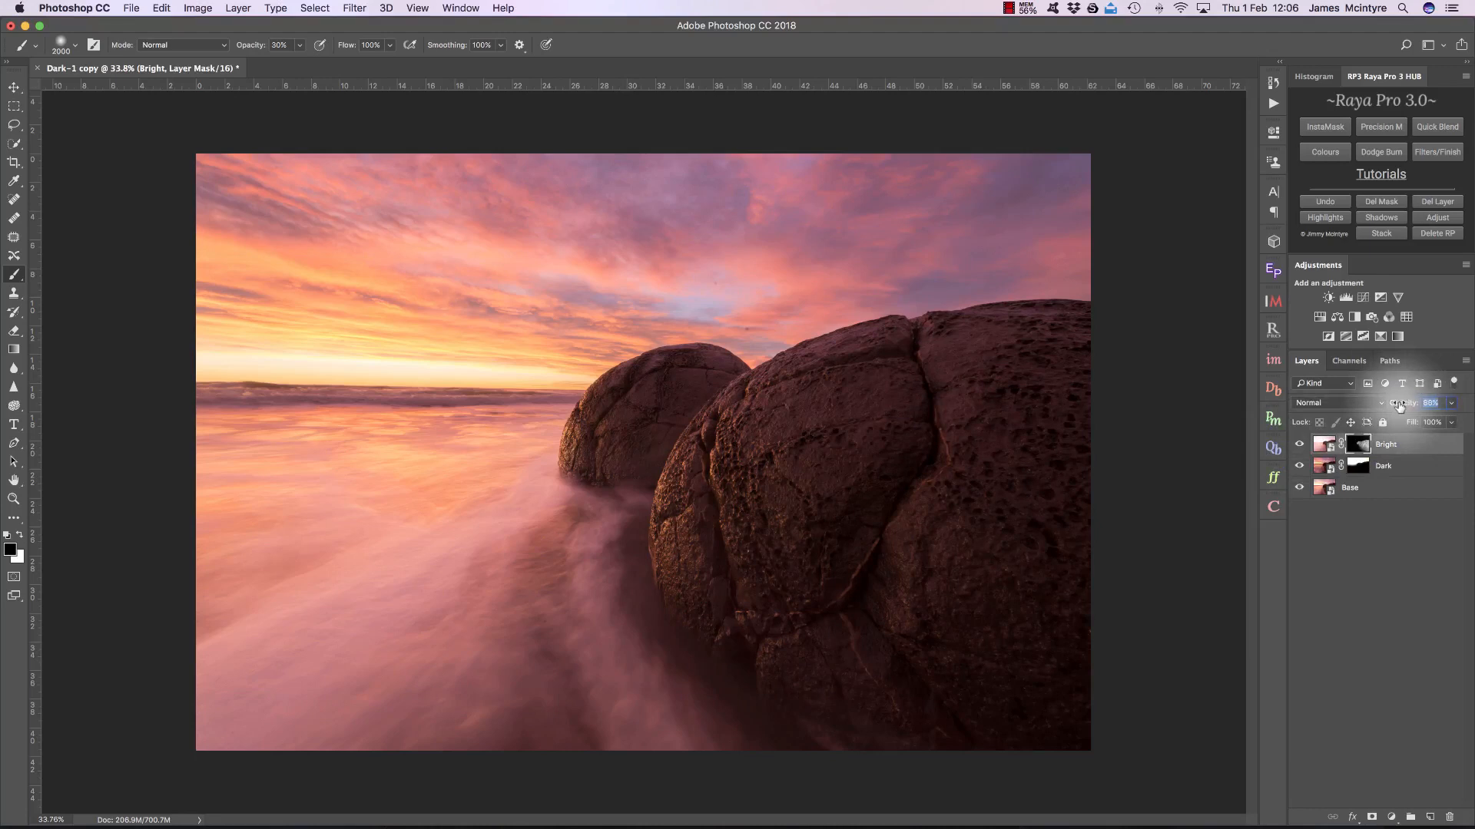
# Lower the Bright layer's opacity to 55%.
pyautogui.moveTo(1384, 405); pyautogui.dragTo(1375, 406)
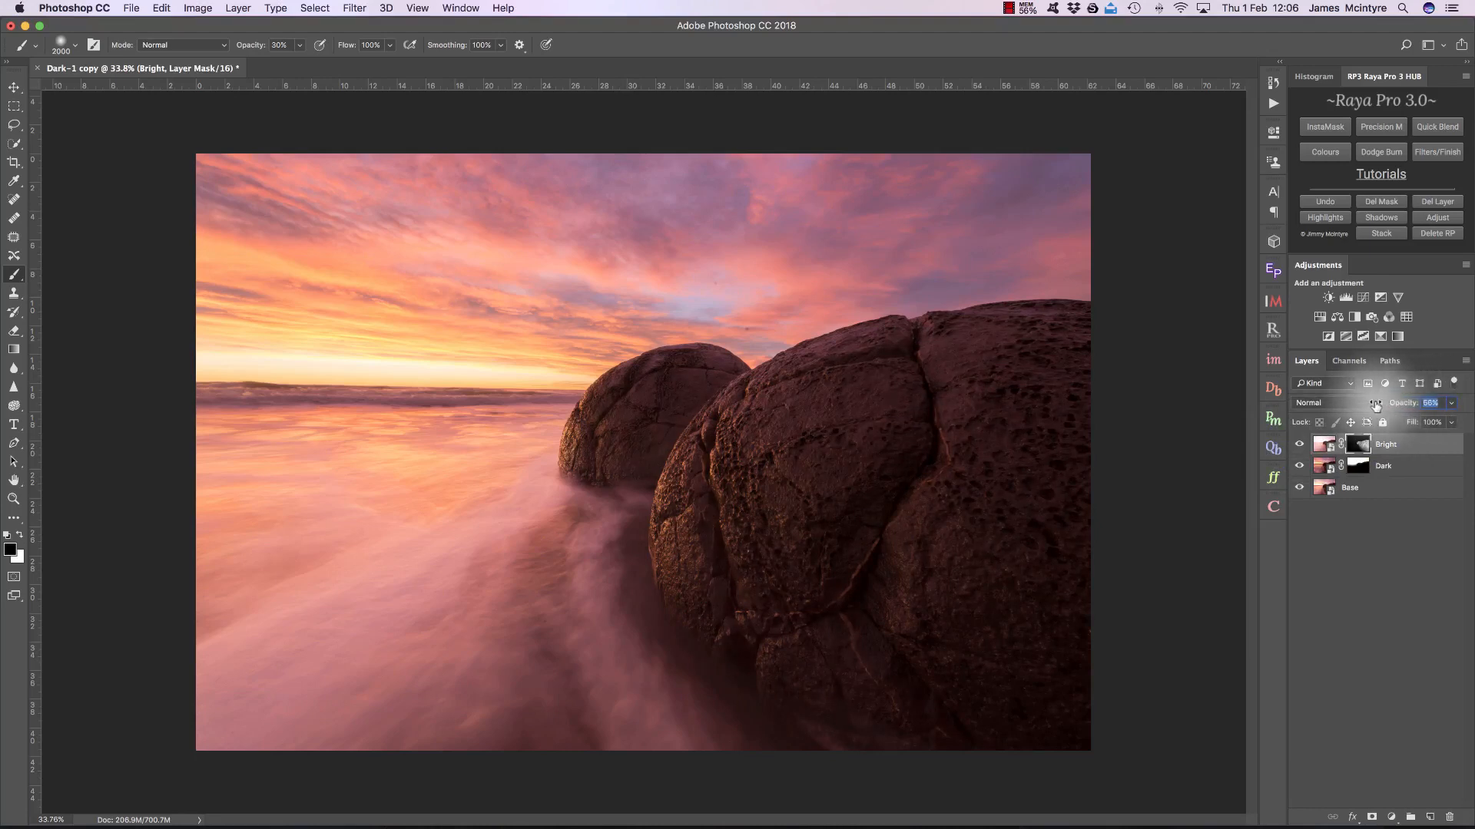
pyautogui.click(1298, 445)
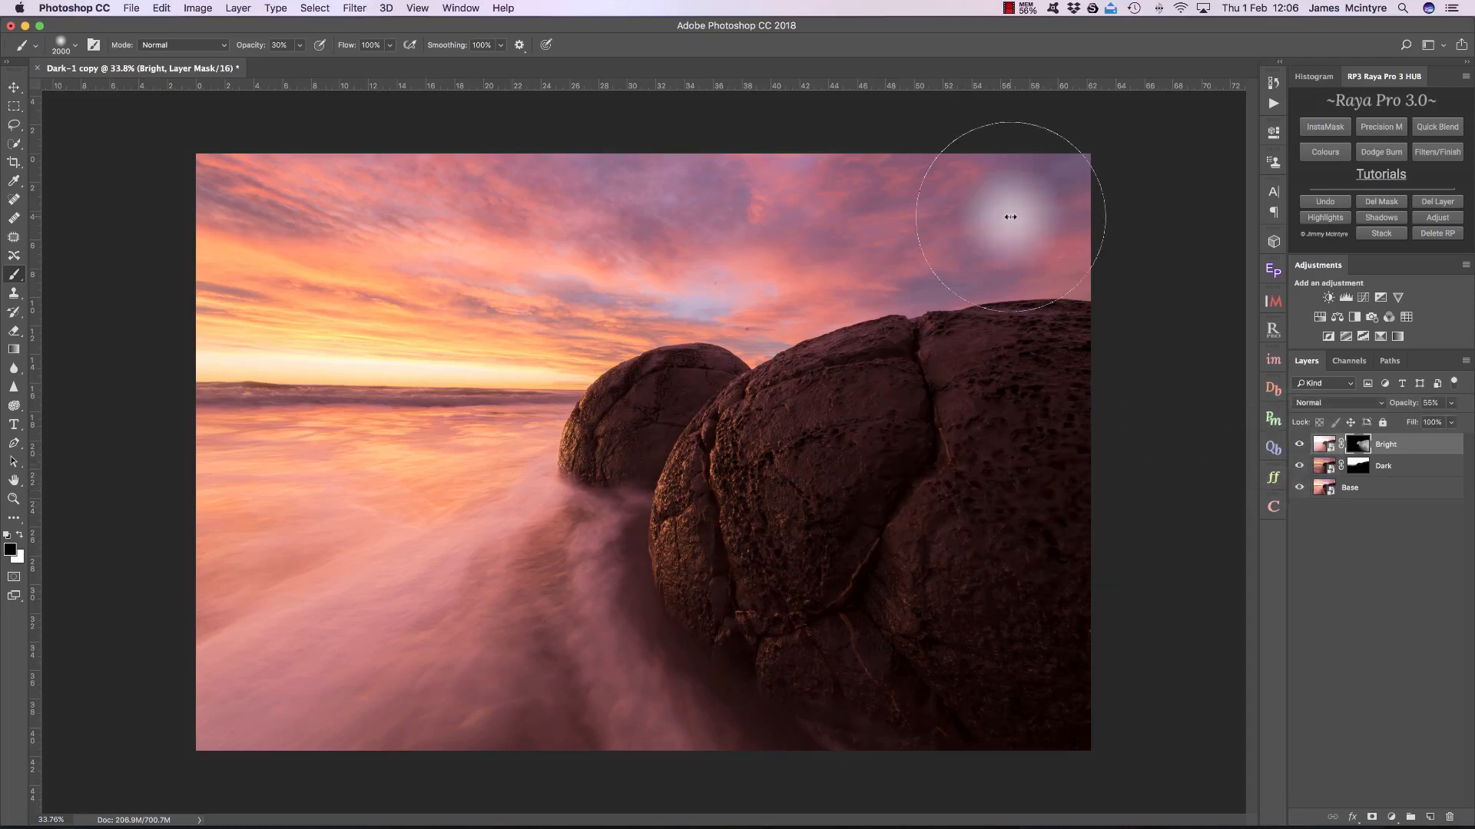
pyautogui.click(1273, 362)
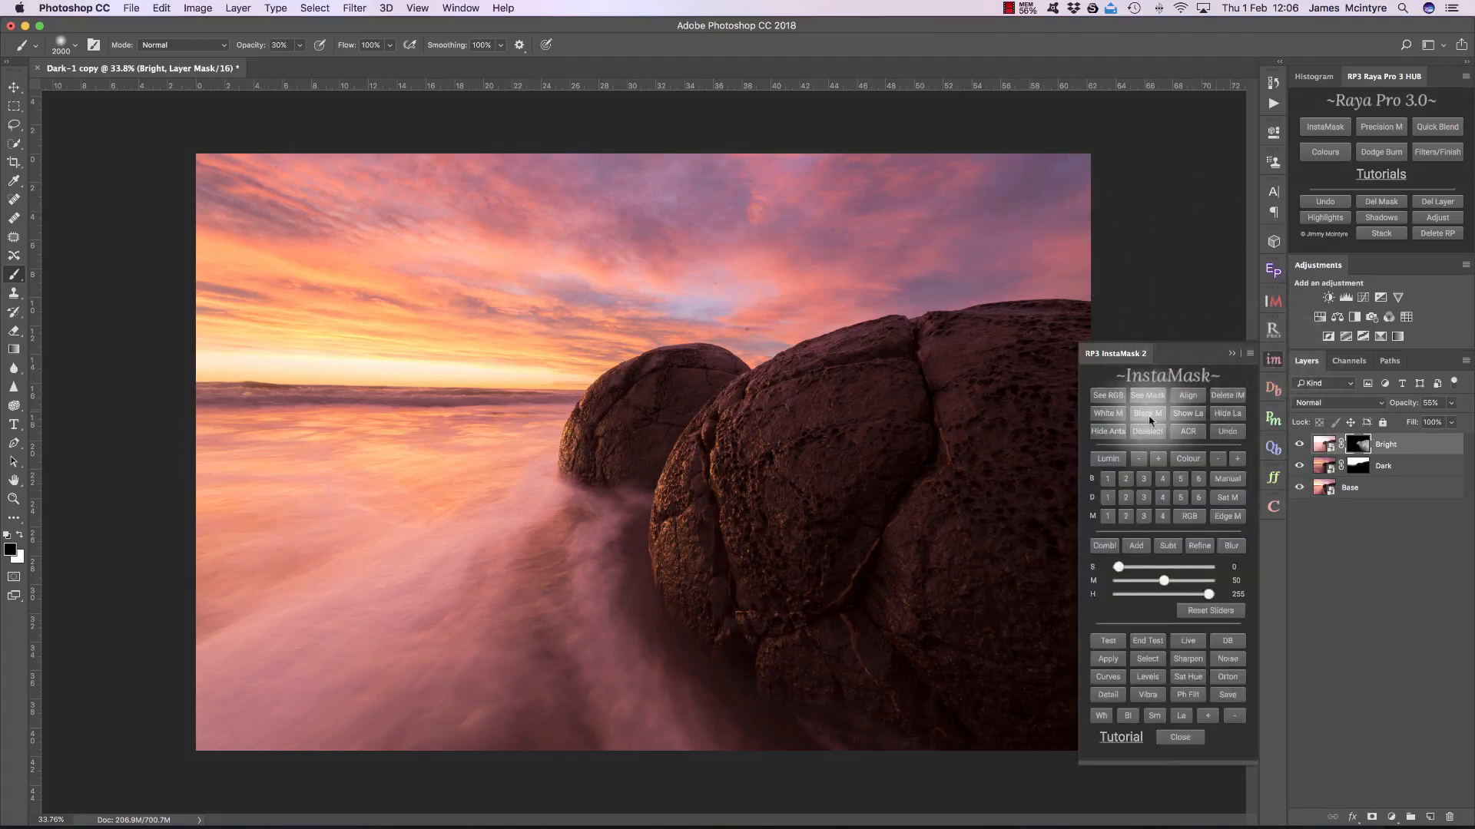
pyautogui.click(1233, 357)
# Add a blank layer above Bright and clone out the dust spot in the sky's blue patch, sampling all layers.
pyautogui.click(1430, 818)
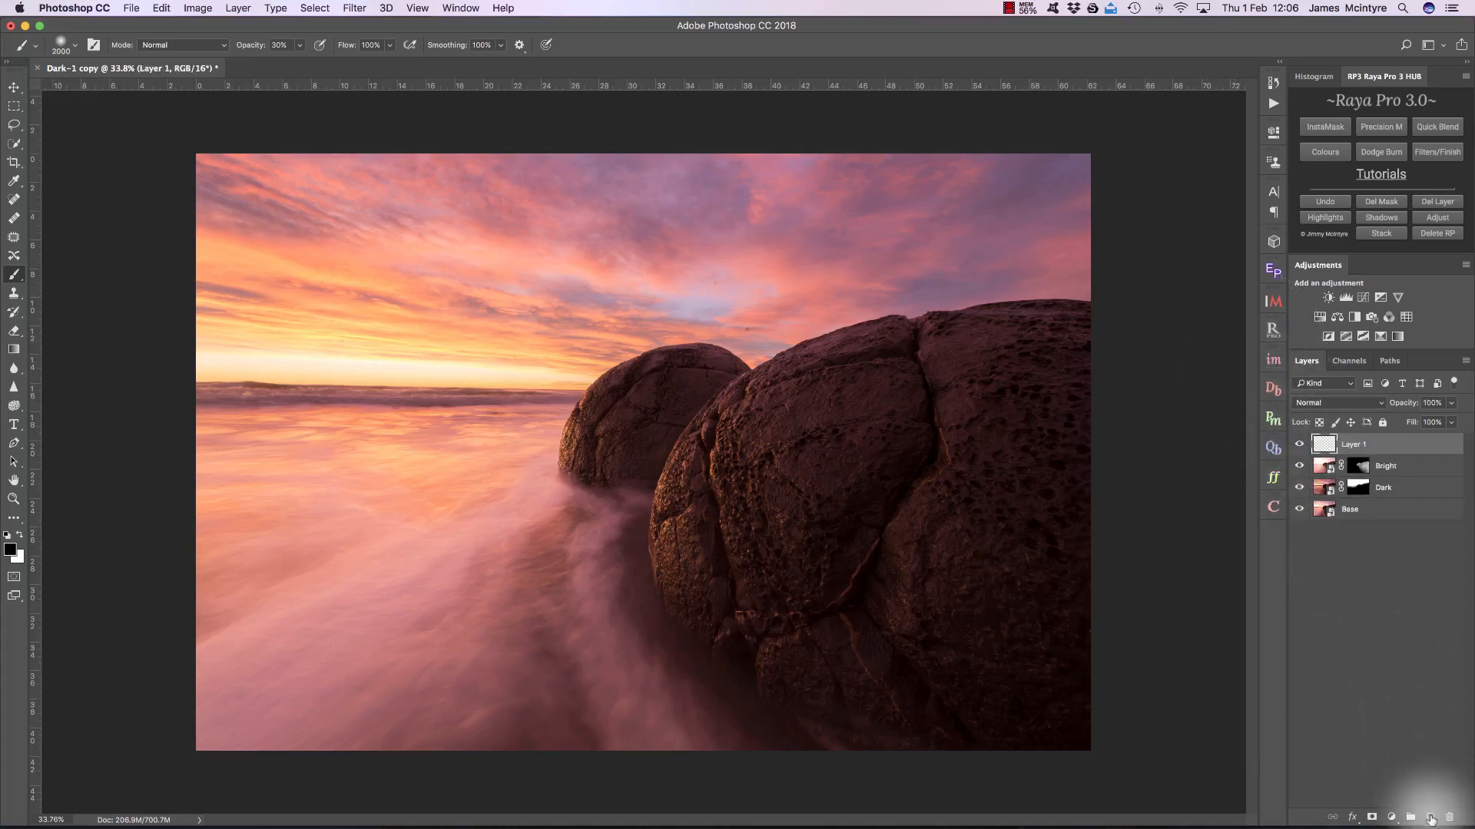
pyautogui.press('z')
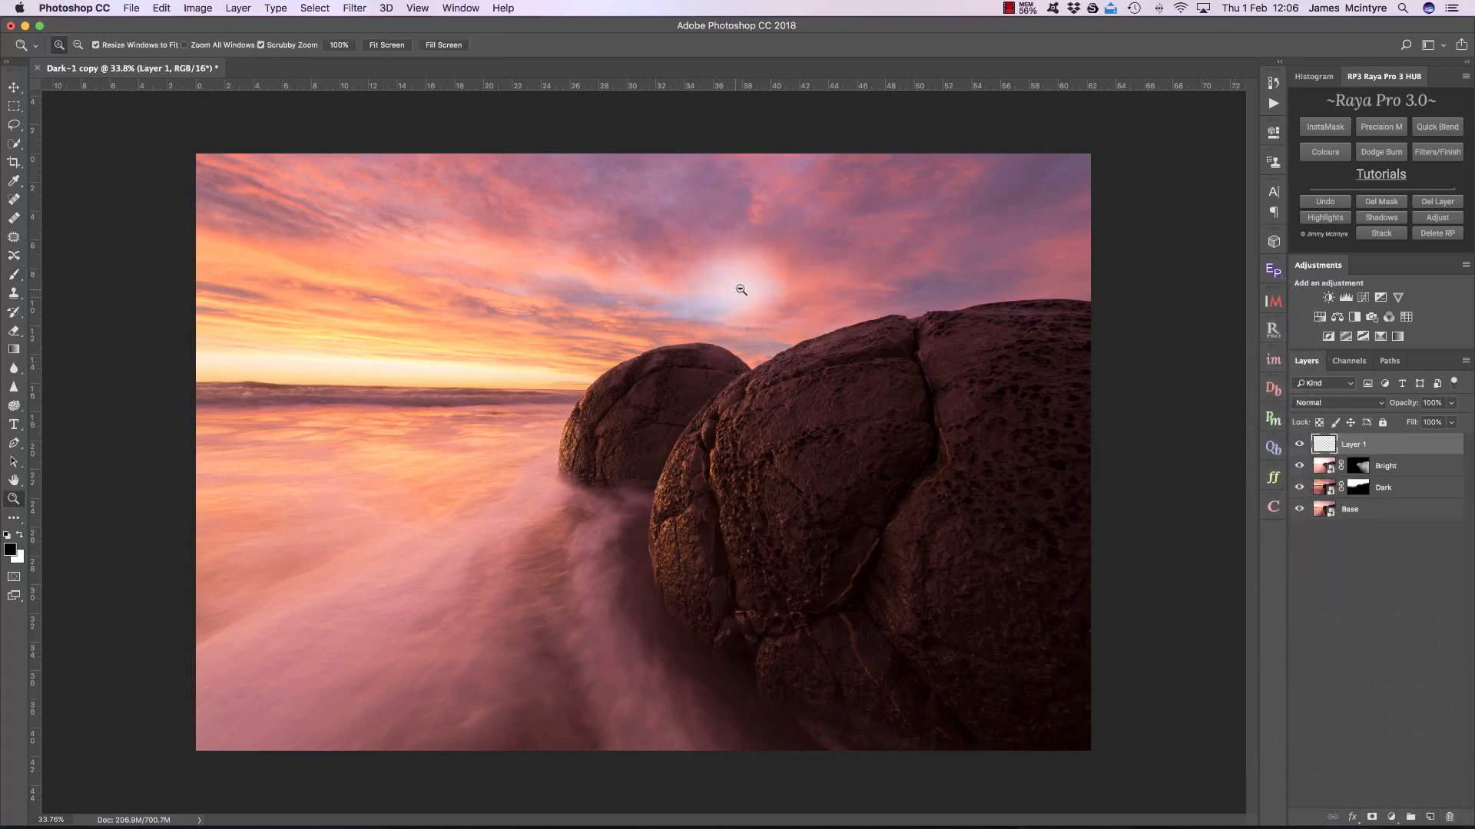
pyautogui.moveTo(741, 290); pyautogui.dragTo(783, 286)
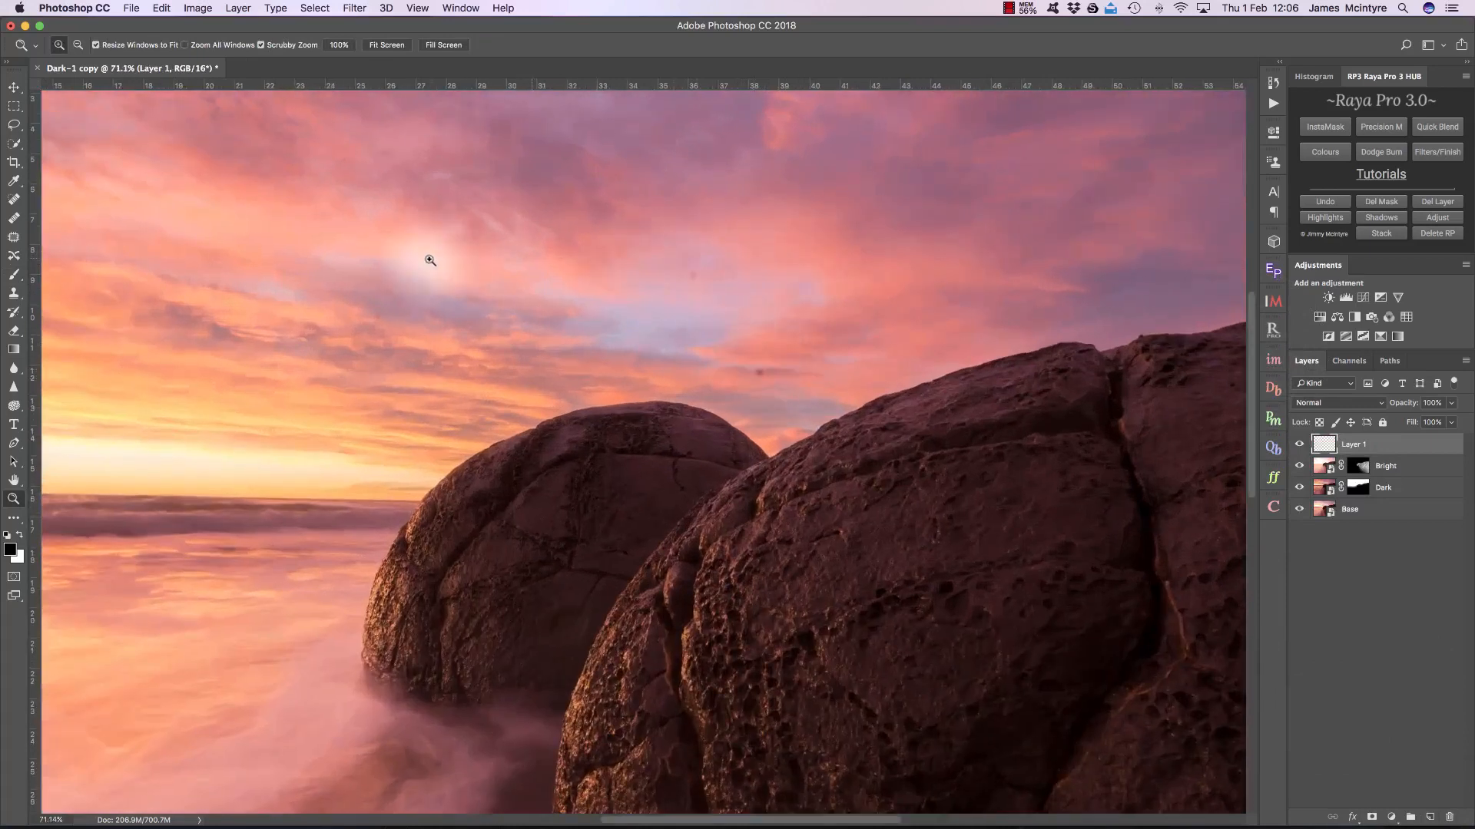
pyautogui.hscroll(-5, 428, 274)
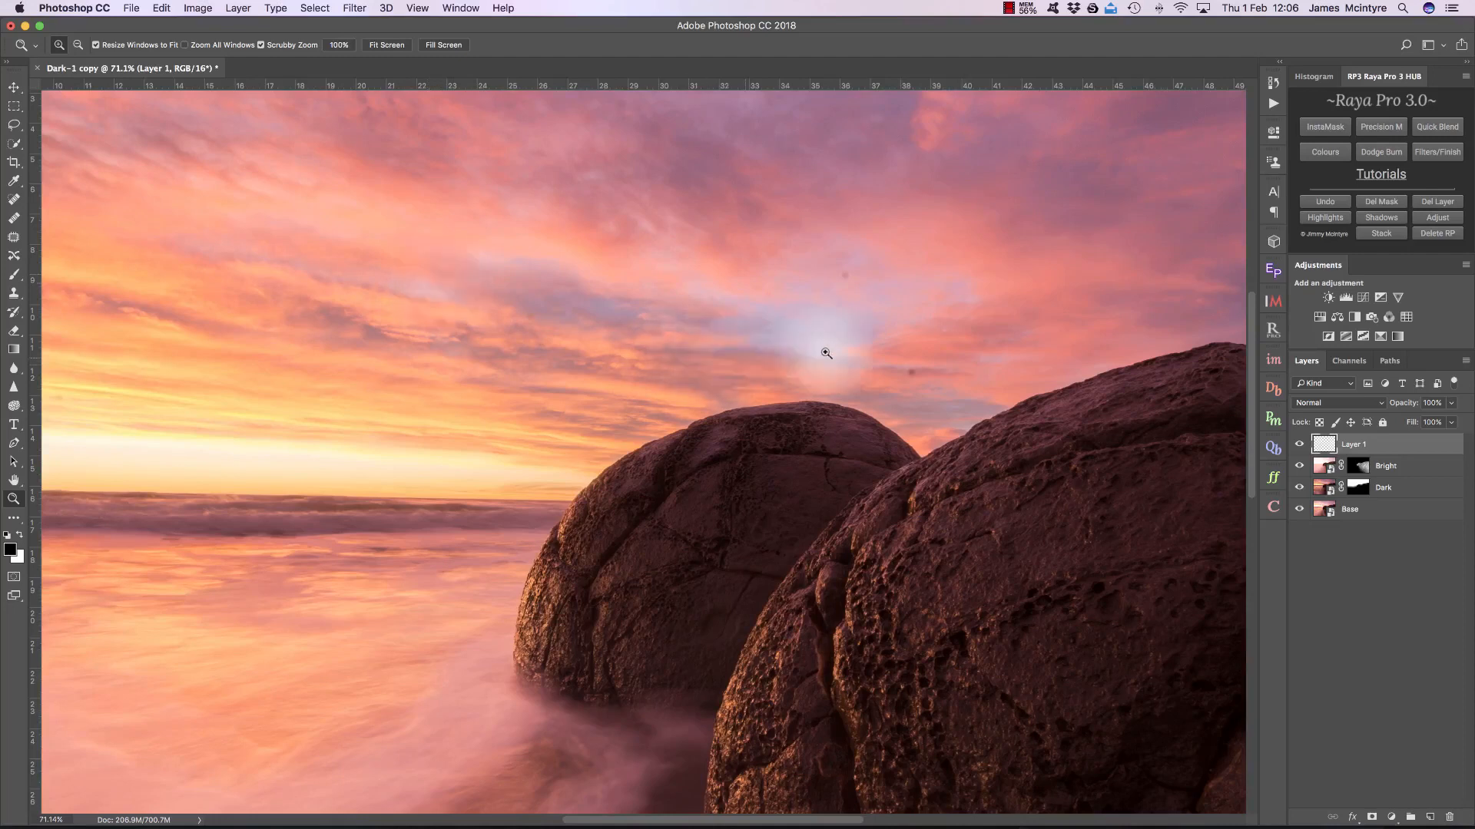
pyautogui.click(15, 294)
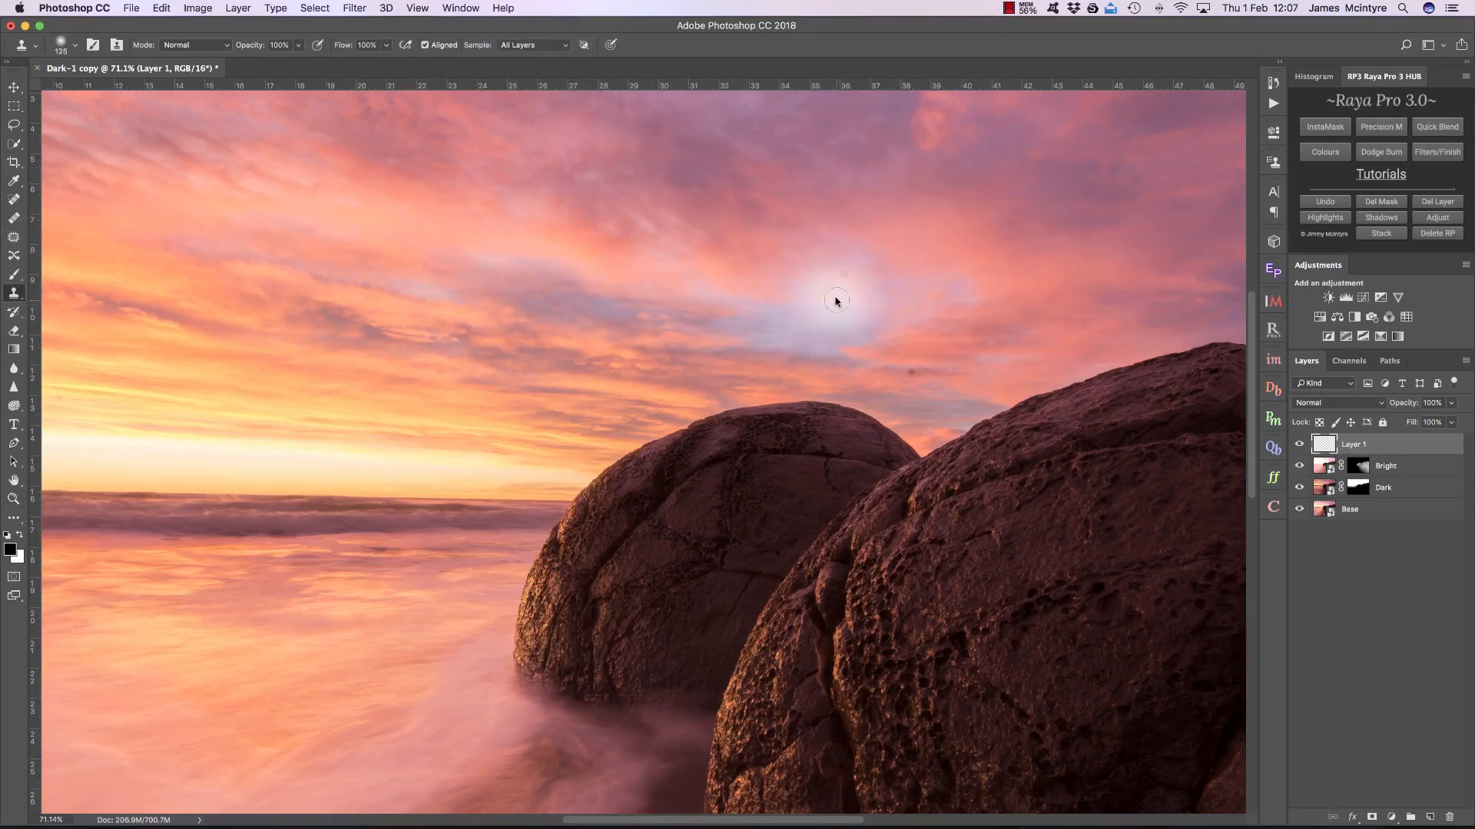
pyautogui.moveTo(822, 278); pyautogui.dragTo(816, 280)
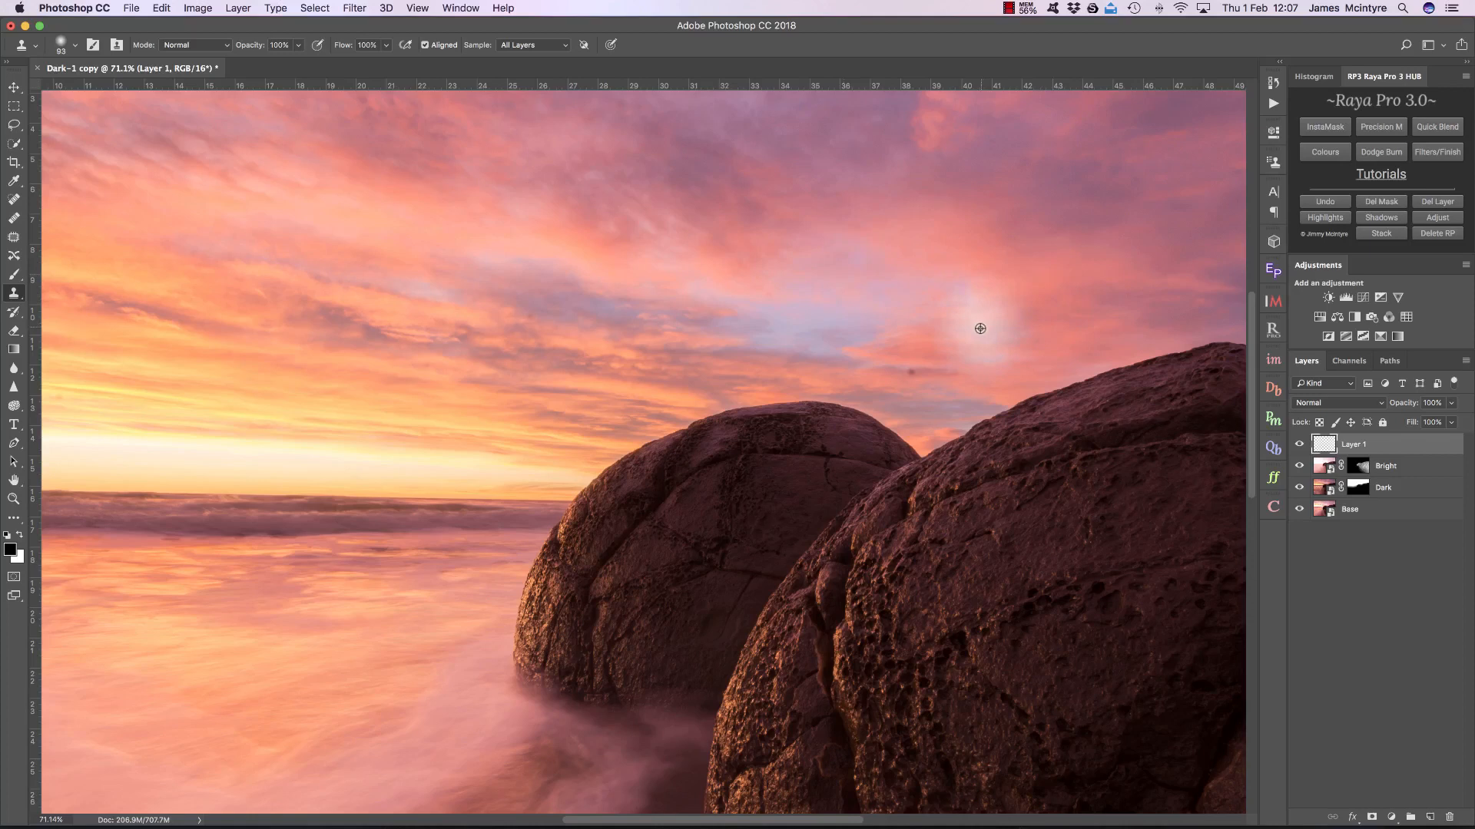
# Clone out the remaining dust spots in the sky just above the rocks and over the clouds near the horizon.
pyautogui.click(898, 373)
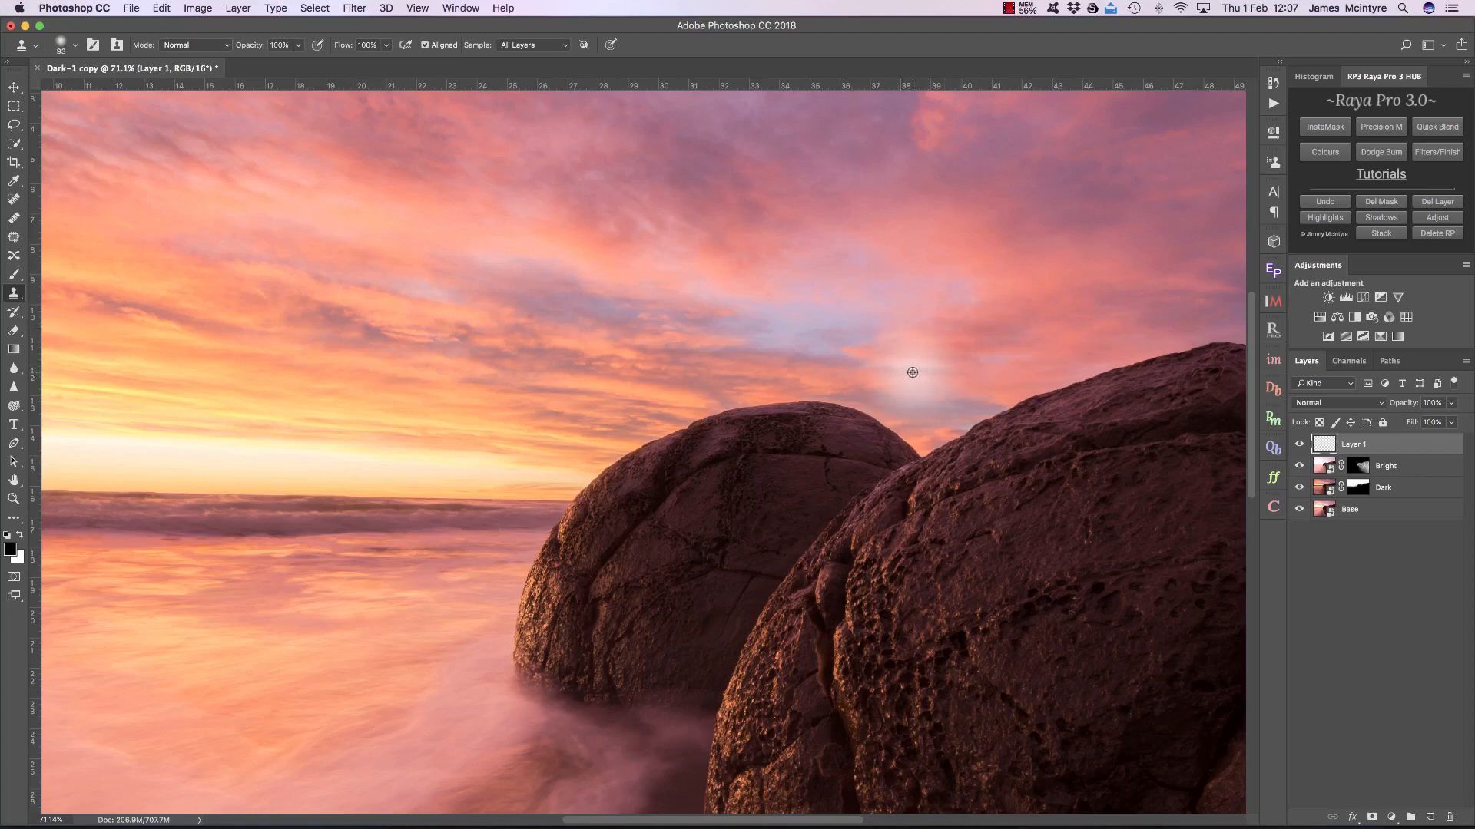
pyautogui.click(993, 390)
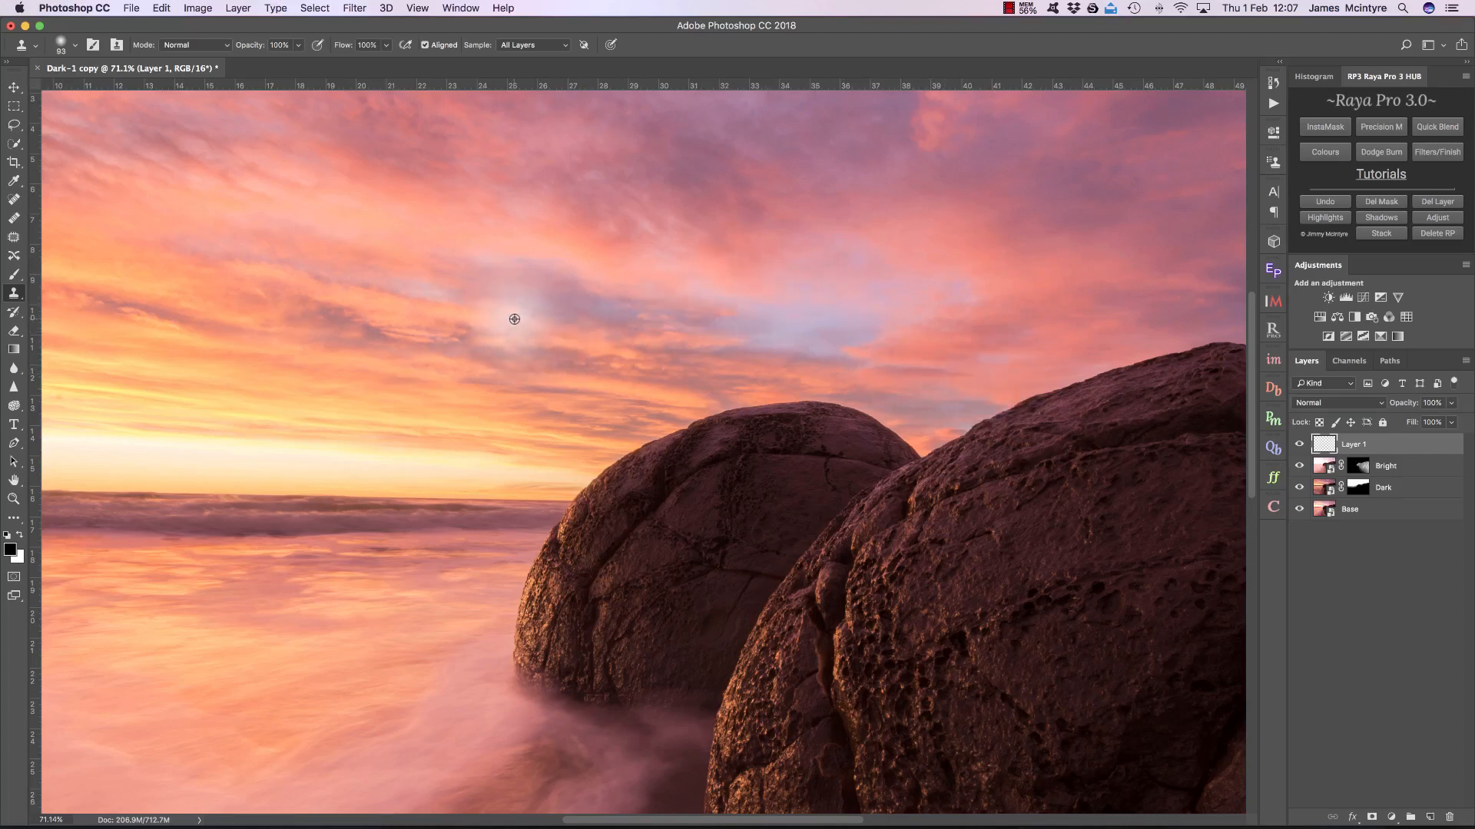
pyautogui.moveTo(528, 317)
pyautogui.mouseDown()
pyautogui.moveTo(619, 333)
pyautogui.moveTo(487, 323)
pyautogui.moveTo(515, 321)
pyautogui.mouseUp()
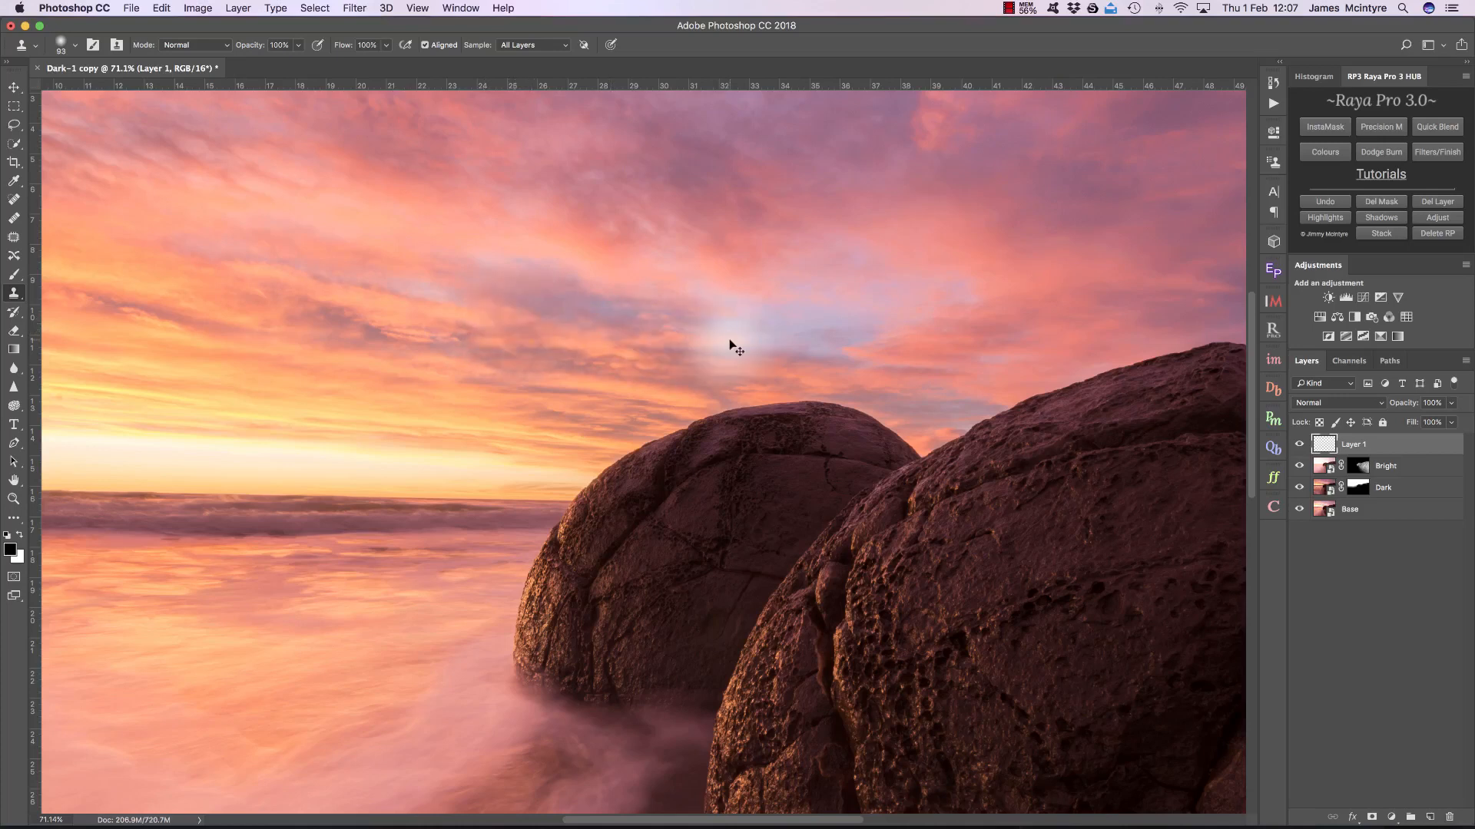
# Add a Curves adjustment clipped to the Dark layer, with points at input 82, output 70 and input 224, output 230.
pyautogui.scroll(-5, 730, 342)
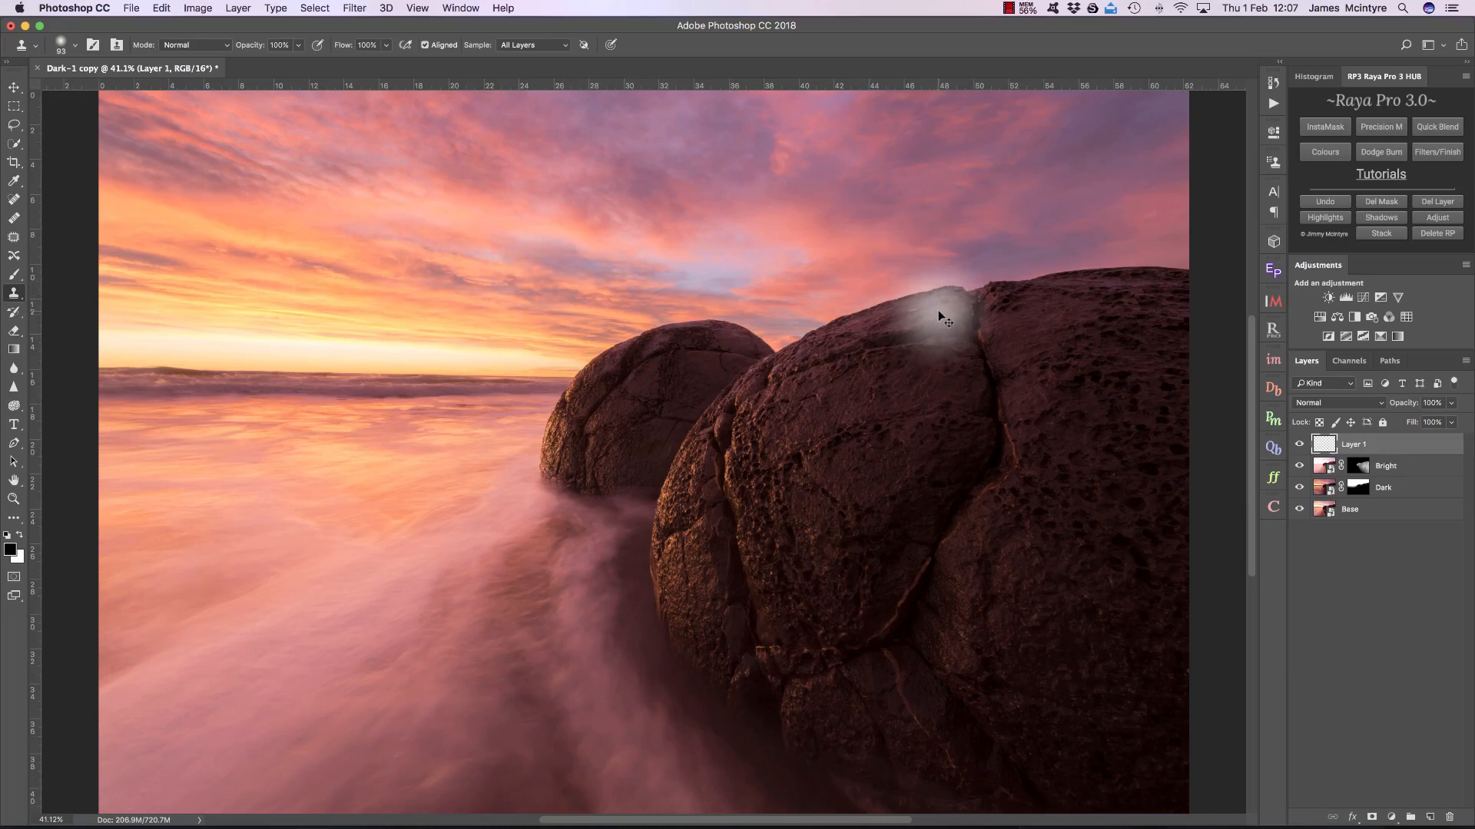
pyautogui.click(1412, 490)
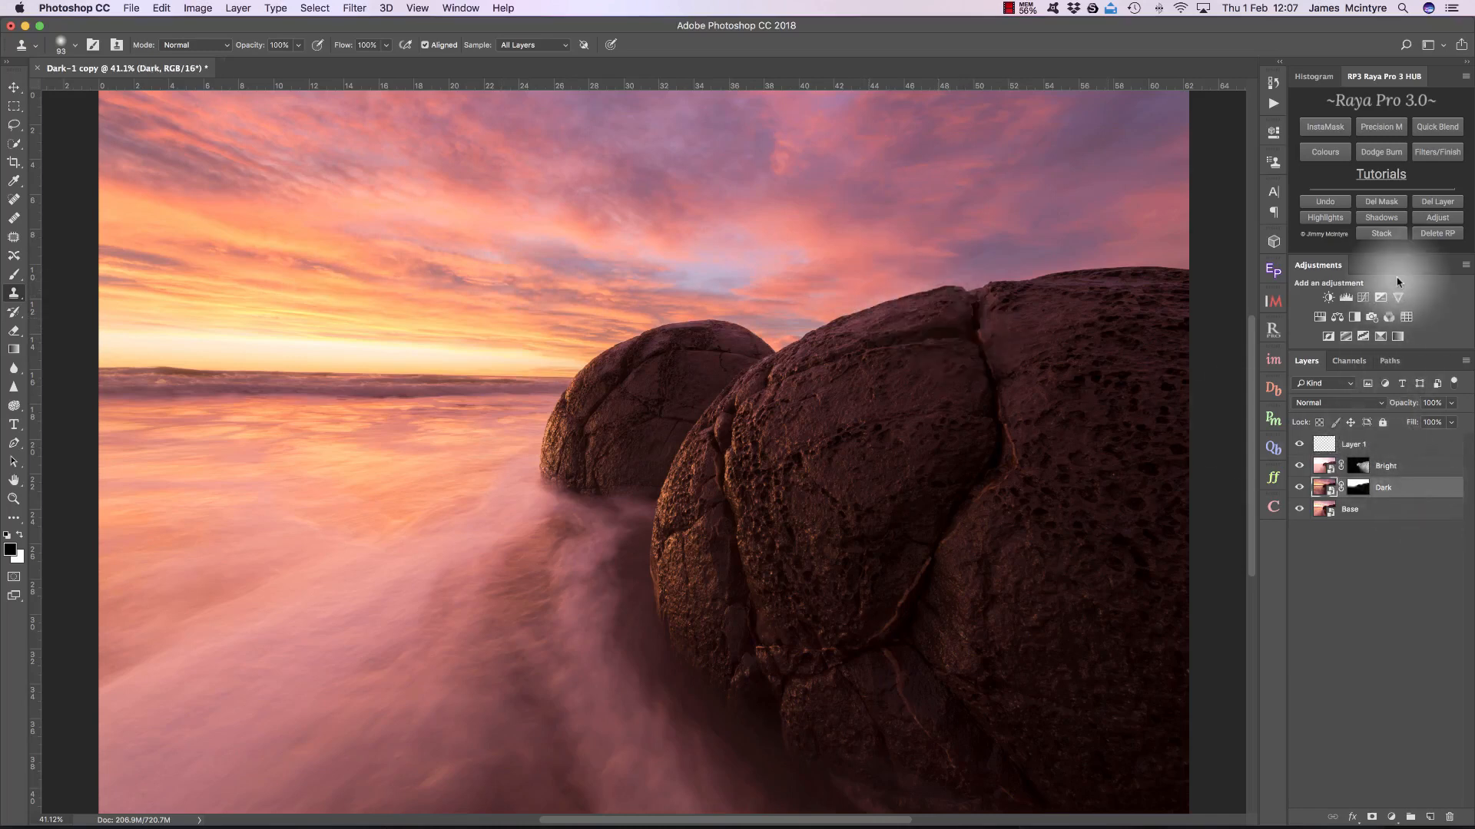
pyautogui.click(1359, 302)
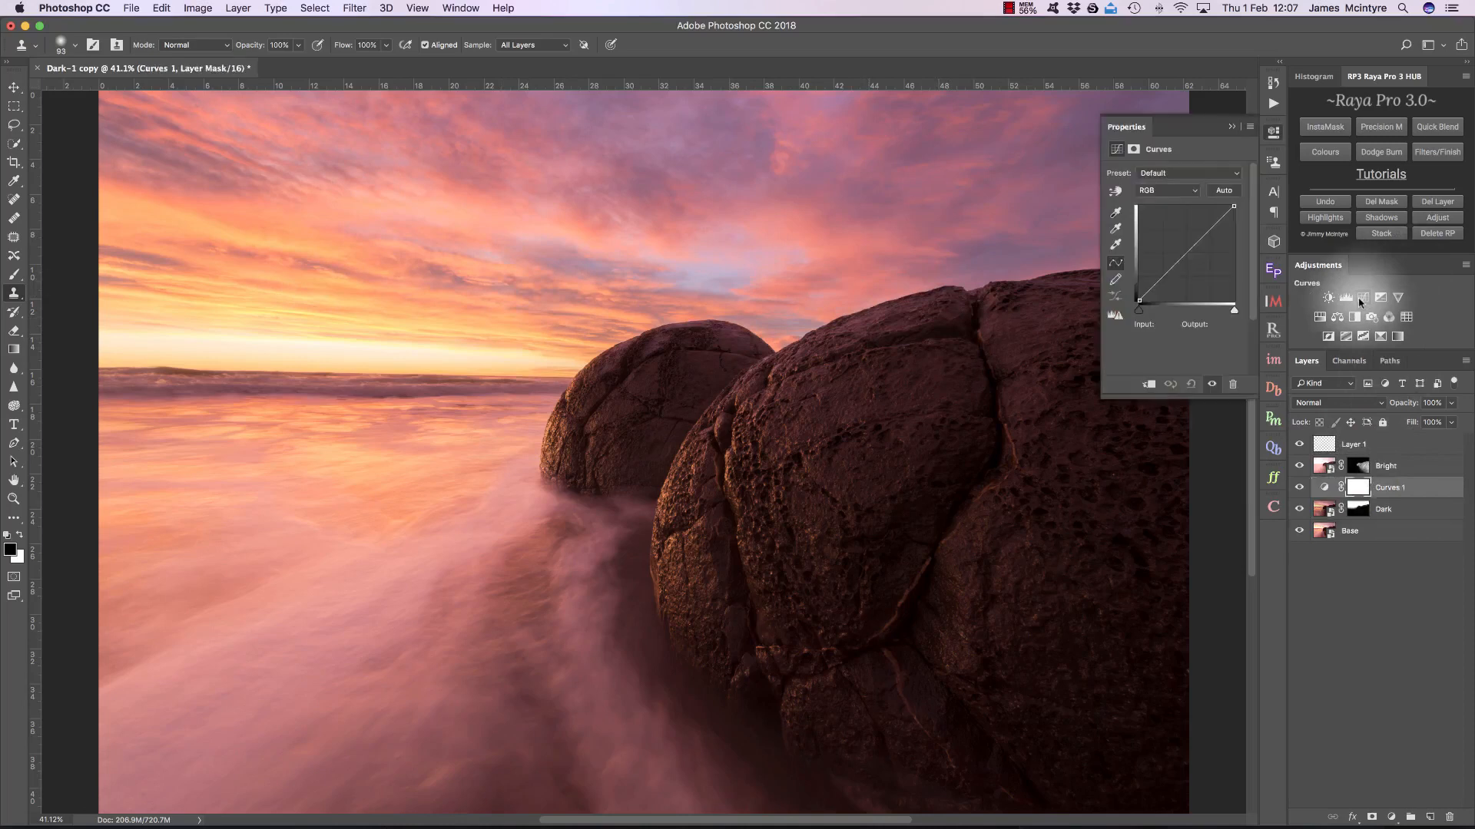
pyautogui.click(1148, 385)
pyautogui.click(1161, 275)
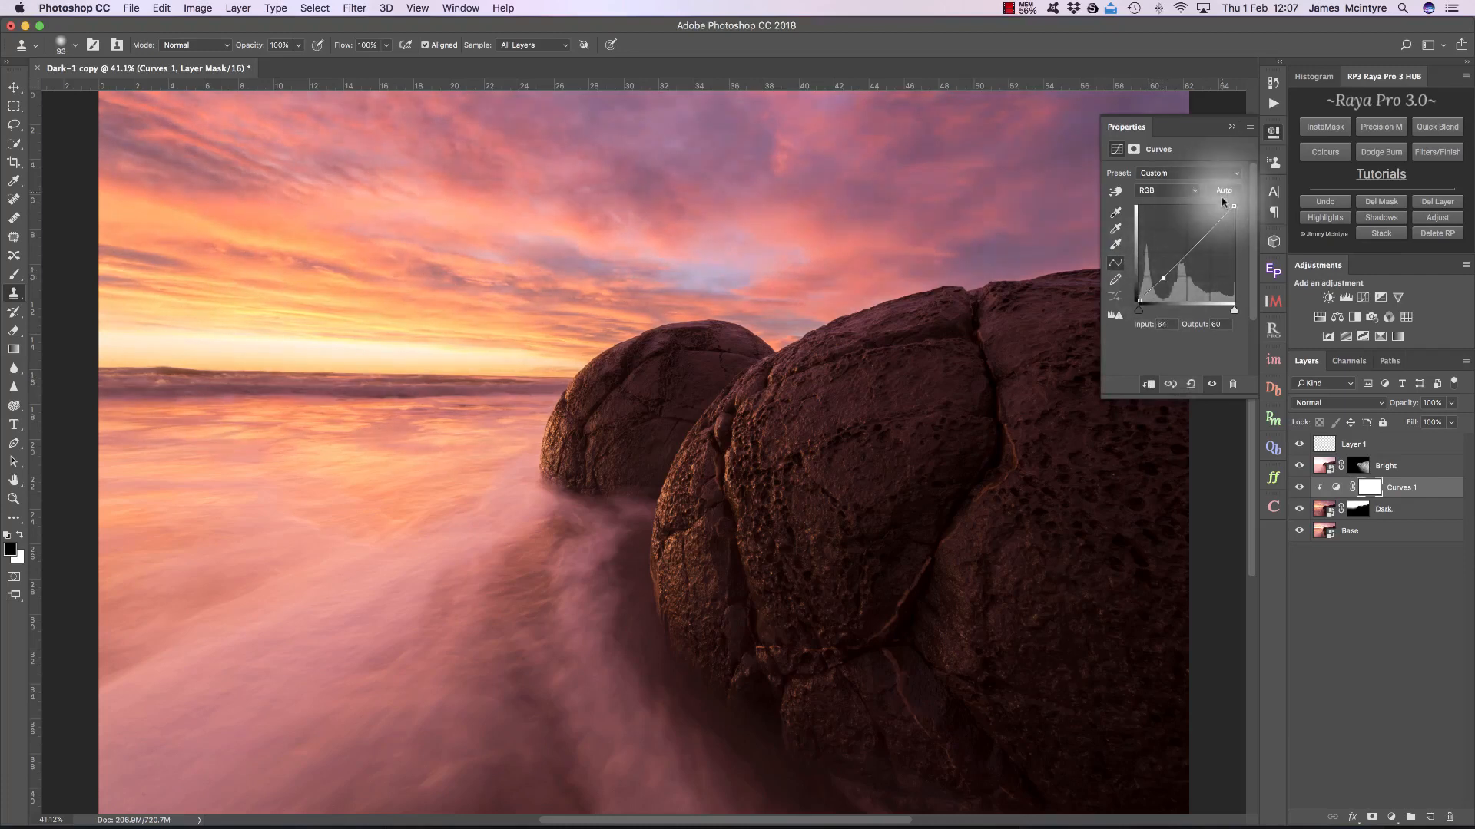
pyautogui.click(1222, 217)
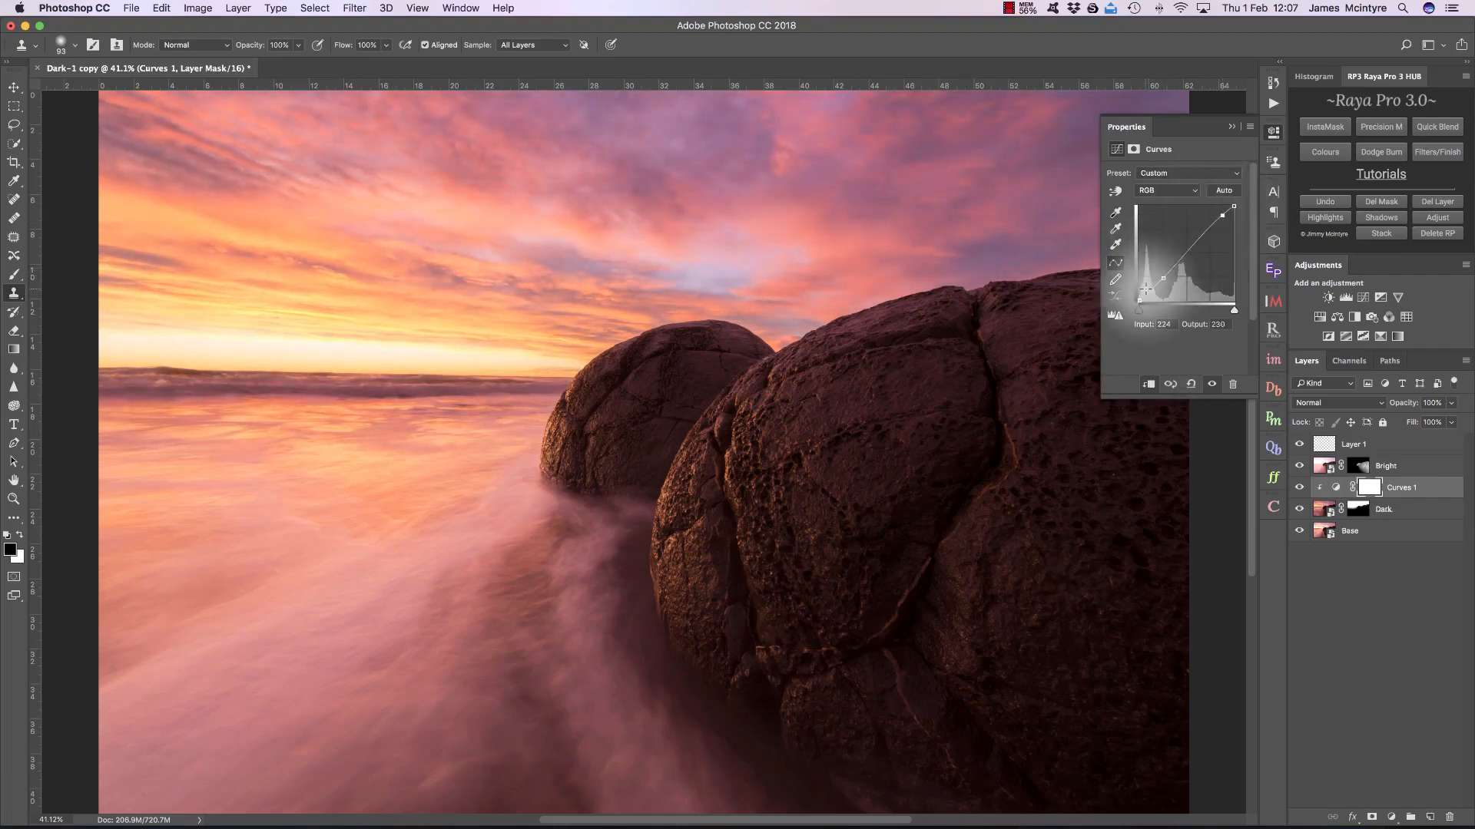
pyautogui.moveTo(1162, 278); pyautogui.dragTo(1169, 275)
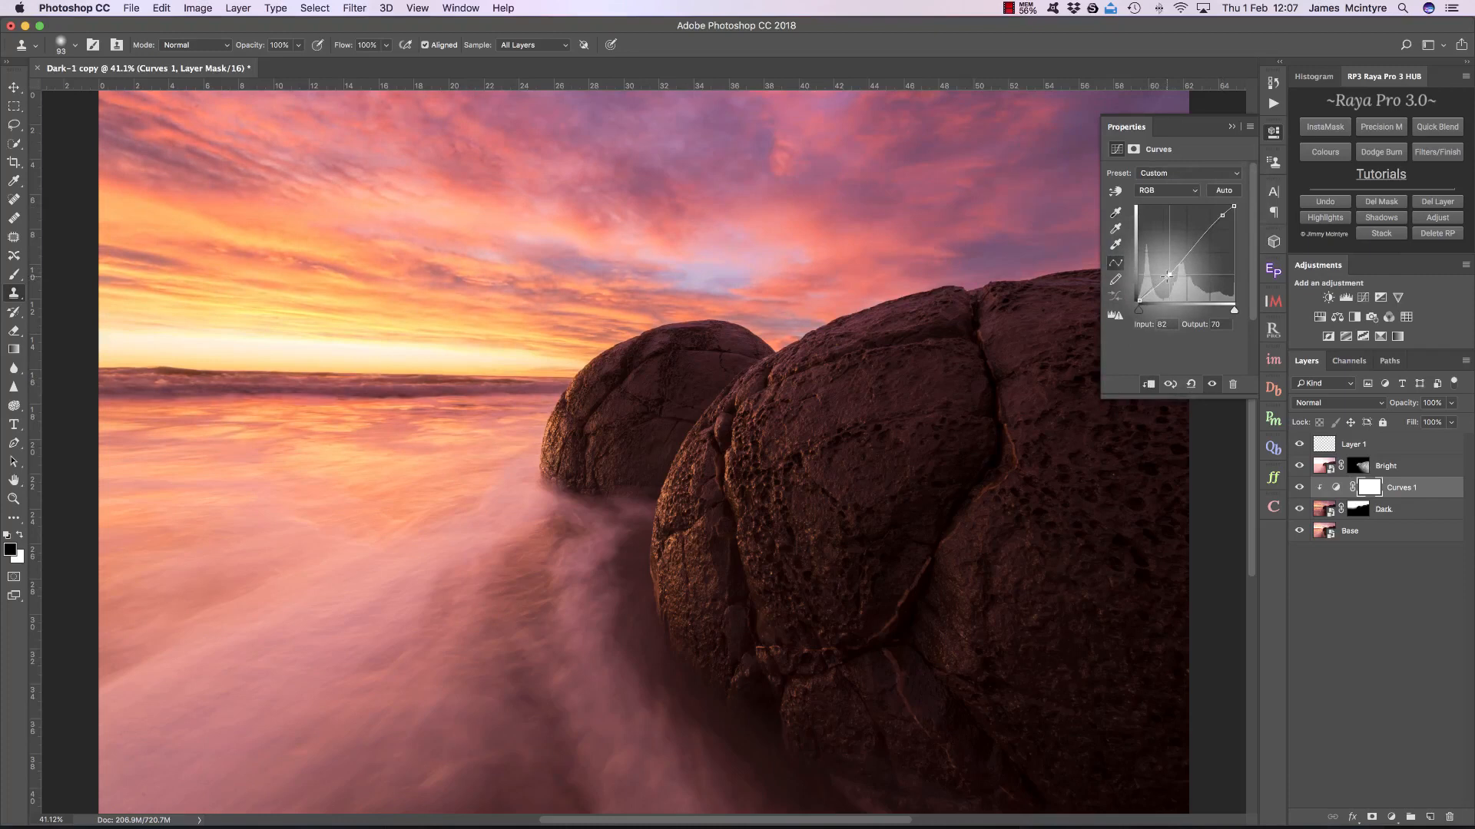
pyautogui.click(1232, 127)
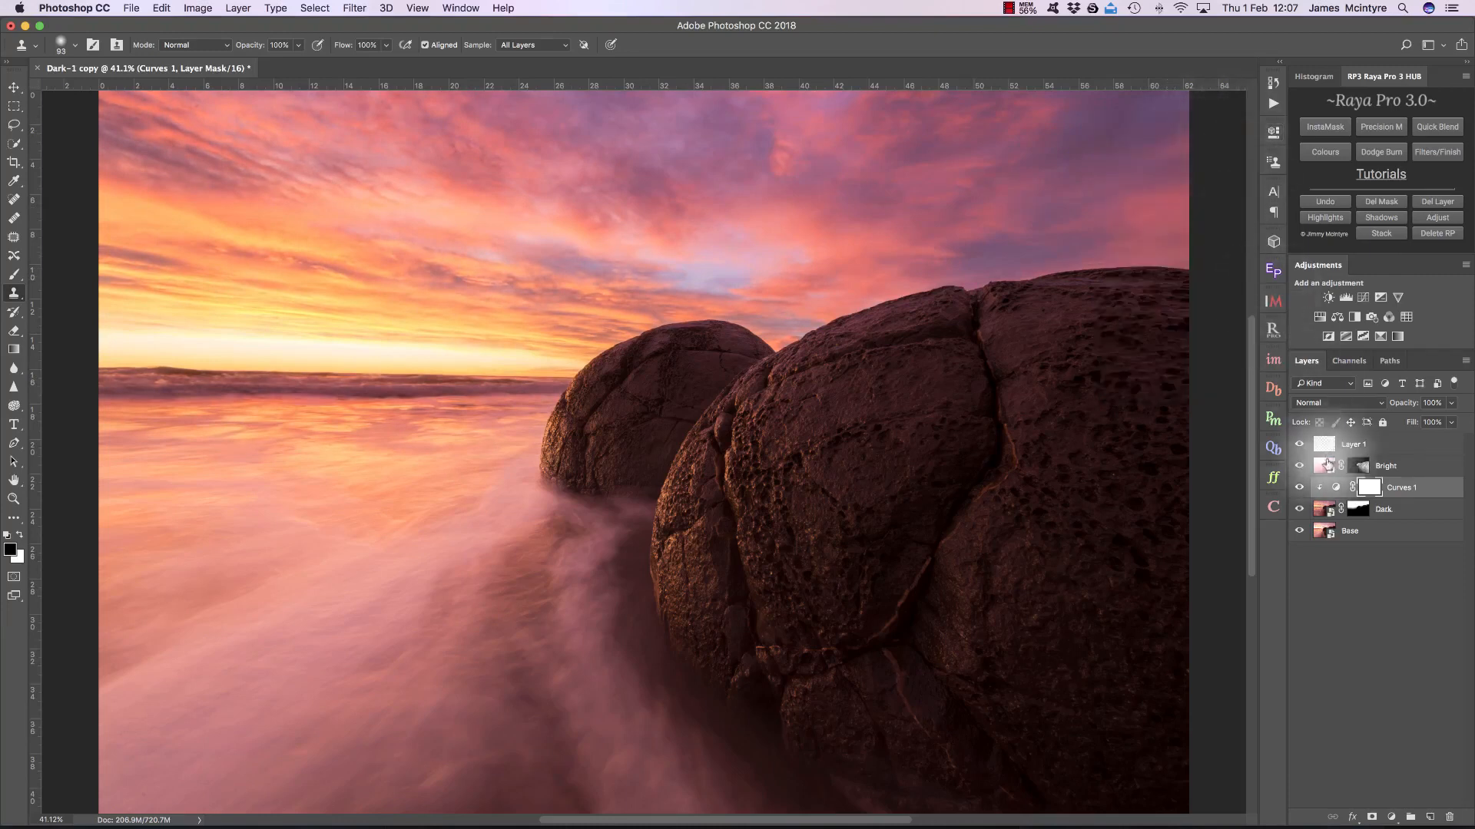
# Compare the sky with and without the Curves adjustment clipped to the Dark layer.
pyautogui.click(1303, 488)
pyautogui.click(1304, 487)
pyautogui.click(1303, 487)
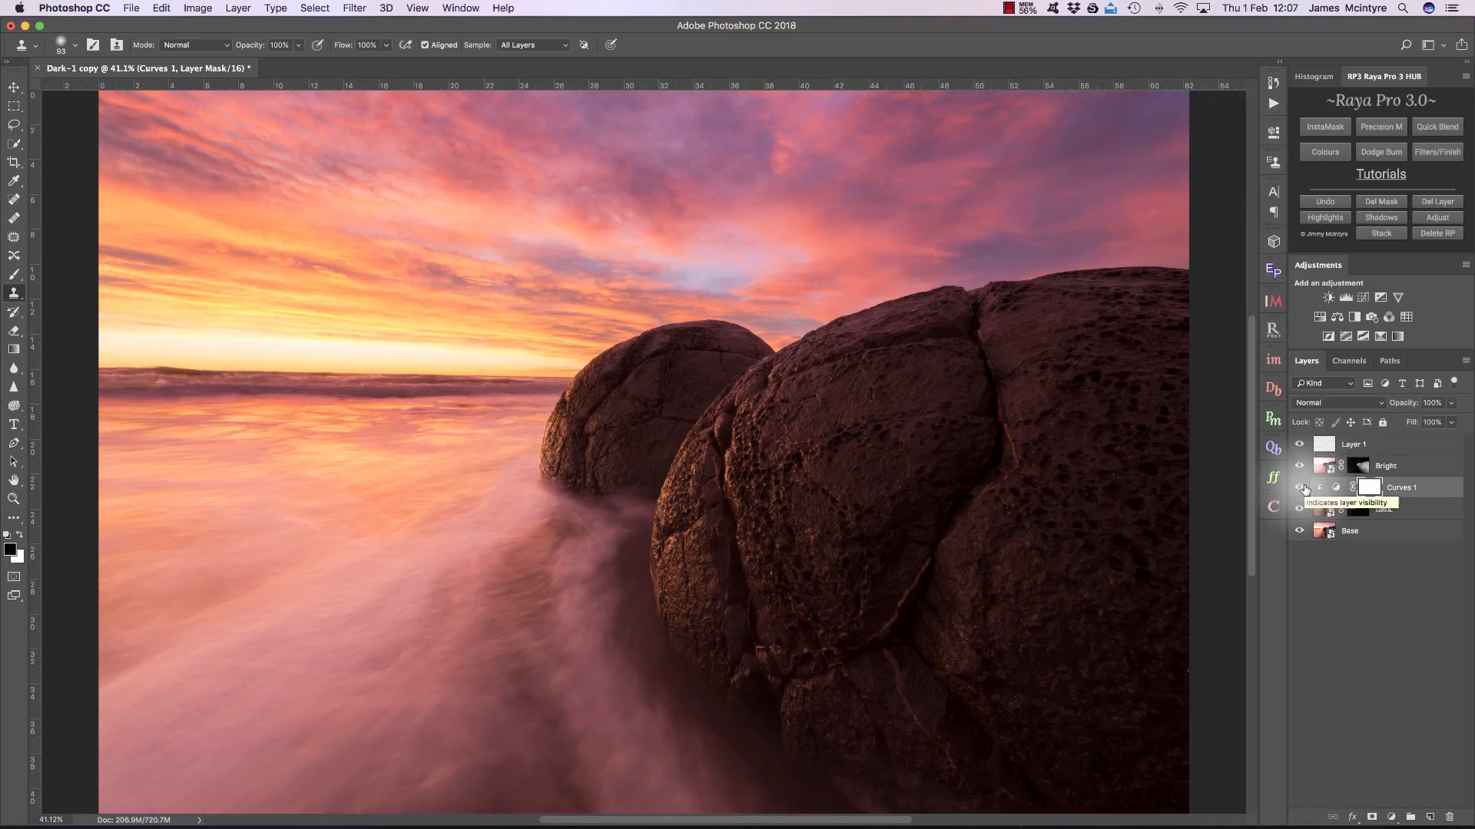
# Try the Protect Shadows effect from Dodge & Burn above the dust-cleanup layer, at reduced opacity.
pyautogui.click(1403, 446)
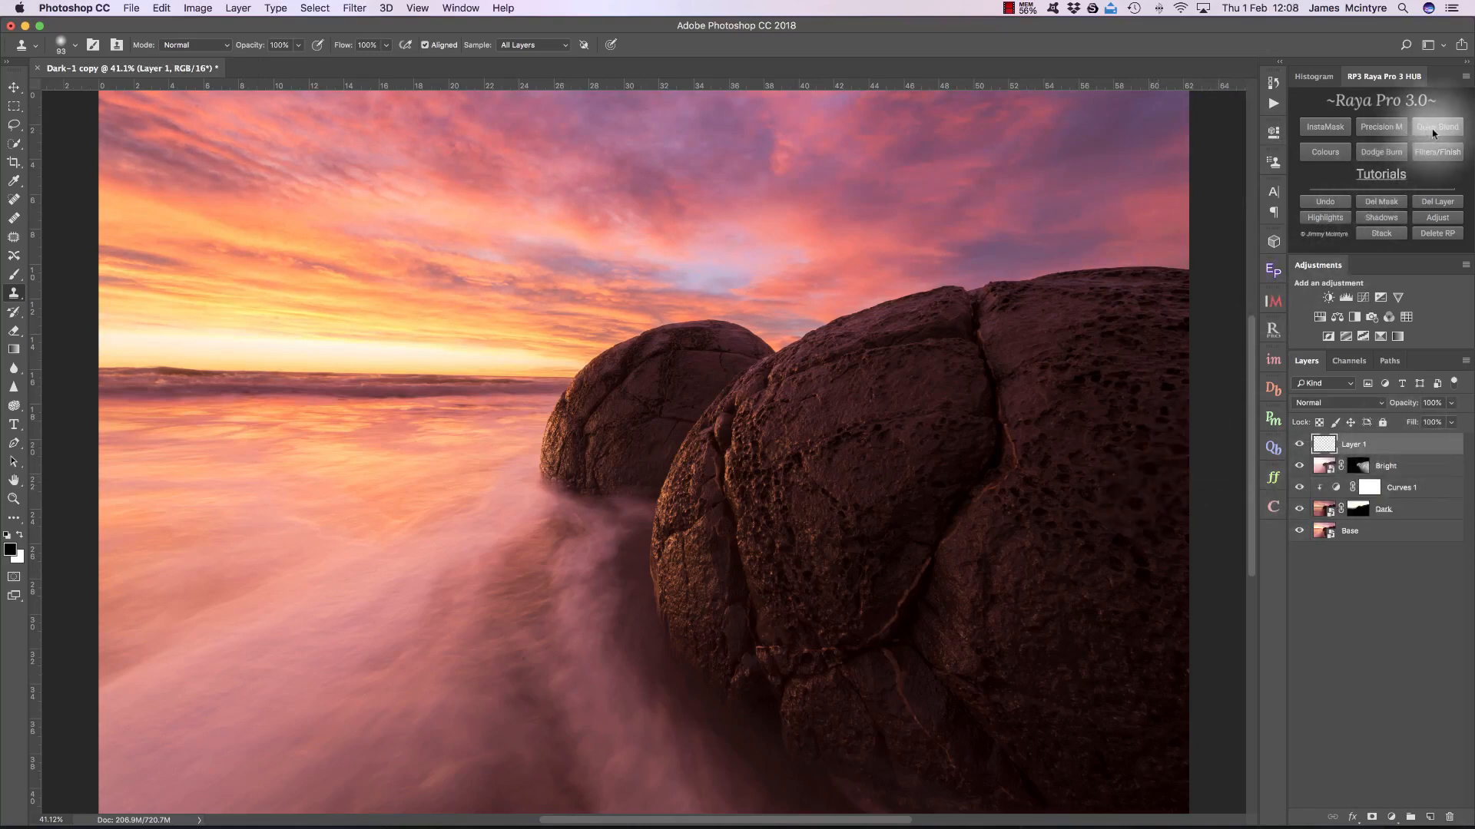
pyautogui.click(1381, 153)
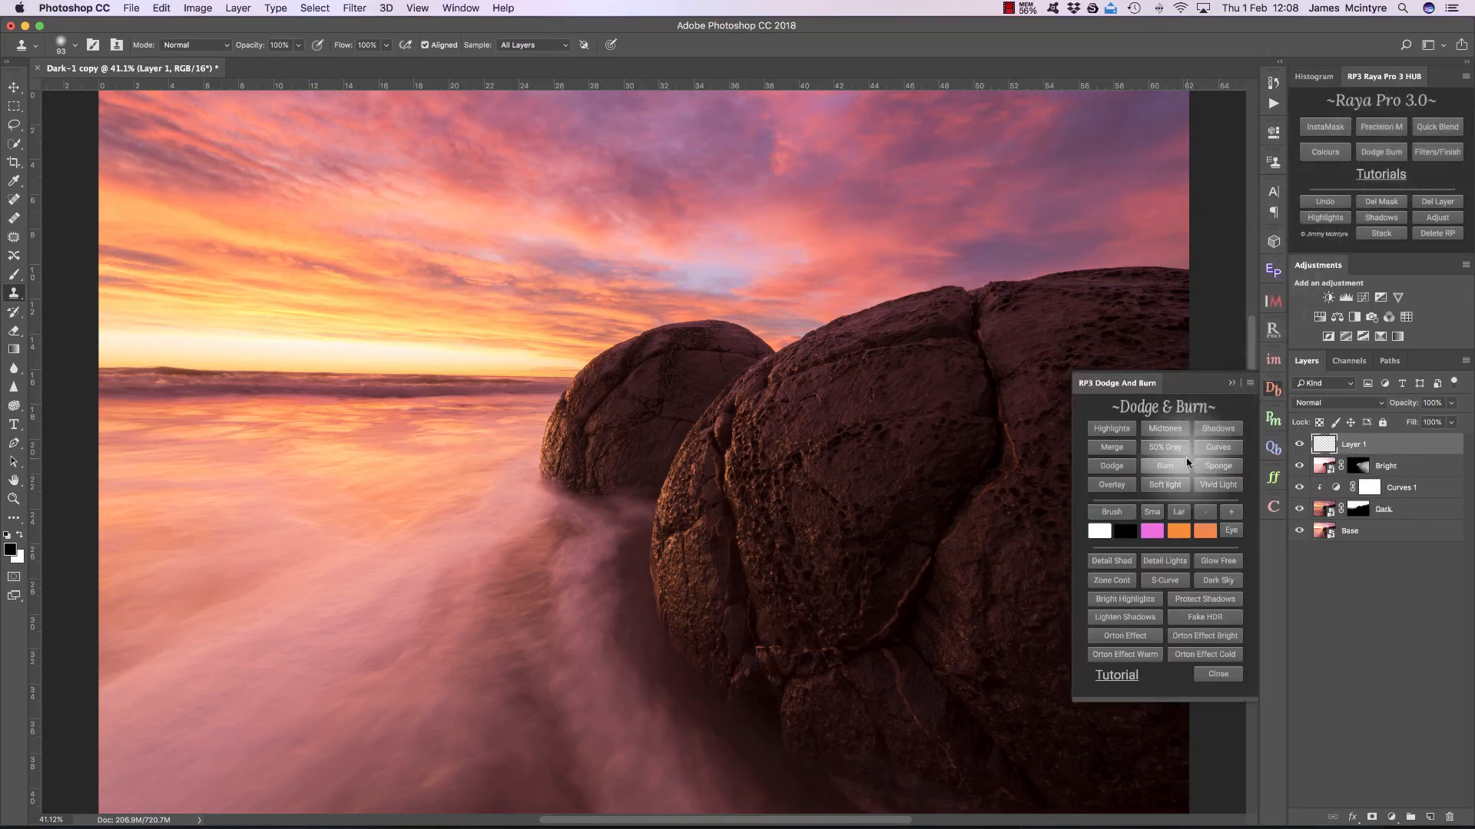
pyautogui.click(1233, 602)
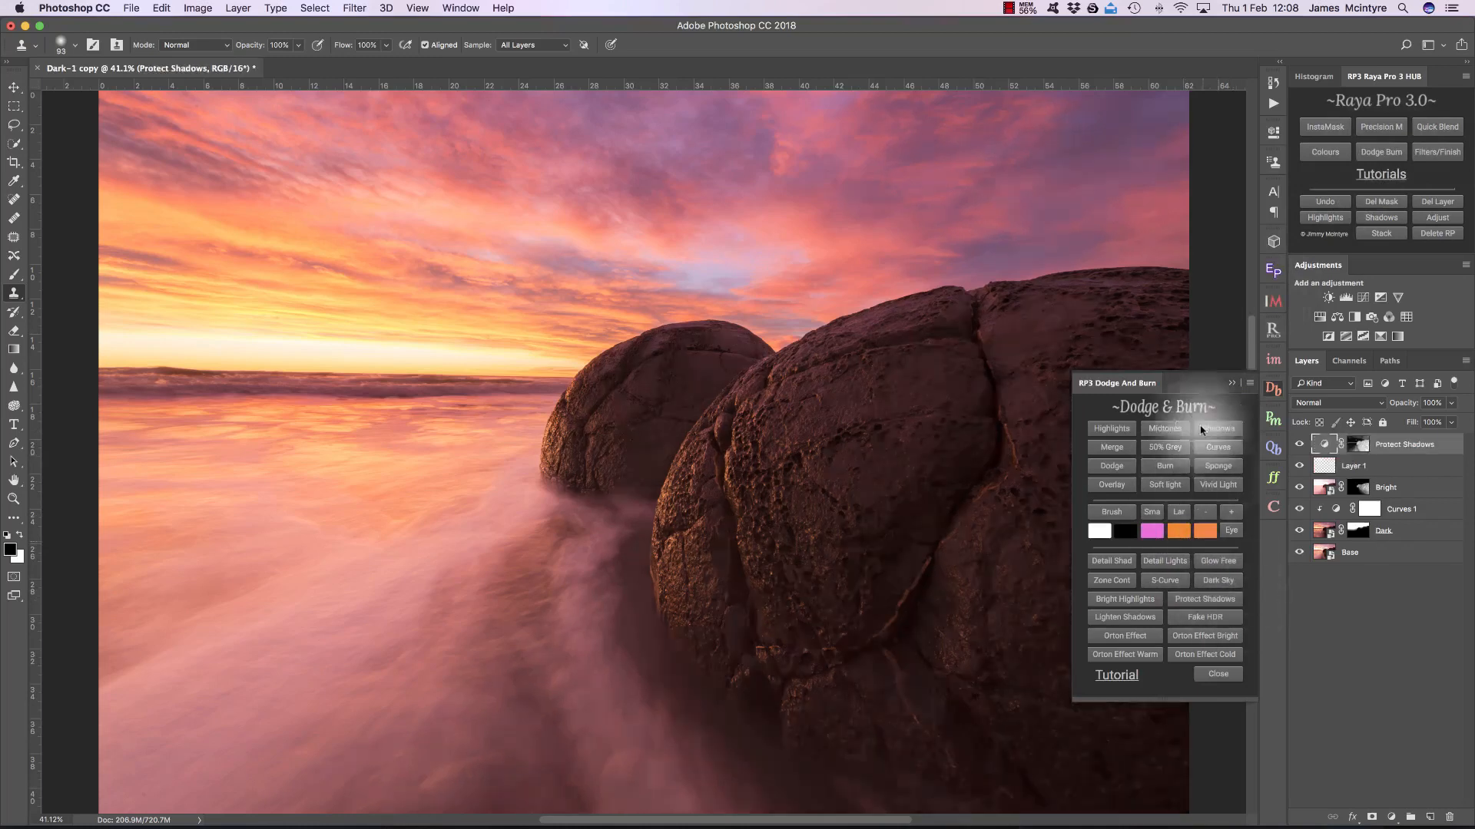
pyautogui.click(1232, 382)
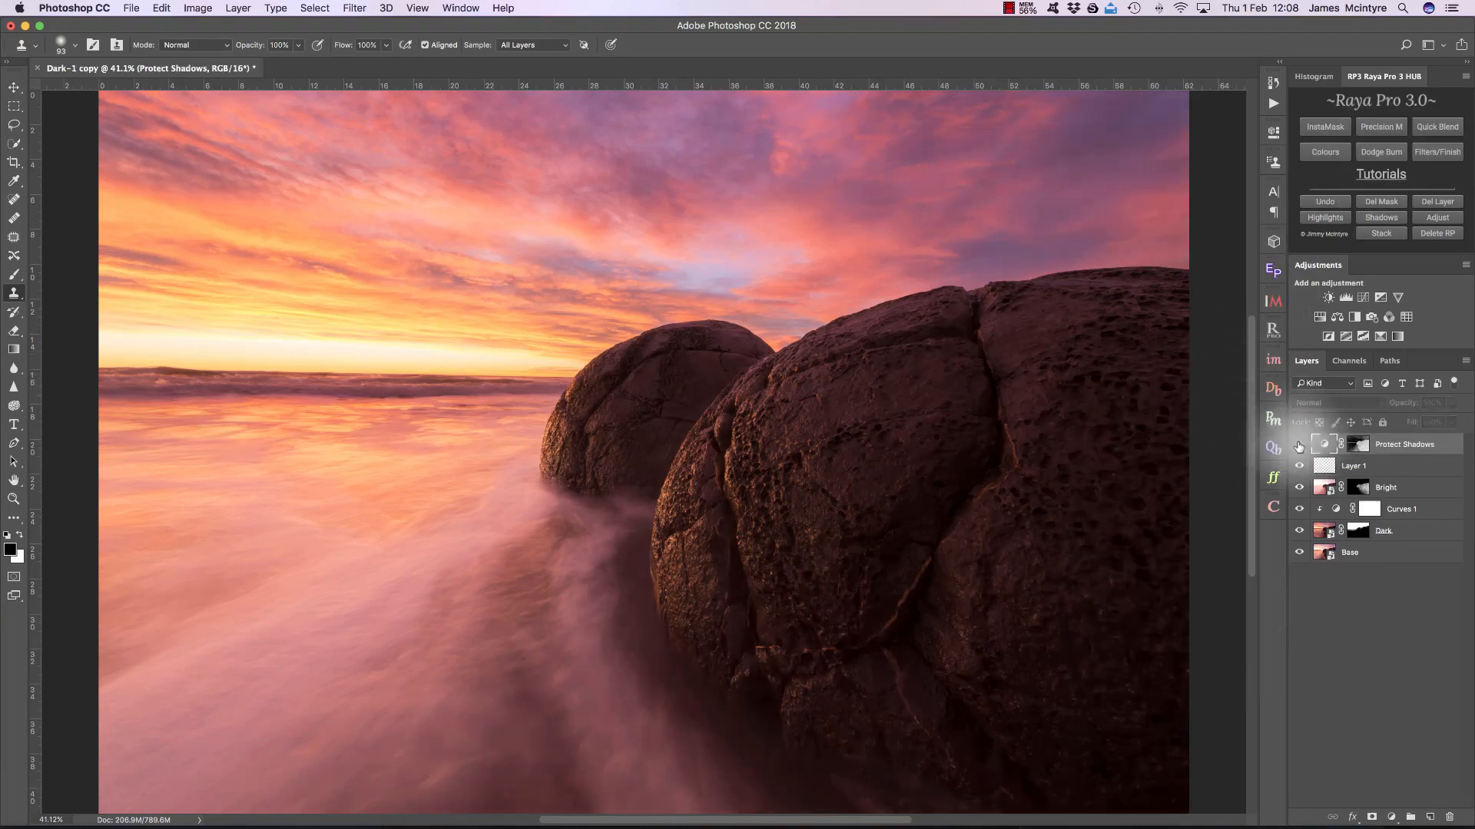
pyautogui.click(1299, 446)
pyautogui.click(1299, 446)
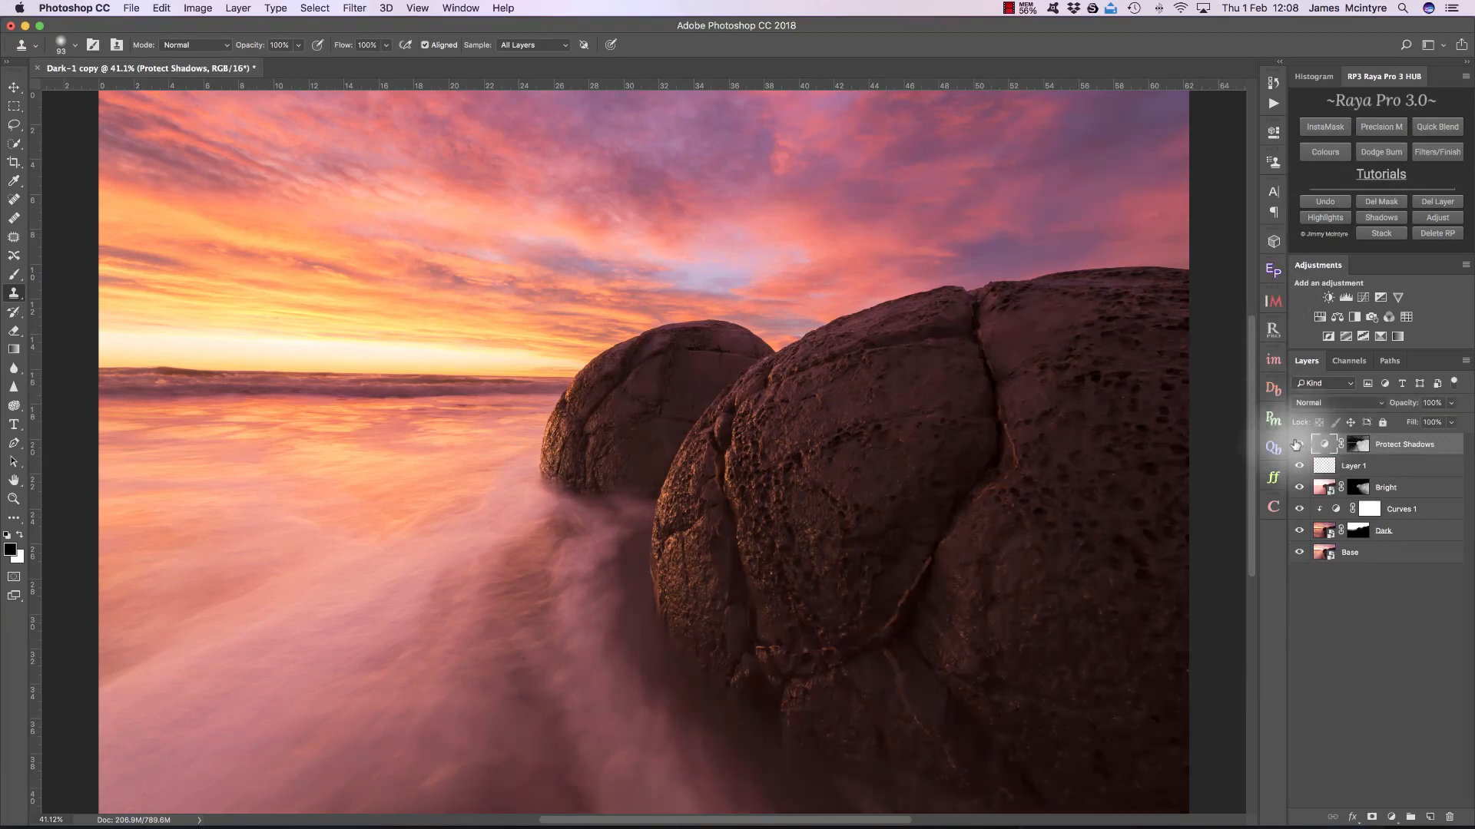
pyautogui.moveTo(1412, 403); pyautogui.dragTo(1393, 404)
pyautogui.moveTo(1419, 453); pyautogui.dragTo(1452, 815)
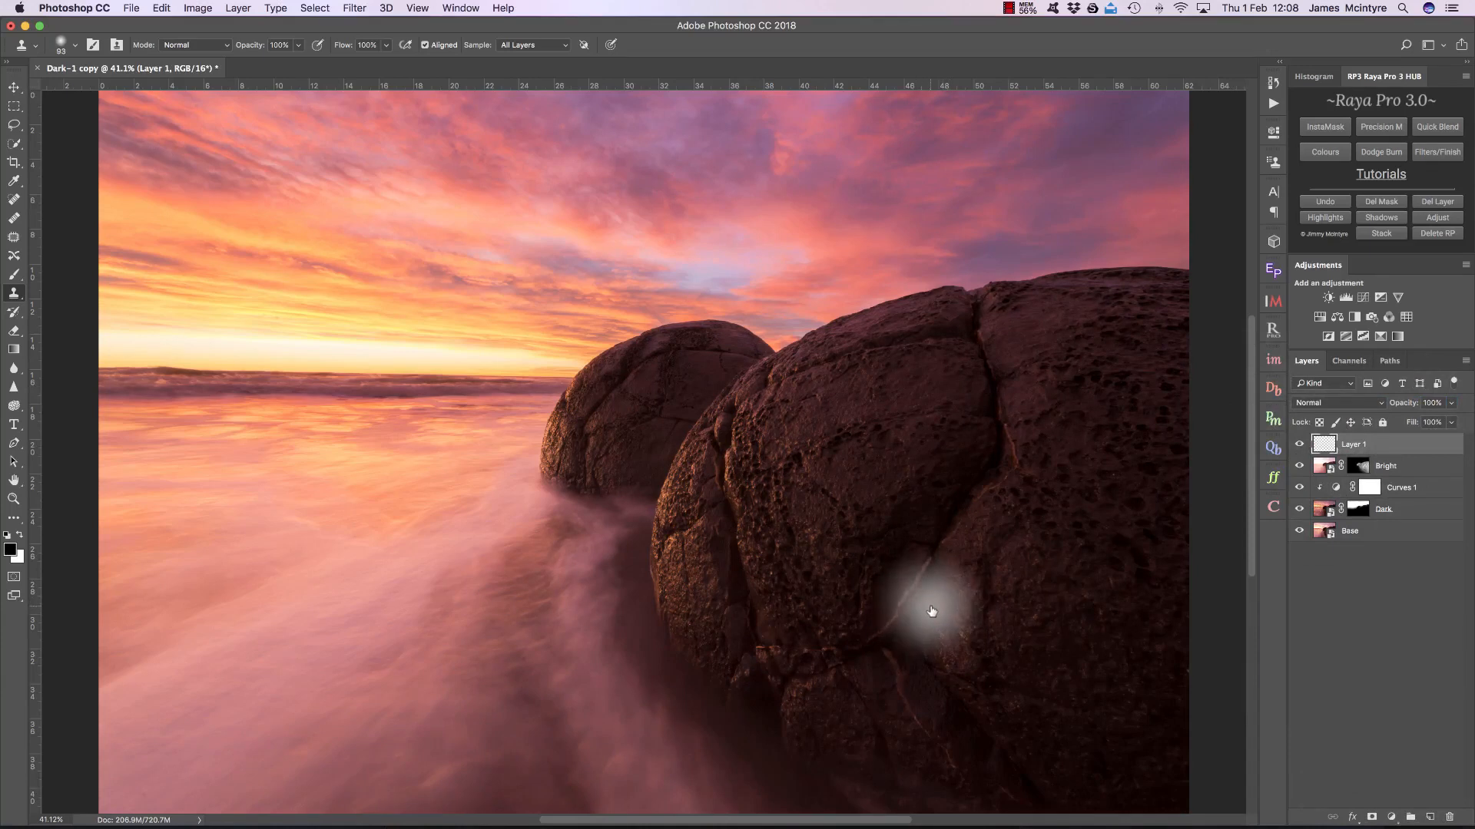
# Add a Curves adjustment above the dust-cleanup layer with a point at about input 171, output 165, and delete its mask.
pyautogui.click(1313, 76)
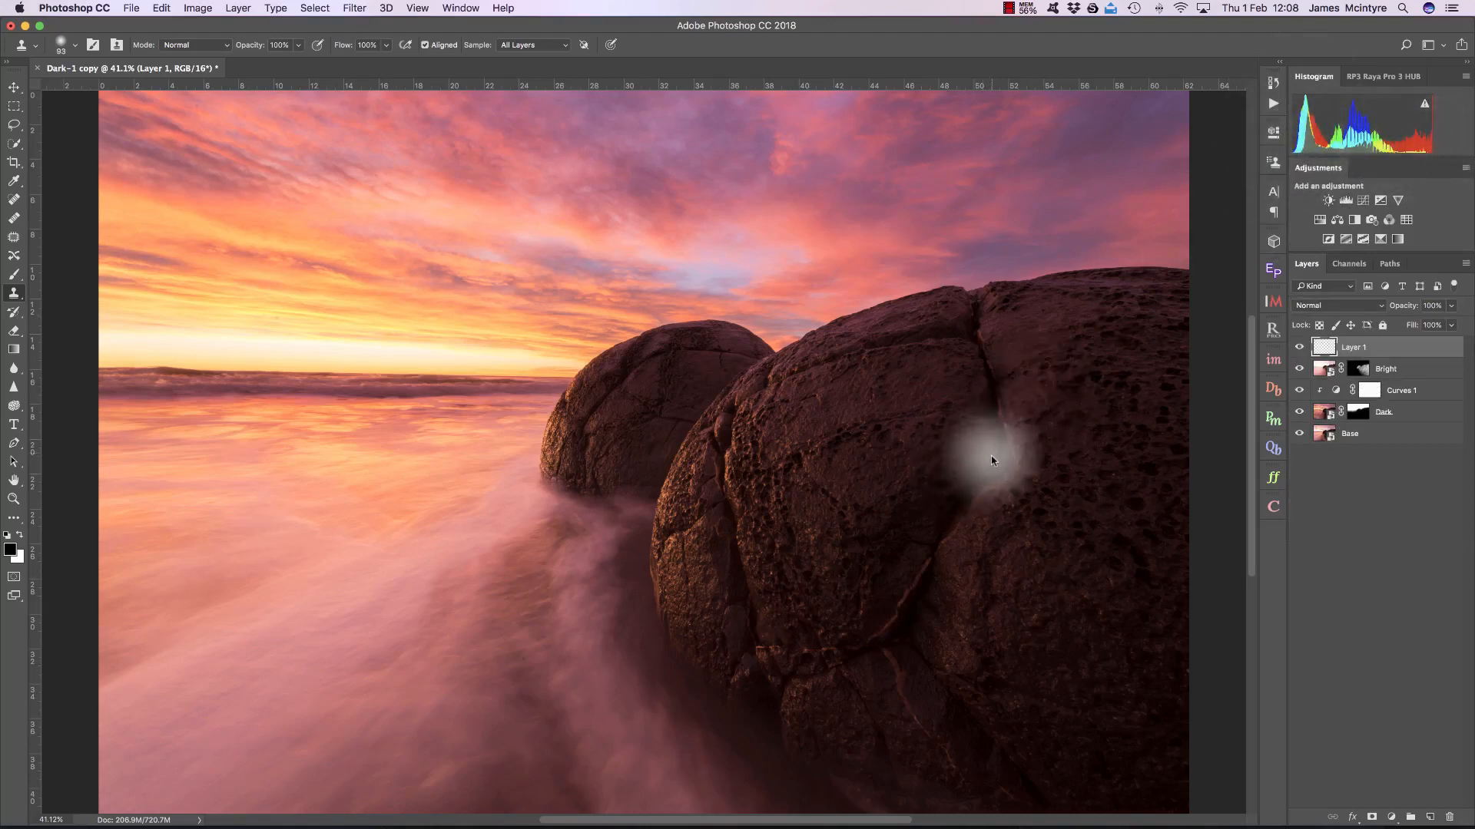
pyautogui.click(1368, 77)
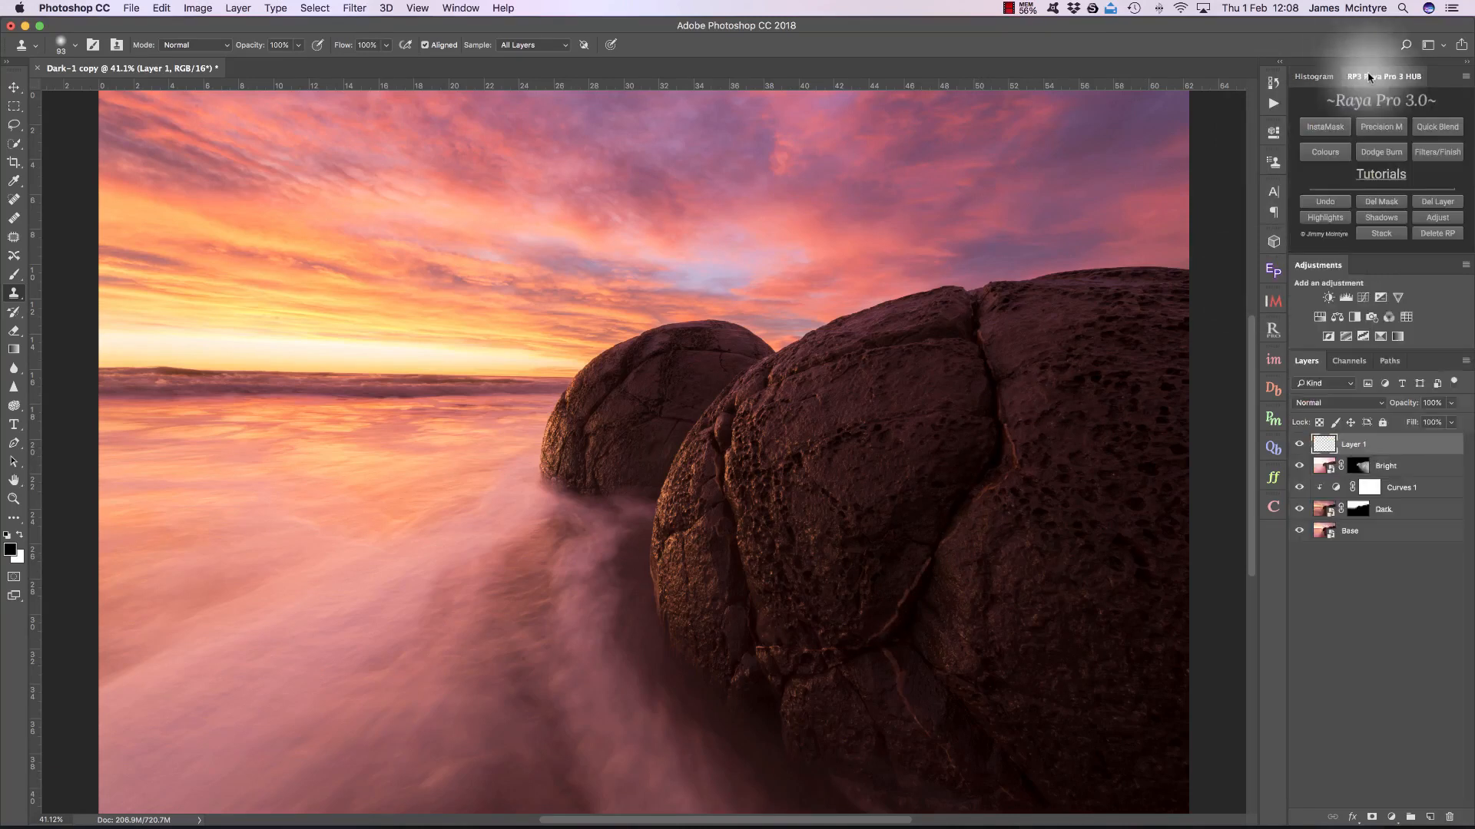
pyautogui.click(1363, 302)
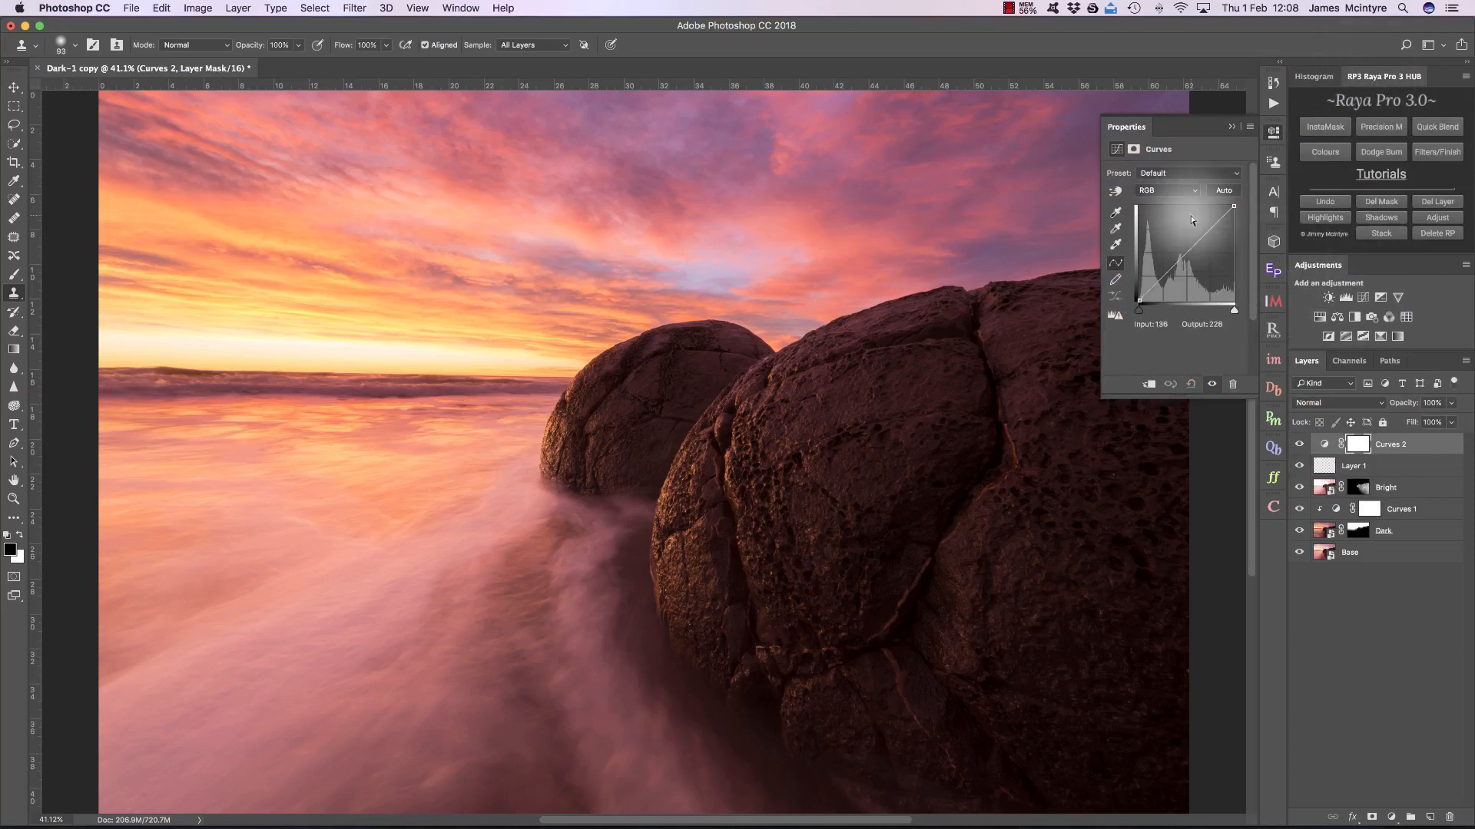
pyautogui.click(1202, 239)
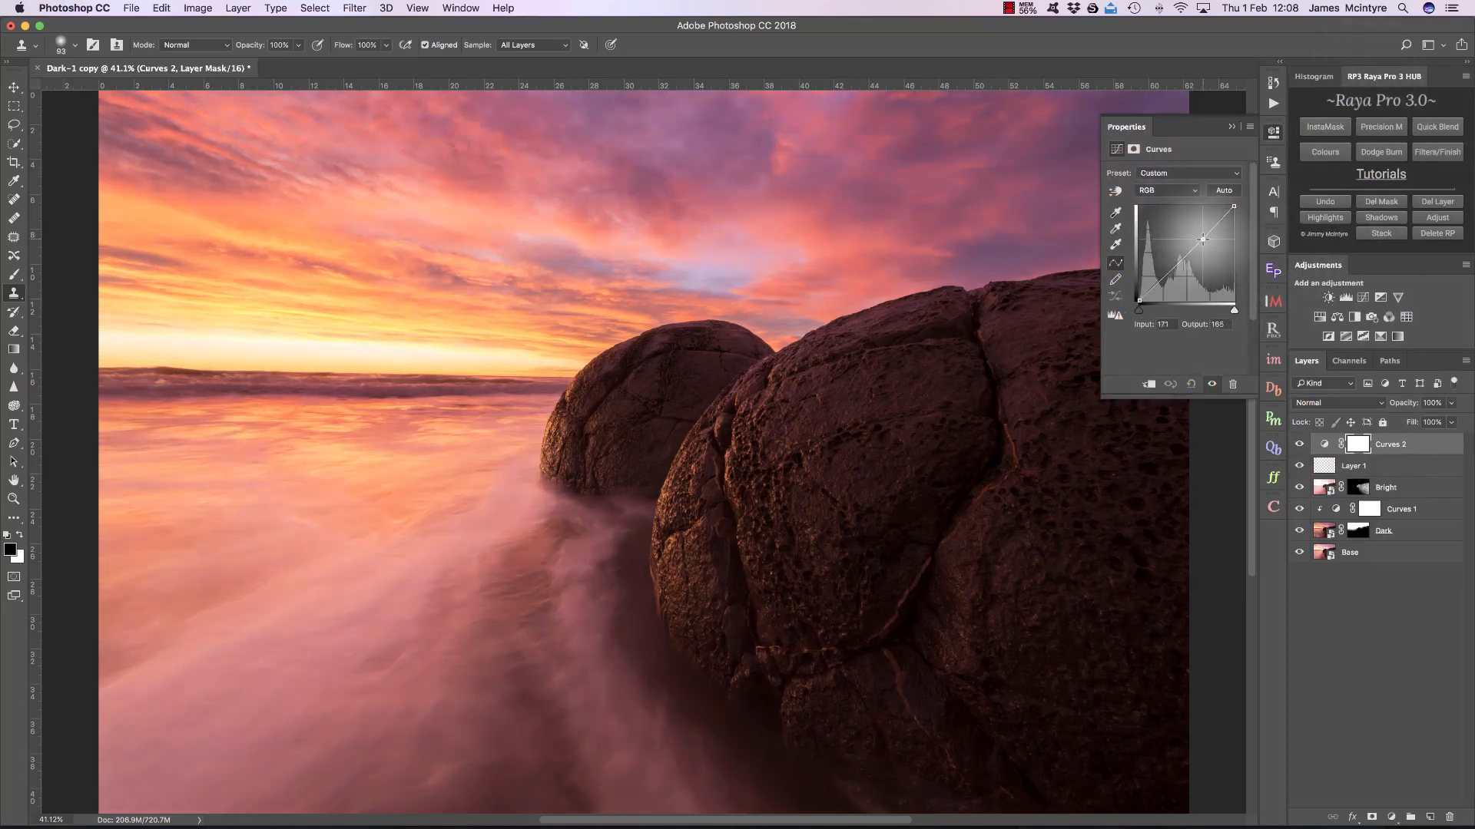
pyautogui.click(1449, 817)
pyautogui.click(859, 280)
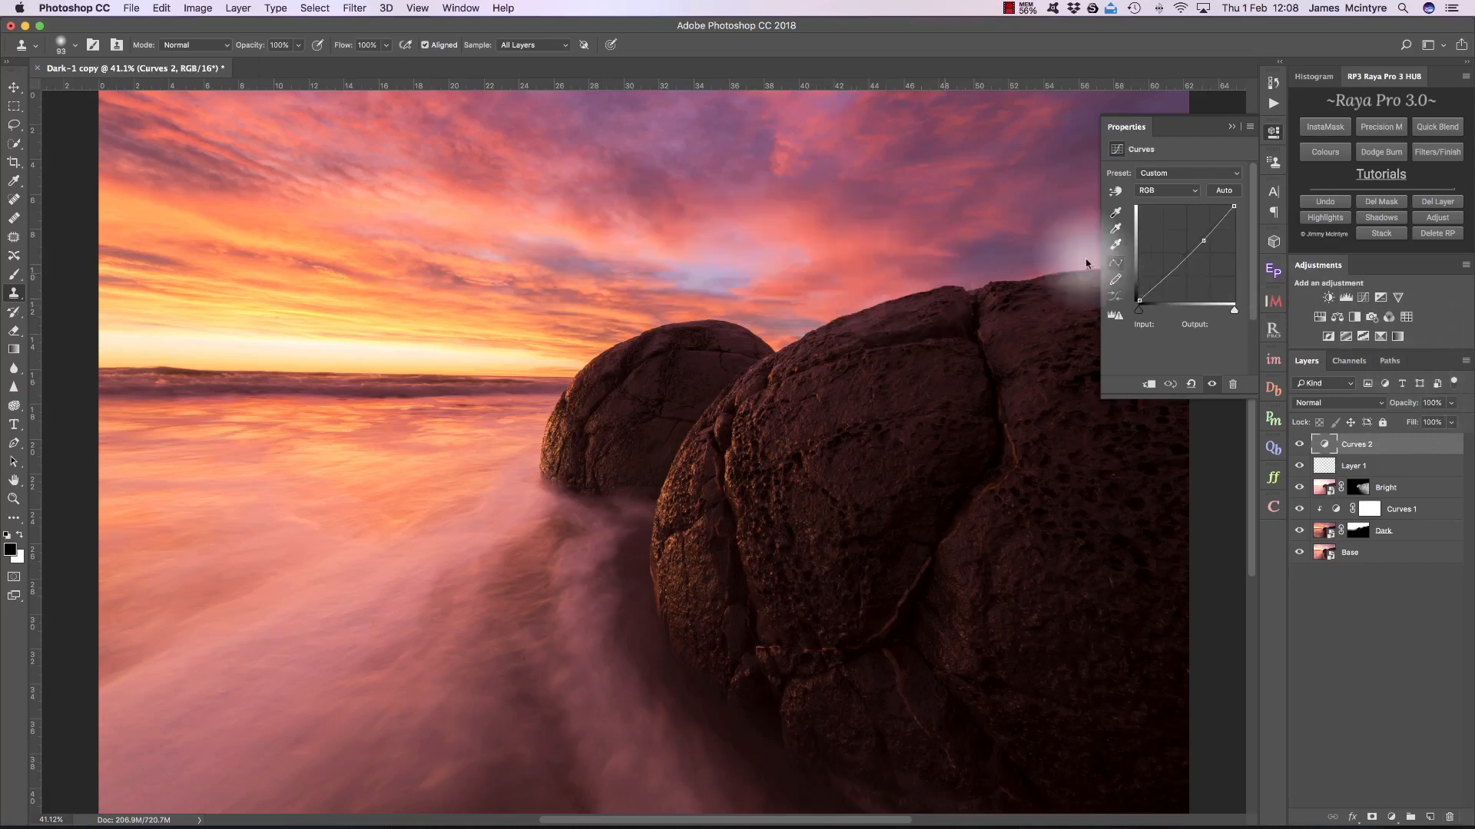
# Add a Levels adjustment with midtones 0.82, white input 243 and black output 20, and lower its opacity to 55%.
pyautogui.click(1345, 298)
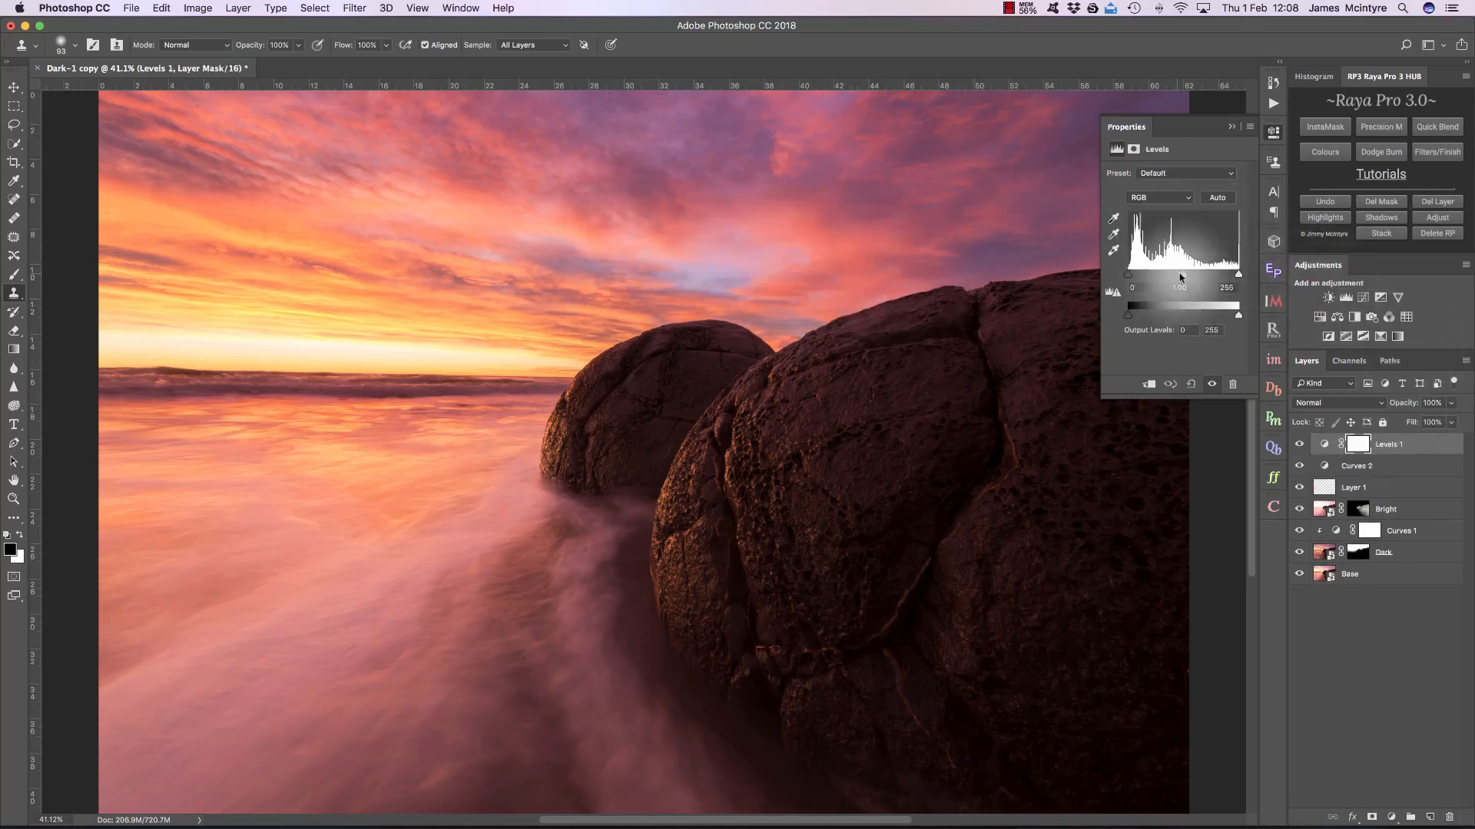
pyautogui.moveTo(1185, 276); pyautogui.dragTo(1189, 275)
pyautogui.moveTo(1127, 316); pyautogui.dragTo(1130, 321)
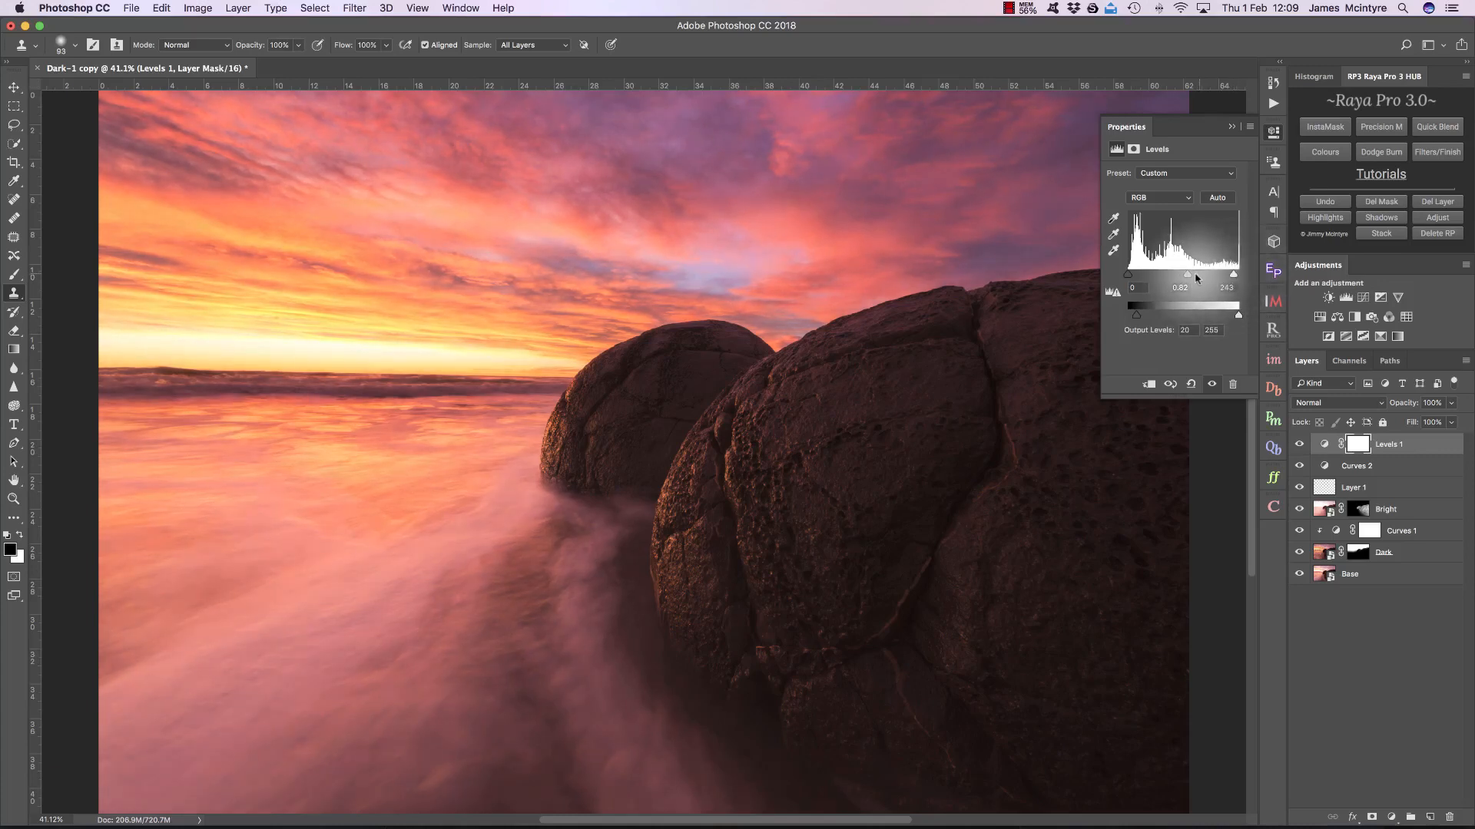
pyautogui.click(1232, 133)
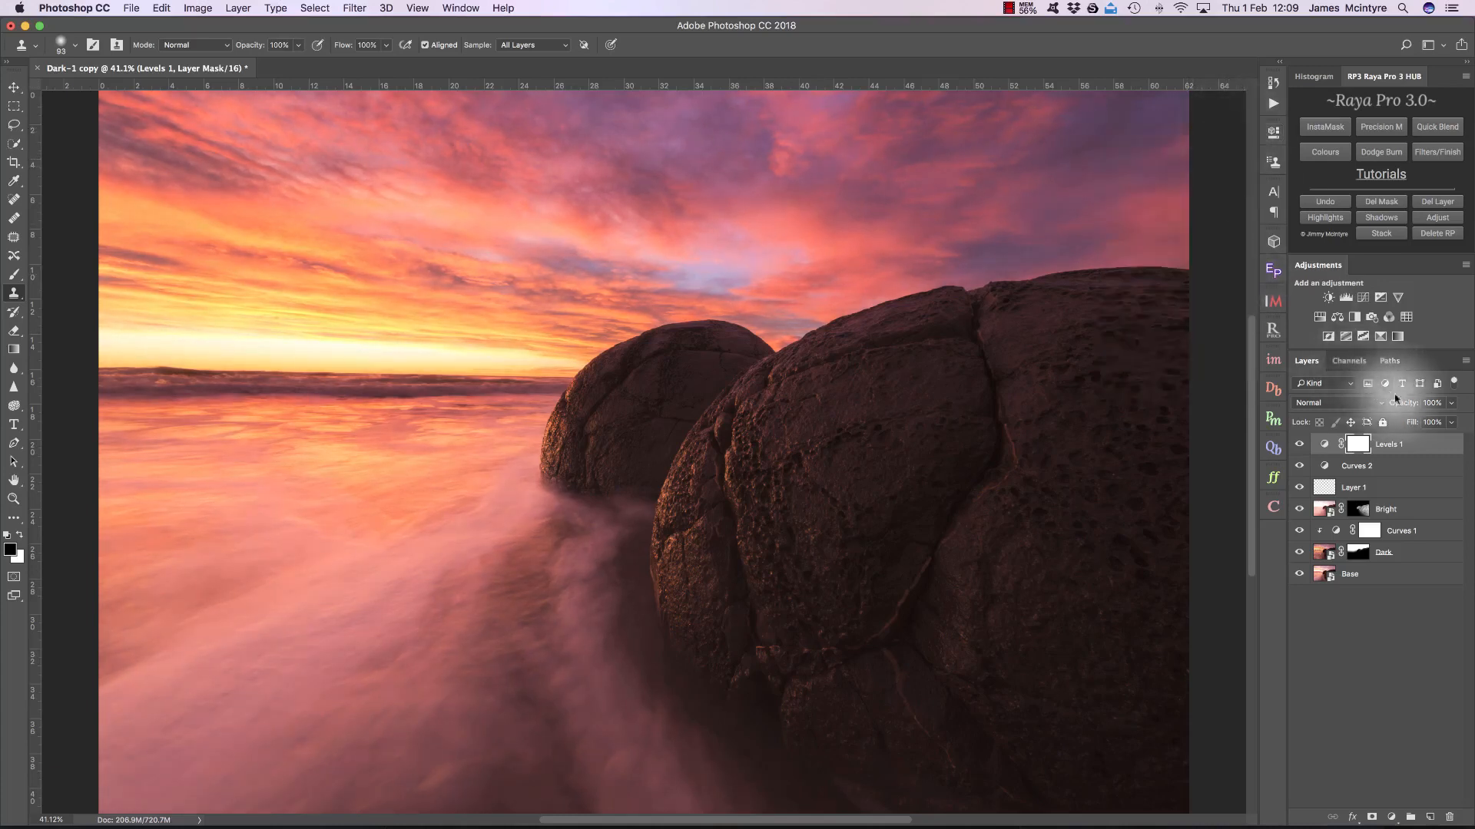
pyautogui.moveTo(1409, 402); pyautogui.dragTo(1374, 404)
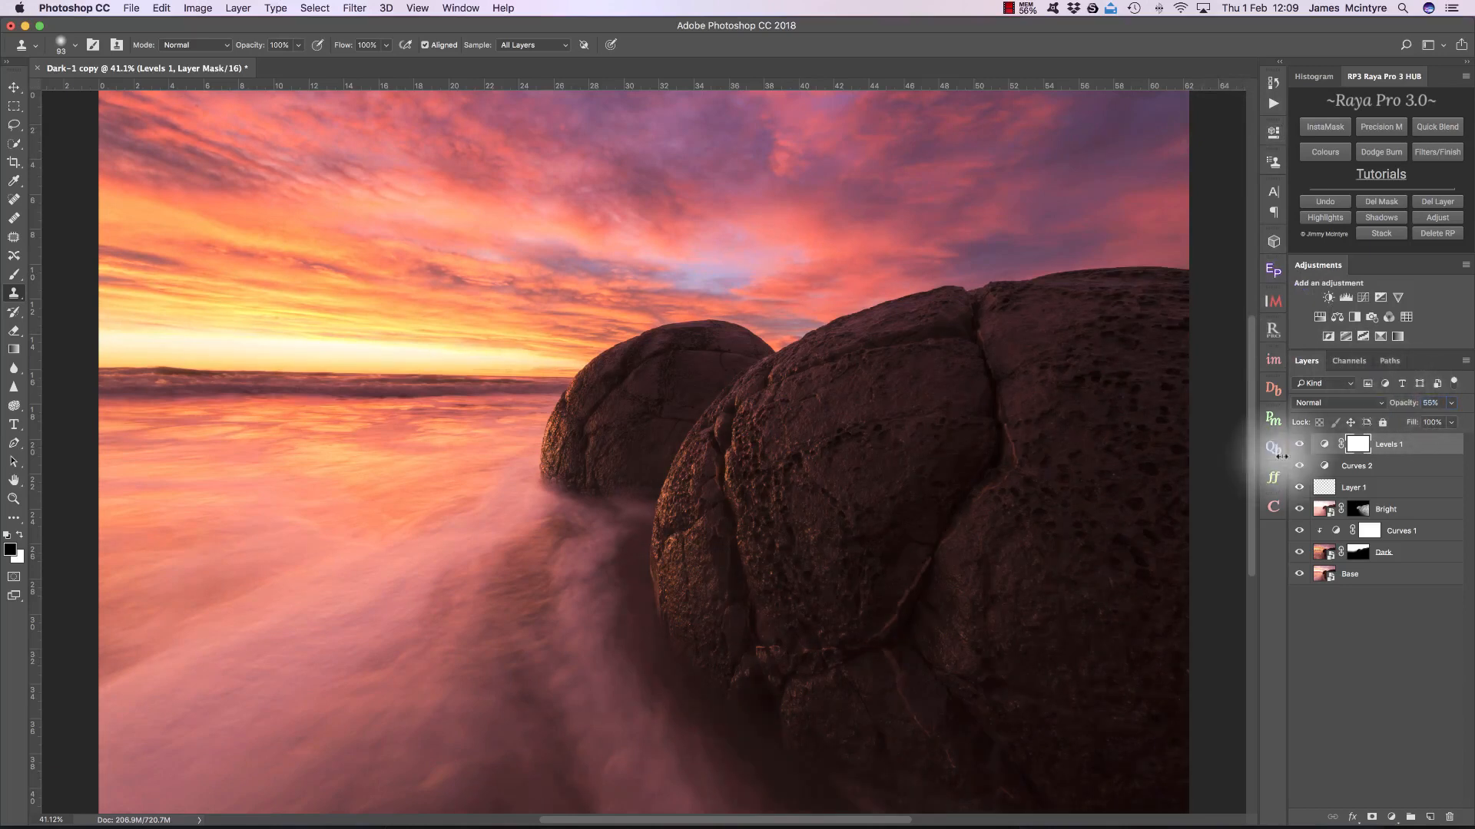
# Compare the image with and without the new Levels adjustment.
pyautogui.click(1299, 445)
pyautogui.click(1299, 444)
pyautogui.click(1300, 445)
pyautogui.click(1300, 445)
pyautogui.click(1300, 445)
pyautogui.click(1300, 445)
pyautogui.click(1301, 445)
pyautogui.click(1301, 445)
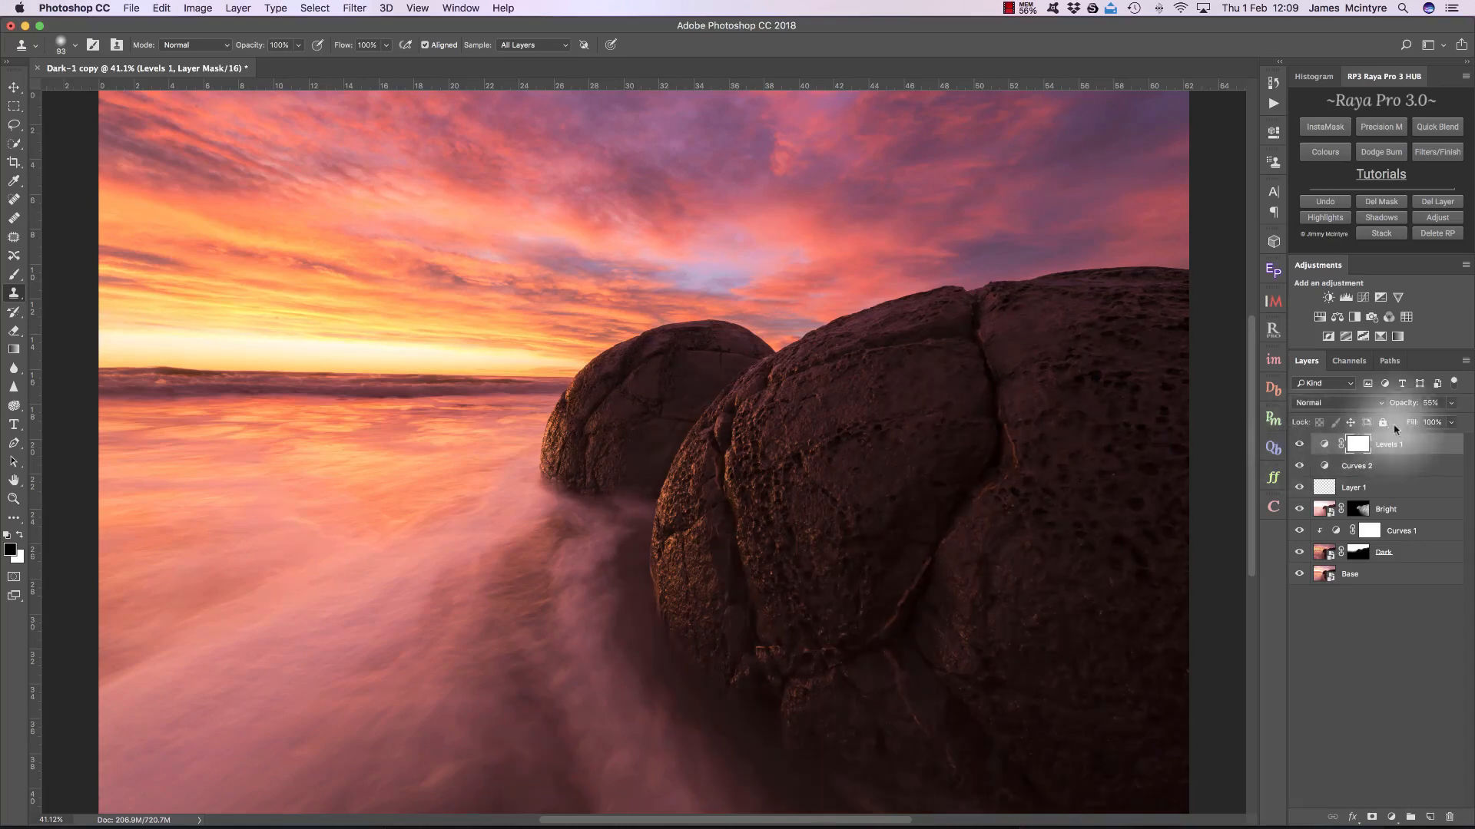
# Darken the Levels adjustment's midtones slightly and reduce the layer's opacity to 47%.
pyautogui.moveTo(1410, 409); pyautogui.dragTo(1407, 409)
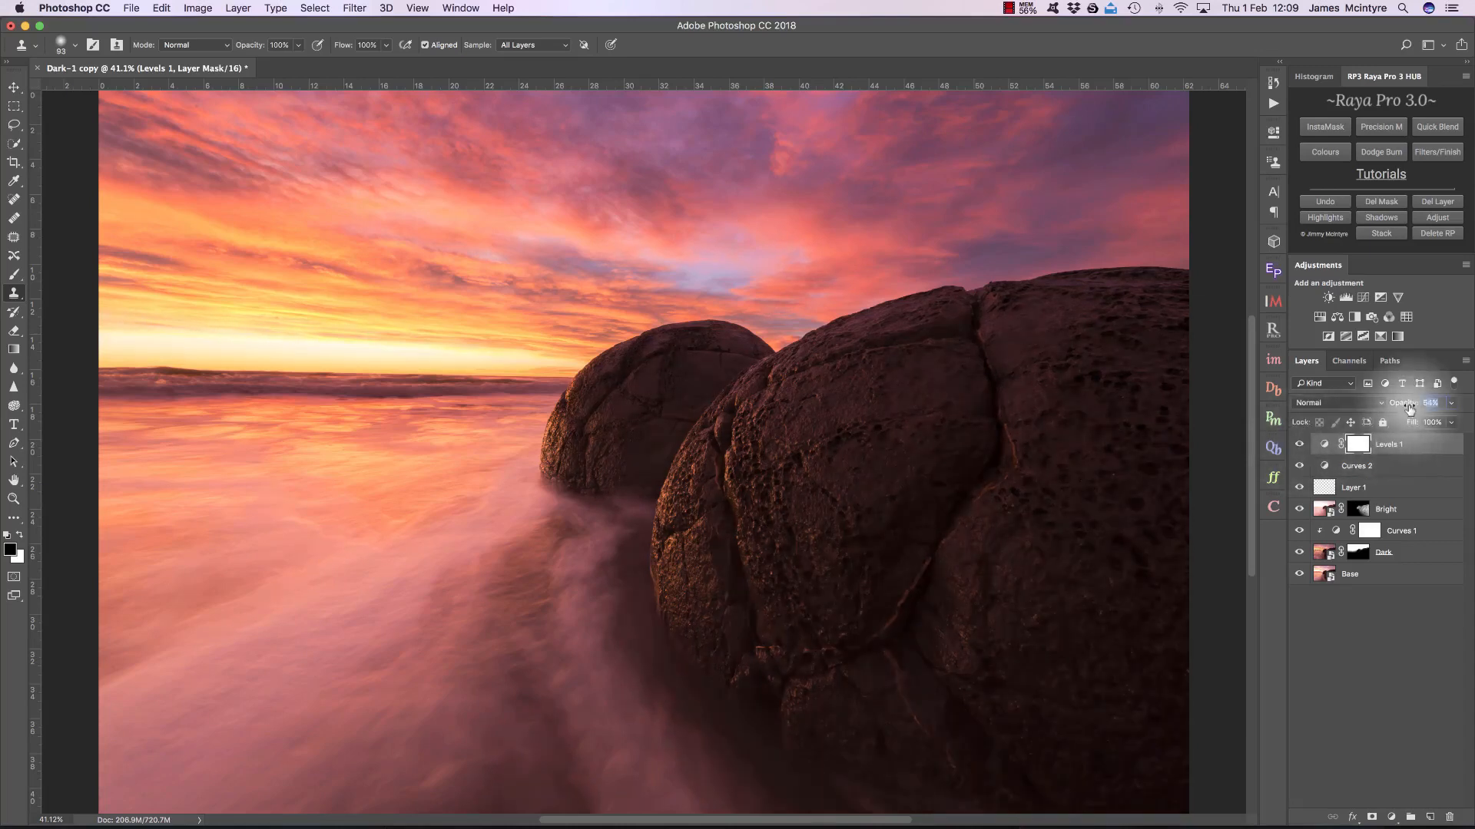
pyautogui.doubleClick(1323, 444)
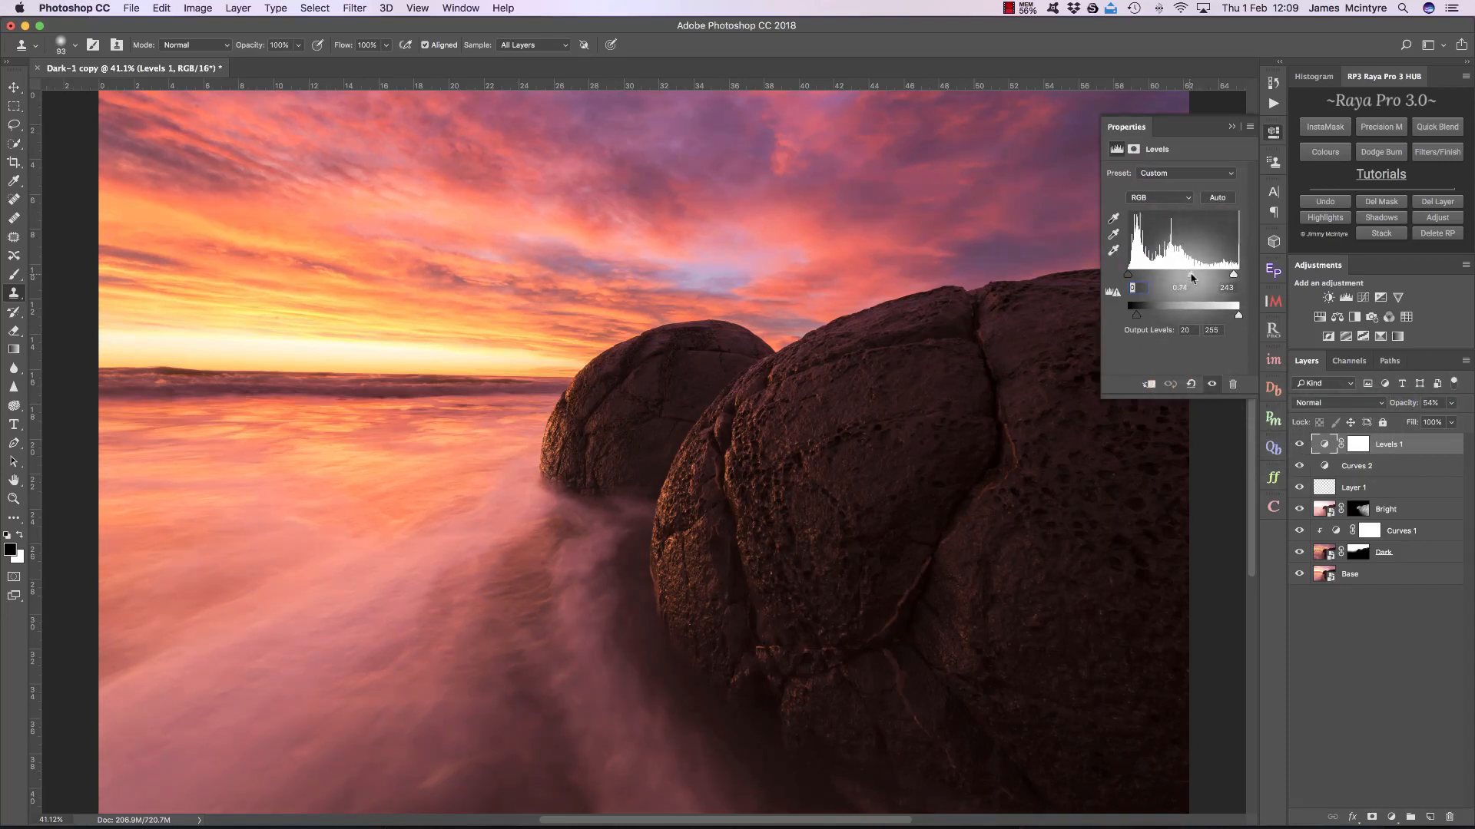
pyautogui.click(1234, 129)
pyautogui.click(1301, 446)
pyautogui.click(1301, 446)
pyautogui.click(1301, 445)
pyautogui.click(1301, 446)
pyautogui.click(1406, 405)
pyautogui.moveTo(1406, 410); pyautogui.dragTo(1404, 410)
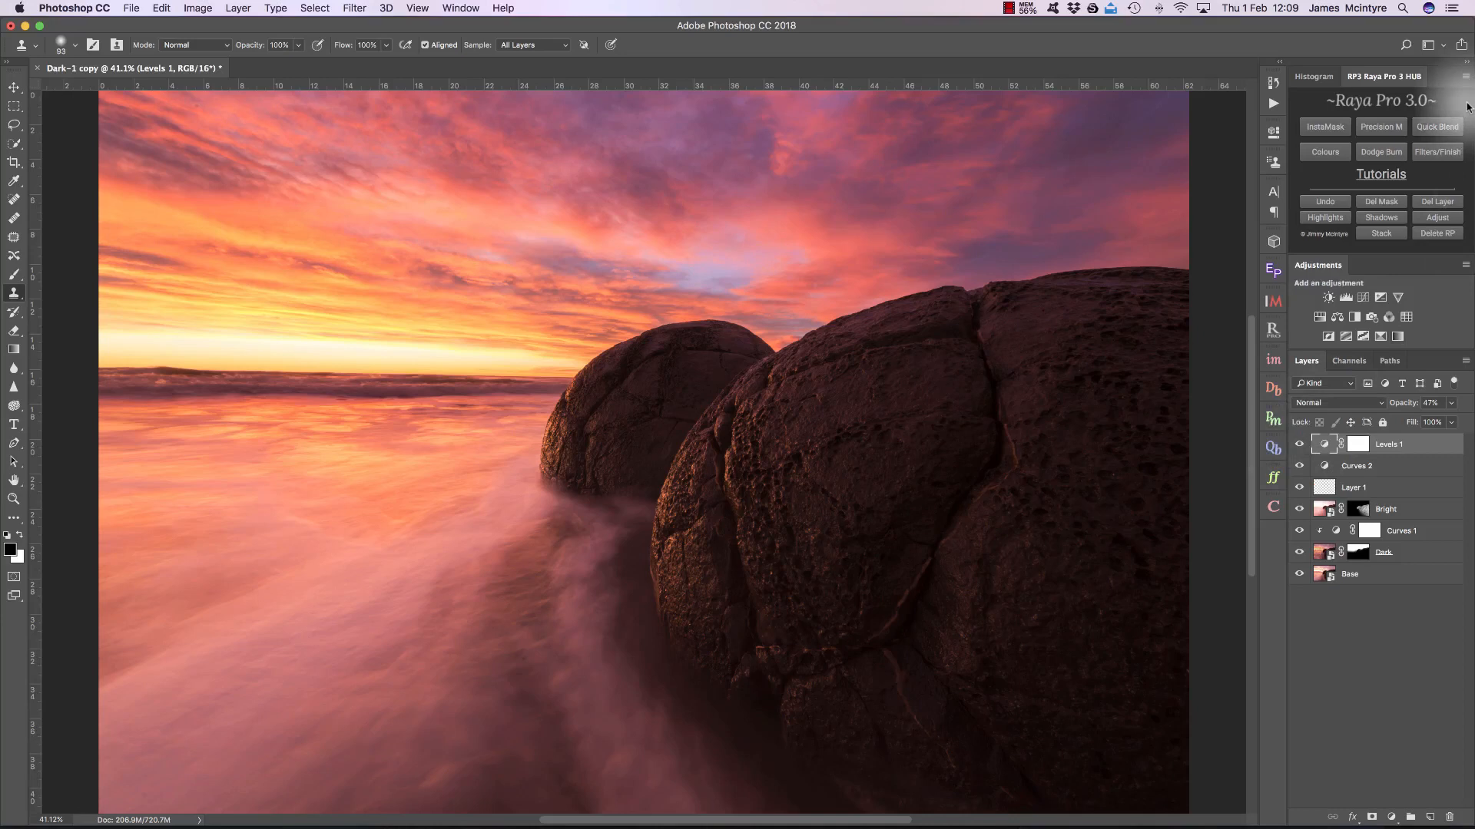
# Try the Orton Effect Bright from Dodge & Burn with a 41-pixel Gaussian Blur and reduced layer opacity.
pyautogui.click(1383, 153)
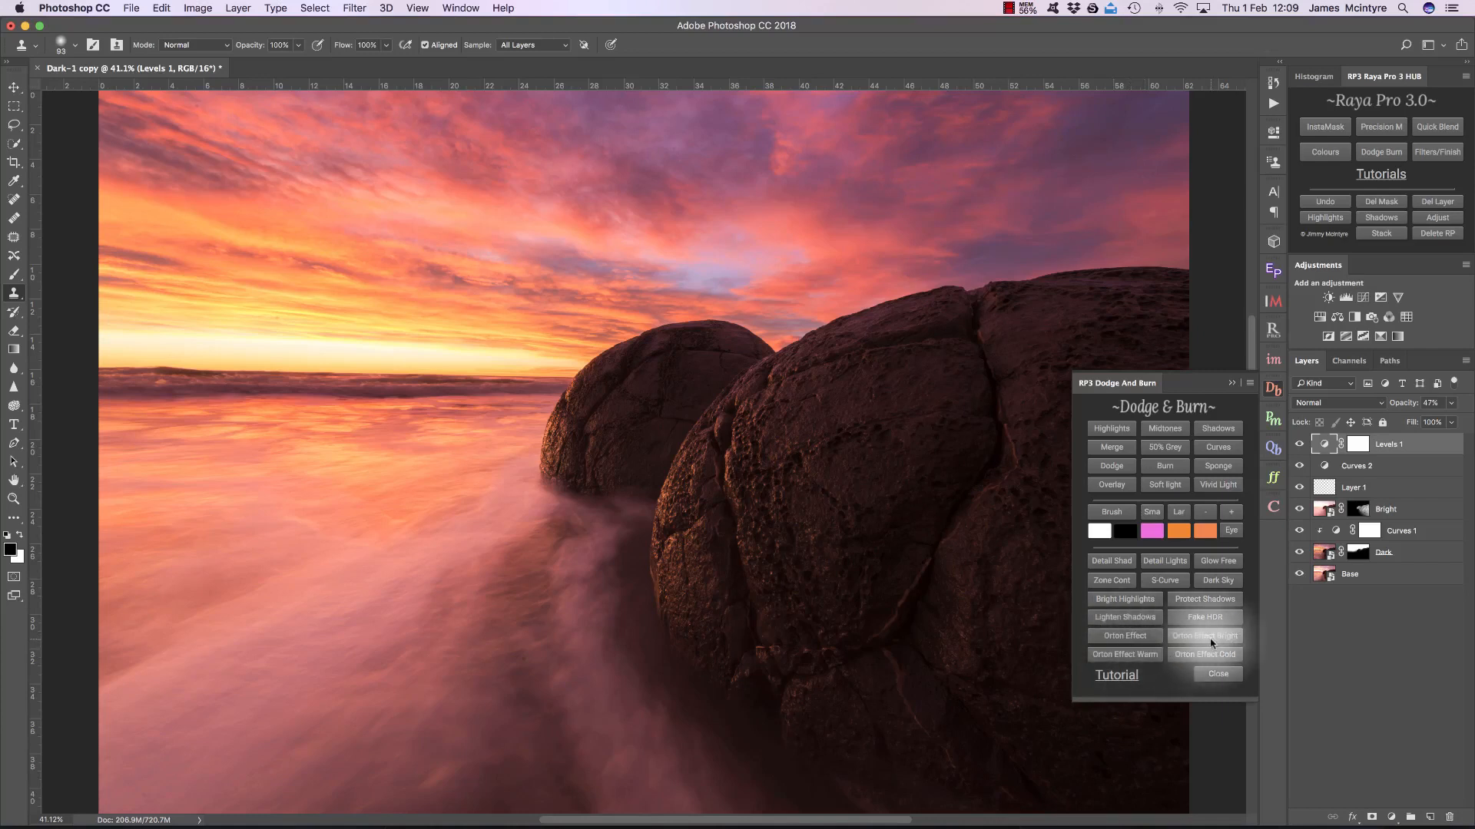
pyautogui.click(1212, 642)
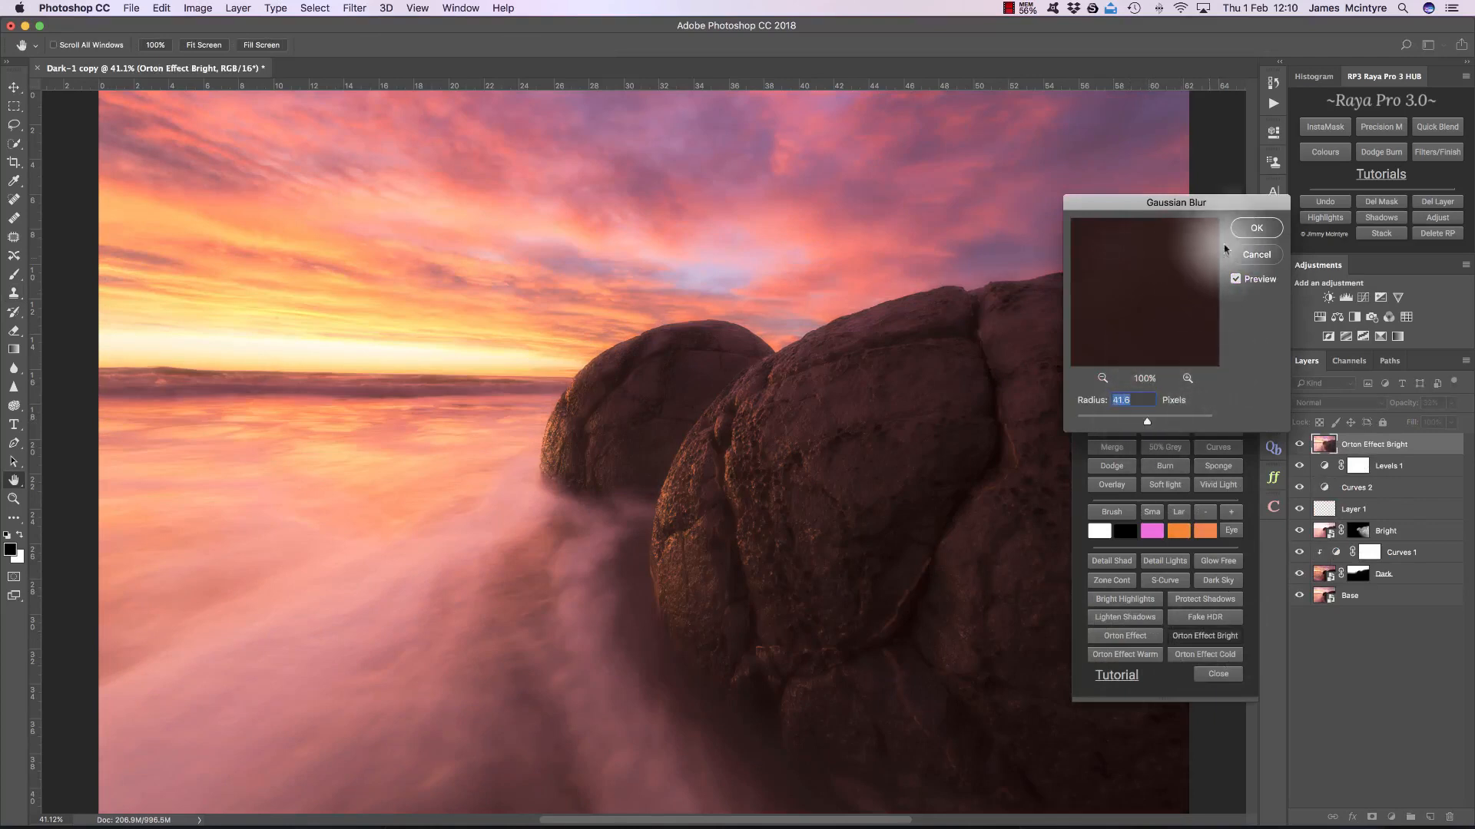
pyautogui.click(1255, 230)
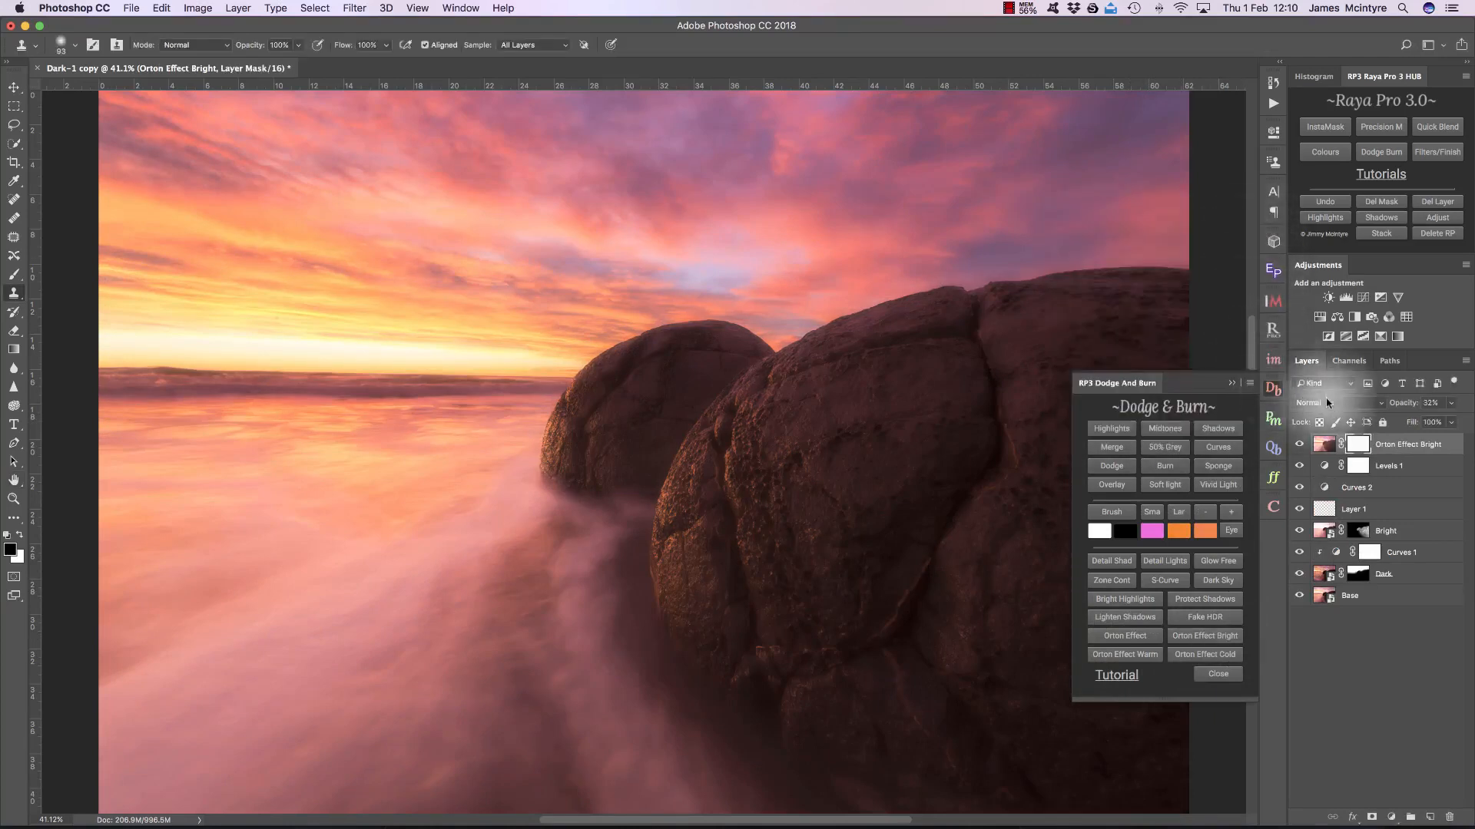
pyautogui.moveTo(1410, 408); pyautogui.dragTo(1399, 408)
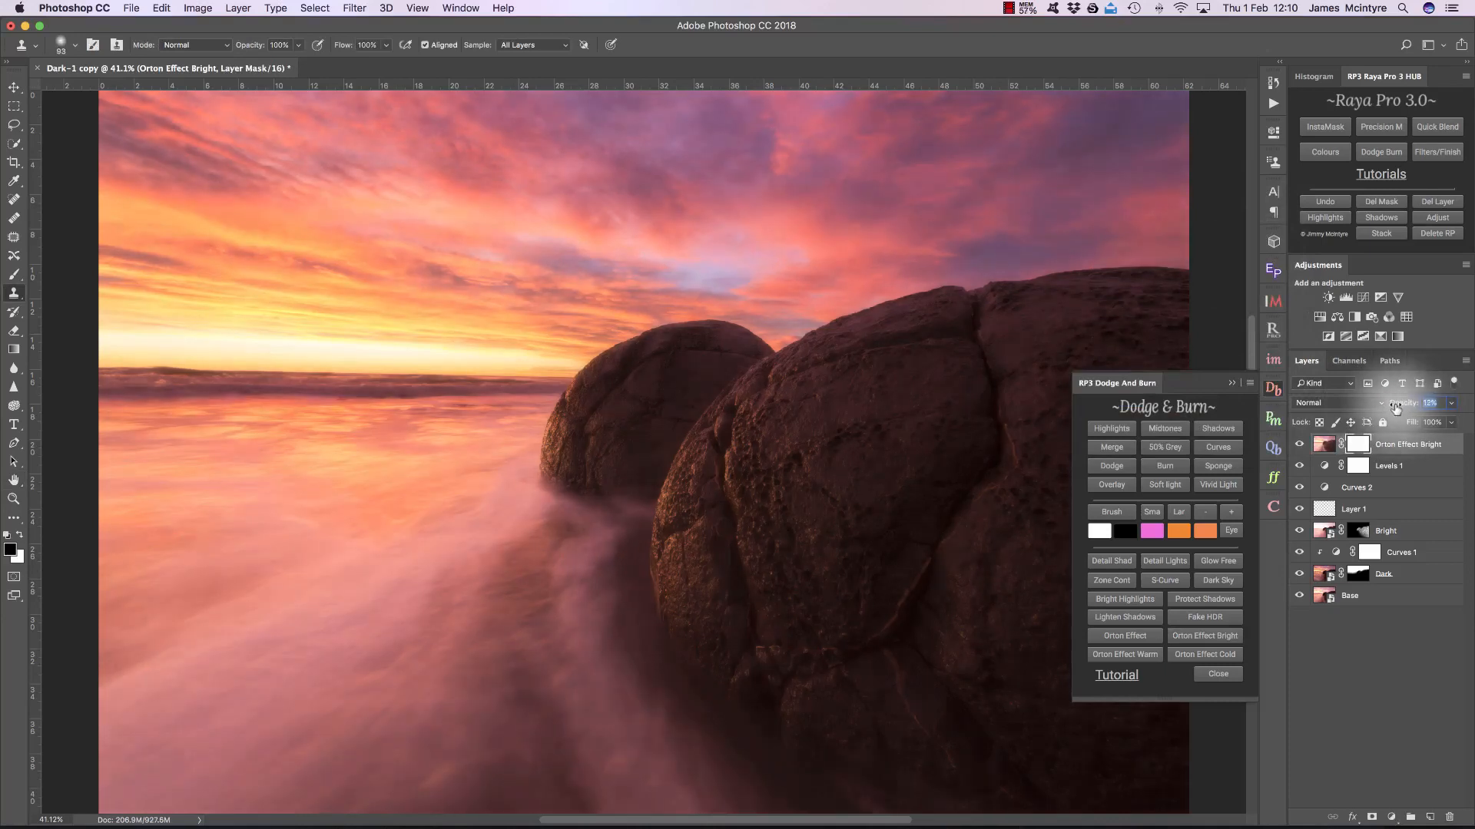
pyautogui.moveTo(1395, 407); pyautogui.dragTo(1394, 408)
pyautogui.click(1299, 444)
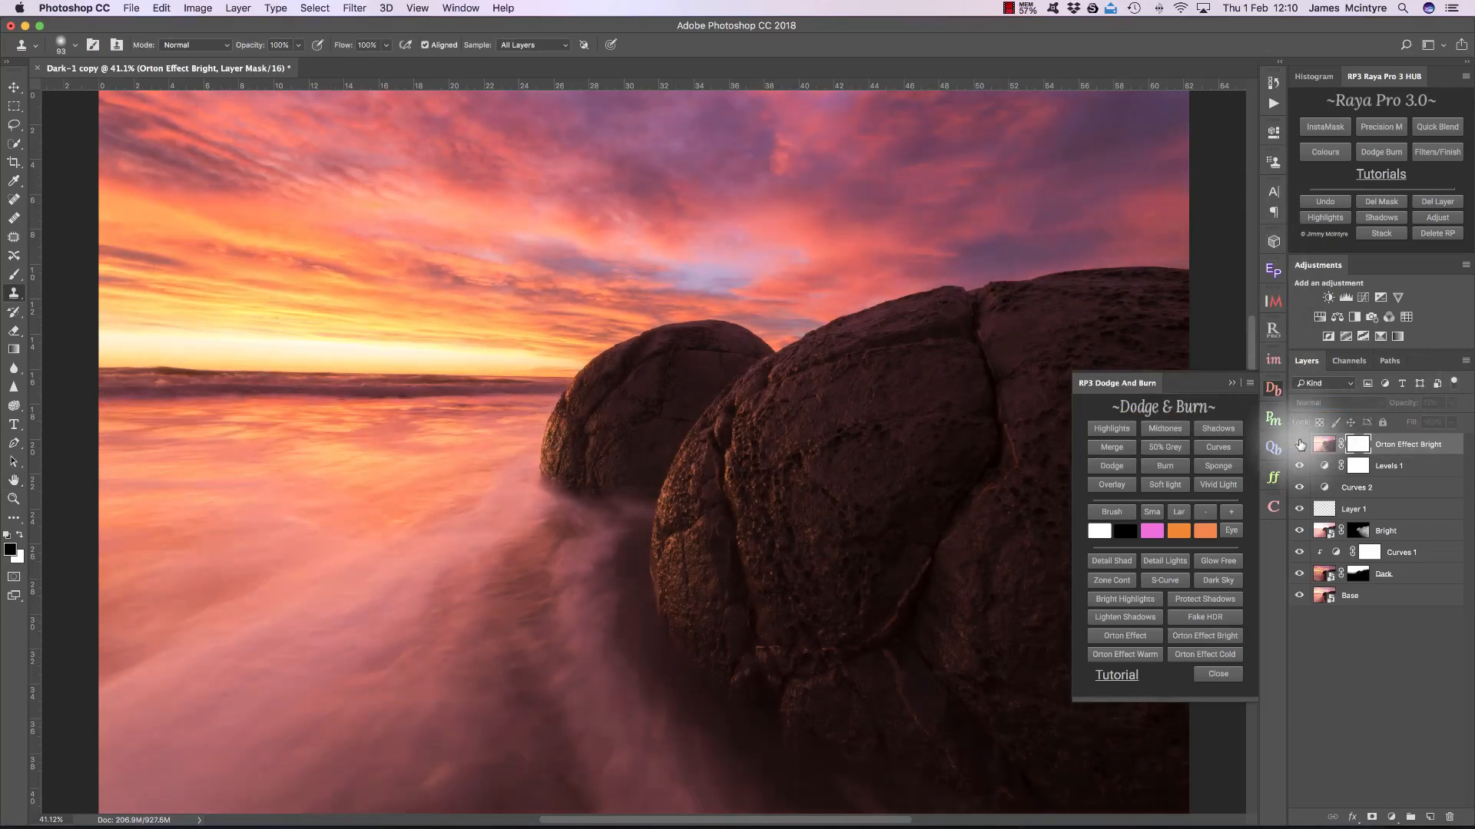
pyautogui.click(1299, 444)
pyautogui.moveTo(1378, 442); pyautogui.dragTo(1449, 817)
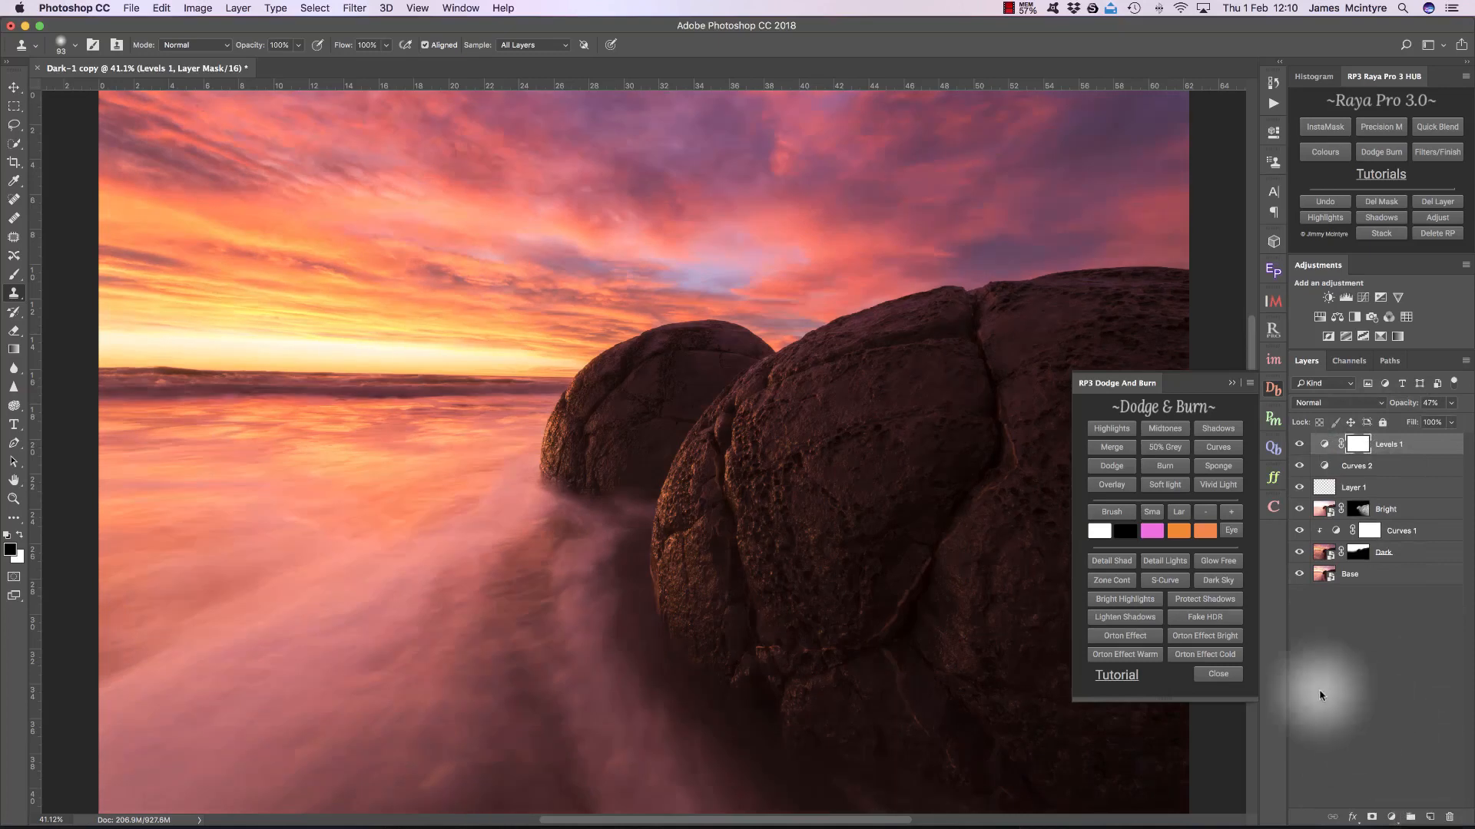
# Apply the standard Orton Effect with a 47.2-pixel Gaussian Blur and Levels inputs of 8, 1.09 and 212.
pyautogui.click(1144, 636)
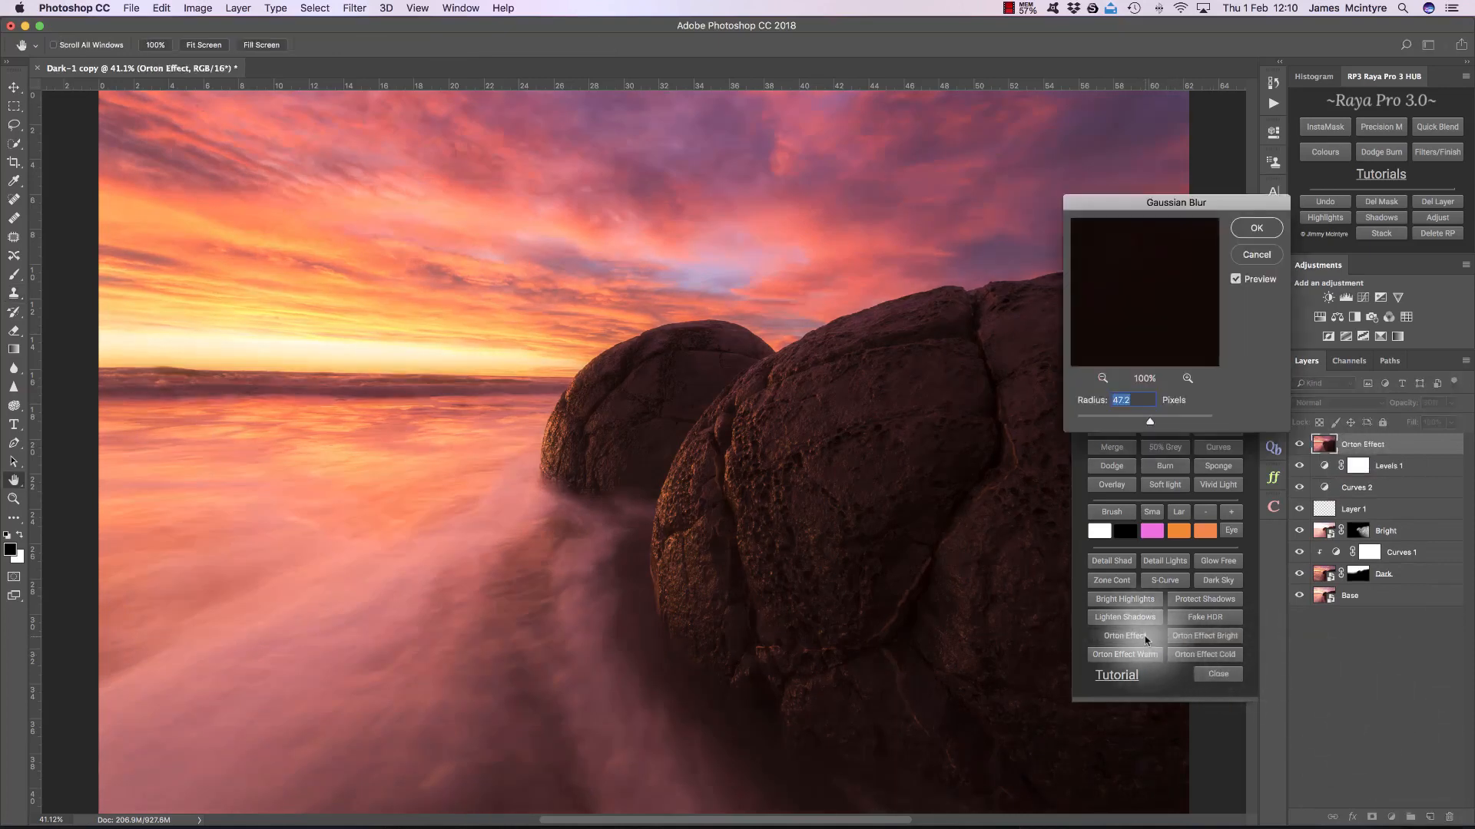
pyautogui.click(1255, 235)
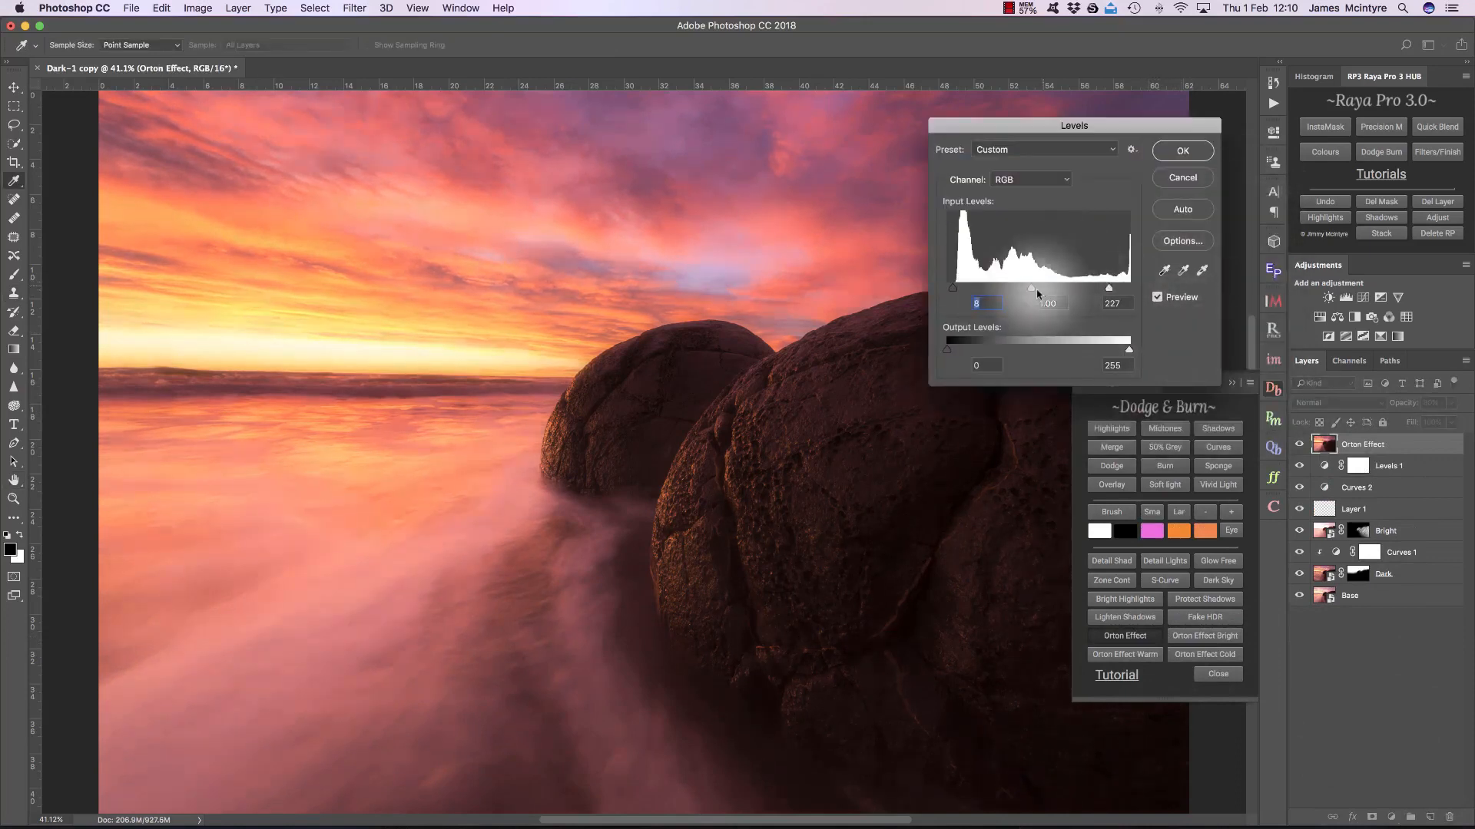
pyautogui.click(1020, 288)
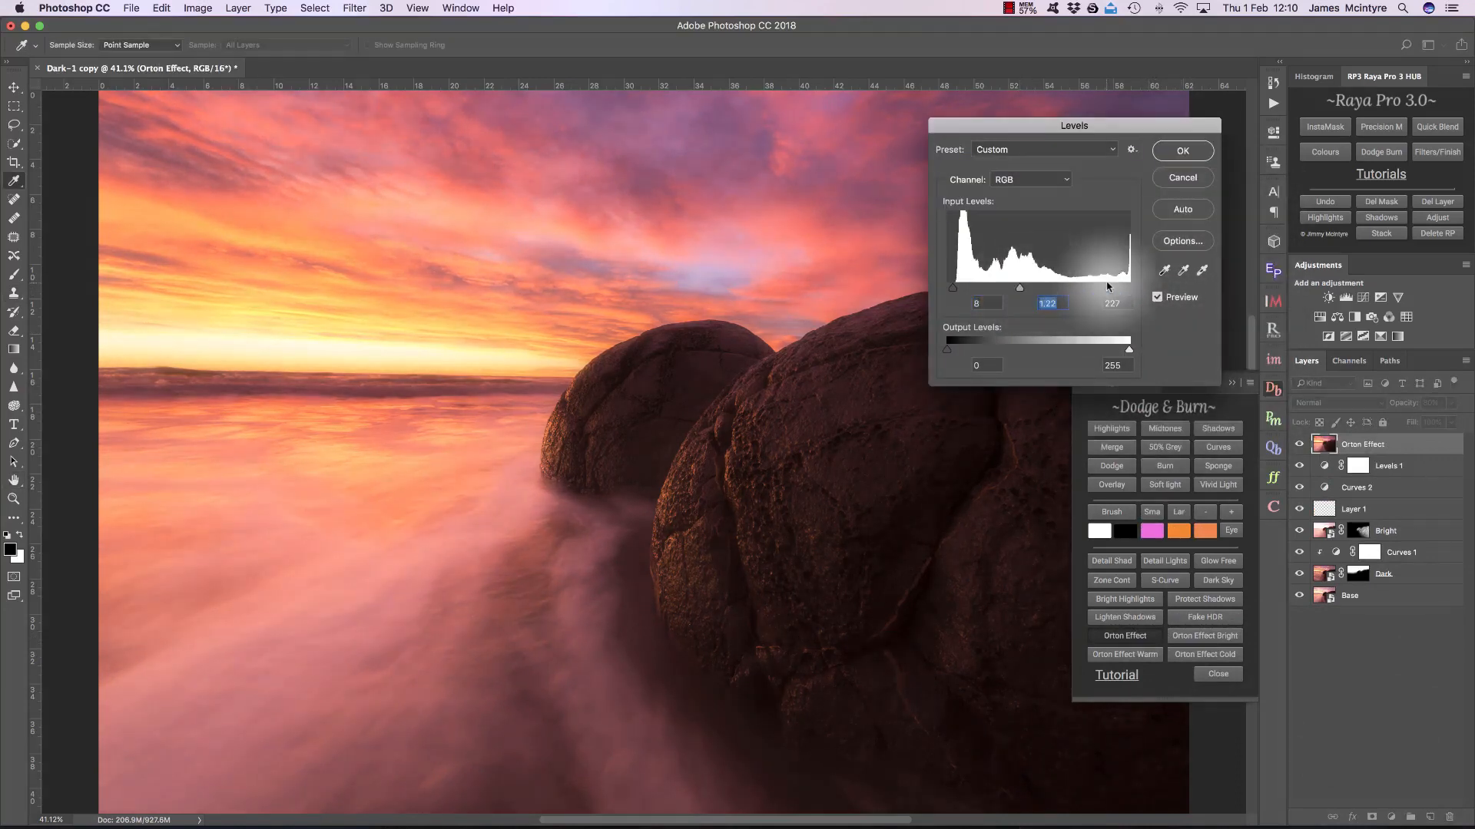
pyautogui.moveTo(1106, 288); pyautogui.dragTo(1098, 288)
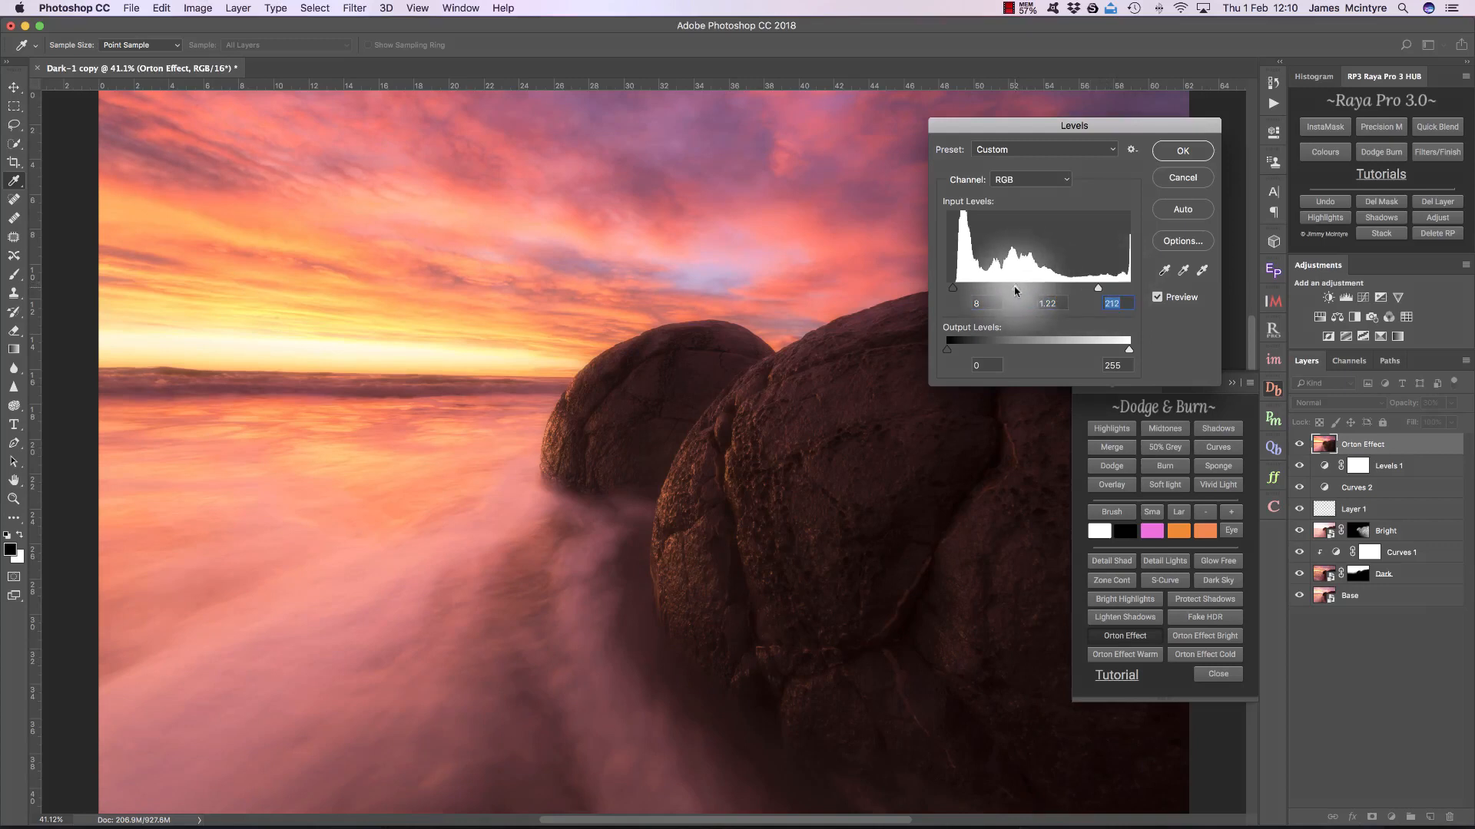
pyautogui.click(1182, 150)
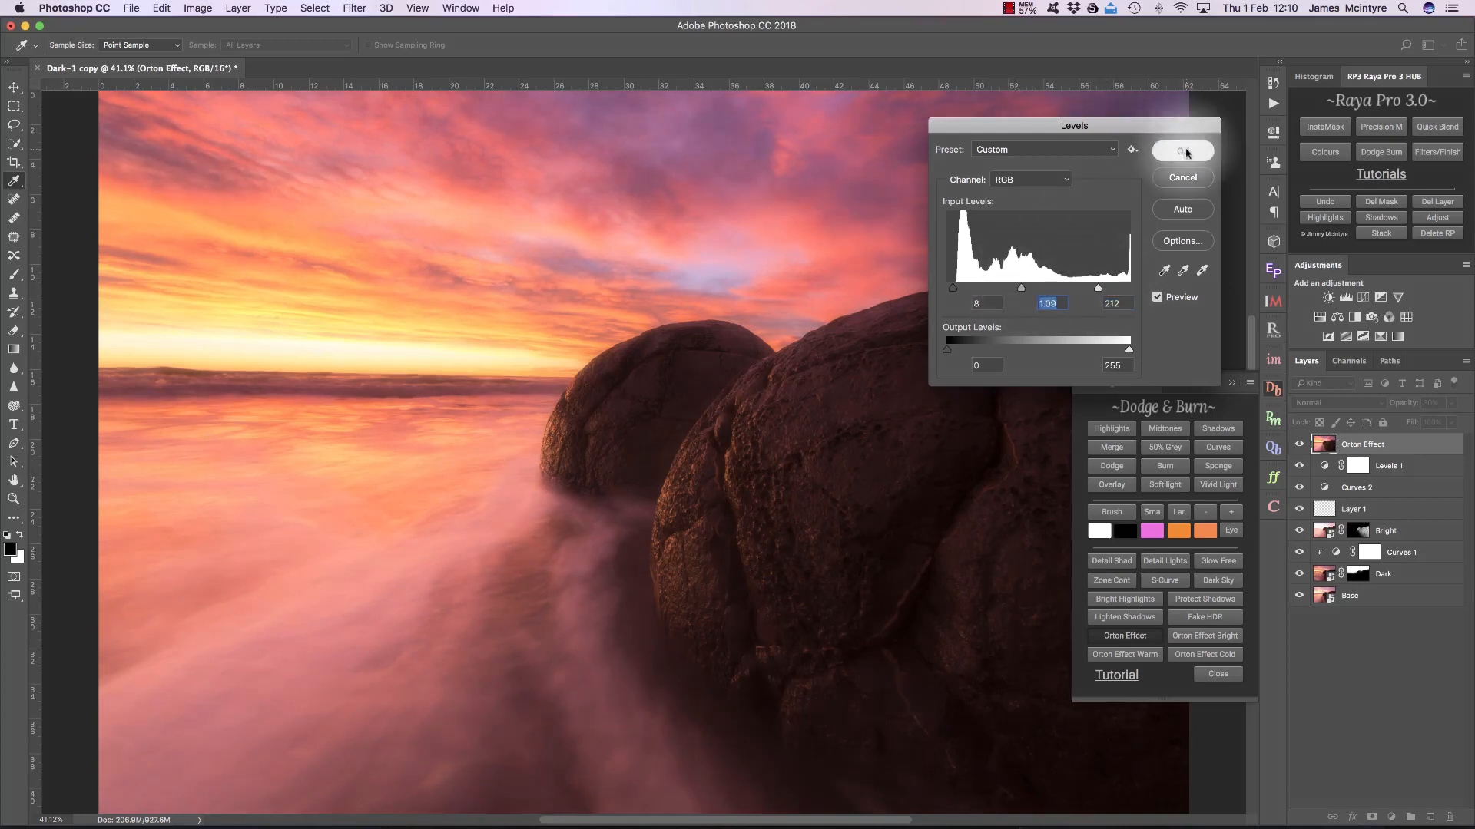
# Lower the Orton Effect layer's opacity to 9% and compare the image with and without it.
pyautogui.moveTo(1410, 404); pyautogui.dragTo(1390, 405)
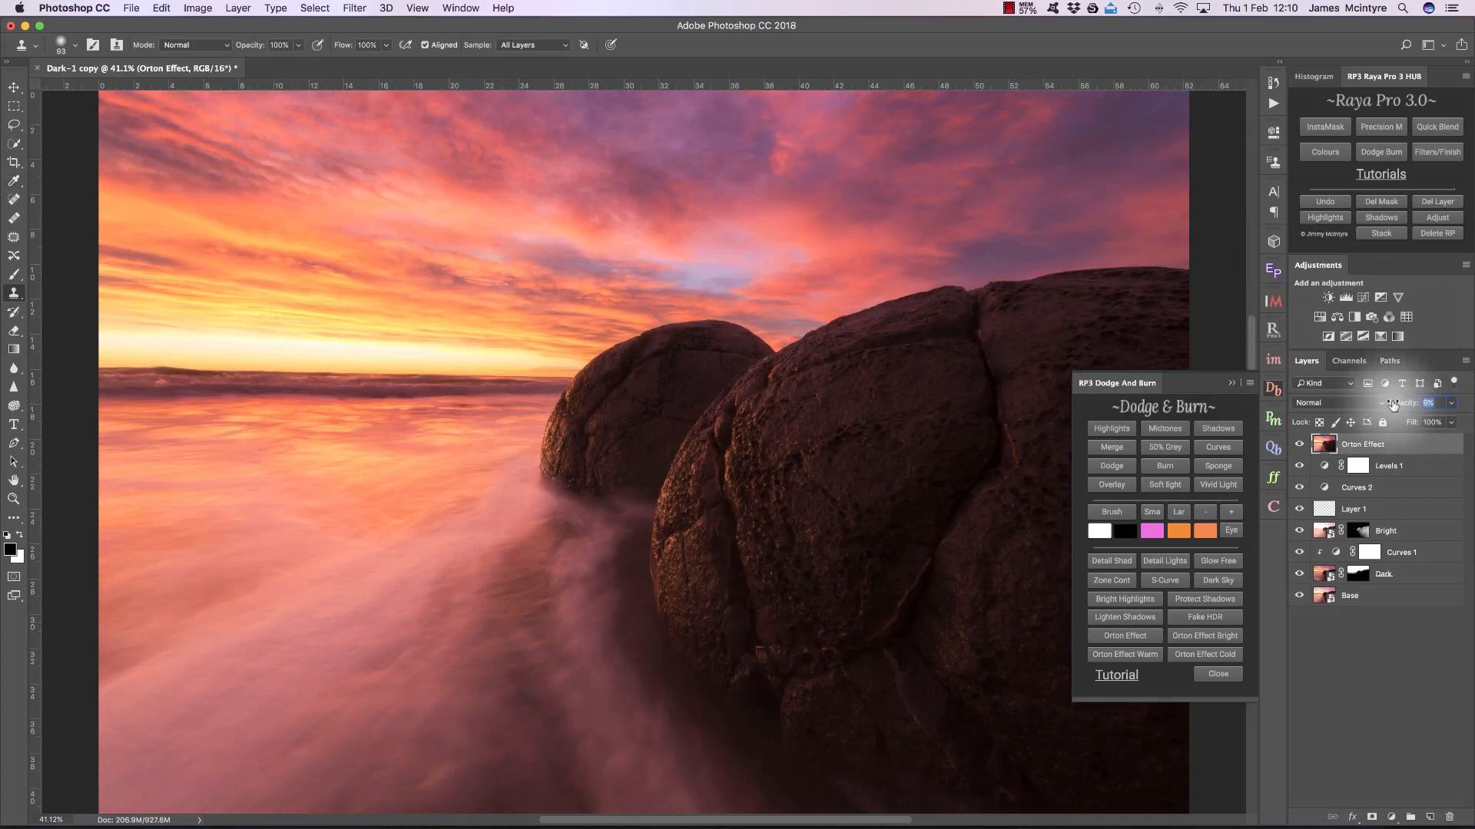
pyautogui.click(1297, 447)
pyautogui.click(1296, 447)
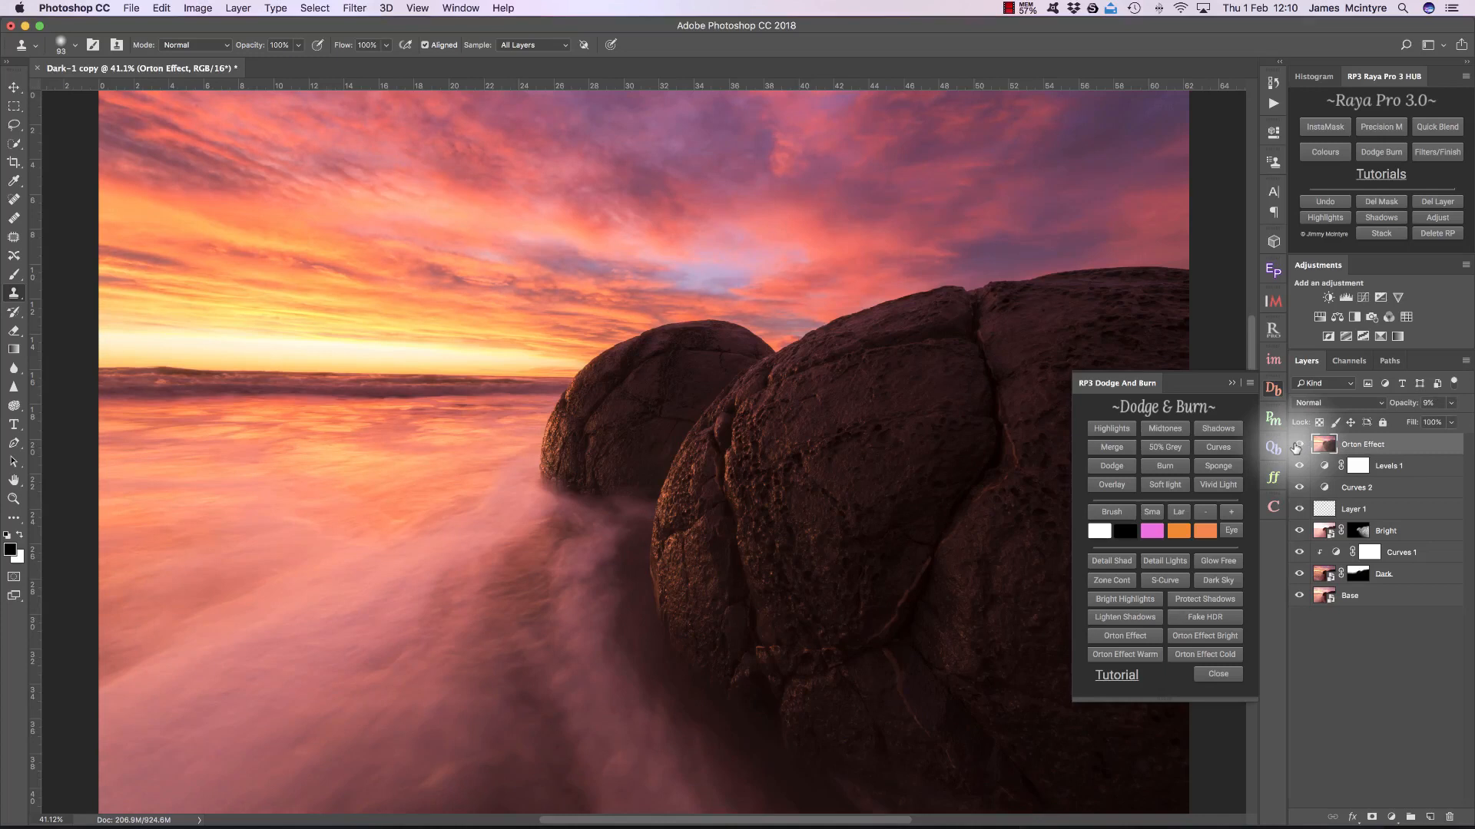
# Add a Levels adjustment above the Orton Effect layer and lower its white input level to 233.
pyautogui.click(1273, 389)
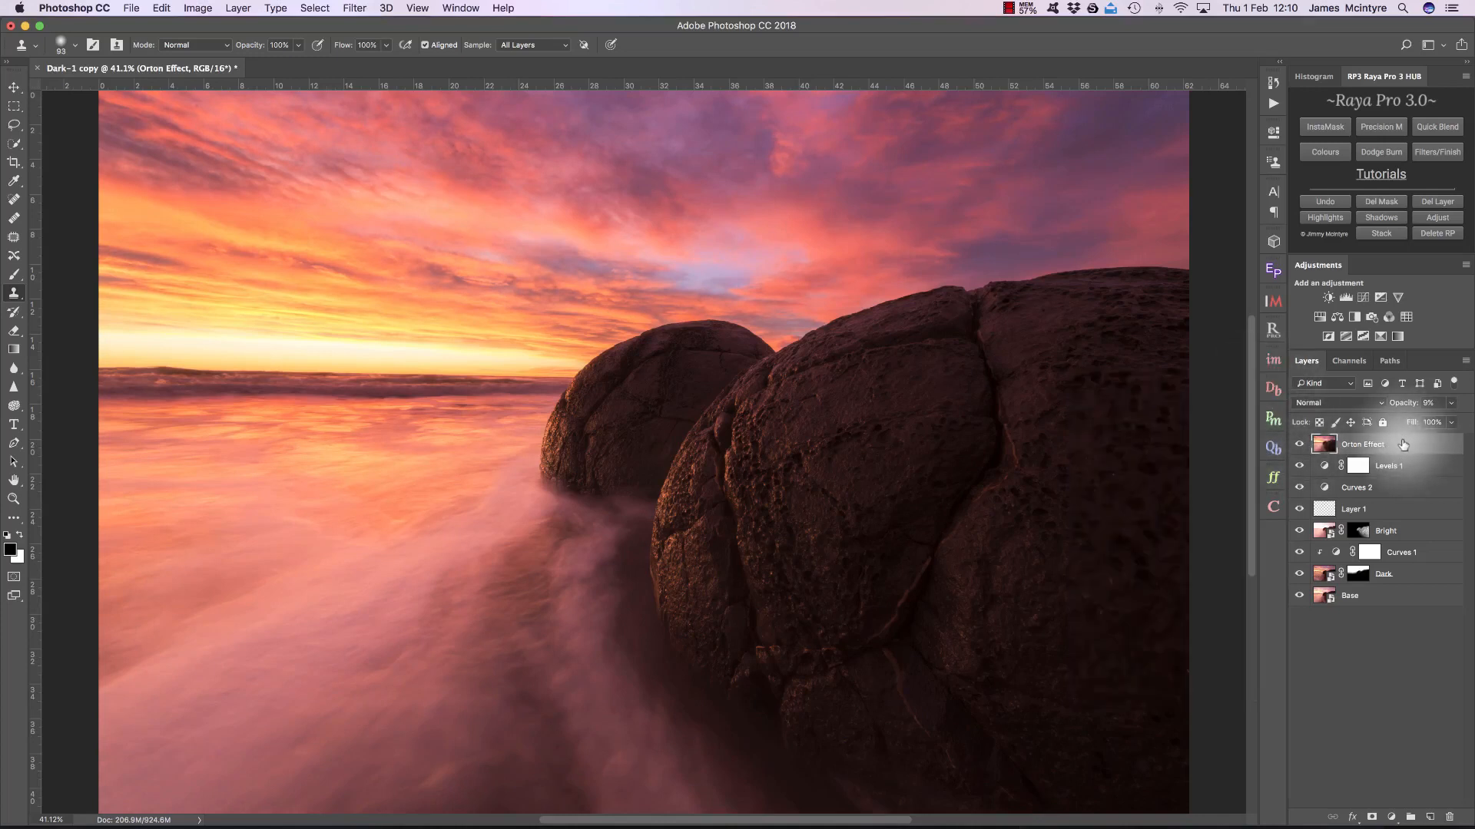
pyautogui.click(1346, 298)
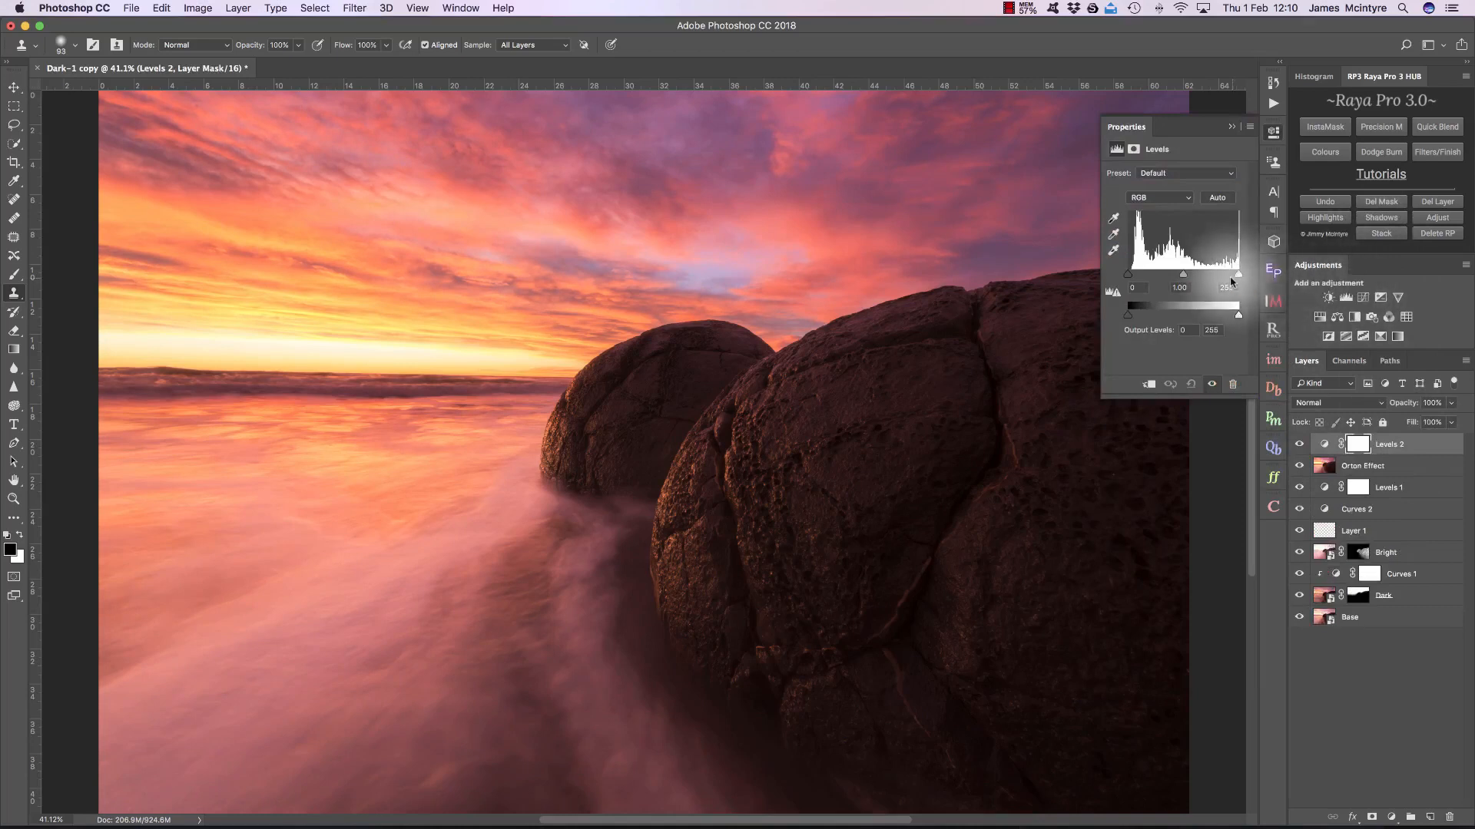
pyautogui.moveTo(1238, 275); pyautogui.dragTo(1234, 276)
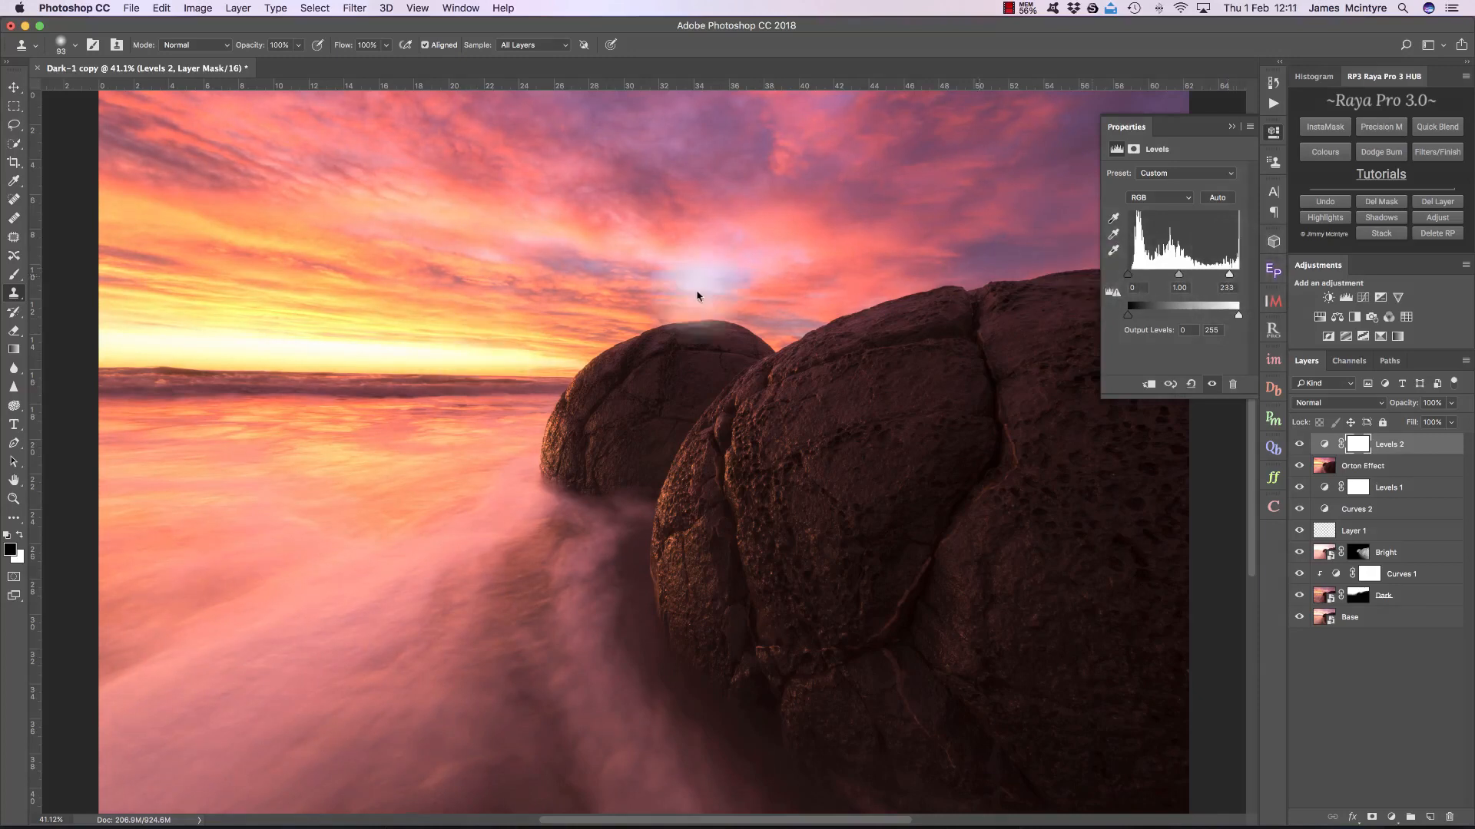
pyautogui.click(1231, 128)
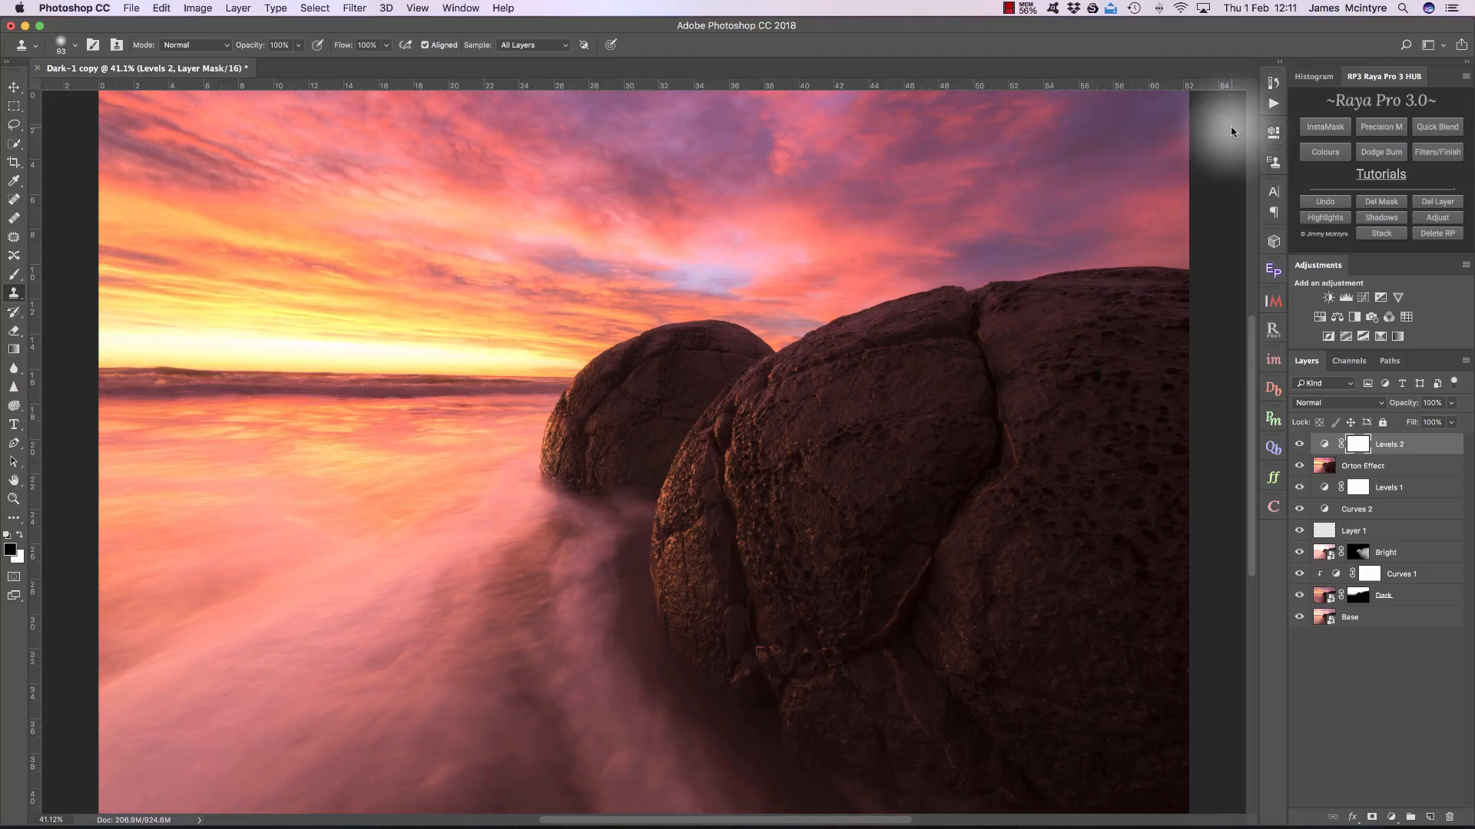
# Create an InstaMask Brights 2 luminosity mask, refine its midtones to 64 and highlights to 224, and load it as a selection.
pyautogui.click(1273, 359)
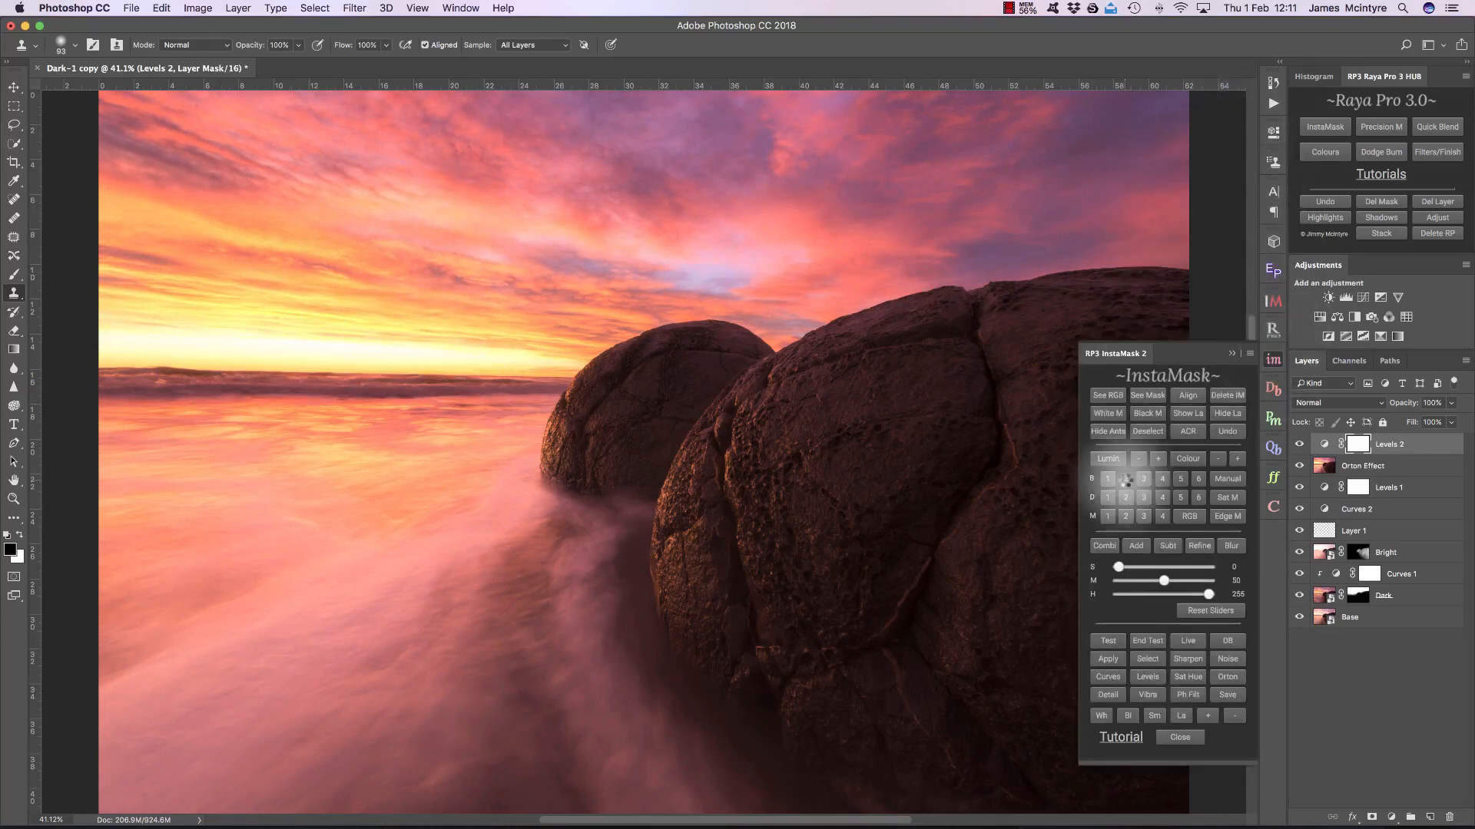
pyautogui.click(1125, 481)
pyautogui.moveTo(1209, 595); pyautogui.dragTo(1177, 585)
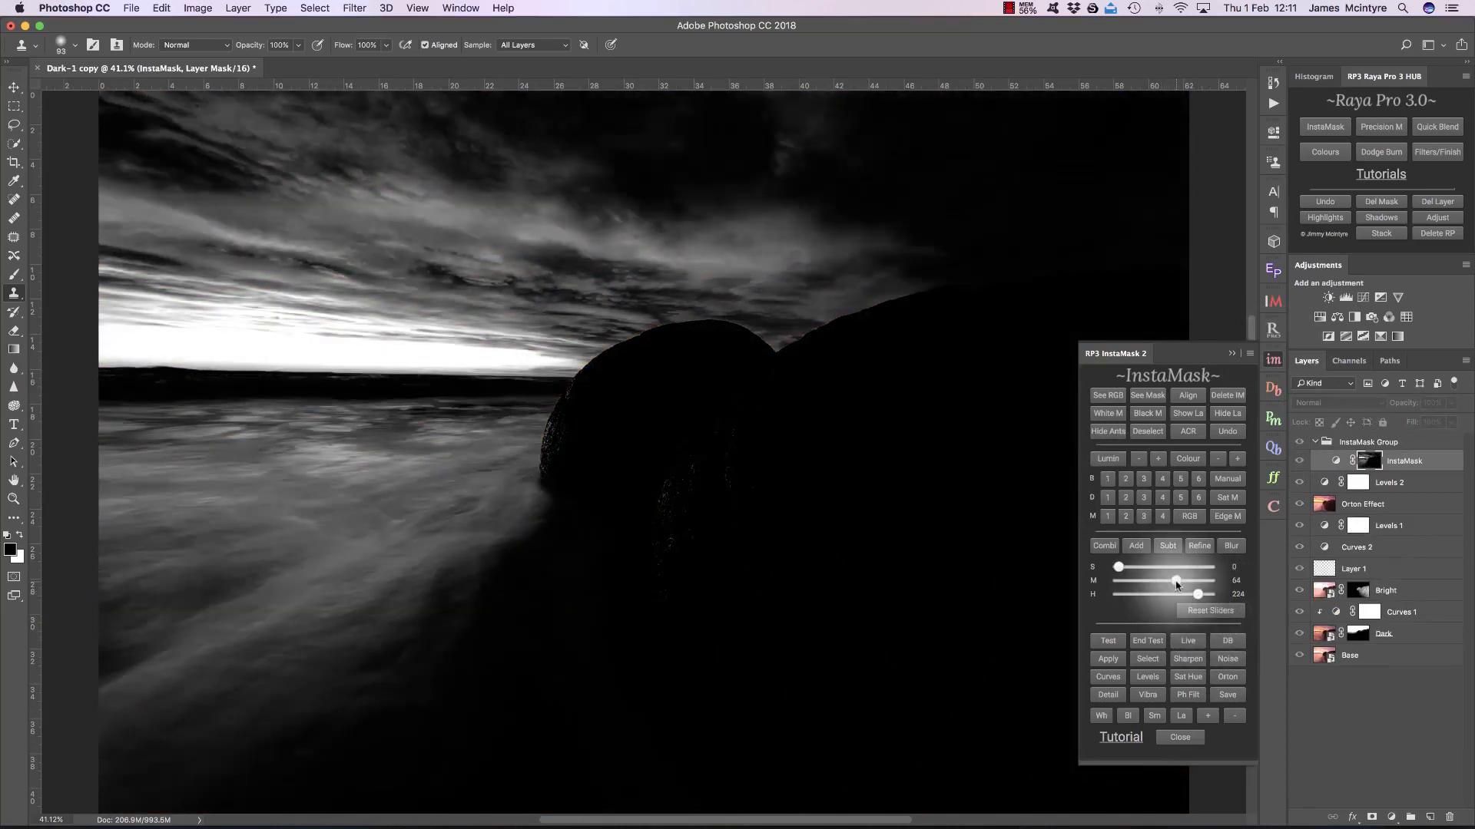
pyautogui.click(1148, 659)
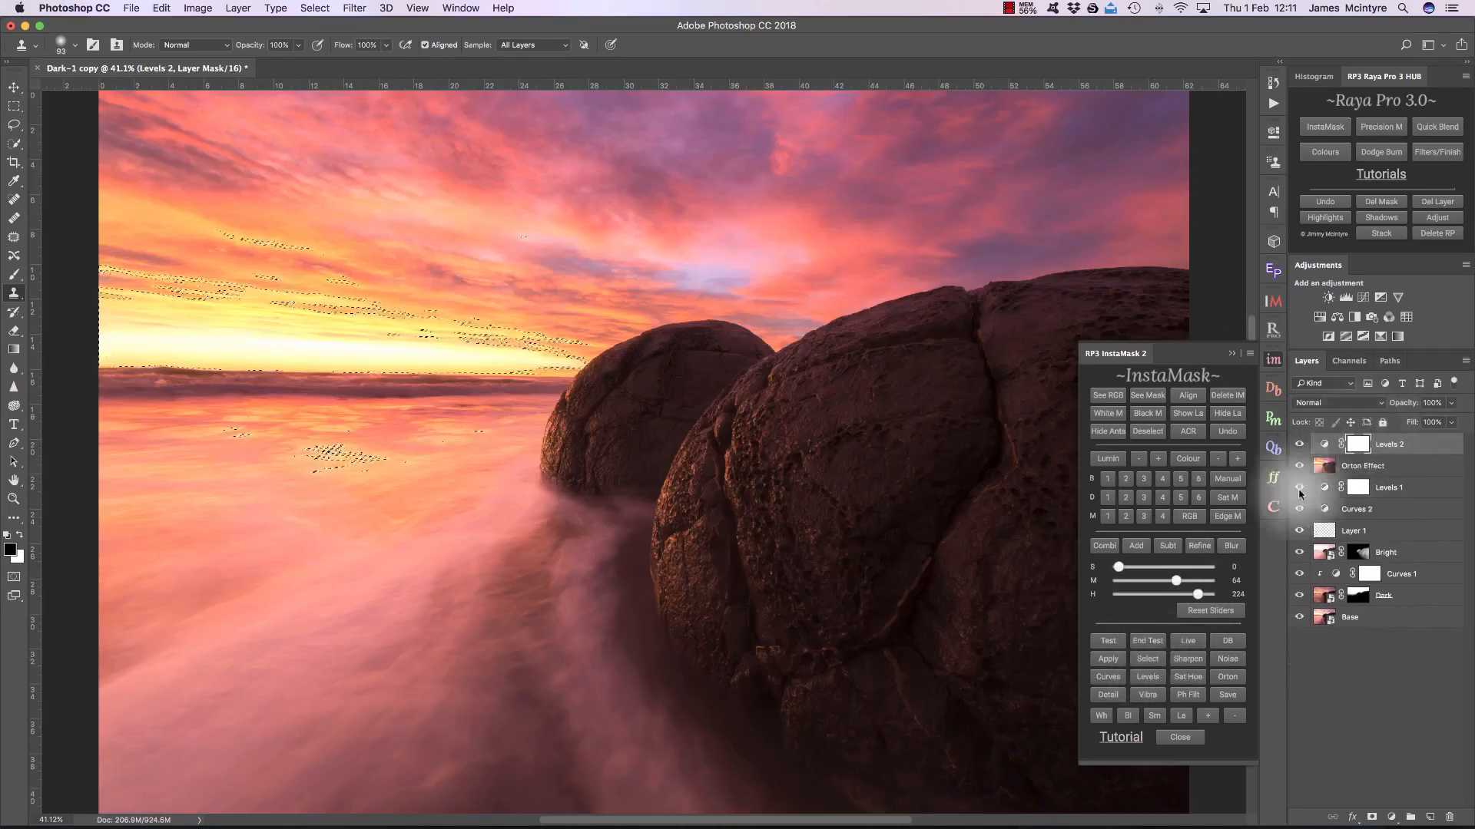
# Paint black at 100% opacity through the hidden selection on the Levels 2 mask over the bright sky near the horizon.
pyautogui.click(1127, 715)
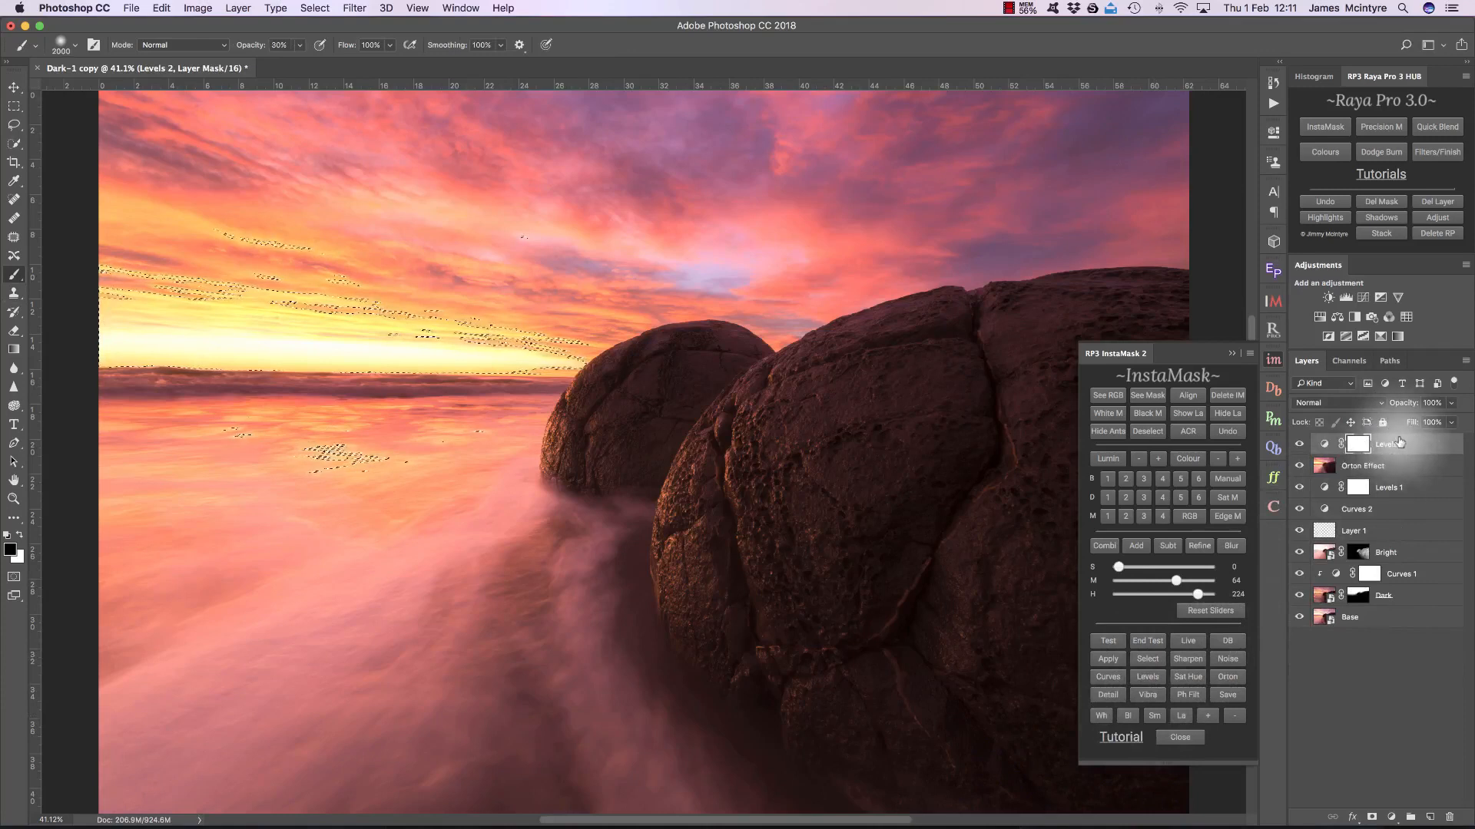
pyautogui.click(1108, 430)
pyautogui.press('0')
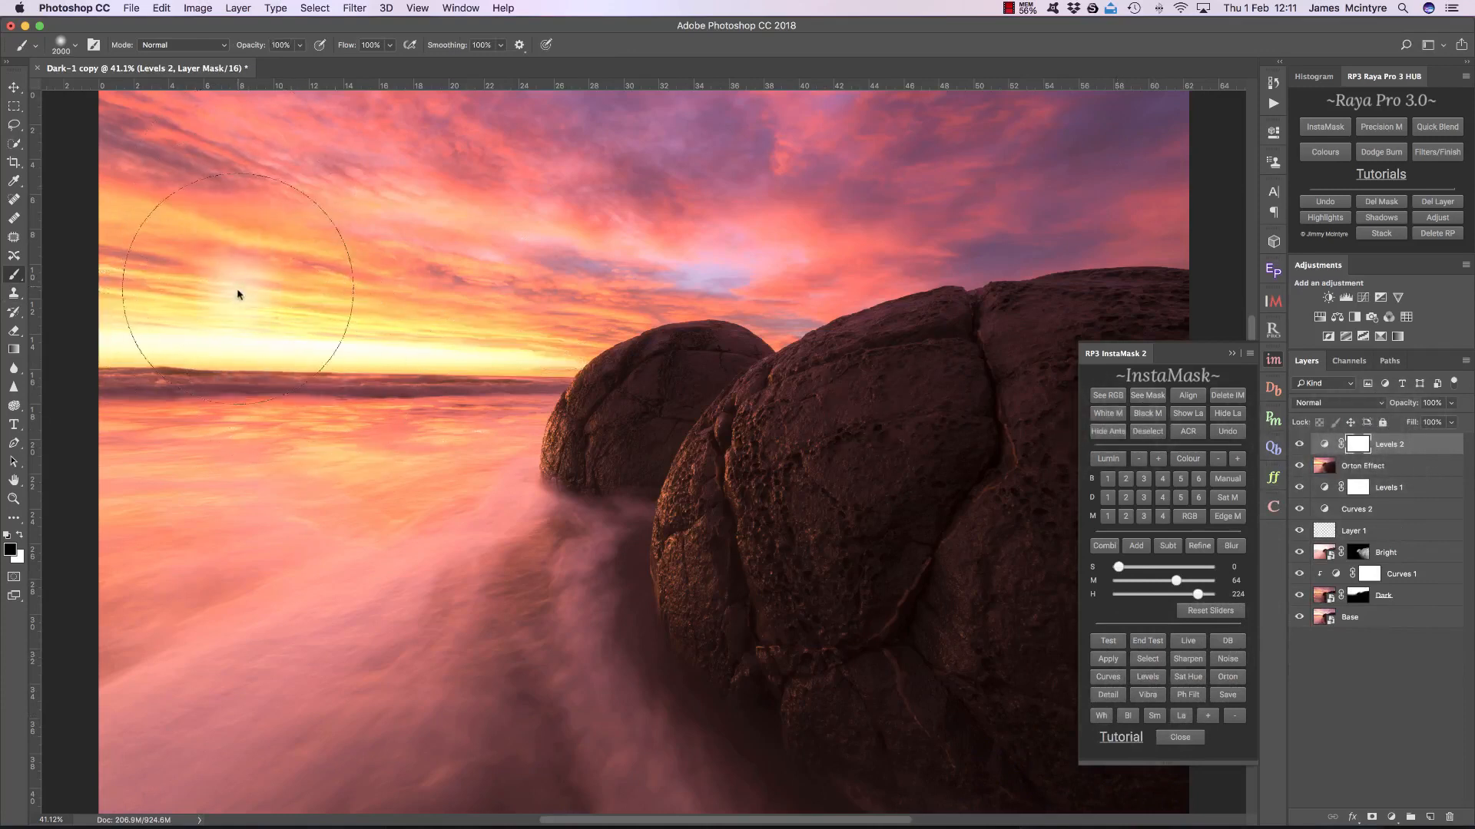
pyautogui.moveTo(264, 307); pyautogui.dragTo(107, 338)
pyautogui.moveTo(298, 359)
pyautogui.mouseDown()
pyautogui.moveTo(509, 364)
pyautogui.moveTo(334, 374)
pyautogui.moveTo(115, 350)
pyautogui.mouseUp()
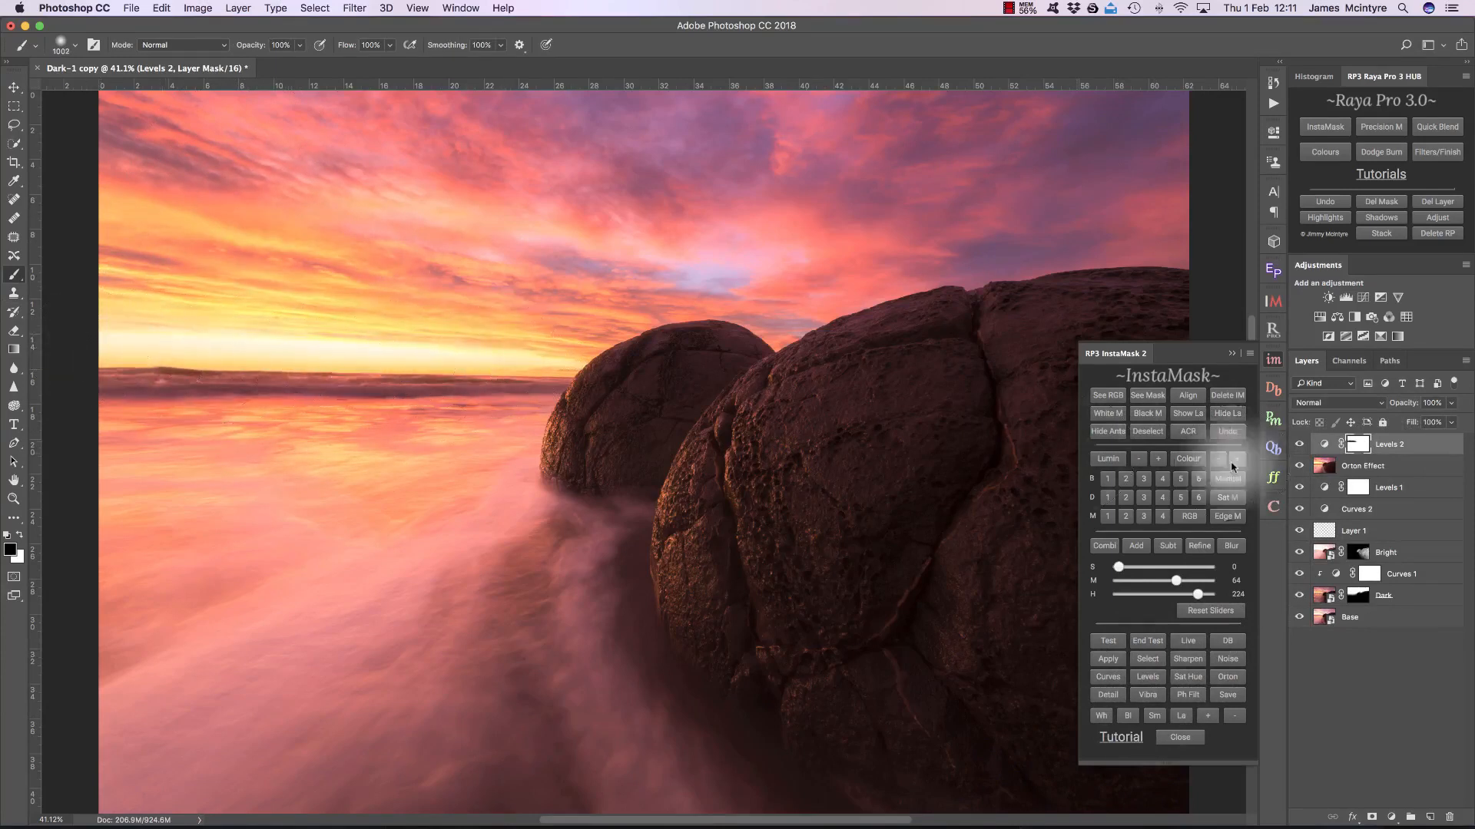
# Compare the image with and without Levels 2, and paint black on its mask over the foreground water.
pyautogui.click(1299, 444)
pyautogui.click(1299, 444)
pyautogui.click(1300, 444)
pyautogui.click(1300, 444)
pyautogui.click(1299, 444)
pyautogui.click(1300, 444)
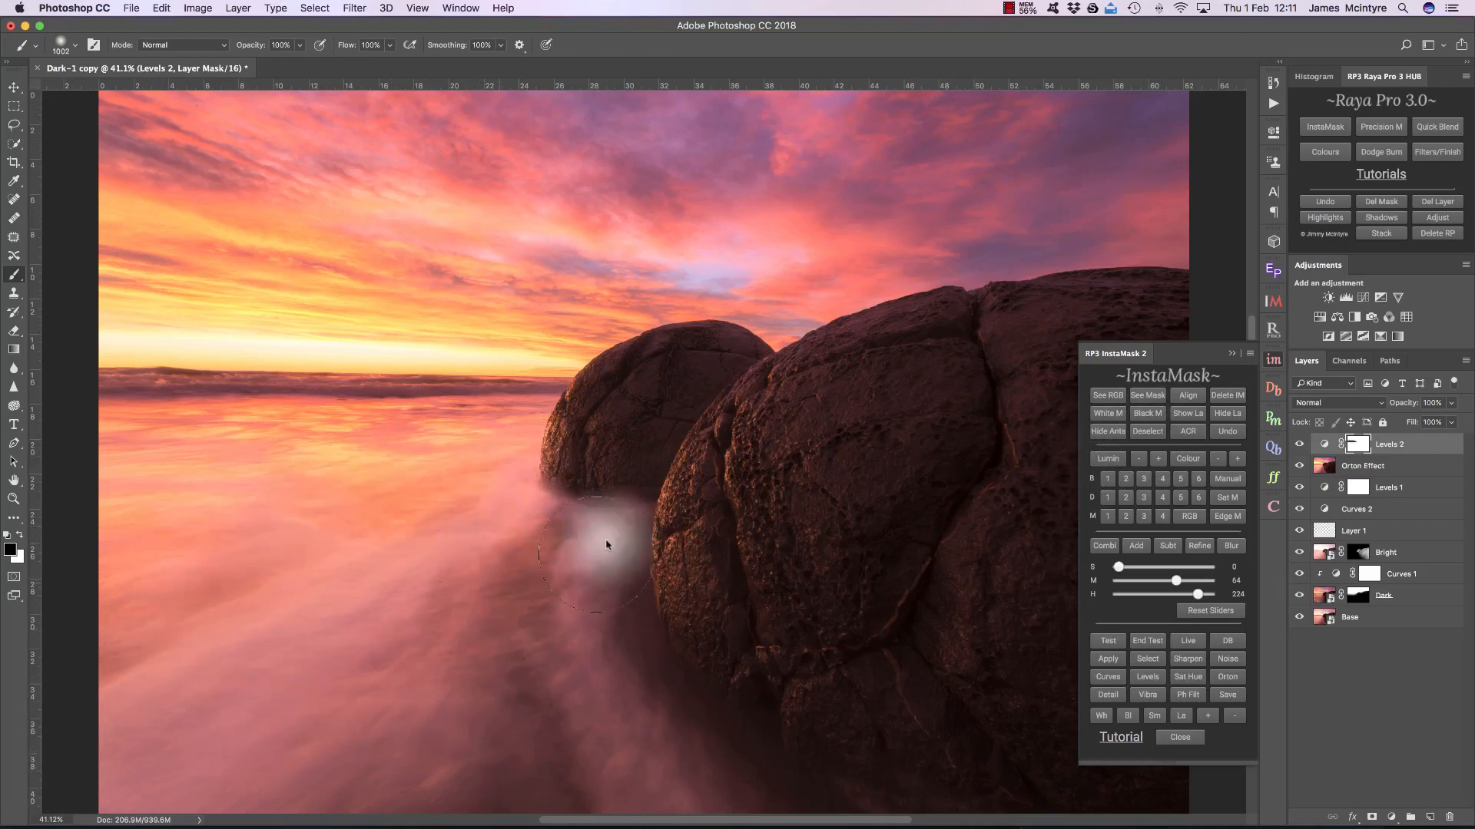
pyautogui.moveTo(517, 609)
pyautogui.mouseDown()
pyautogui.moveTo(468, 564)
pyautogui.moveTo(154, 770)
pyautogui.moveTo(442, 703)
pyautogui.moveTo(593, 700)
pyautogui.moveTo(609, 537)
pyautogui.moveTo(203, 660)
pyautogui.mouseUp()
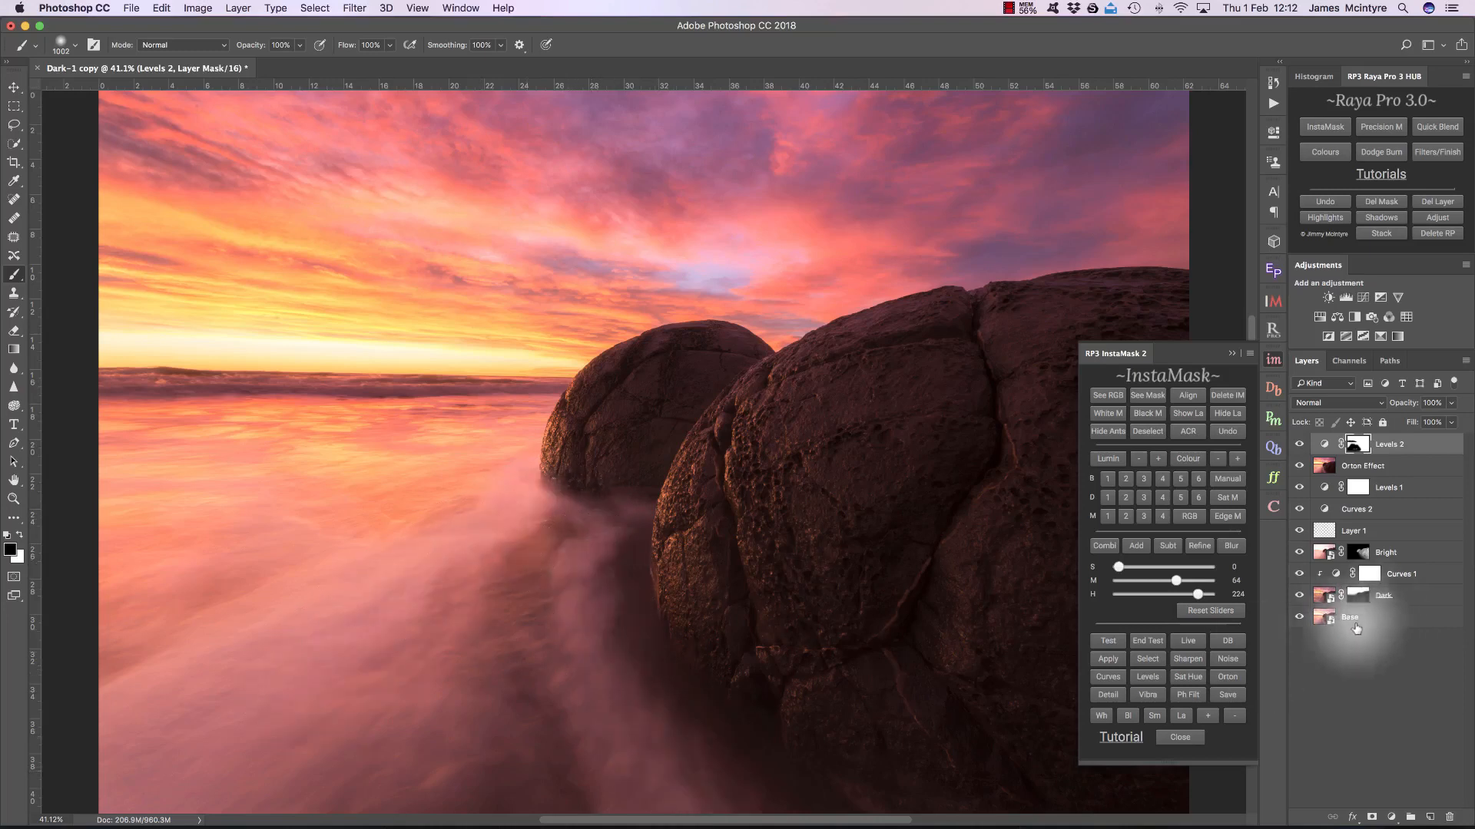
# Try raising the Base layer's Clarity to +38 in Camera Raw.
pyautogui.click(1329, 619)
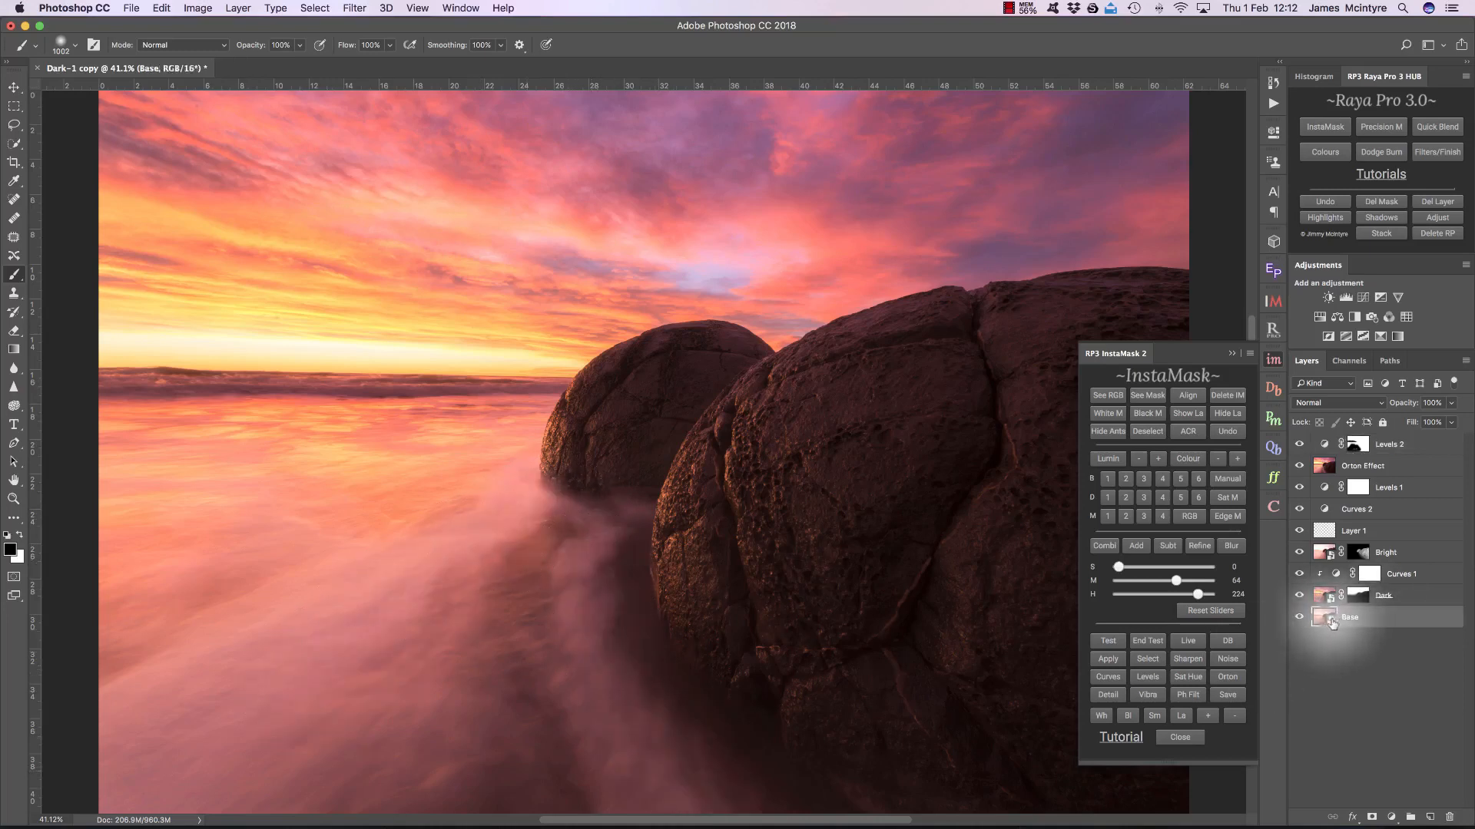
pyautogui.click(1188, 433)
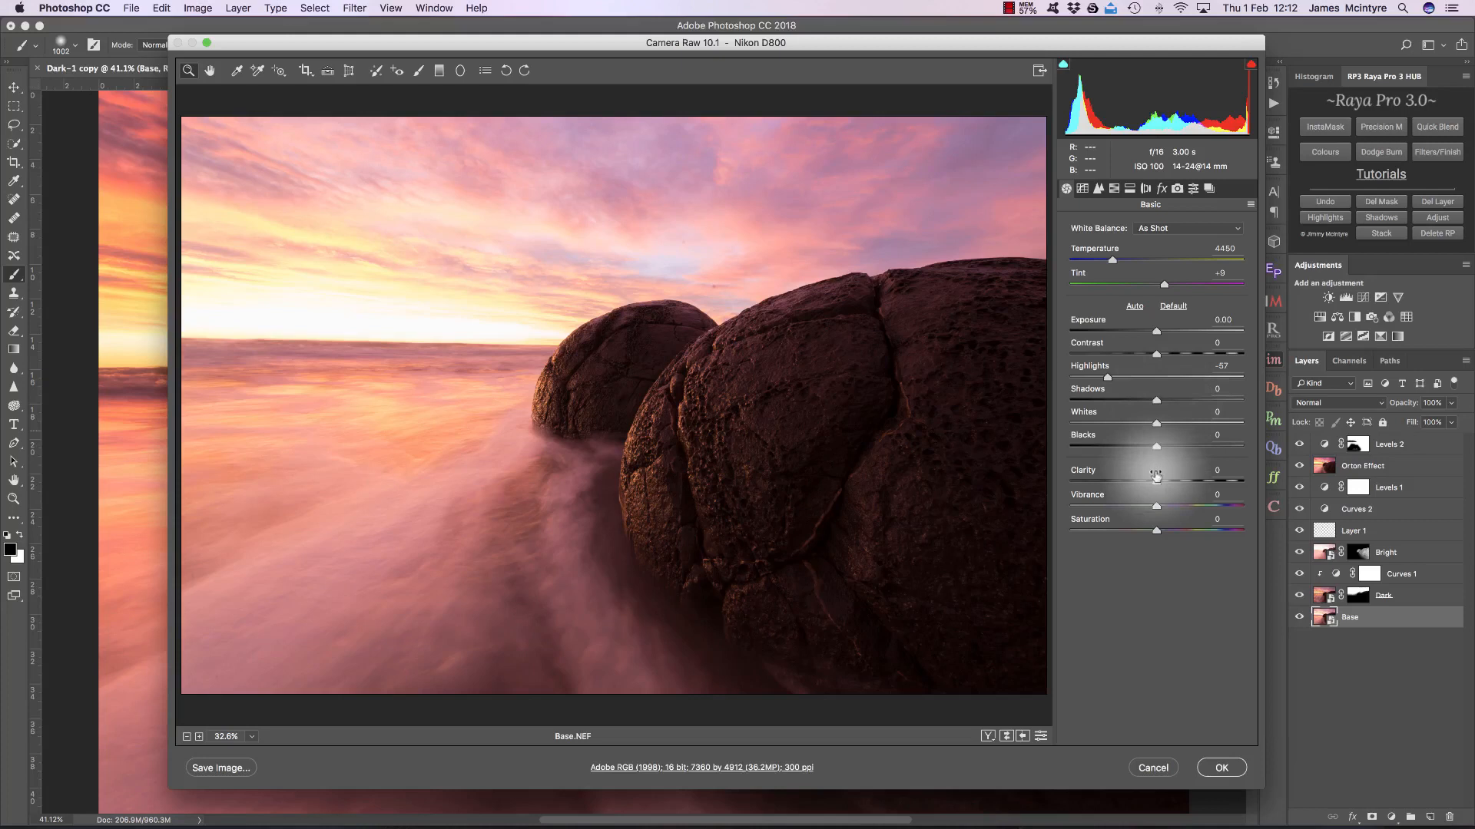
pyautogui.moveTo(1156, 484); pyautogui.dragTo(1173, 484)
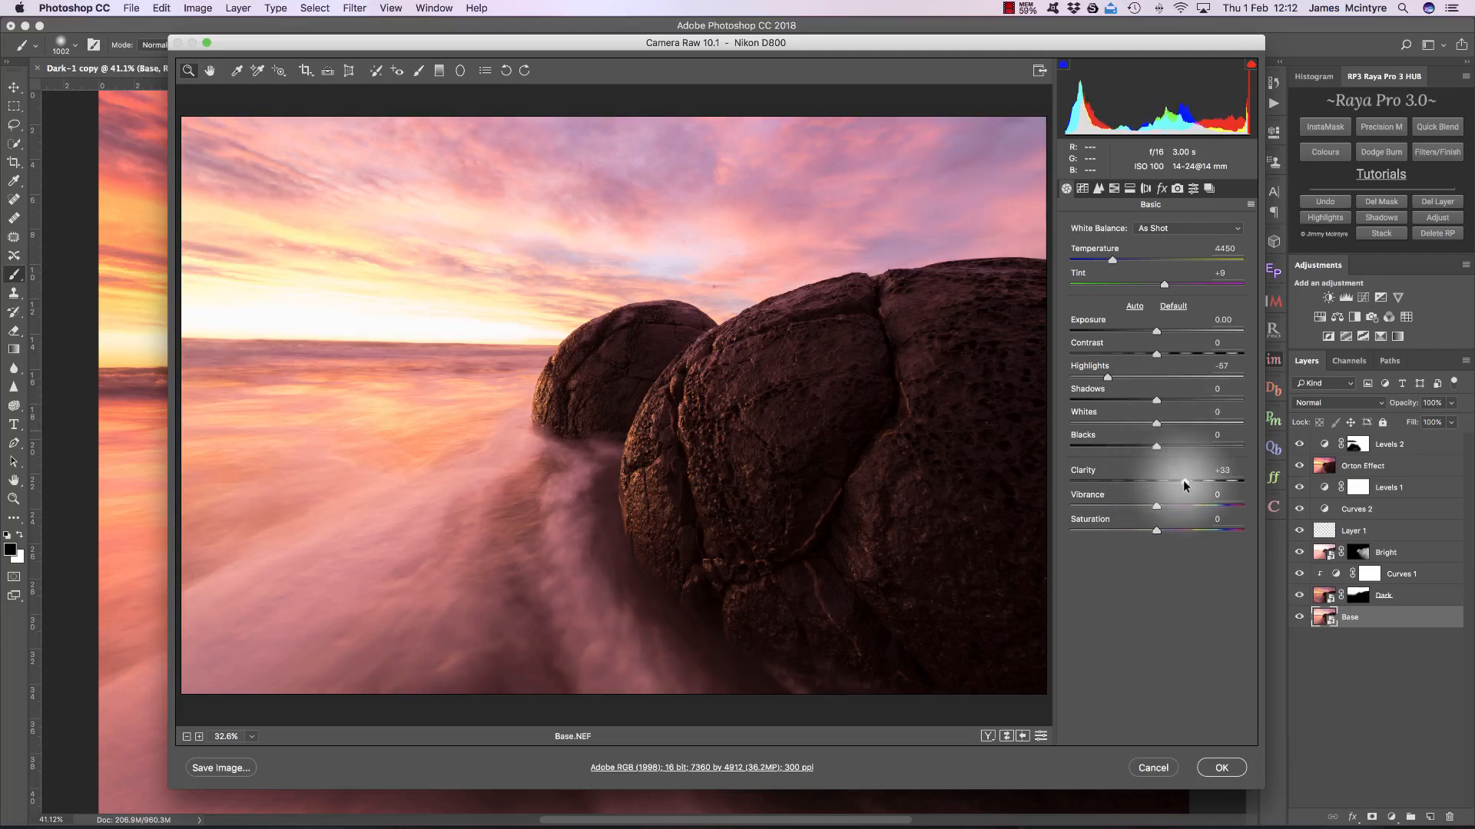
pyautogui.moveTo(1187, 481); pyautogui.dragTo(1188, 480)
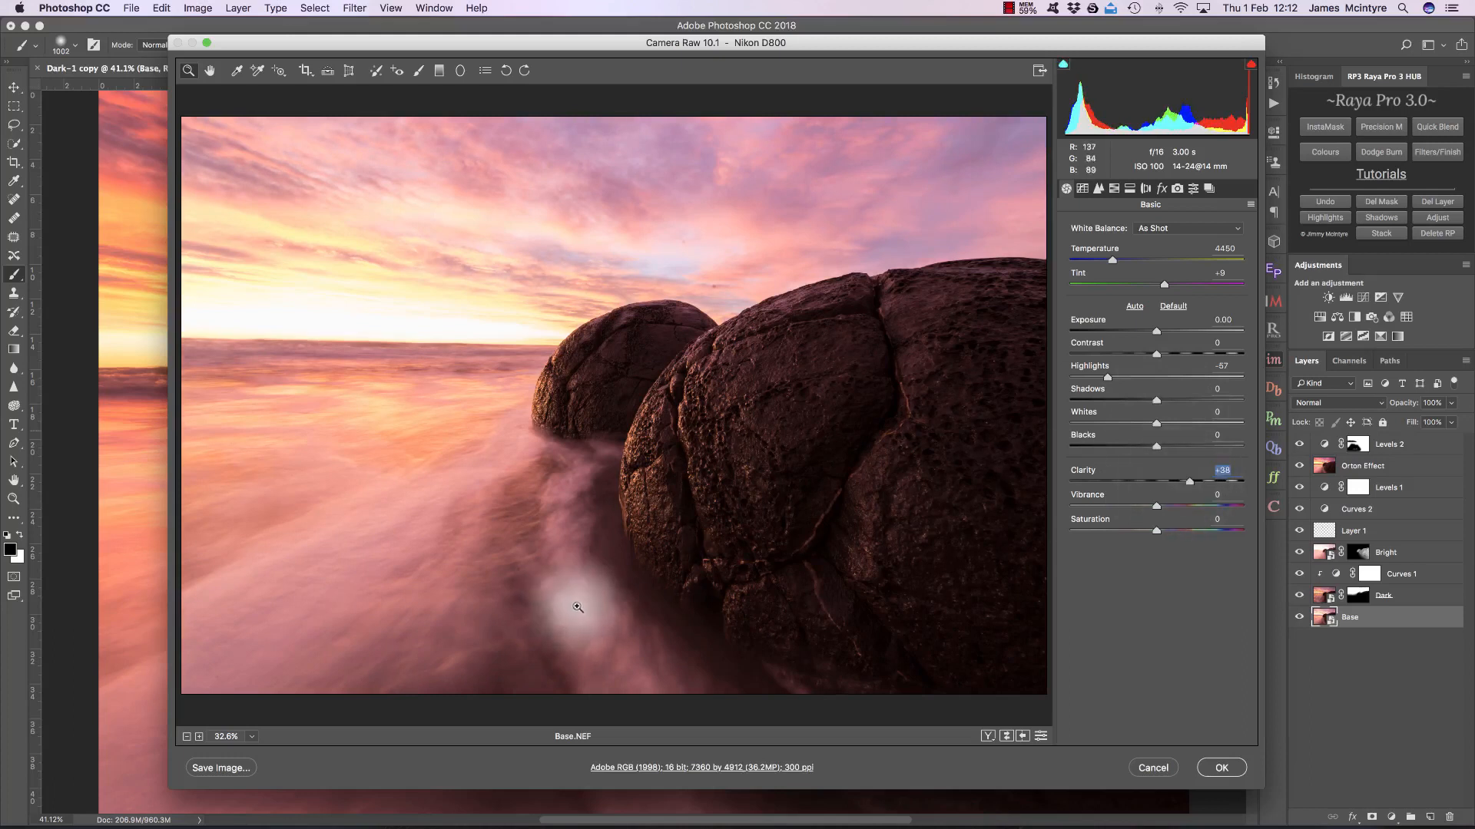
pyautogui.click(1221, 768)
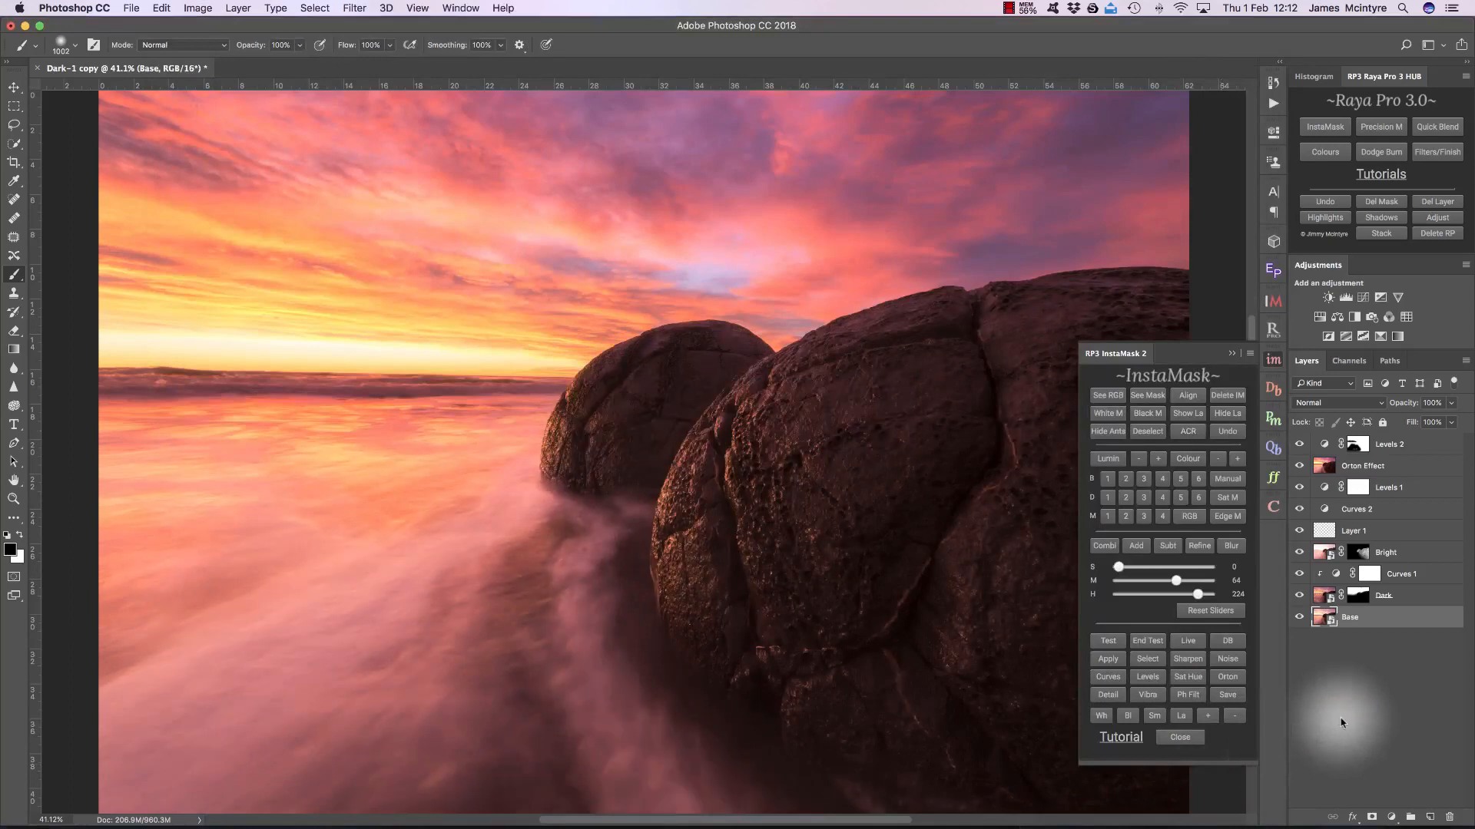
# Duplicate the Base layer as an independent smart object and set the copy's Clarity to +58 in Camera Raw.
pyautogui.scroll(-1, 840, 579)
pyautogui.scroll(-3, 841, 579)
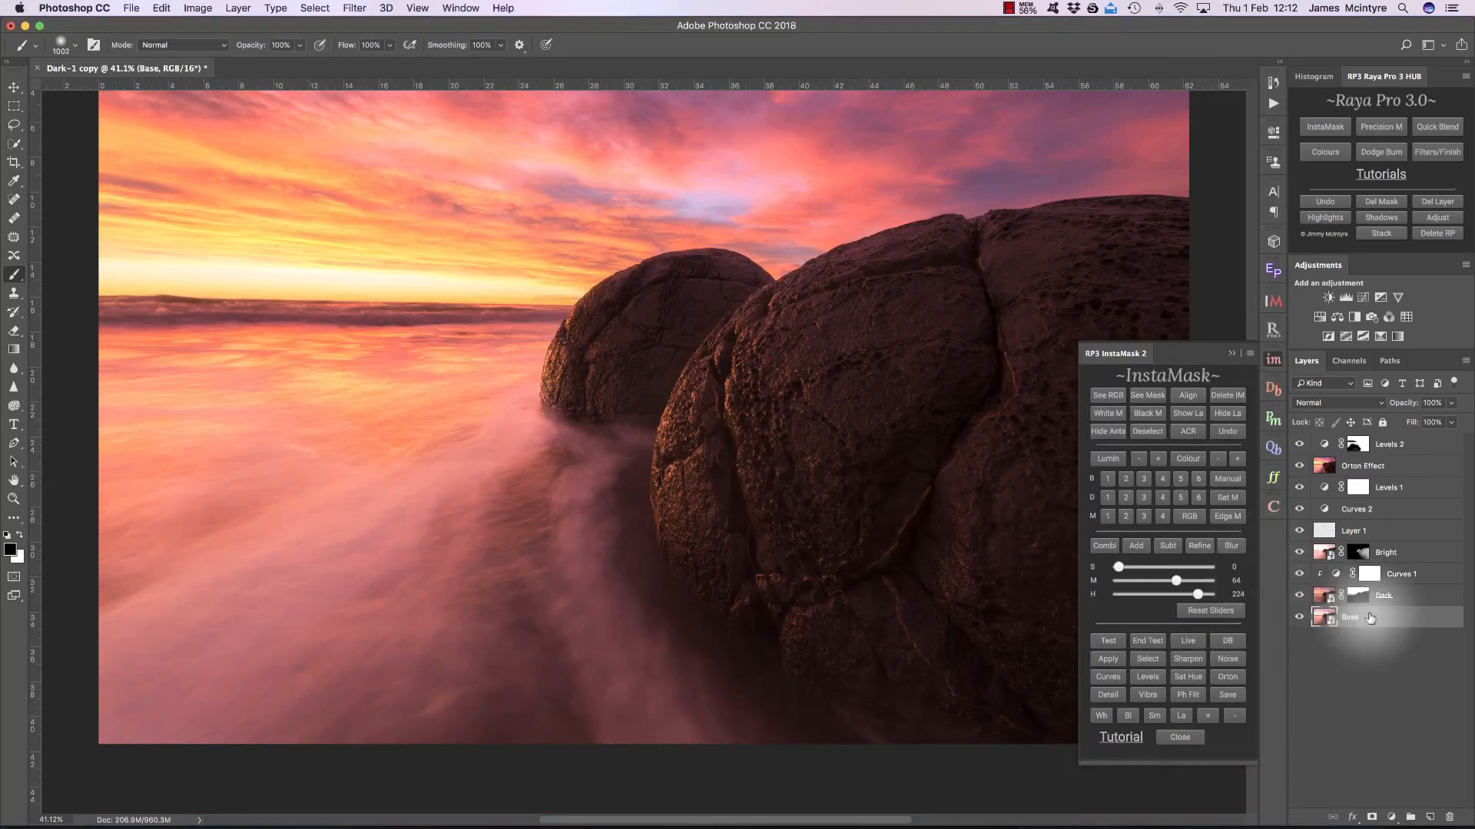
pyautogui.rightClick(1369, 617)
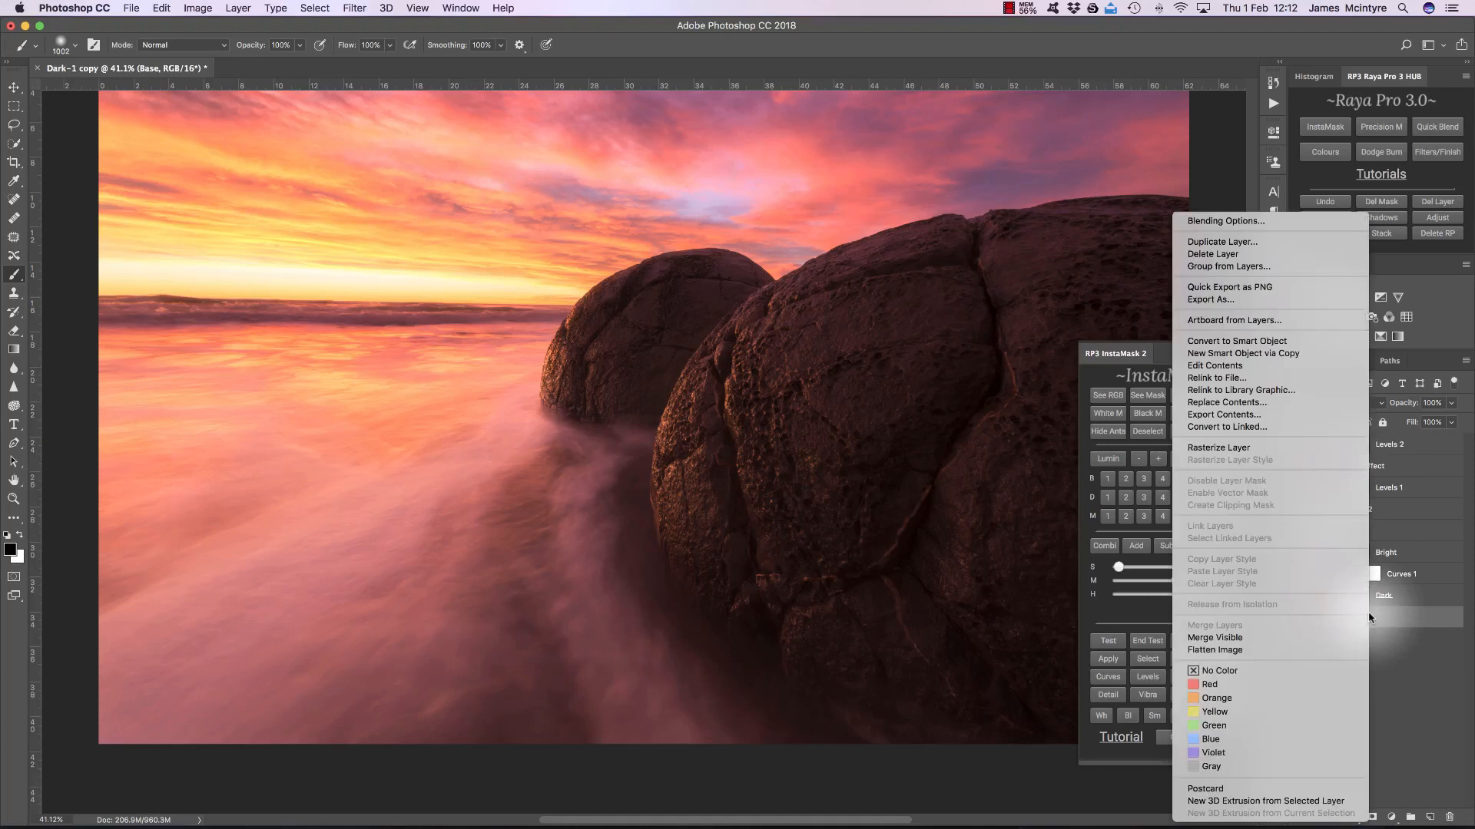
pyautogui.click(1248, 353)
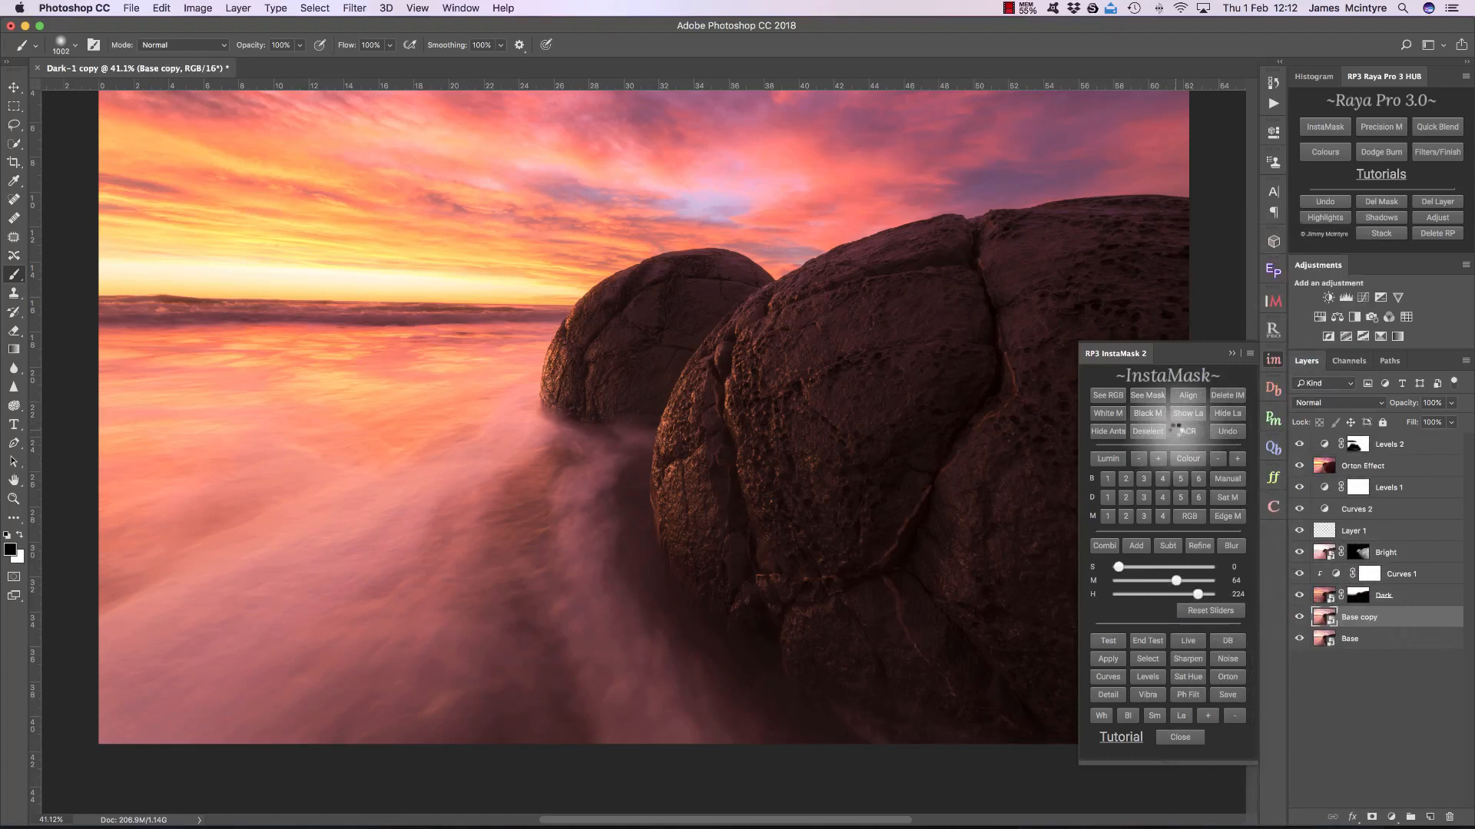
pyautogui.click(1175, 431)
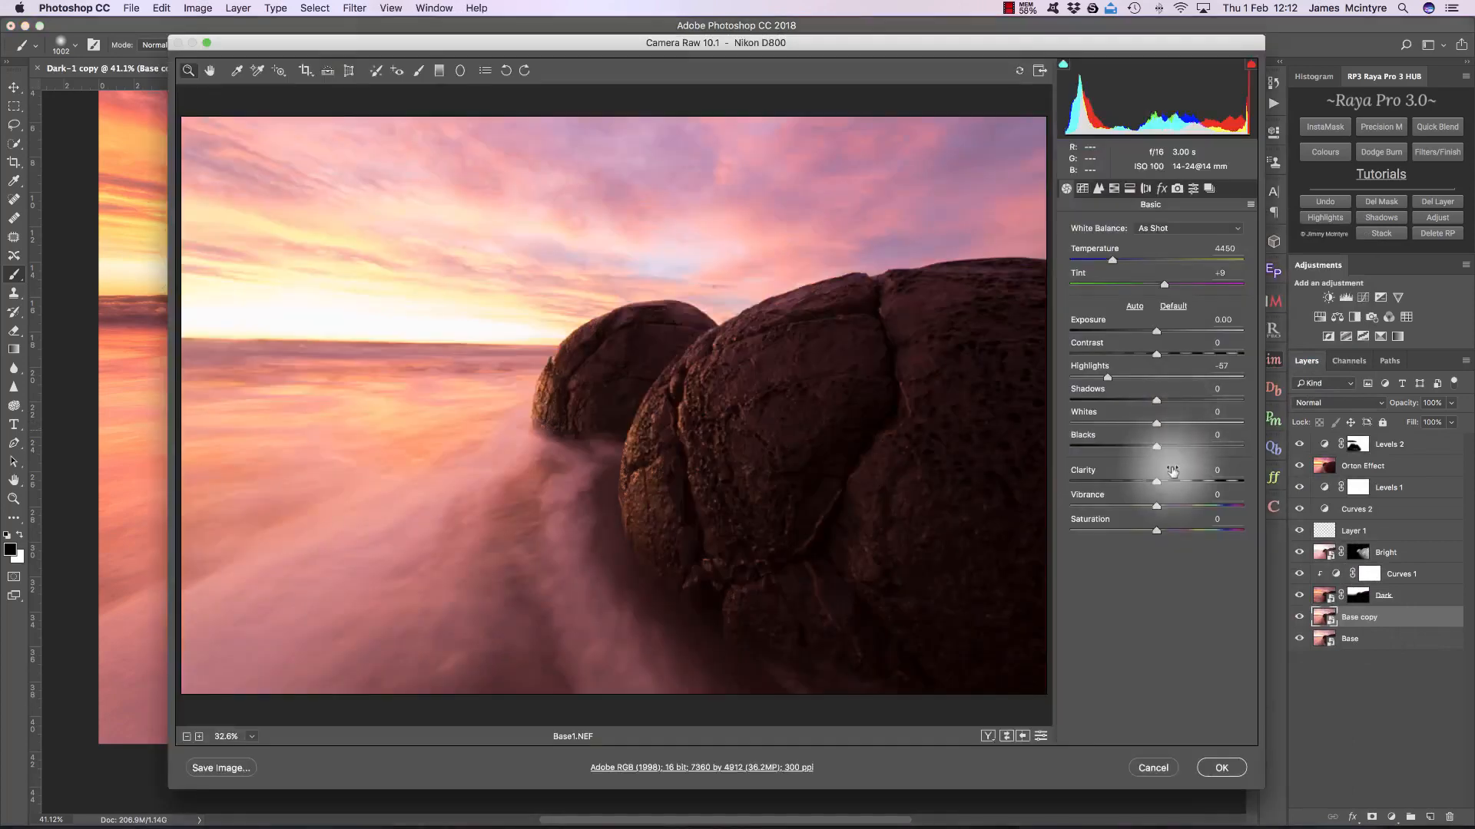
pyautogui.click(1206, 480)
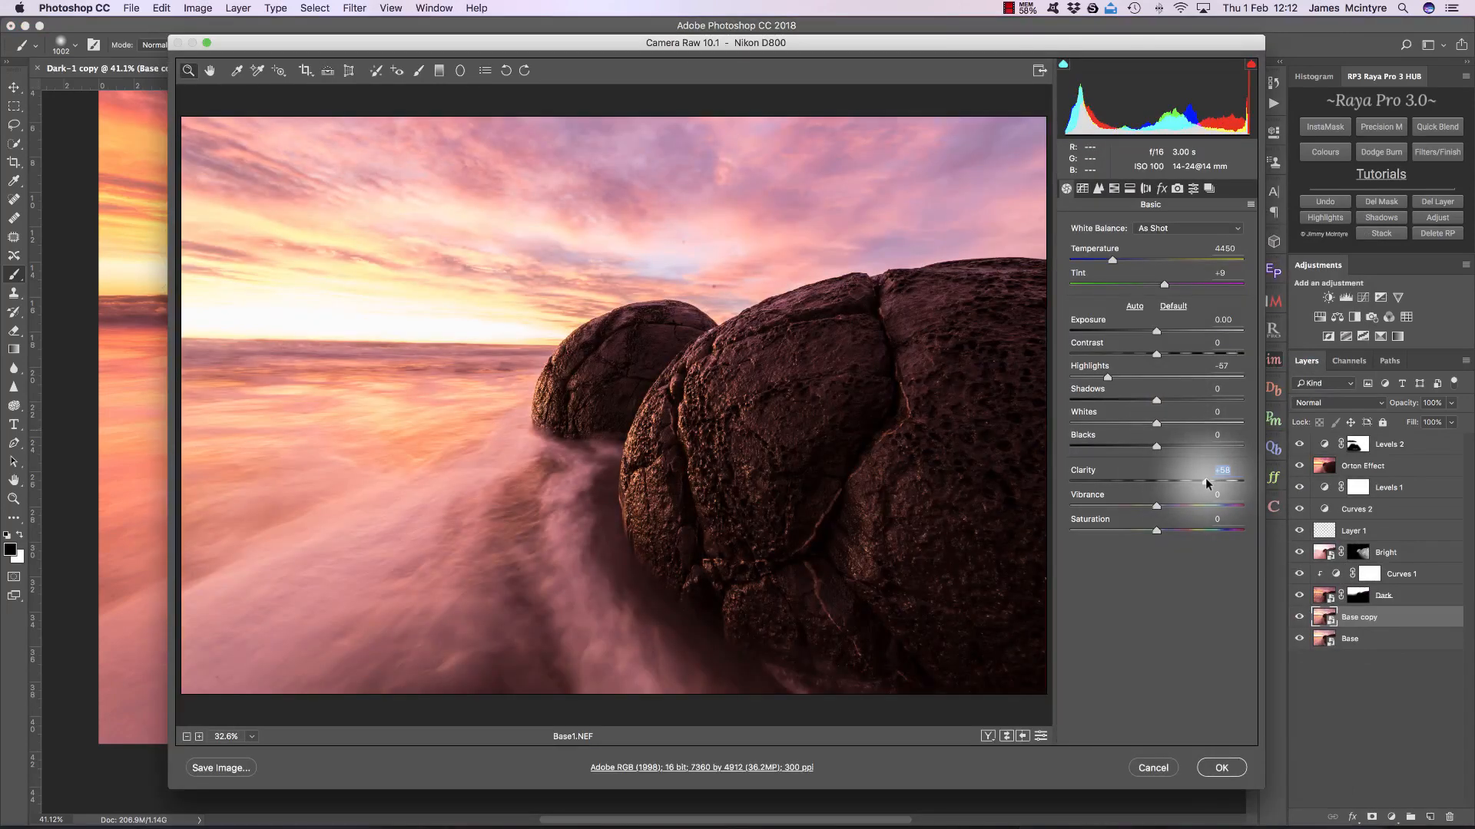
pyautogui.click(1221, 768)
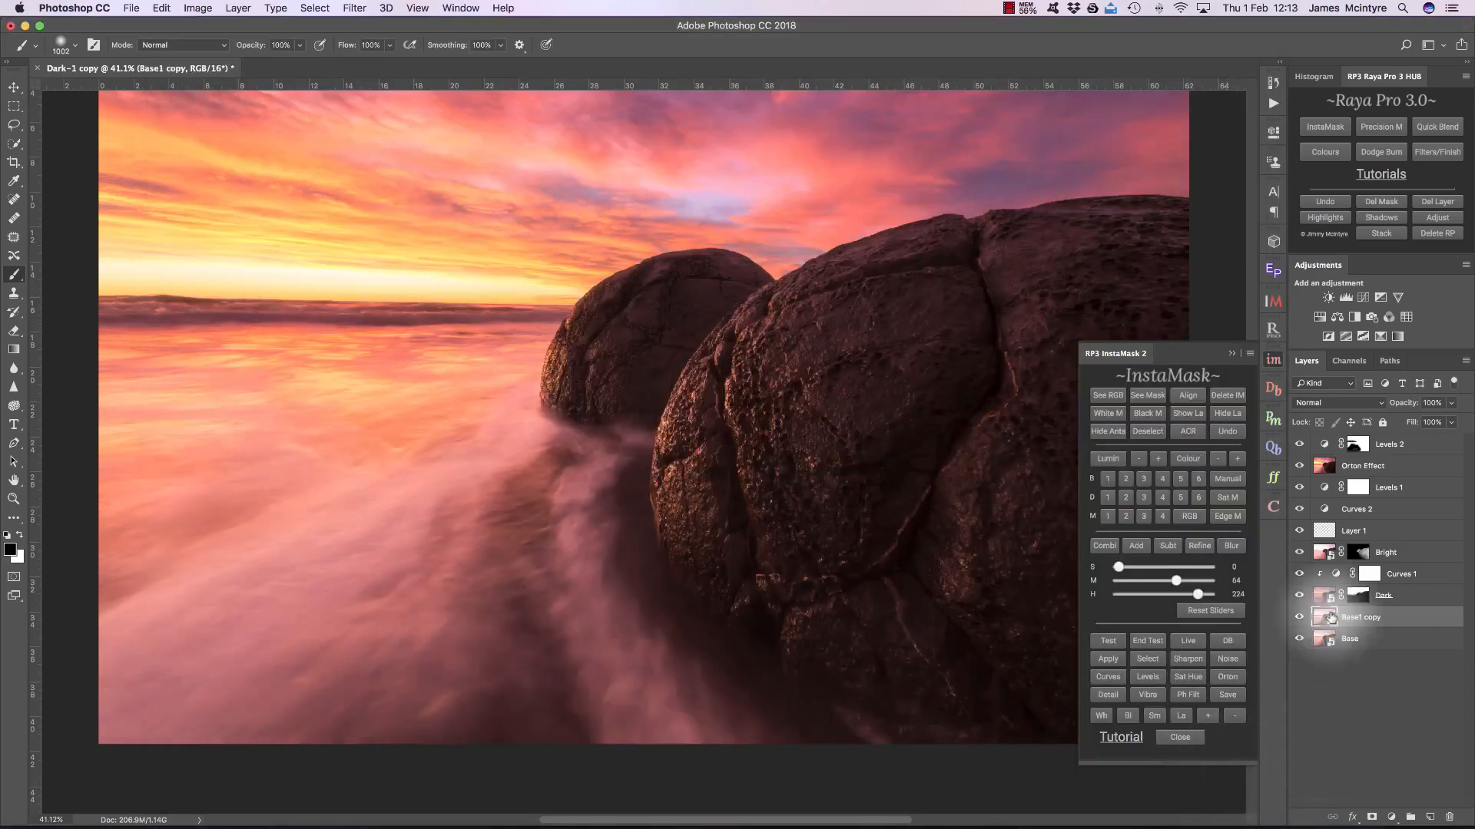
# Add a black mask to the Base copy layer and paint white over the foreground water to reveal its extra clarity.
pyautogui.click(1146, 413)
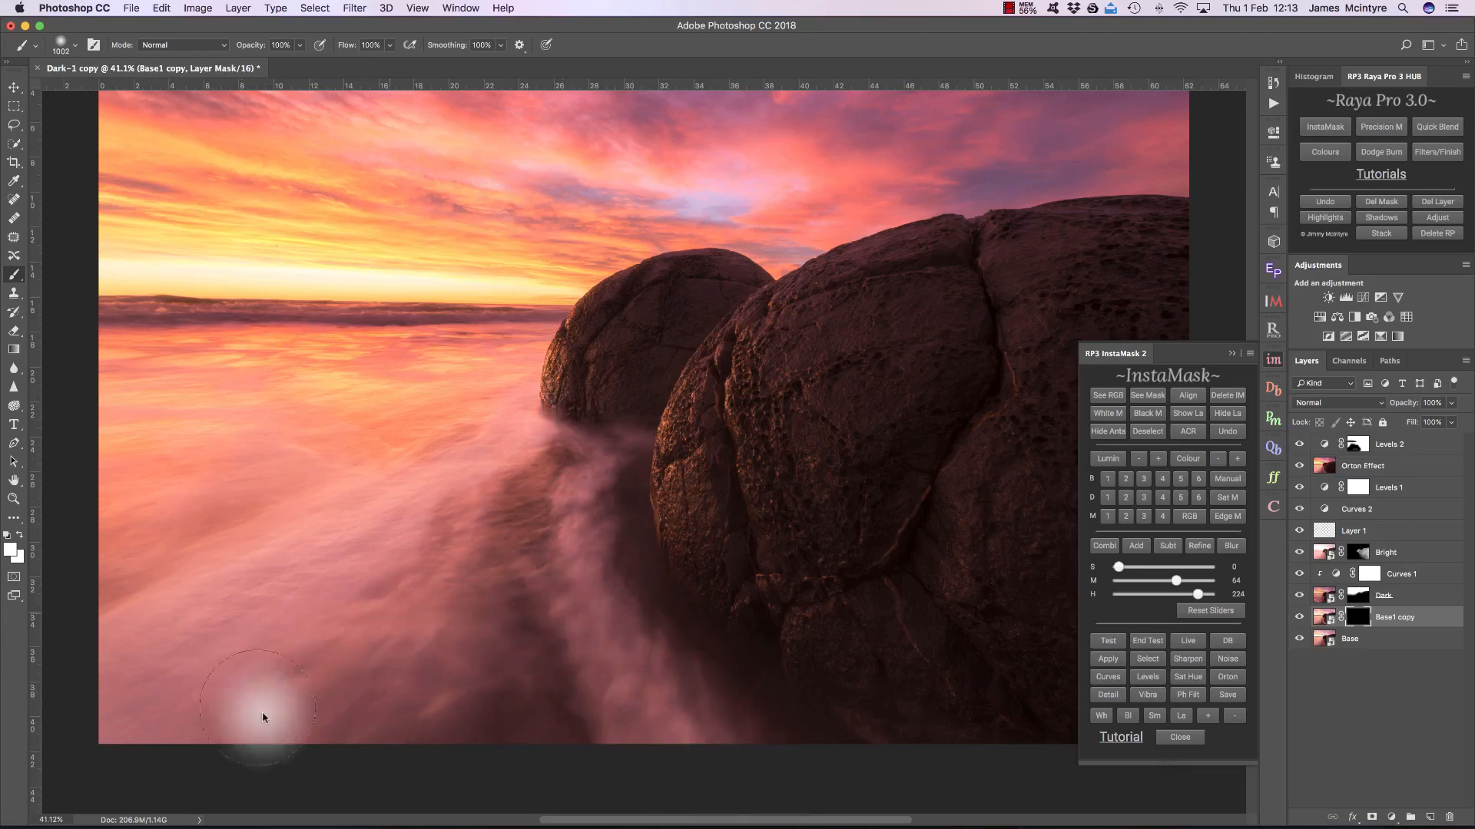
pyautogui.moveTo(549, 466)
pyautogui.mouseDown()
pyautogui.moveTo(758, 786)
pyautogui.moveTo(668, 646)
pyautogui.moveTo(597, 471)
pyautogui.mouseUp()
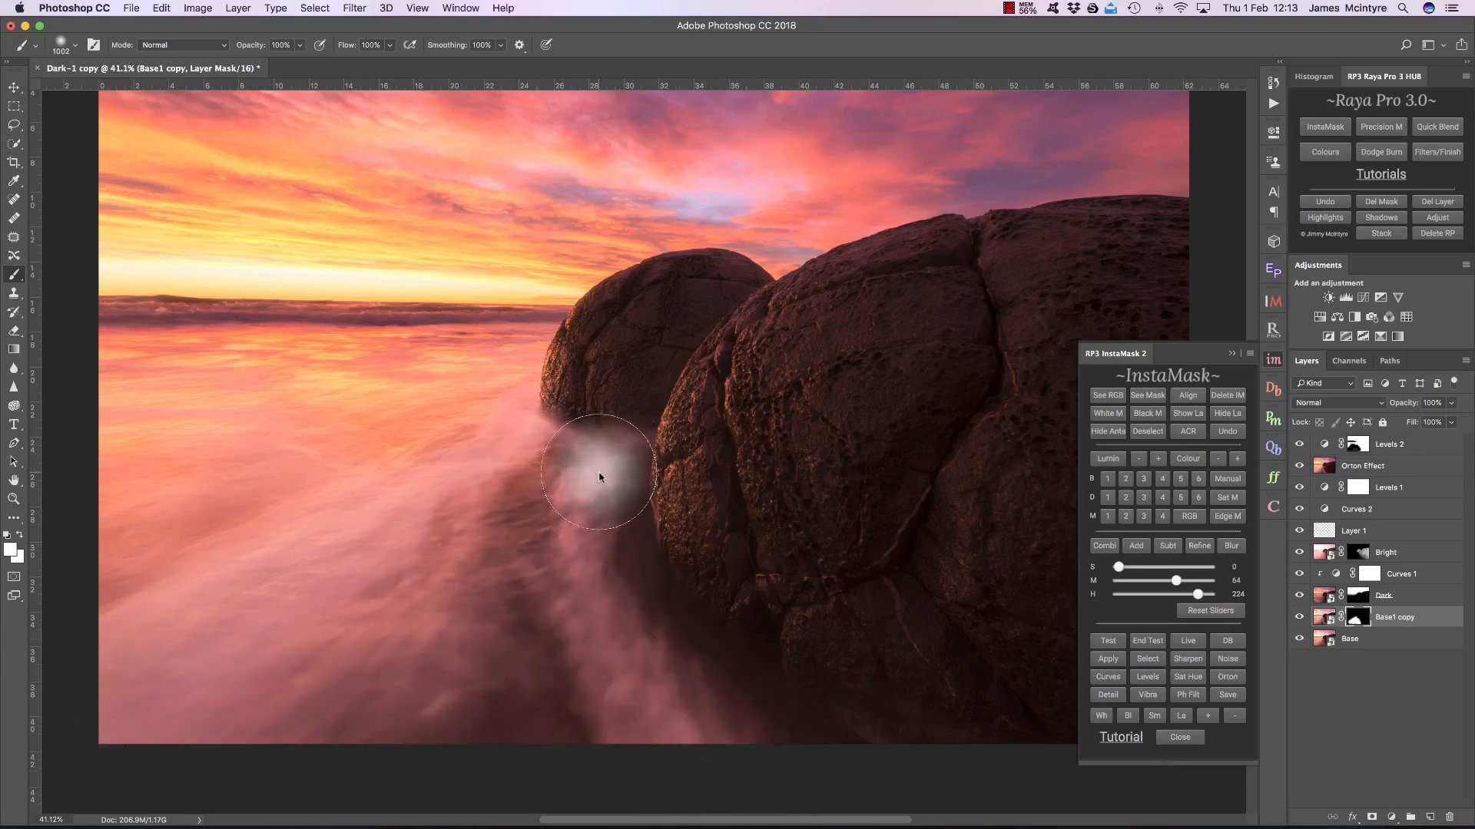
pyautogui.doubleClick(1333, 623)
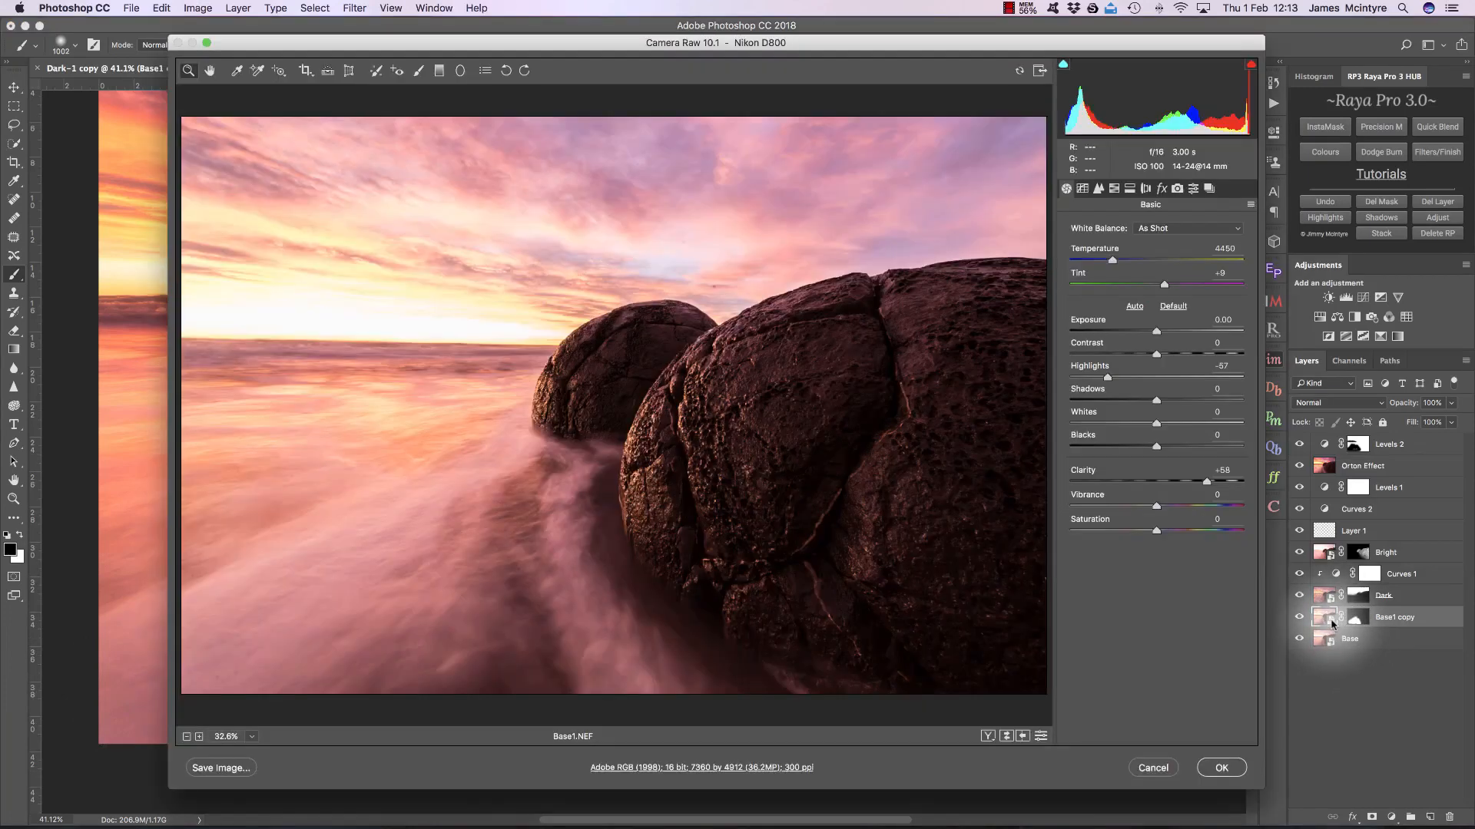
pyautogui.click(378, 71)
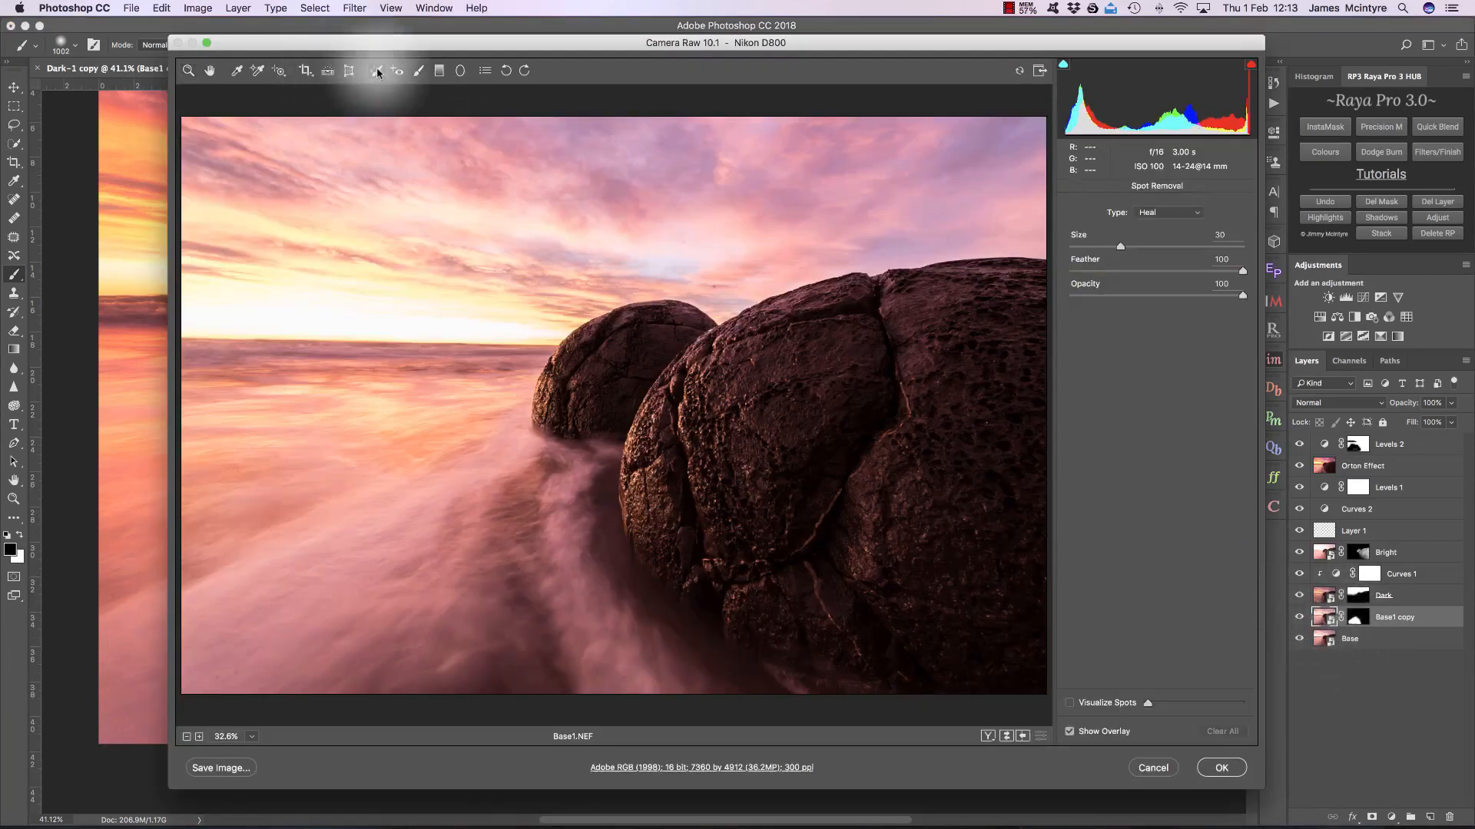
pyautogui.click(414, 71)
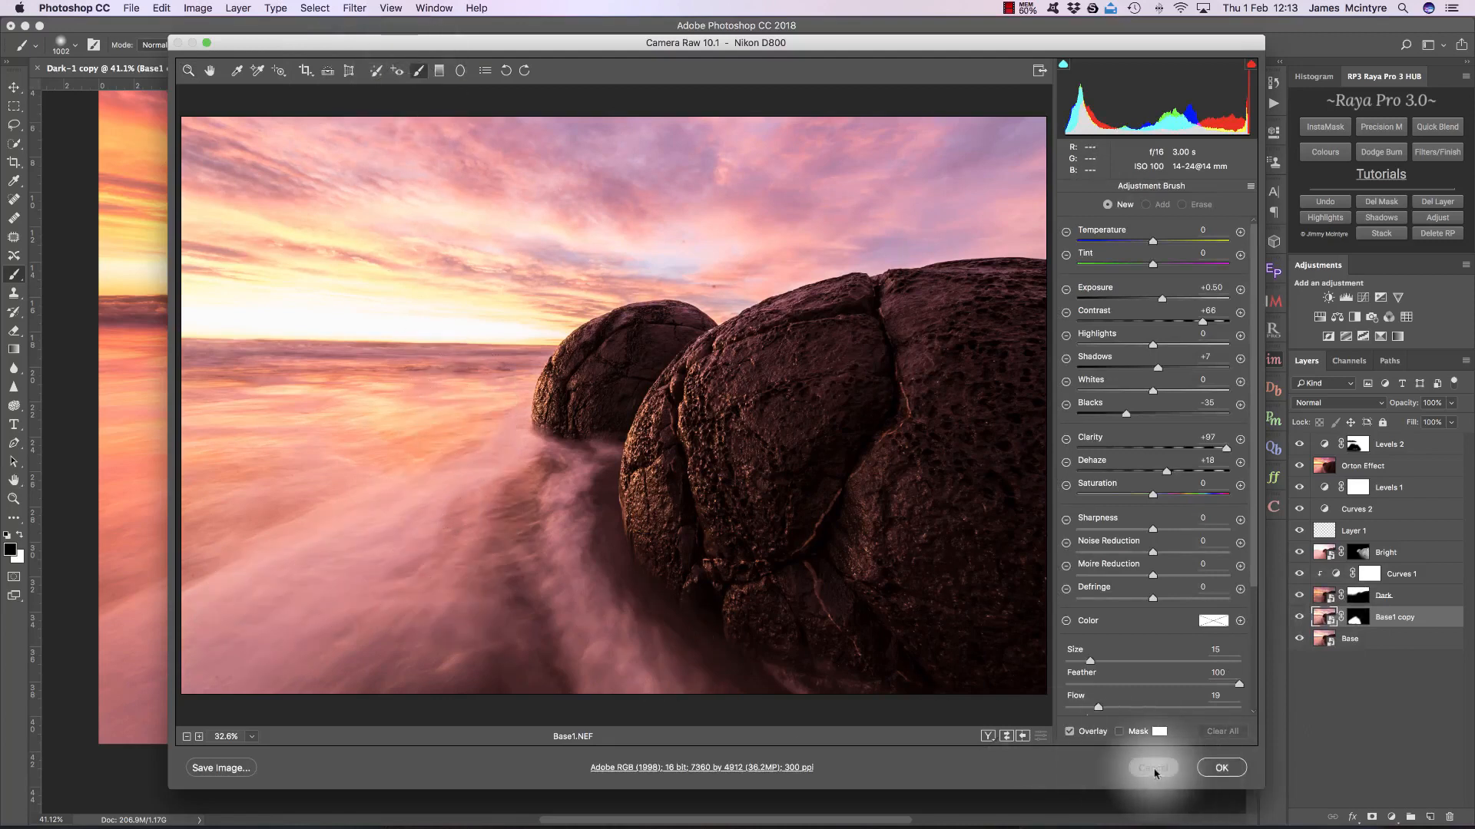
pyautogui.click(1155, 768)
# Compare the image with and without the masked Base copy layer.
pyautogui.click(1345, 617)
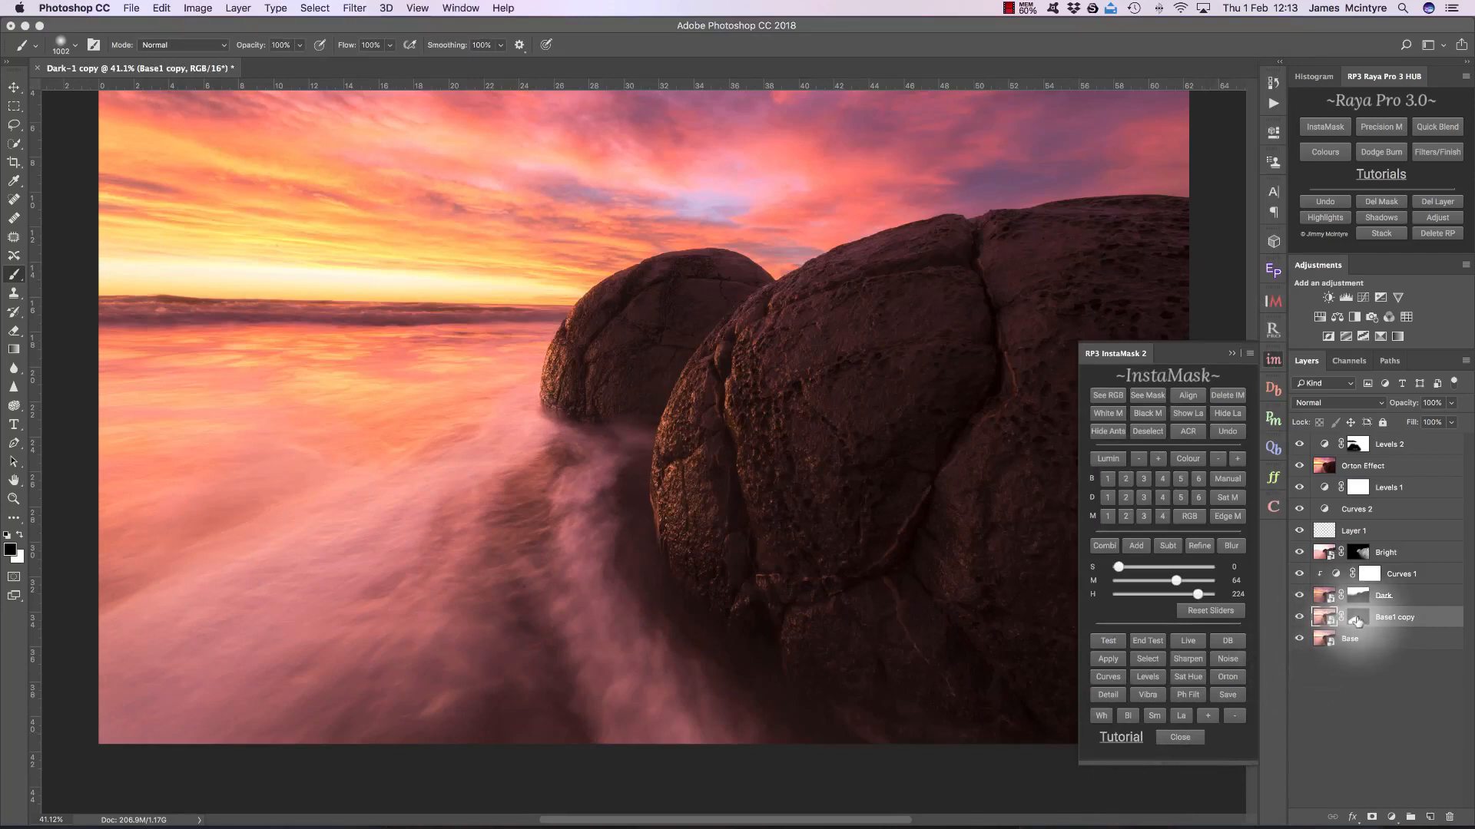
pyautogui.click(1300, 618)
pyautogui.click(1301, 619)
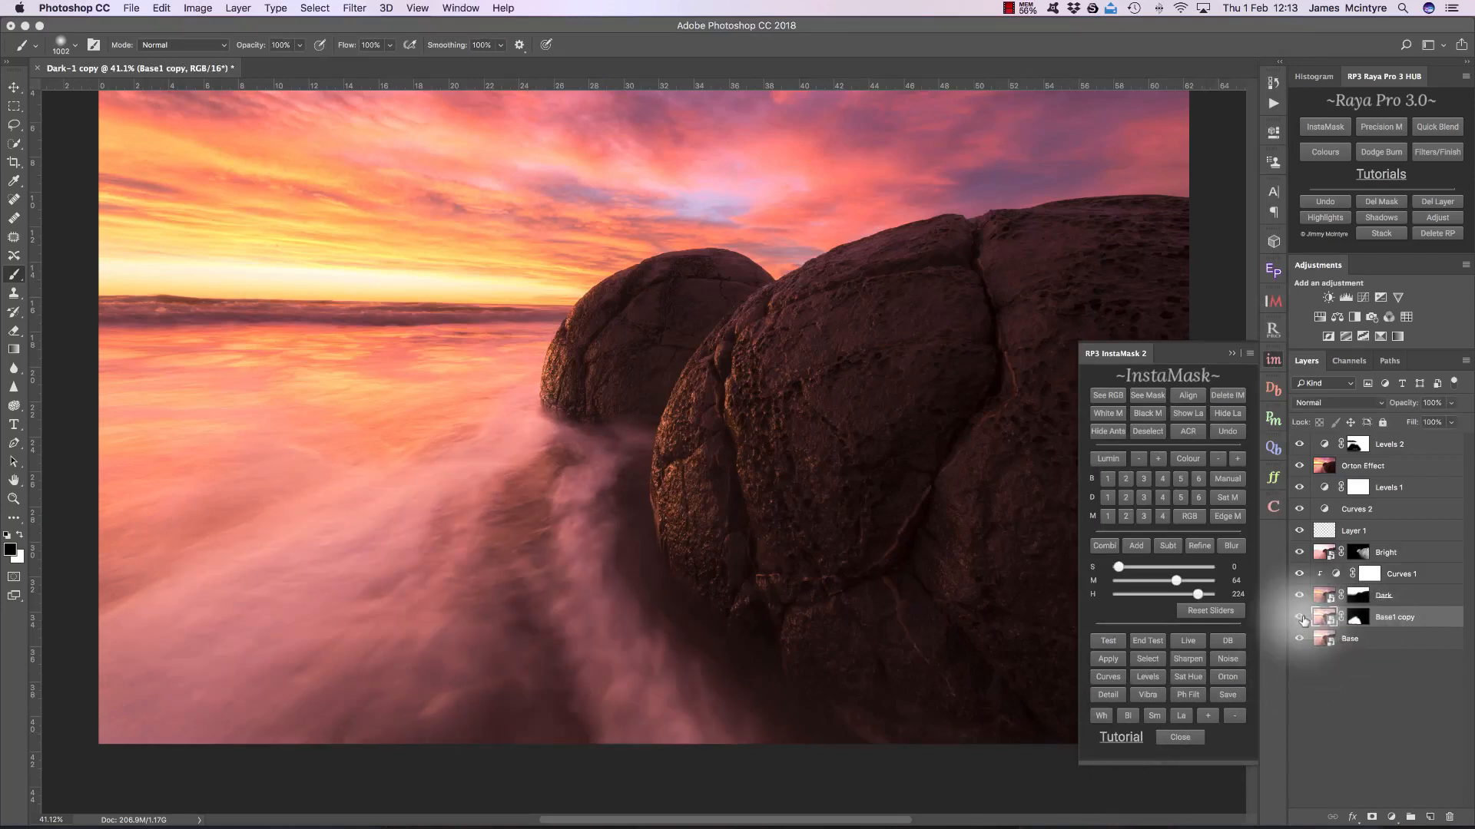
pyautogui.click(1300, 618)
pyautogui.click(1301, 618)
# Paint white on the Base copy's mask over the boulders and reduce the layer's opacity.
pyautogui.click(1357, 622)
pyautogui.click(1358, 622)
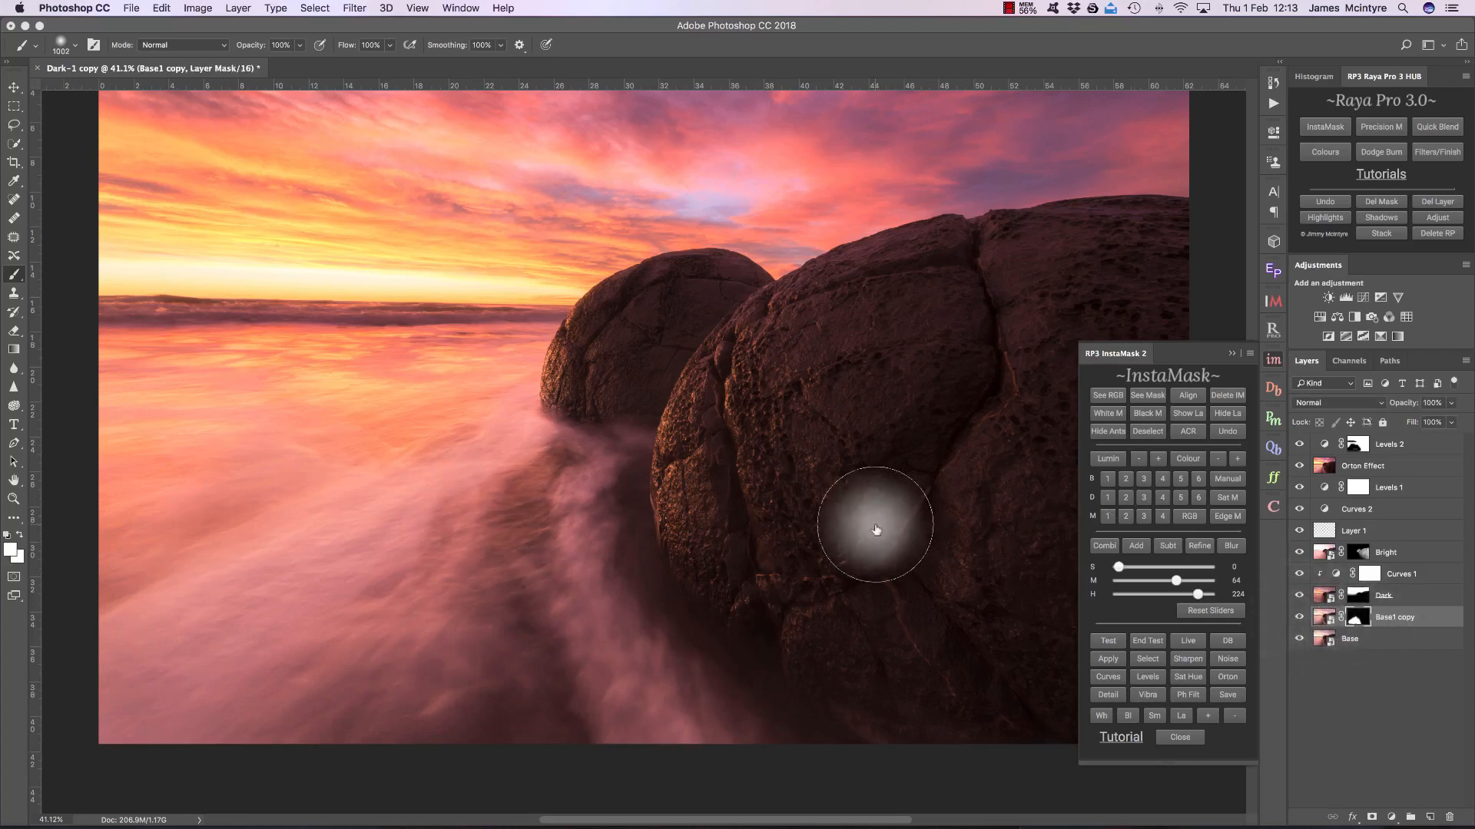
pyautogui.moveTo(876, 529)
pyautogui.mouseDown()
pyautogui.moveTo(691, 454)
pyautogui.moveTo(753, 394)
pyautogui.moveTo(753, 504)
pyautogui.moveTo(876, 629)
pyautogui.moveTo(767, 395)
pyautogui.moveTo(1086, 357)
pyautogui.moveTo(897, 588)
pyautogui.moveTo(1073, 744)
pyautogui.moveTo(1046, 330)
pyautogui.moveTo(1136, 503)
pyautogui.moveTo(745, 621)
pyautogui.moveTo(867, 363)
pyautogui.moveTo(980, 336)
pyautogui.moveTo(553, 384)
pyautogui.moveTo(602, 378)
pyautogui.moveTo(675, 319)
pyautogui.moveTo(715, 330)
pyautogui.moveTo(698, 438)
pyautogui.moveTo(878, 584)
pyautogui.moveTo(1014, 649)
pyautogui.moveTo(1096, 438)
pyautogui.moveTo(1219, 340)
pyautogui.mouseUp()
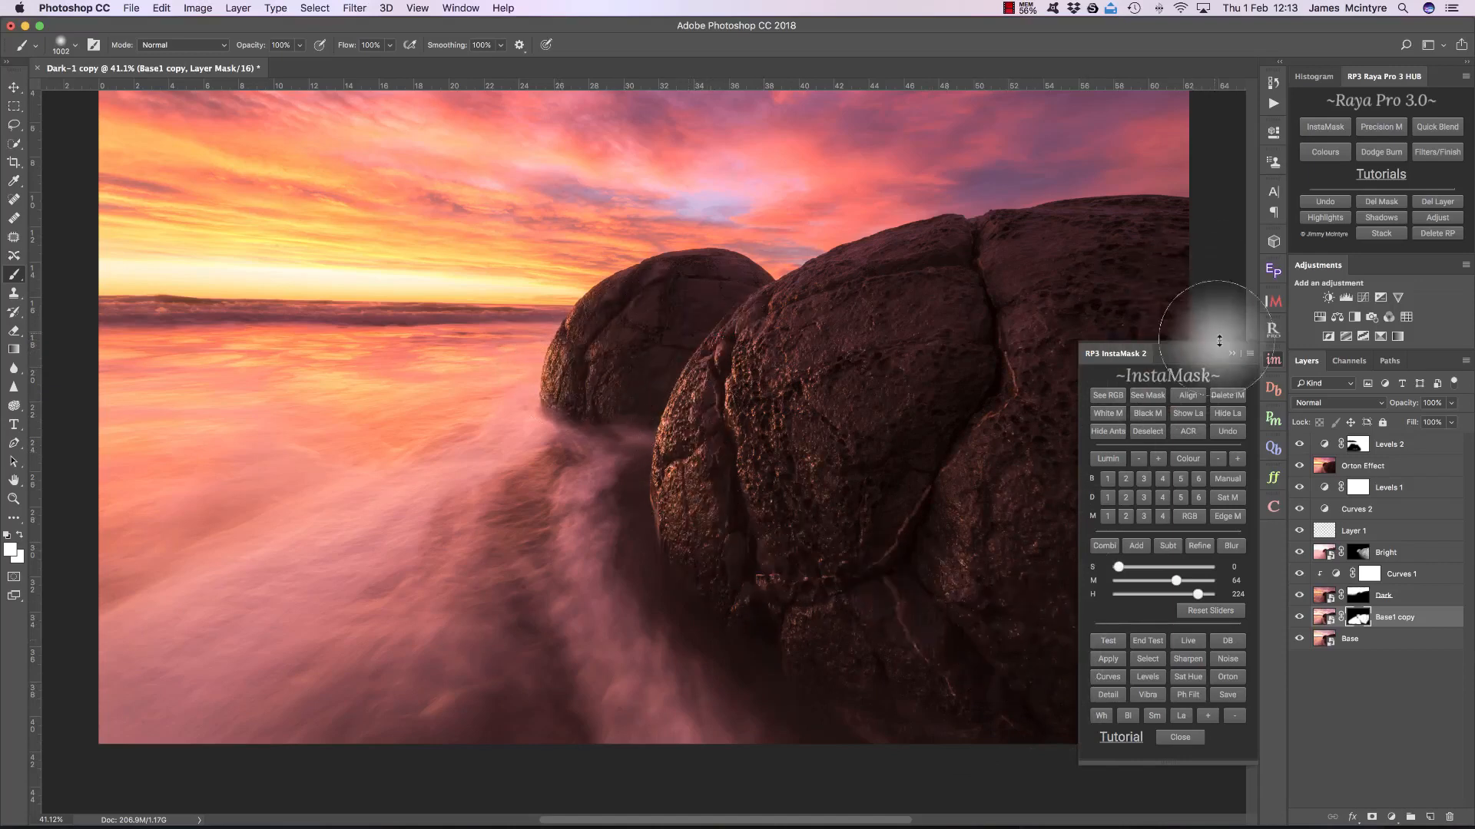
pyautogui.click(1233, 354)
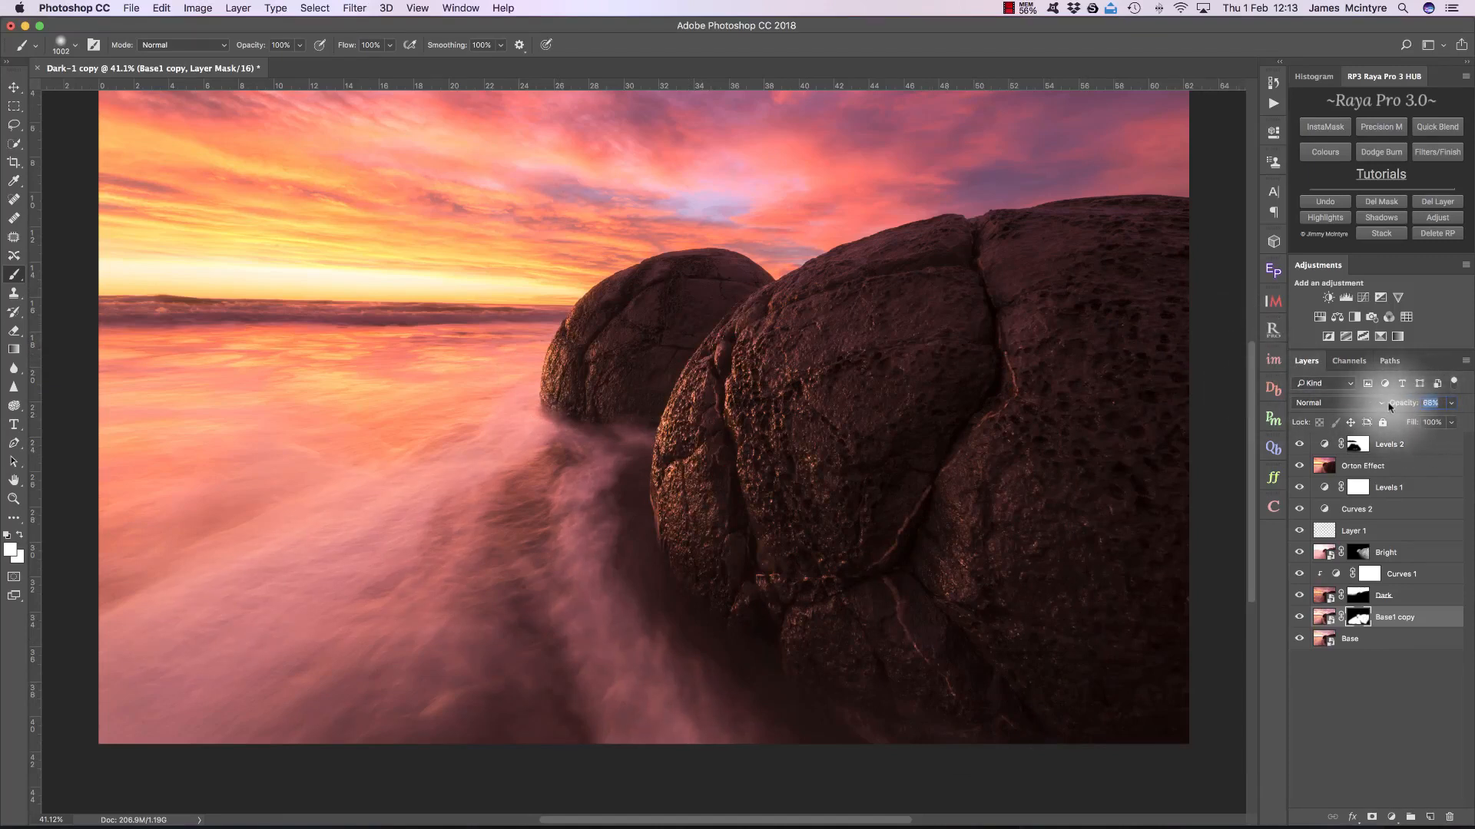
# Add a Curves adjustment layer above Levels 2 and pull its curve down to darken the image.
pyautogui.click(1392, 444)
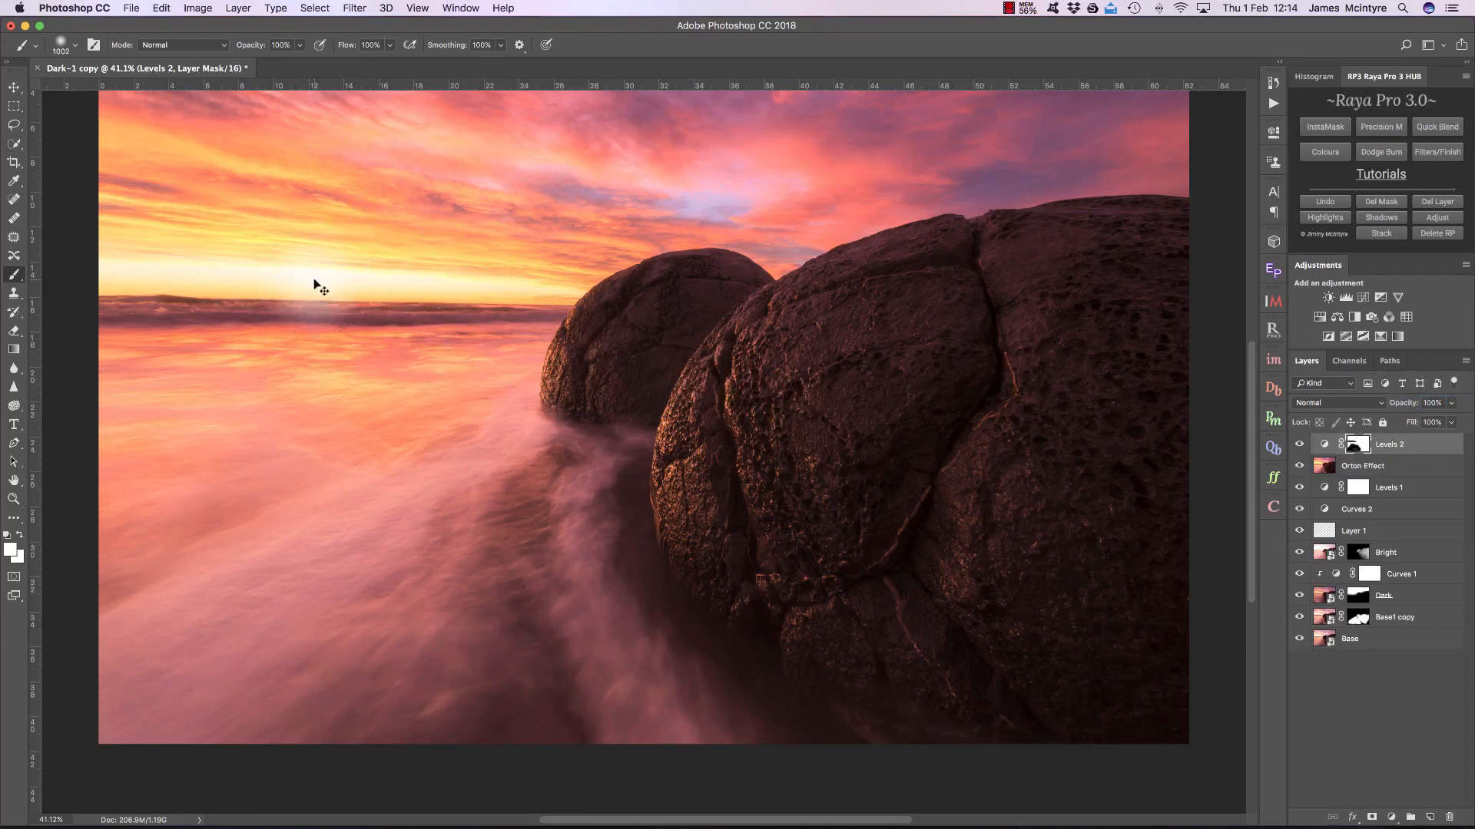
pyautogui.click(1364, 299)
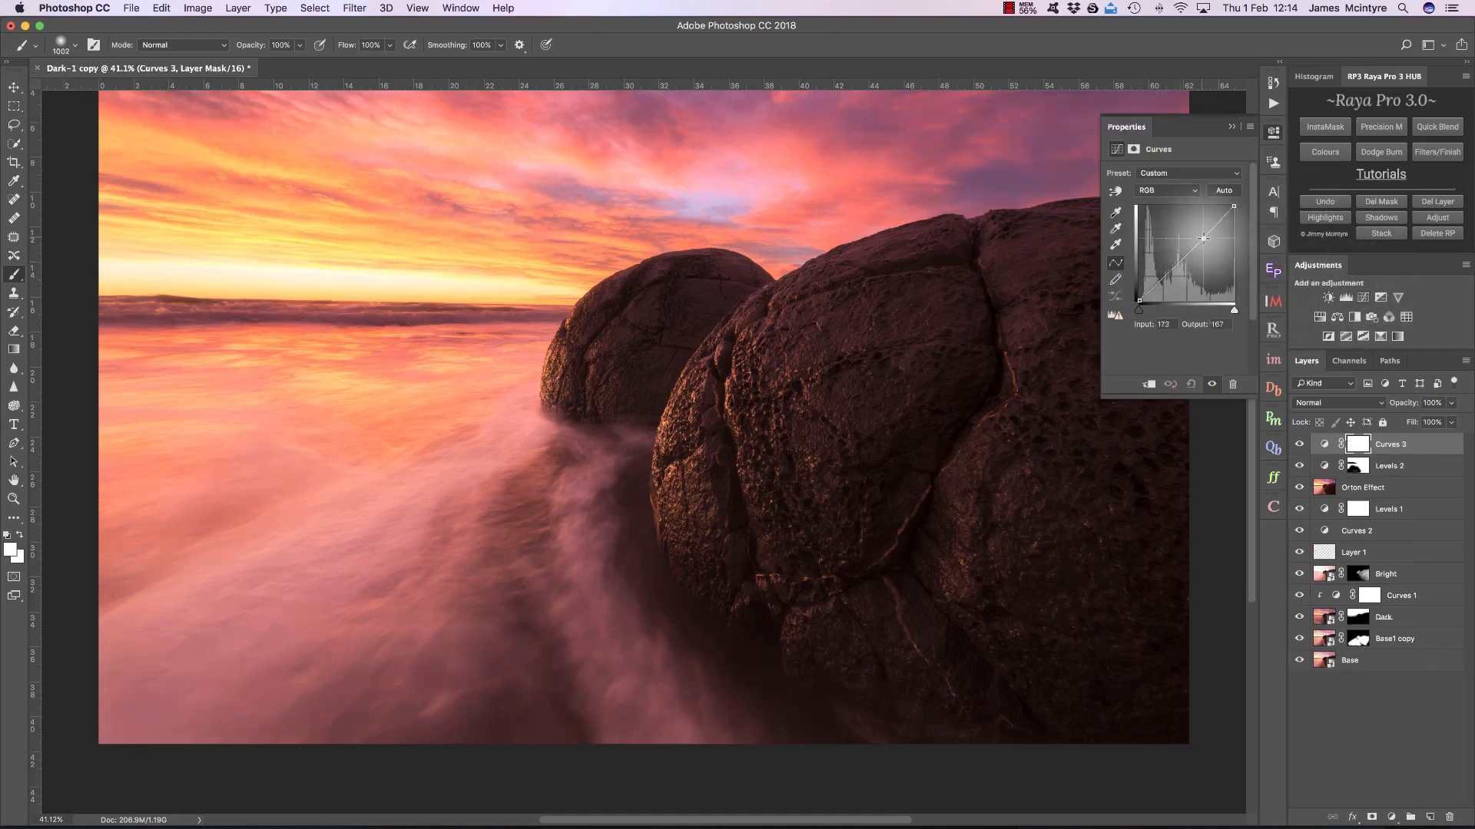
pyautogui.moveTo(1203, 238); pyautogui.dragTo(1205, 240)
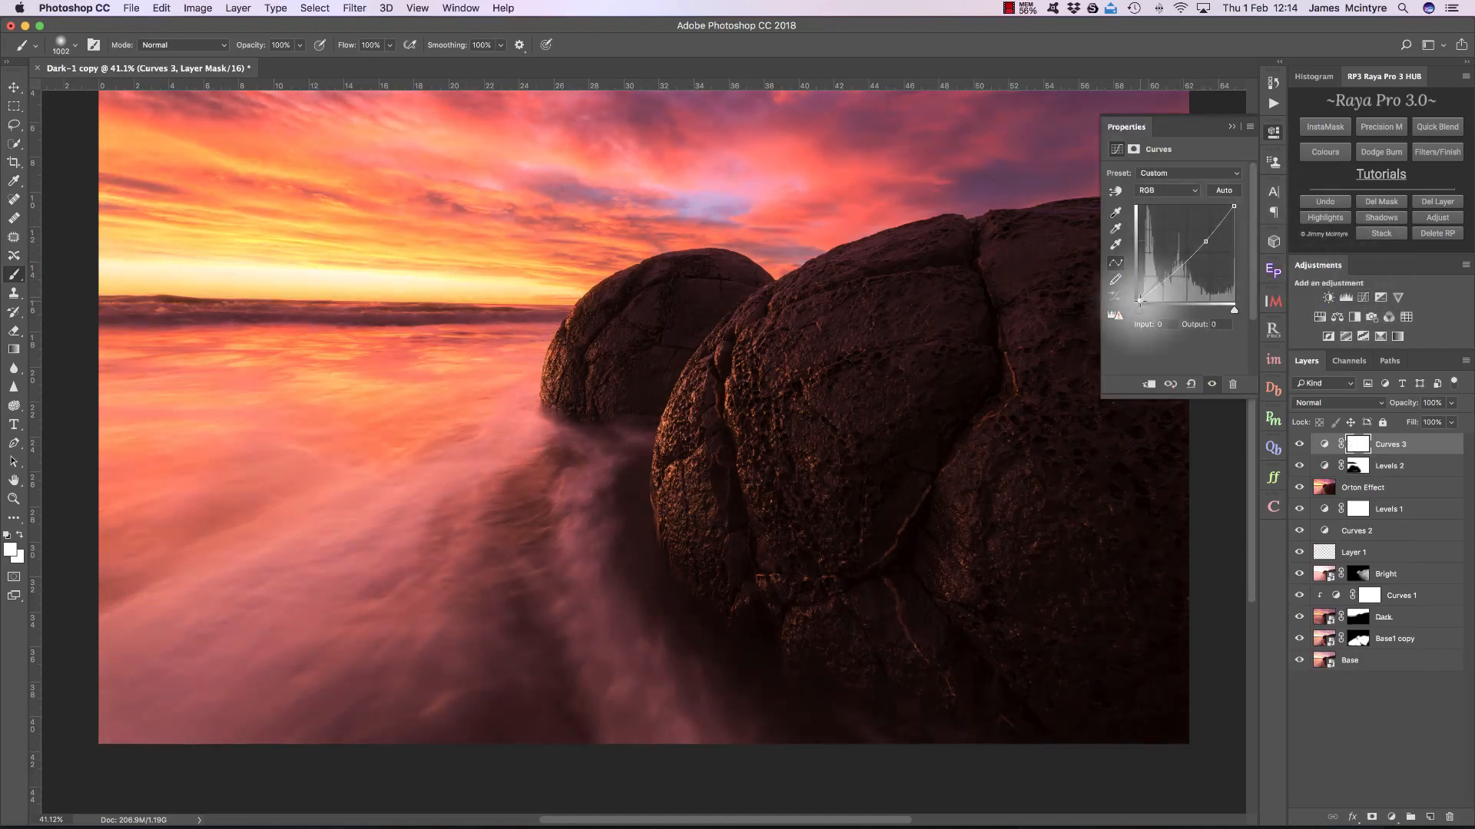
pyautogui.click(1233, 127)
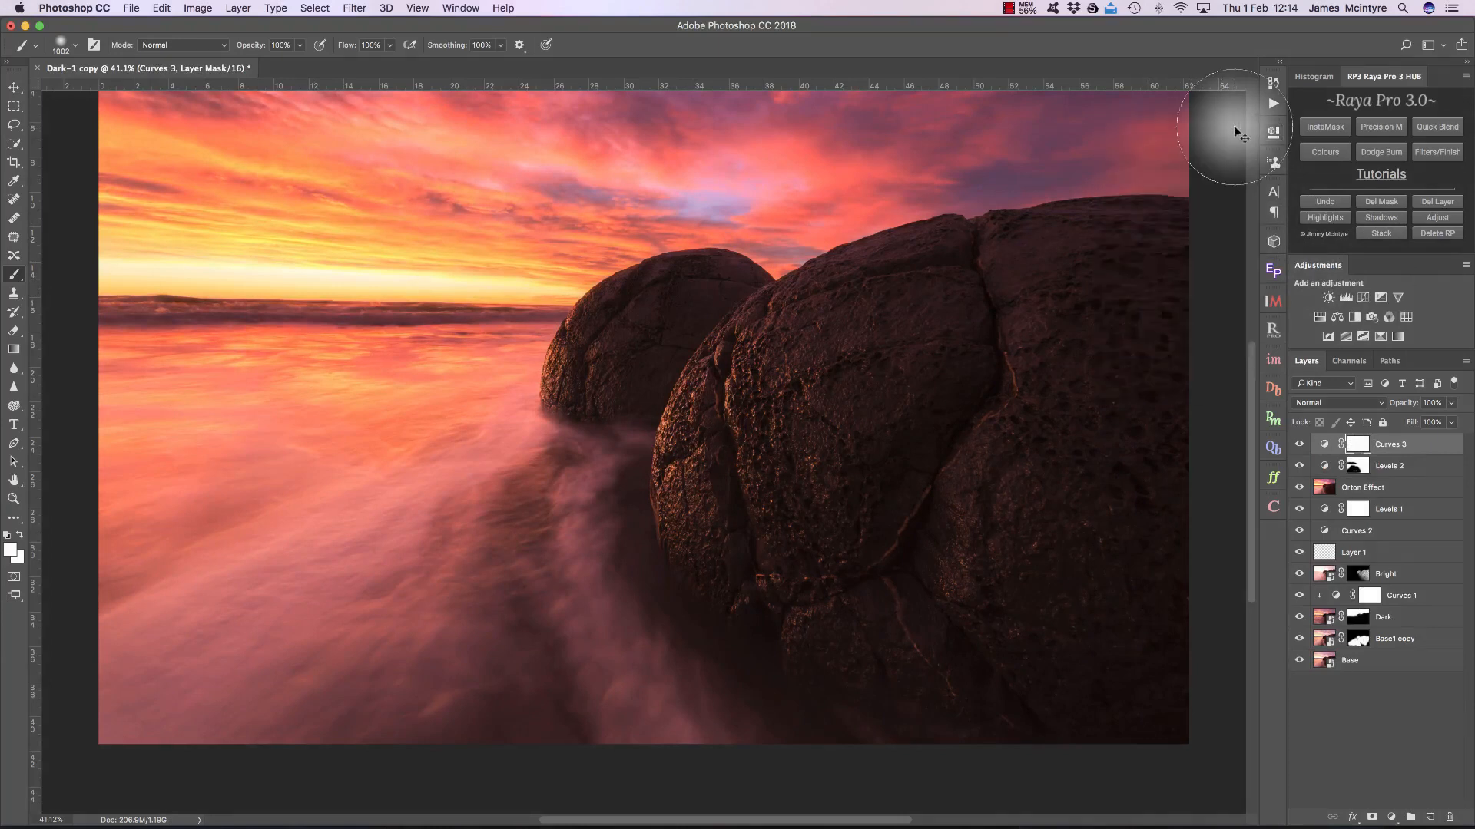
# Invert the Curves 3 mask to black and paint white around the image's outer edges to create a dark vignette.
pyautogui.press('super+i')
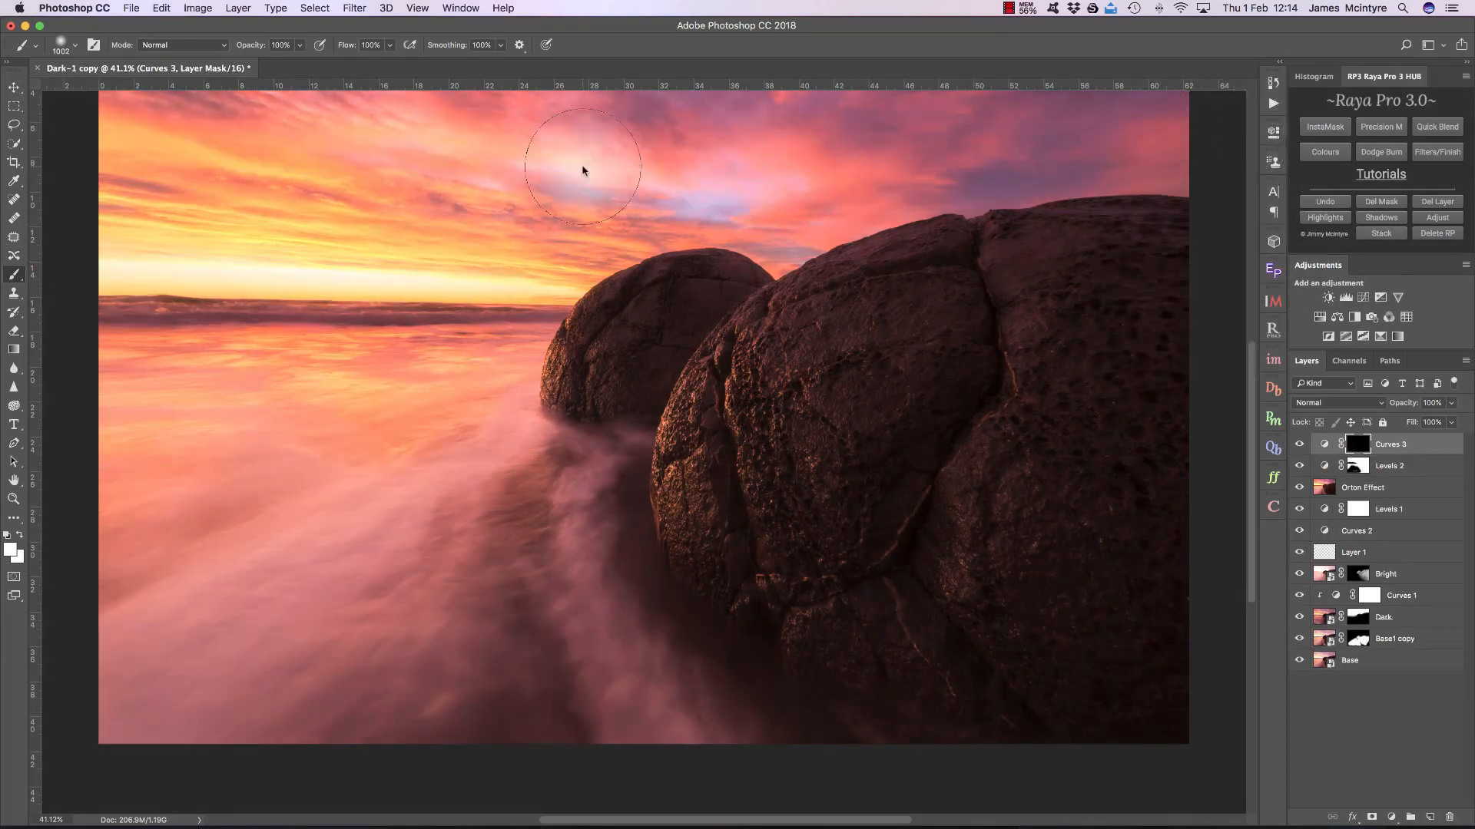
pyautogui.moveTo(697, 265); pyautogui.dragTo(799, 292)
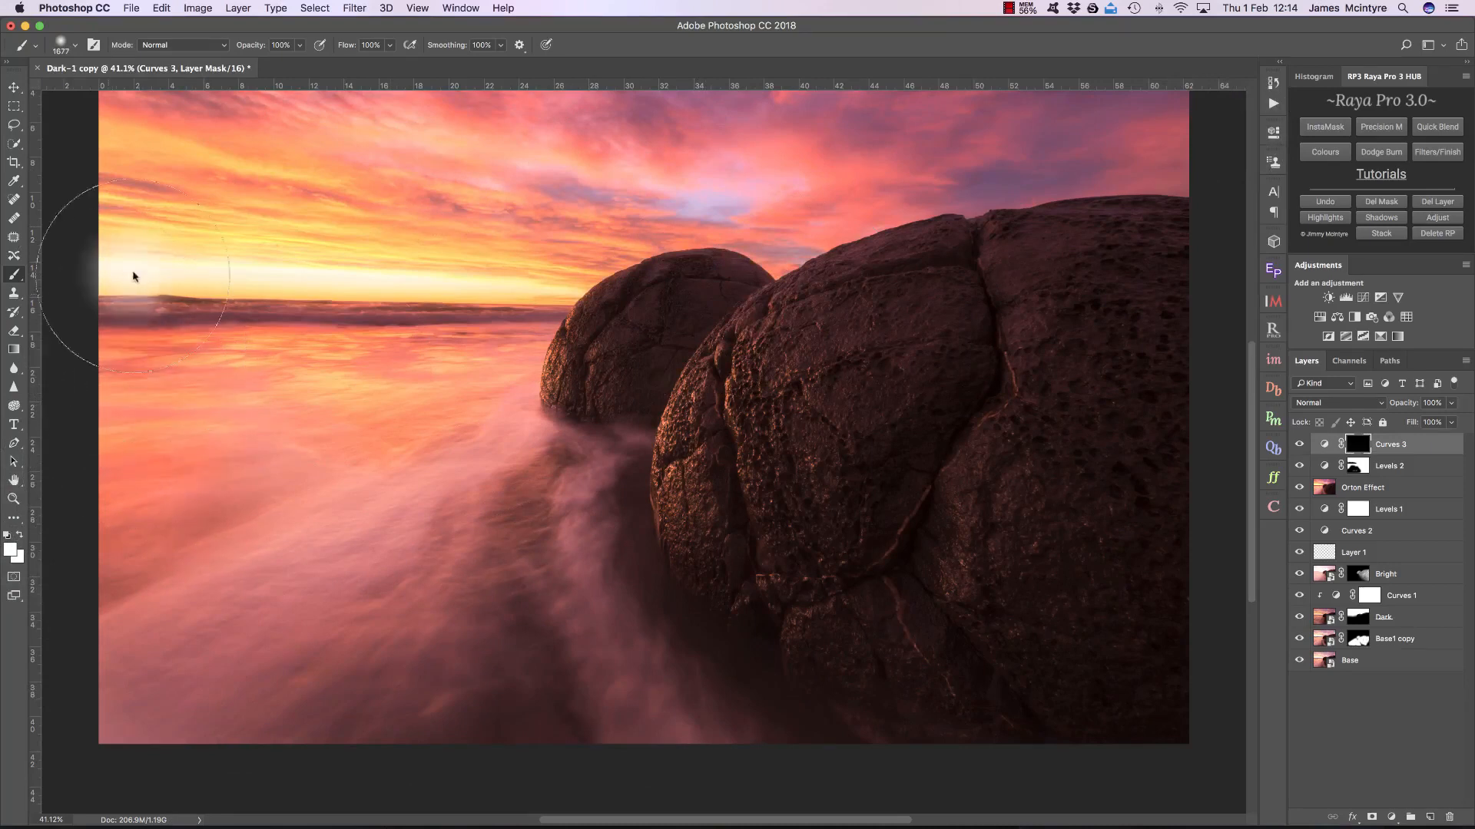
pyautogui.moveTo(1198, 72)
pyautogui.mouseDown()
pyautogui.moveTo(167, 123)
pyautogui.moveTo(41, 262)
pyautogui.moveTo(36, 465)
pyautogui.moveTo(284, 663)
pyautogui.moveTo(599, 714)
pyautogui.mouseUp()
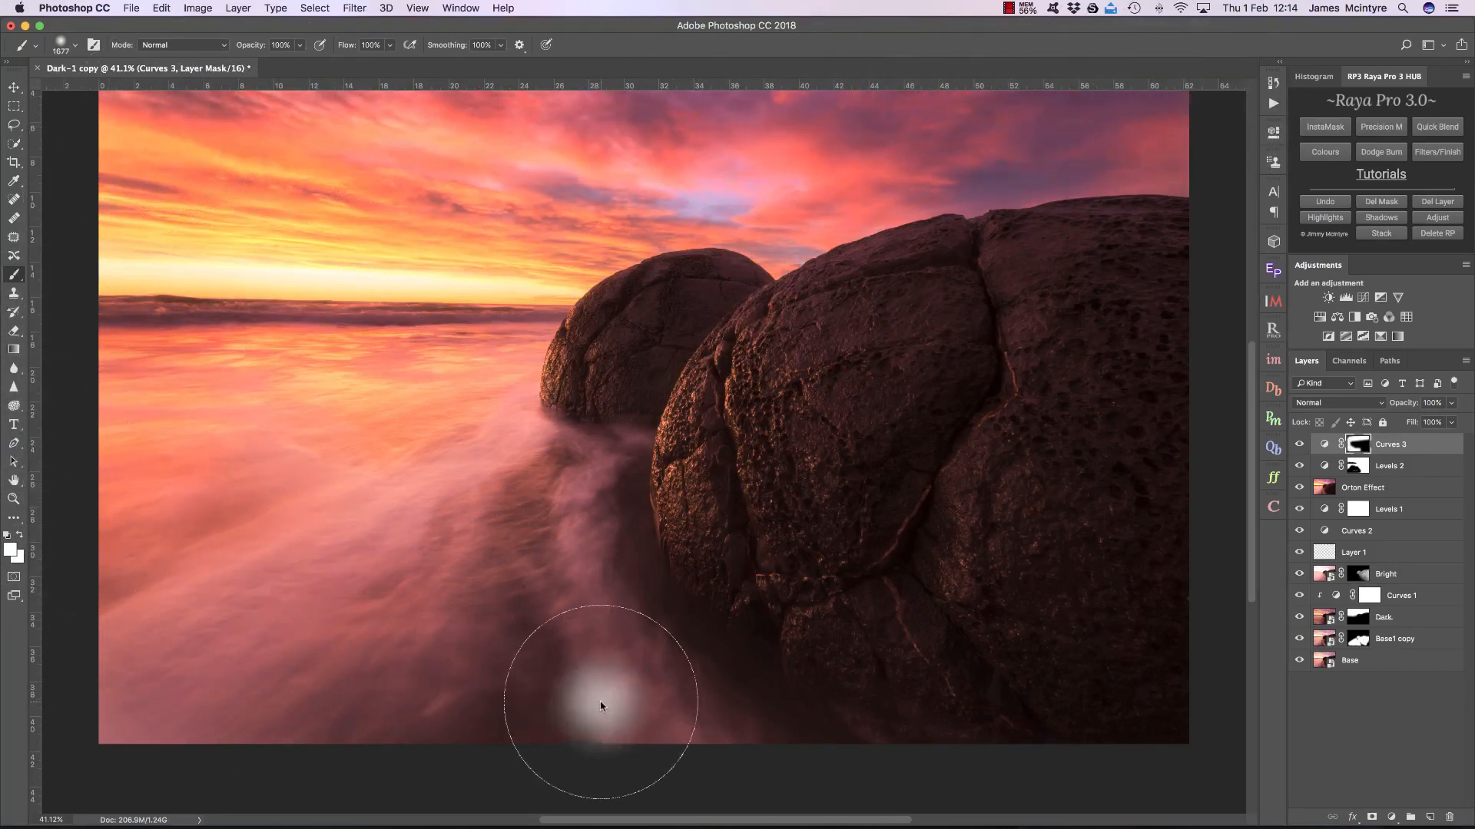
pyautogui.moveTo(929, 698); pyautogui.dragTo(1076, 699)
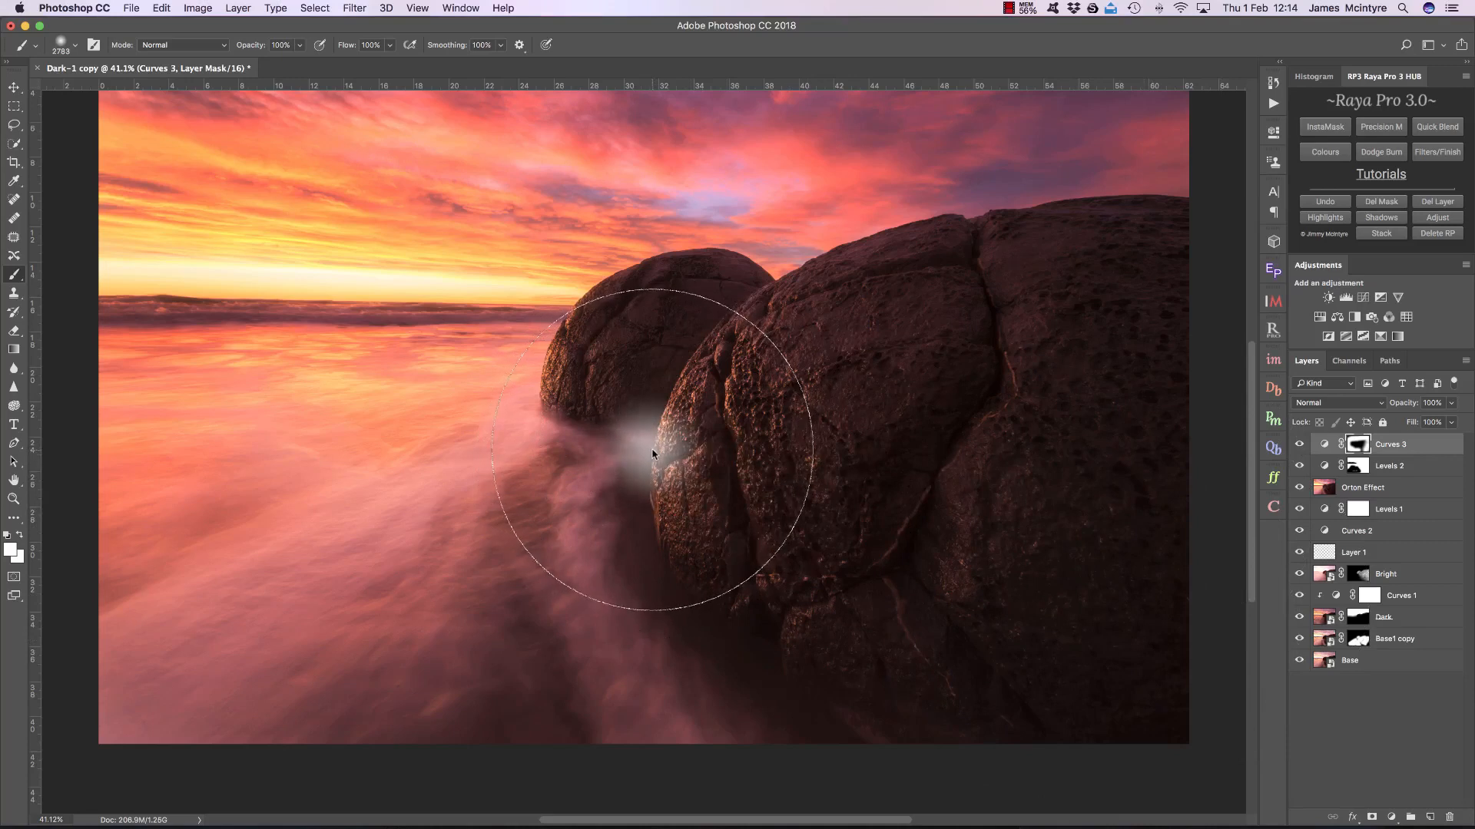
# Compare the image with and without Curves 3, and paint black on its mask over the bright water near the horizon.
pyautogui.click(1299, 445)
pyautogui.click(1299, 444)
pyautogui.click(1299, 444)
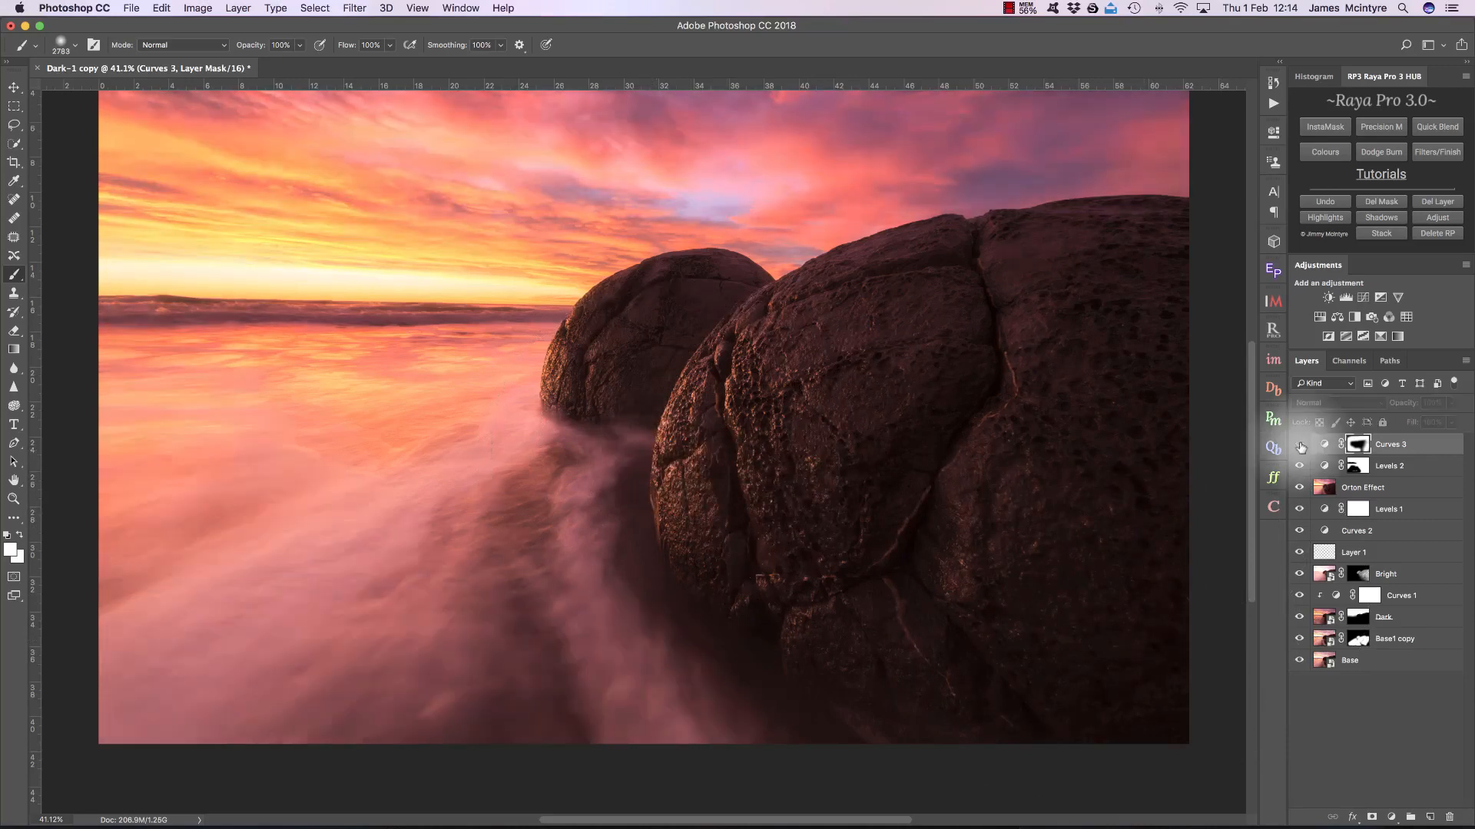
pyautogui.click(1299, 445)
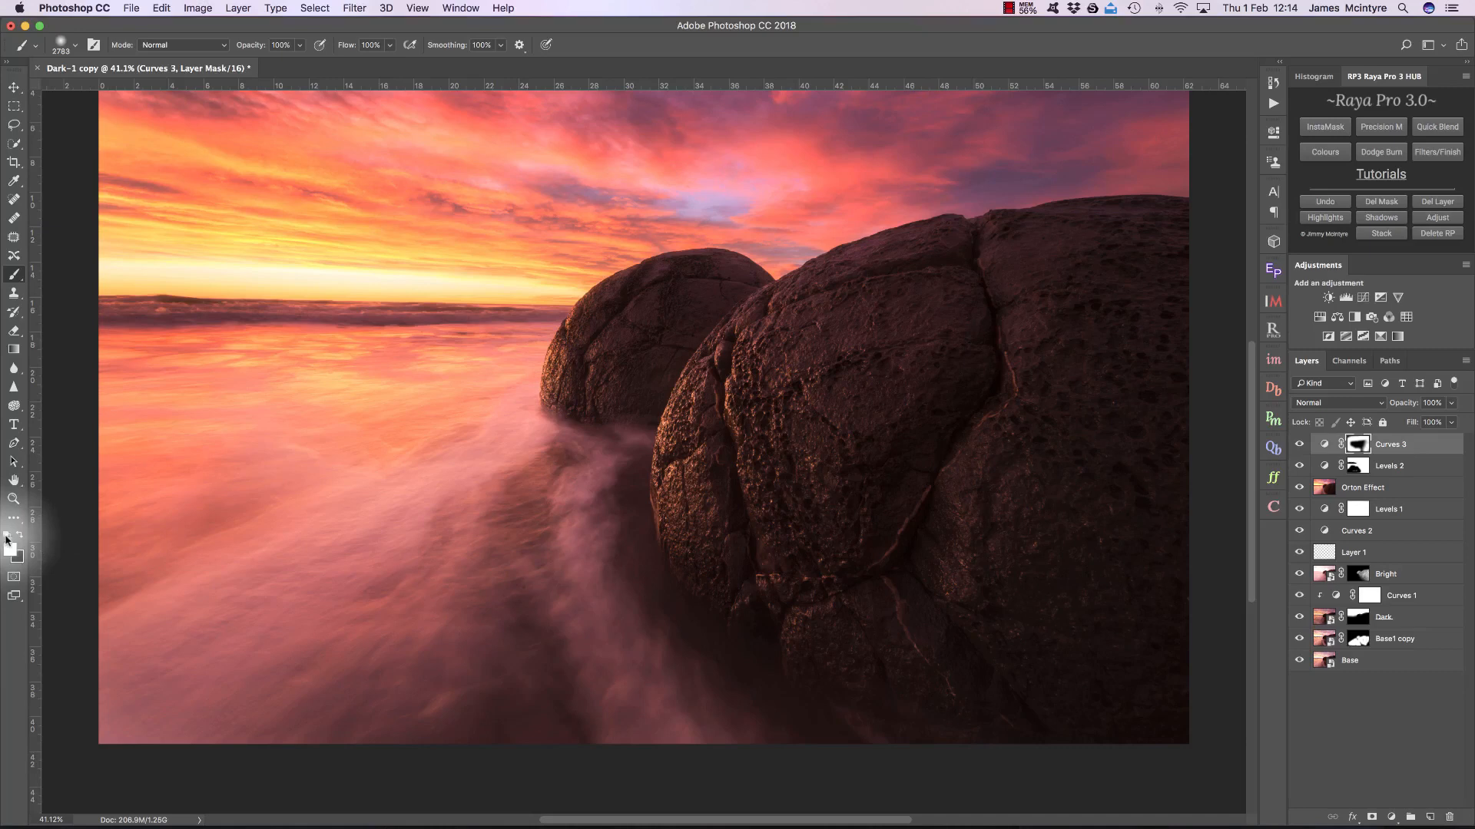
pyautogui.moveTo(308, 370); pyautogui.dragTo(52, 384)
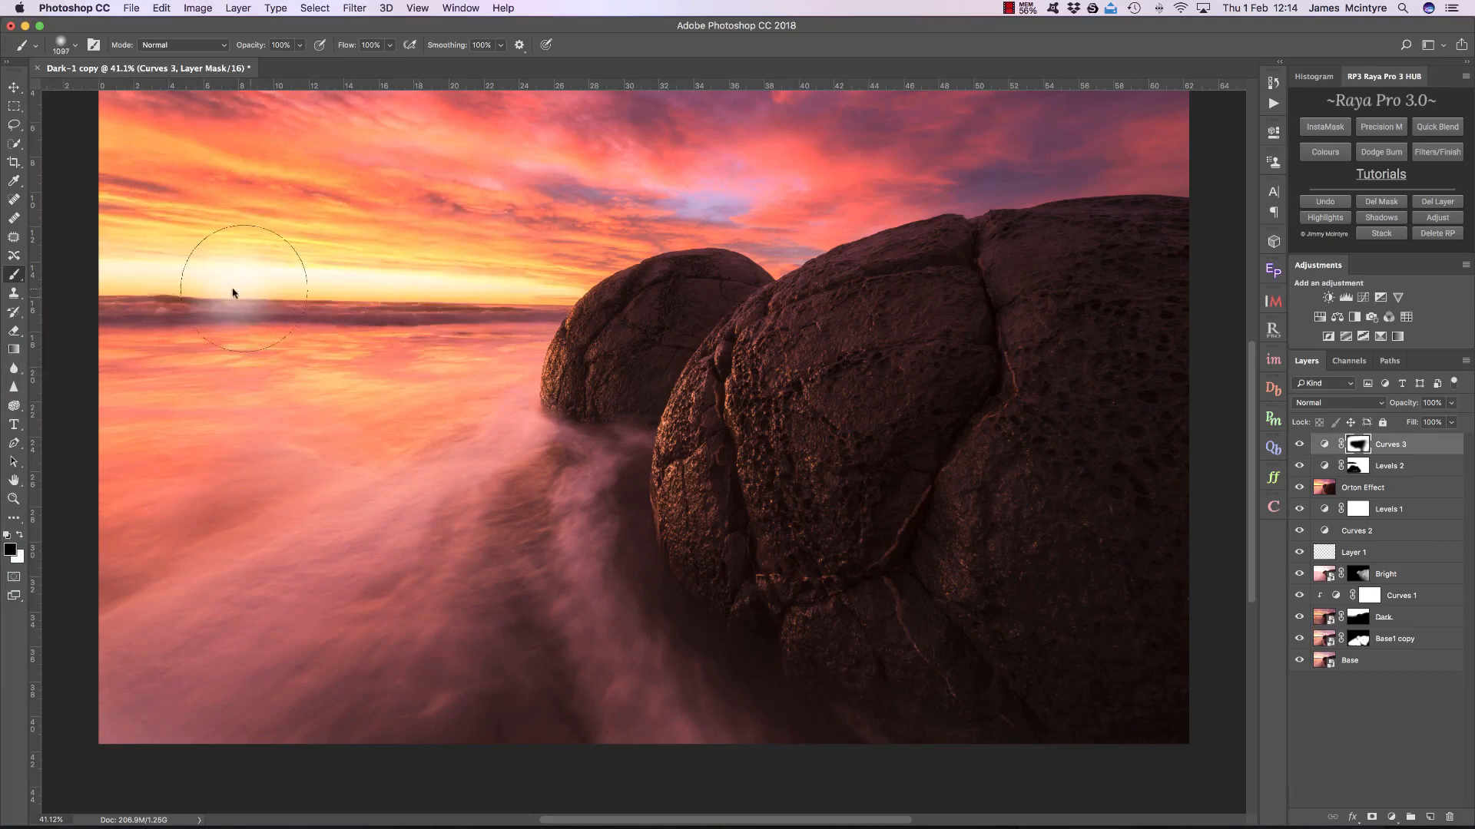
# Duplicate Curves 3, invert the copy's mask and raise its curve point to input 177, output 188 for brightening.
pyautogui.press('super+j')
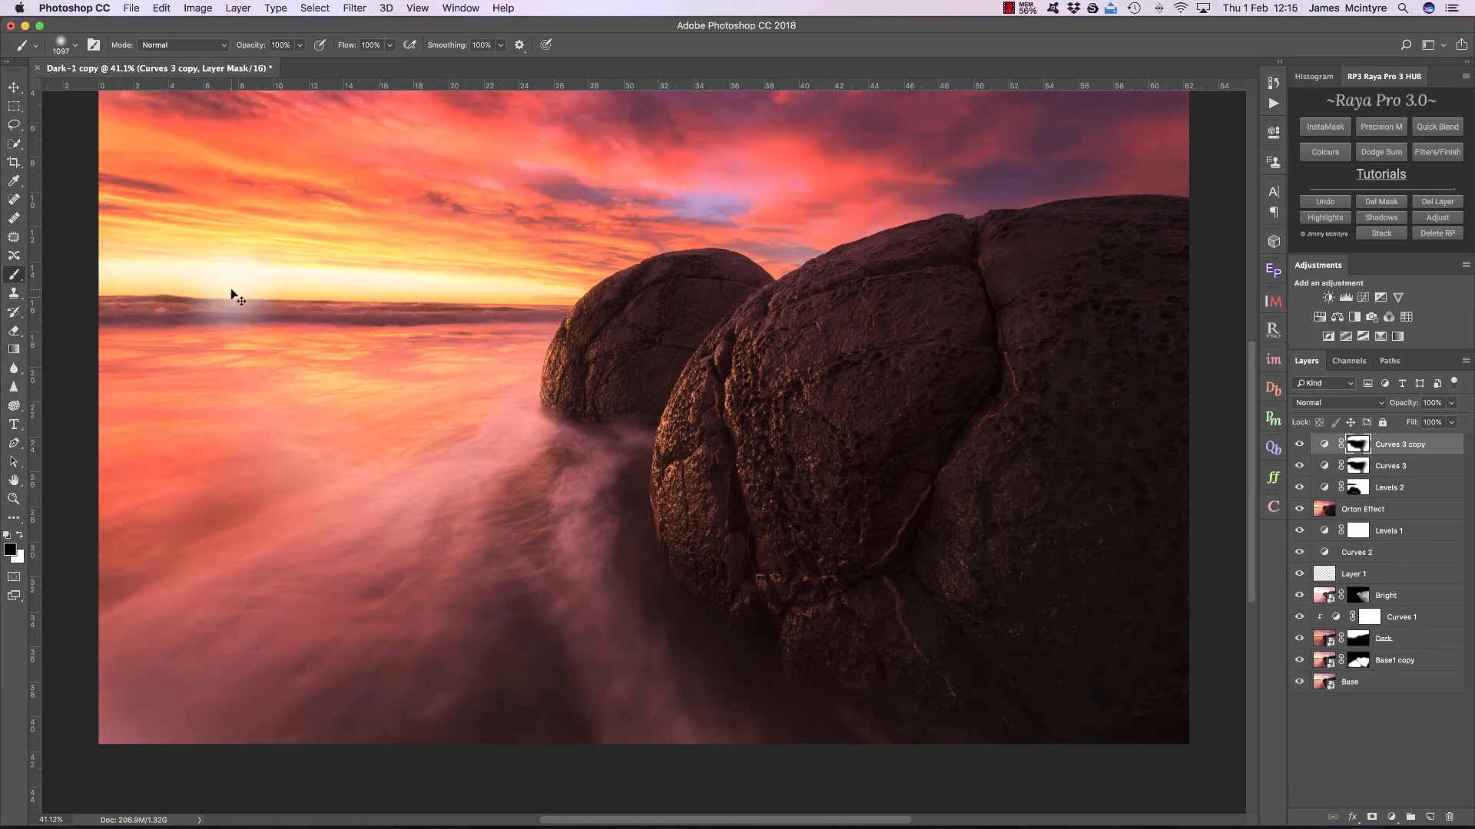
pyautogui.press('super+i')
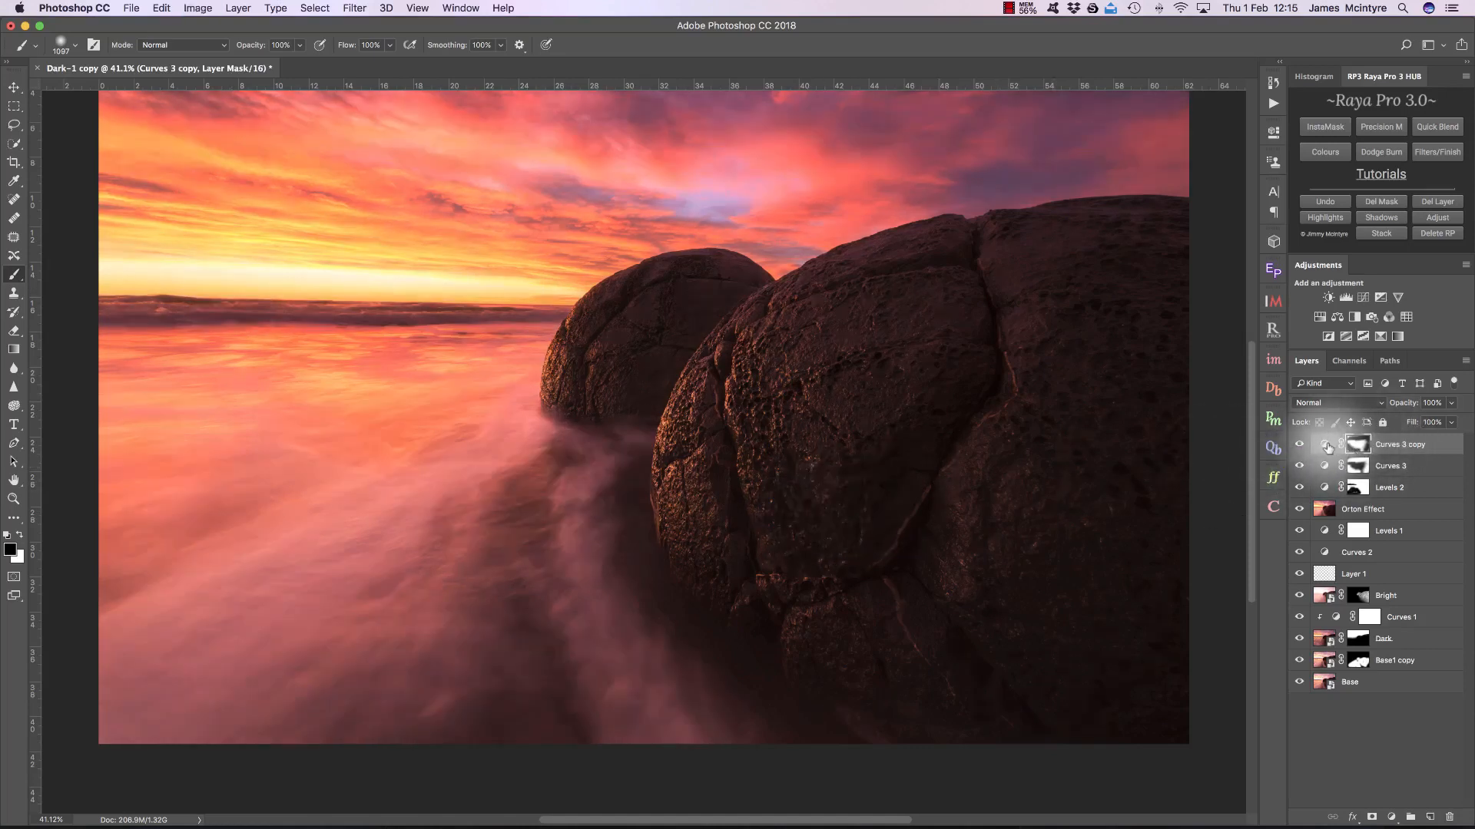
pyautogui.doubleClick(1325, 446)
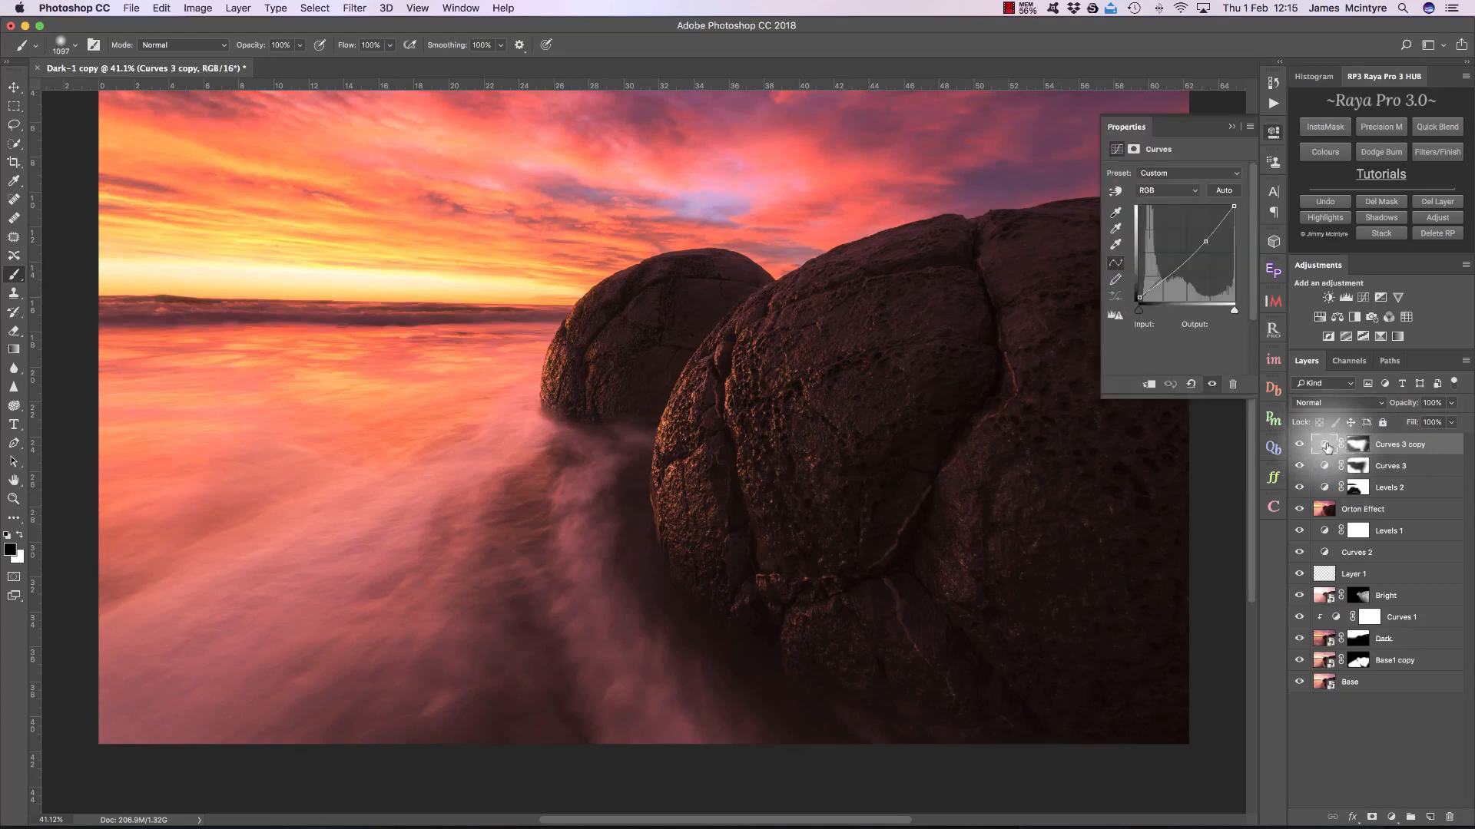
pyautogui.click(1206, 234)
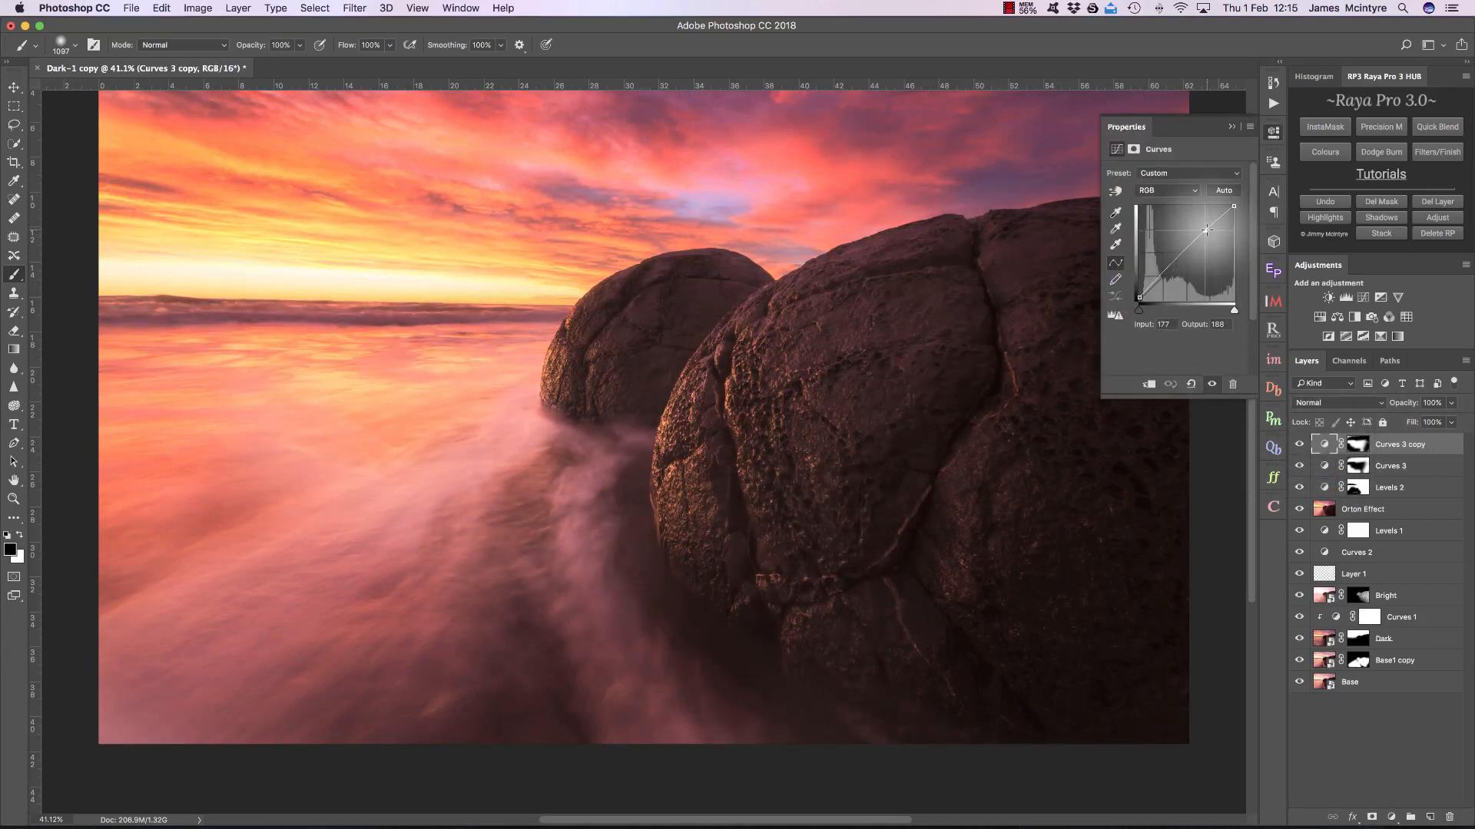
pyautogui.click(1231, 126)
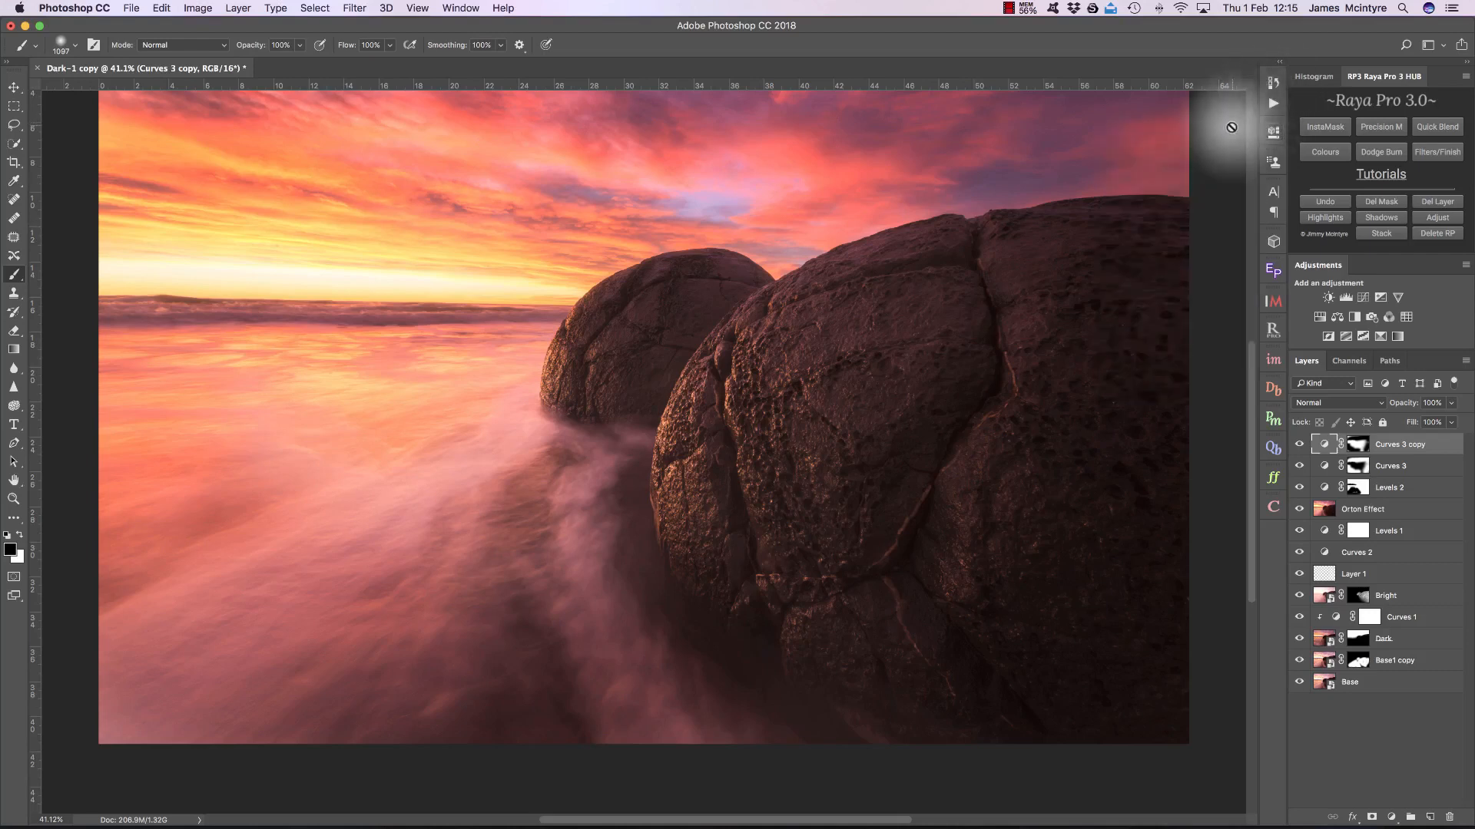
# Paint black on the Curves 3 copy's mask over the large boulder and the dark foreground.
pyautogui.click(1359, 446)
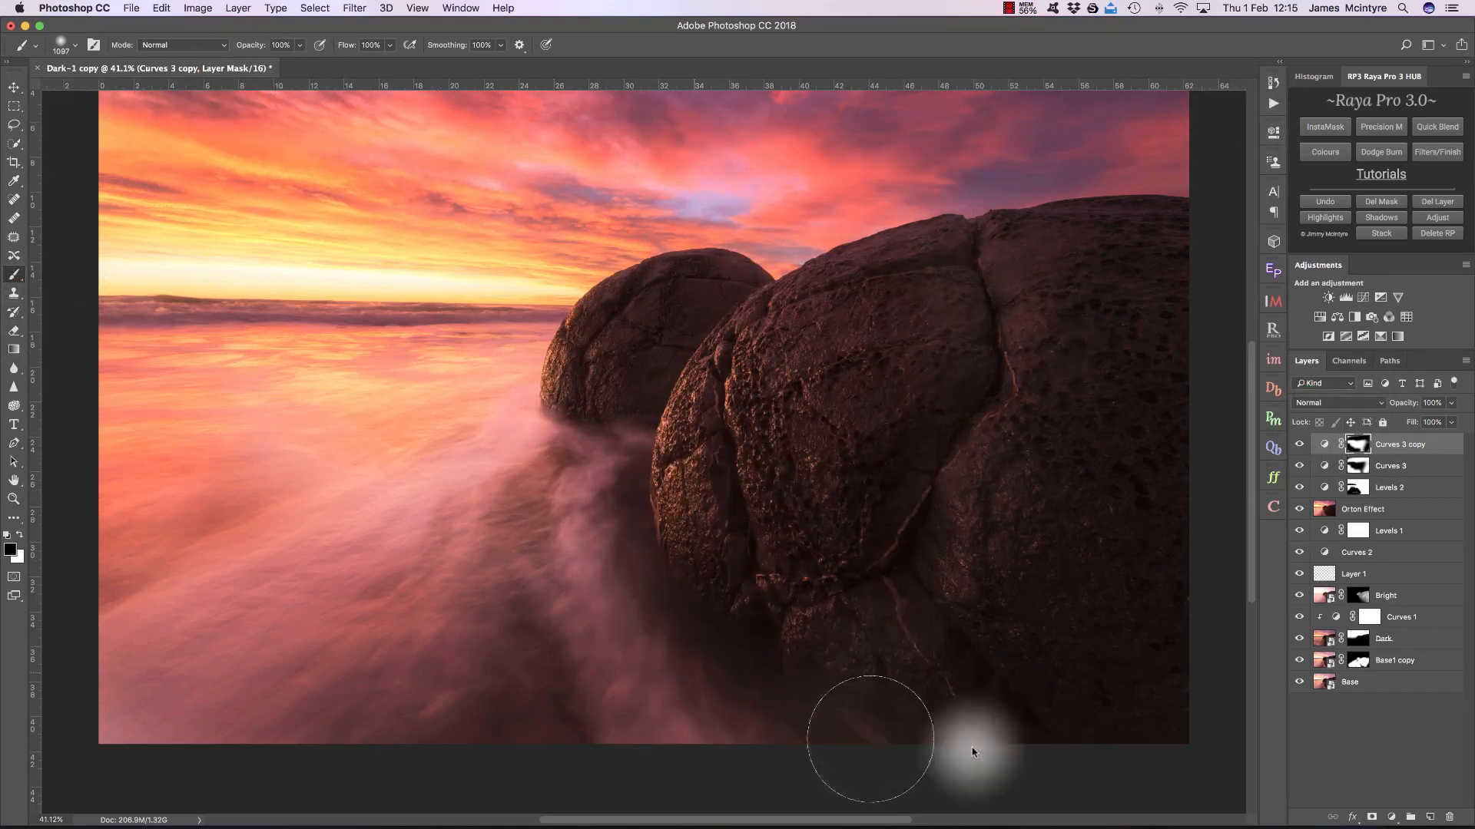
pyautogui.moveTo(964, 464)
pyautogui.mouseDown()
pyautogui.moveTo(1122, 321)
pyautogui.moveTo(1147, 244)
pyautogui.moveTo(1163, 282)
pyautogui.mouseUp()
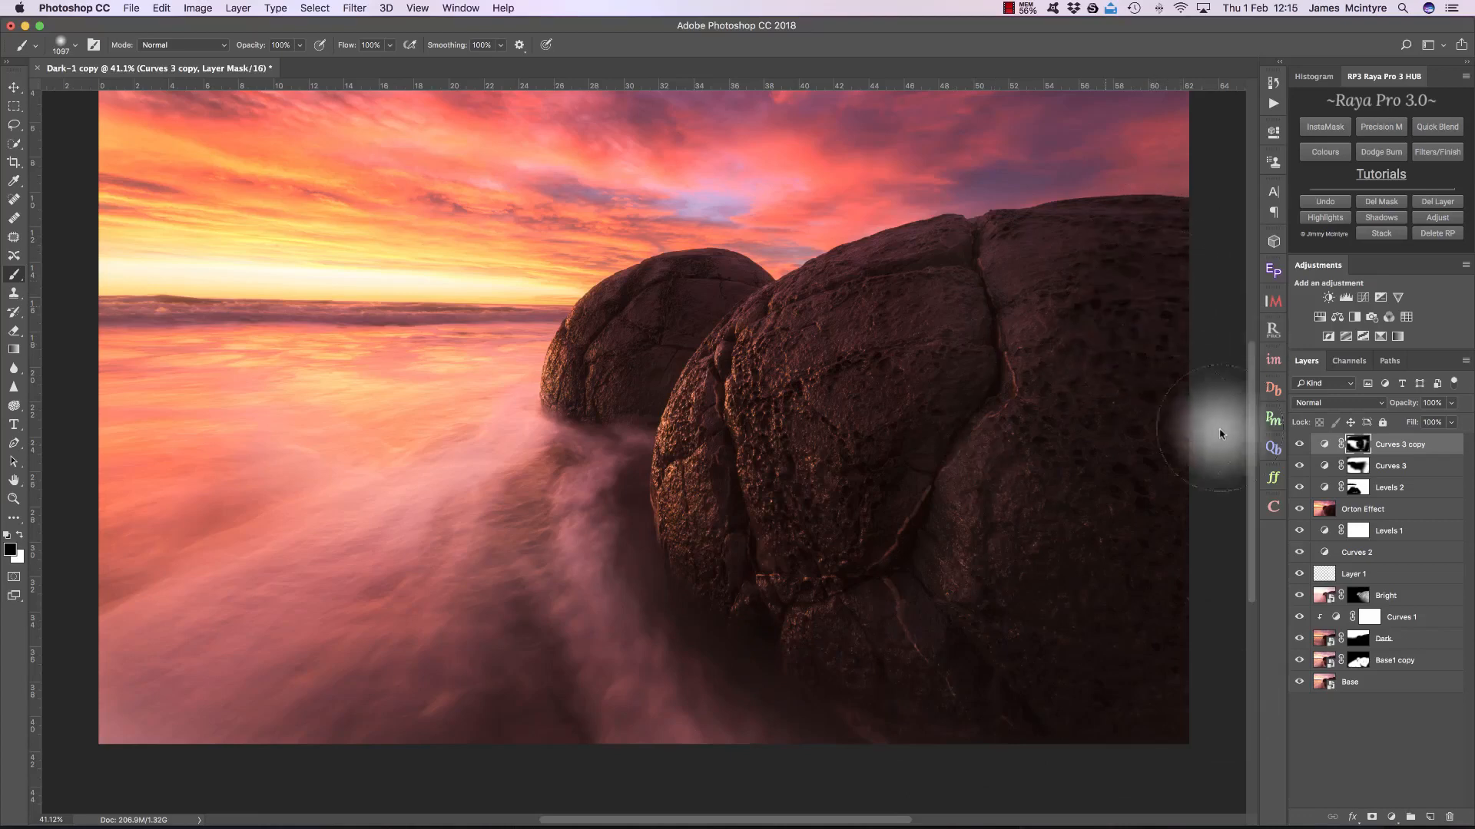
pyautogui.moveTo(897, 615); pyautogui.dragTo(1015, 643)
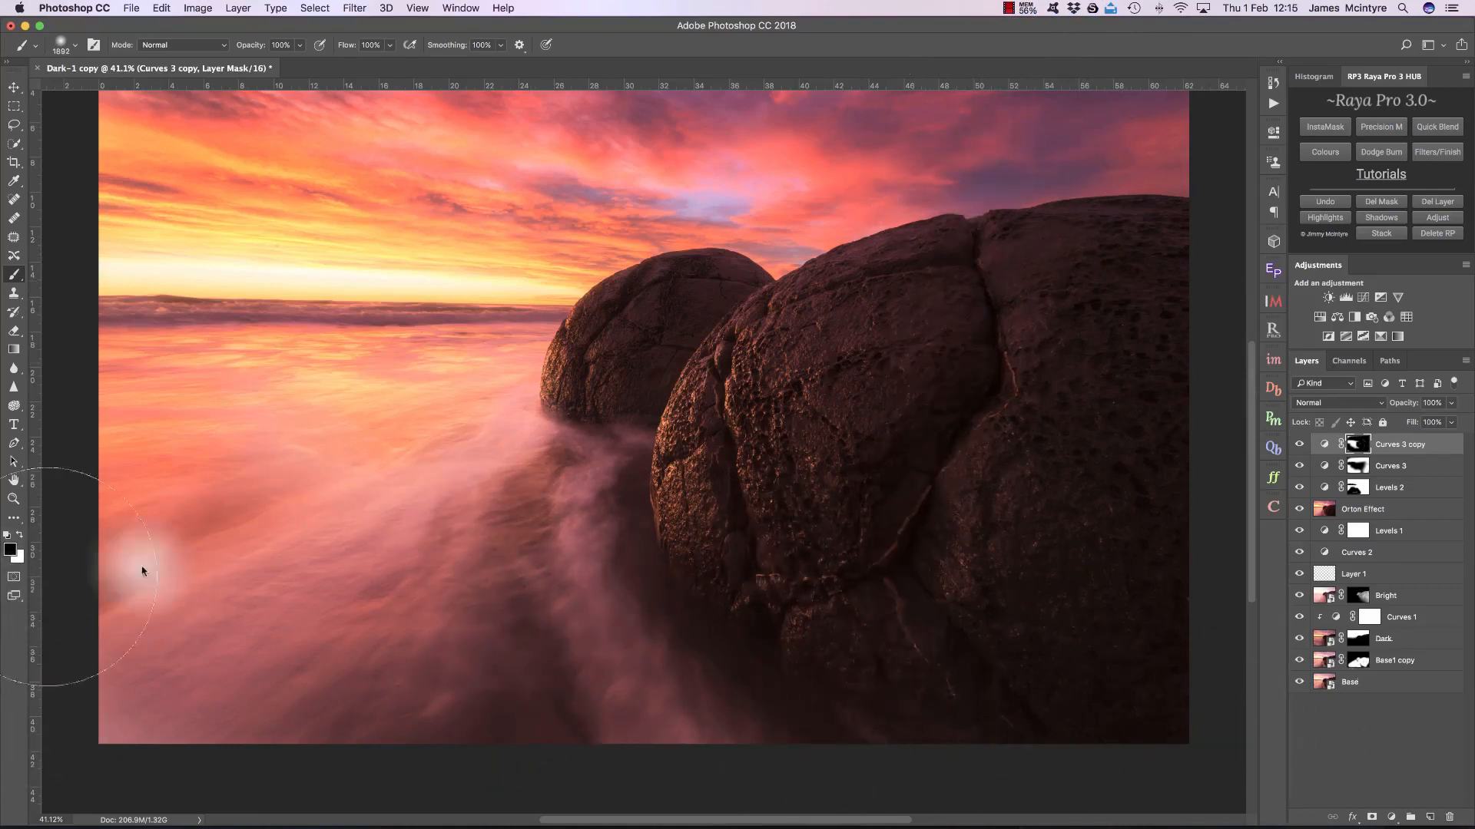
# Compare the image with and without the brightening Curves 3 copy layer.
pyautogui.click(1298, 444)
pyautogui.click(1299, 444)
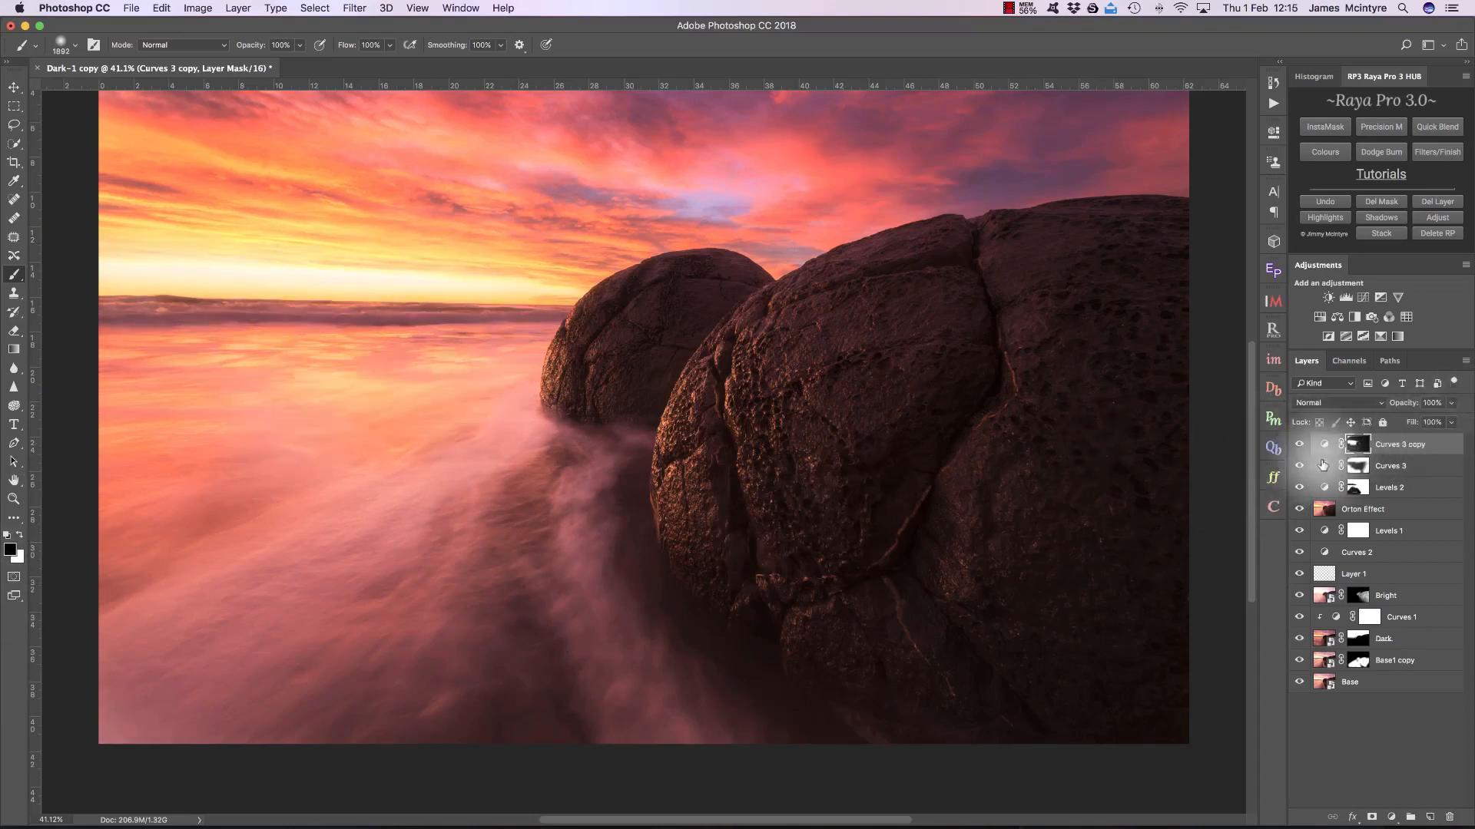
pyautogui.click(1299, 444)
pyautogui.click(1299, 445)
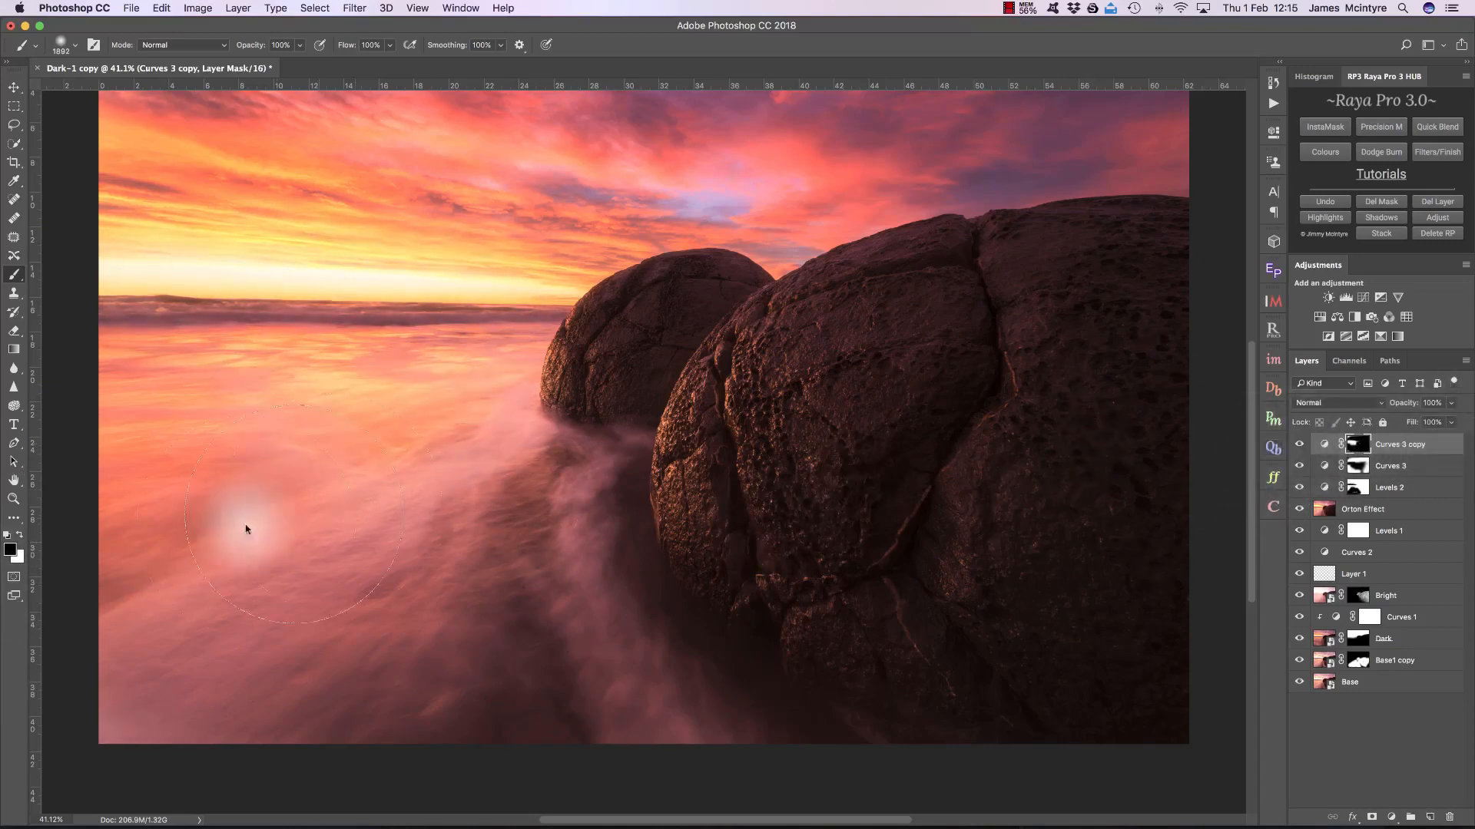
# Paint white with a large brush at 50% opacity on the Curves 3 copy's mask over the sunlit water, and compare the effect.
pyautogui.click(21, 536)
pyautogui.moveTo(322, 503)
pyautogui.mouseDown()
pyautogui.moveTo(868, 578)
pyautogui.moveTo(698, 560)
pyautogui.mouseUp()
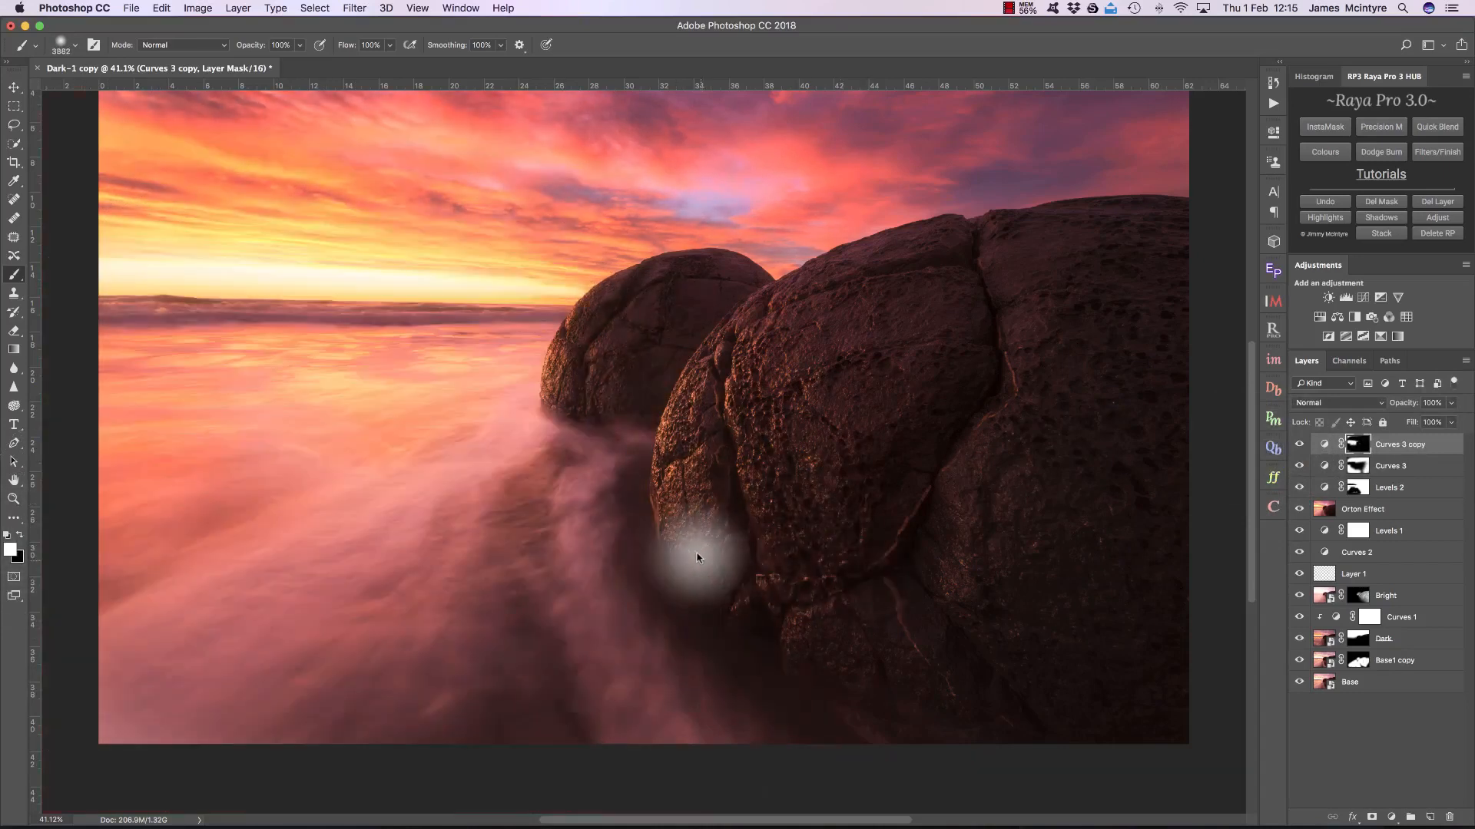
pyautogui.press('5')
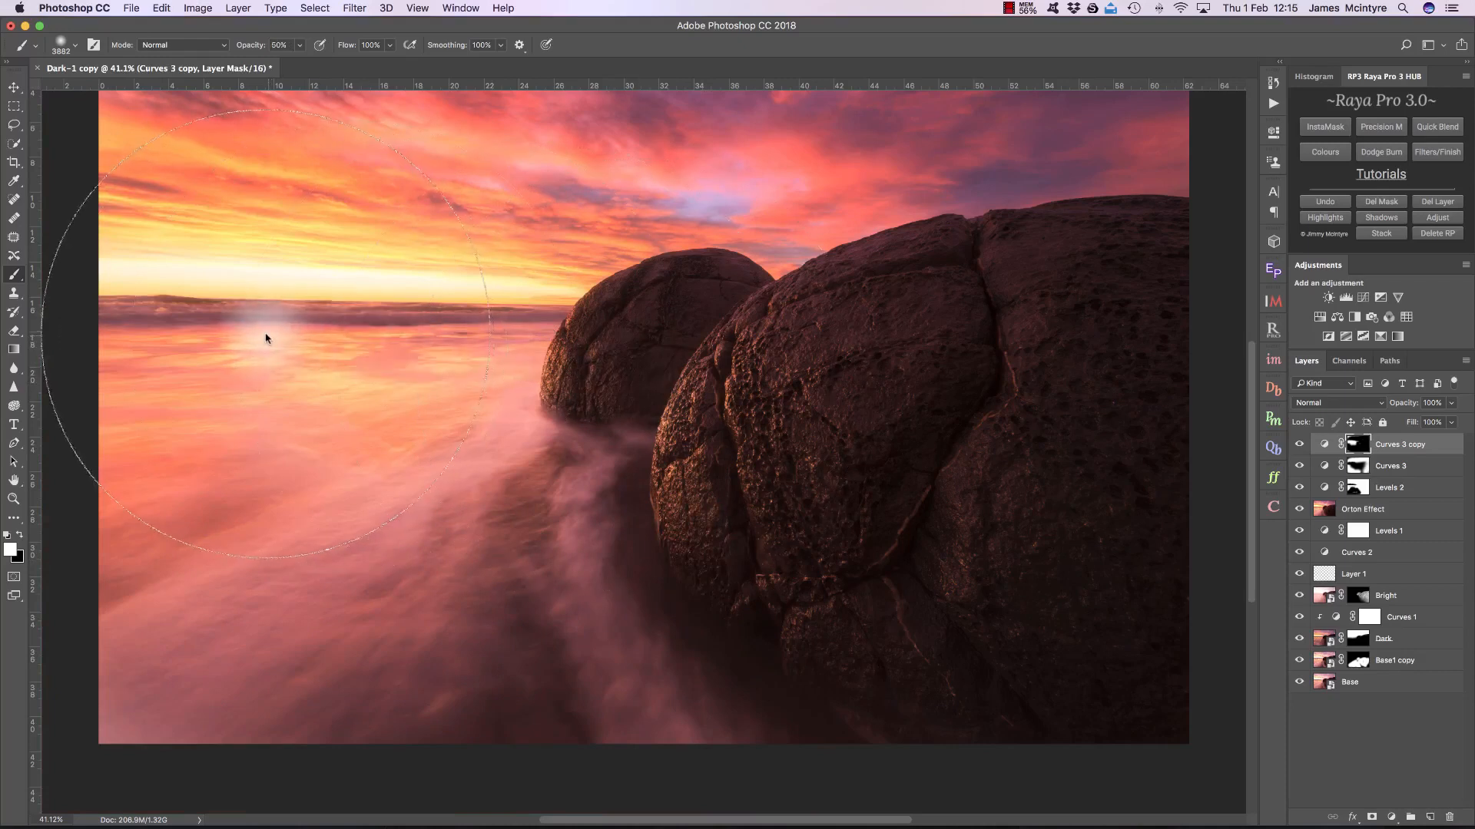
pyautogui.moveTo(573, 386)
pyautogui.mouseDown()
pyautogui.moveTo(641, 415)
pyautogui.moveTo(514, 428)
pyautogui.moveTo(379, 406)
pyautogui.moveTo(303, 356)
pyautogui.mouseUp()
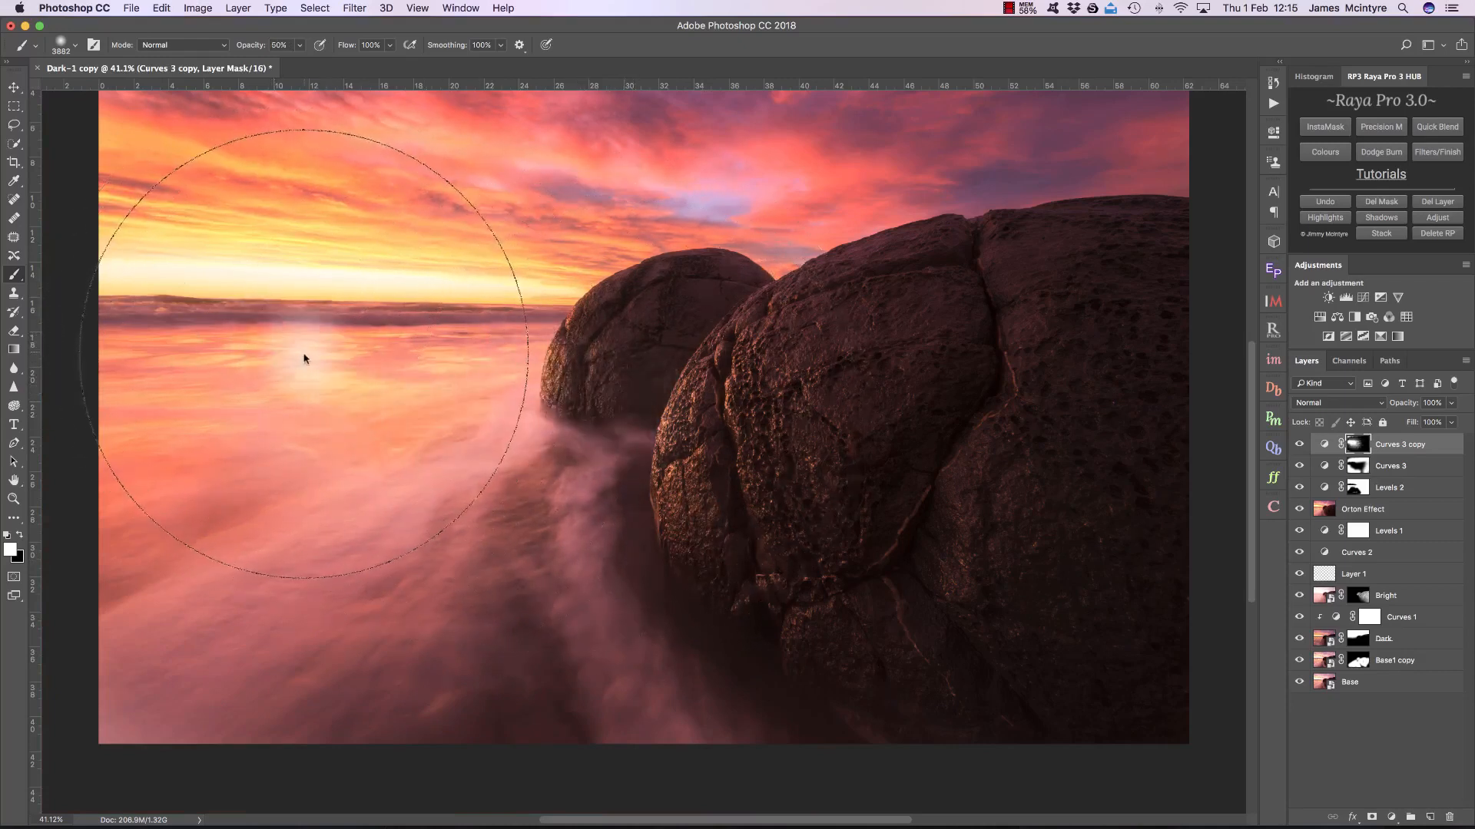
pyautogui.click(1299, 445)
pyautogui.click(1298, 444)
pyautogui.click(1298, 444)
pyautogui.click(1299, 445)
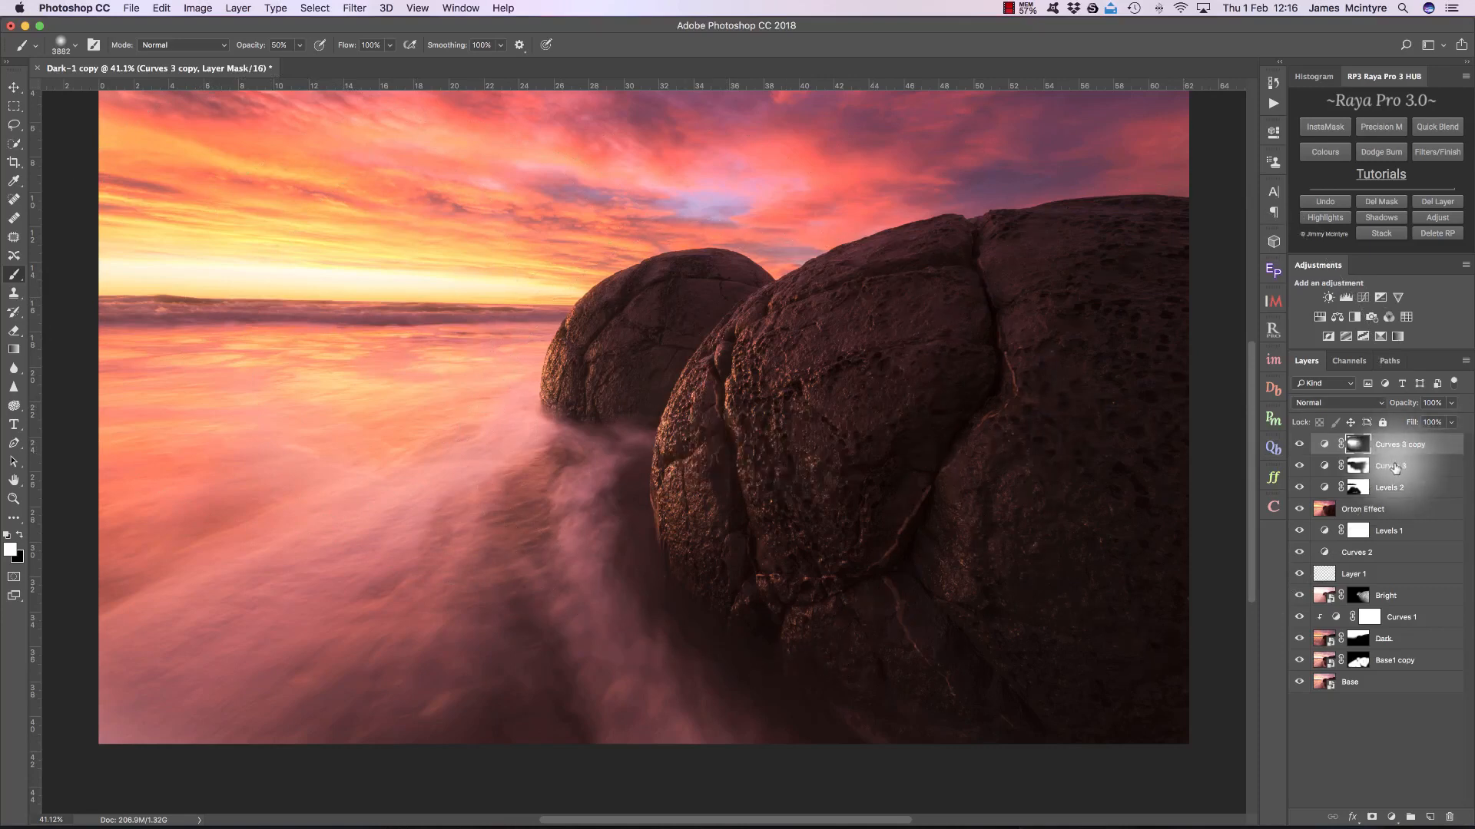
# Group Curves 3 and its copy, and compare the image with and without the group.
pyautogui.keyDown('shift'); pyautogui.click(1396, 466); pyautogui.keyUp('shift')
pyautogui.press('super+g')
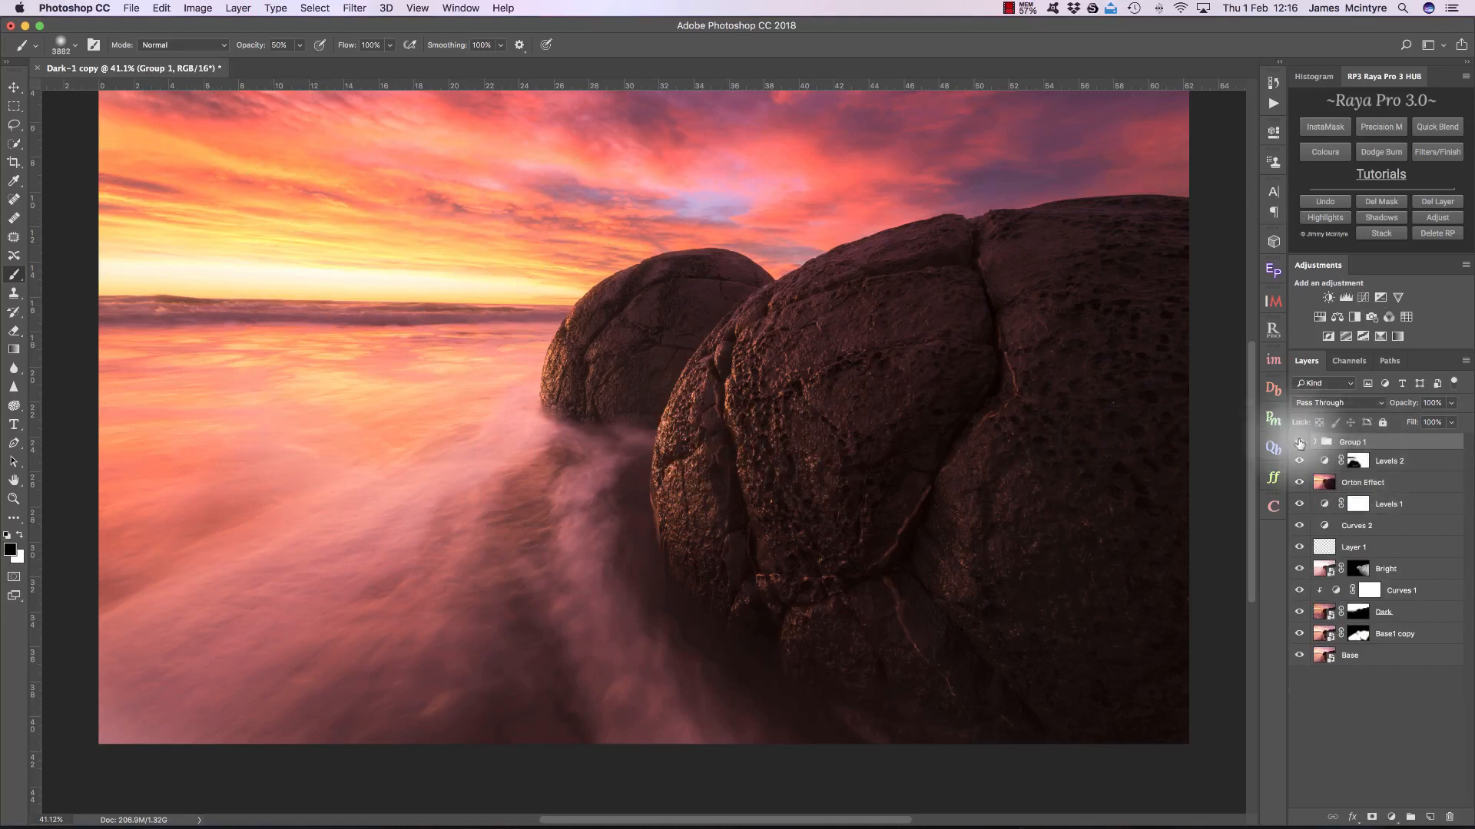
pyautogui.click(1299, 443)
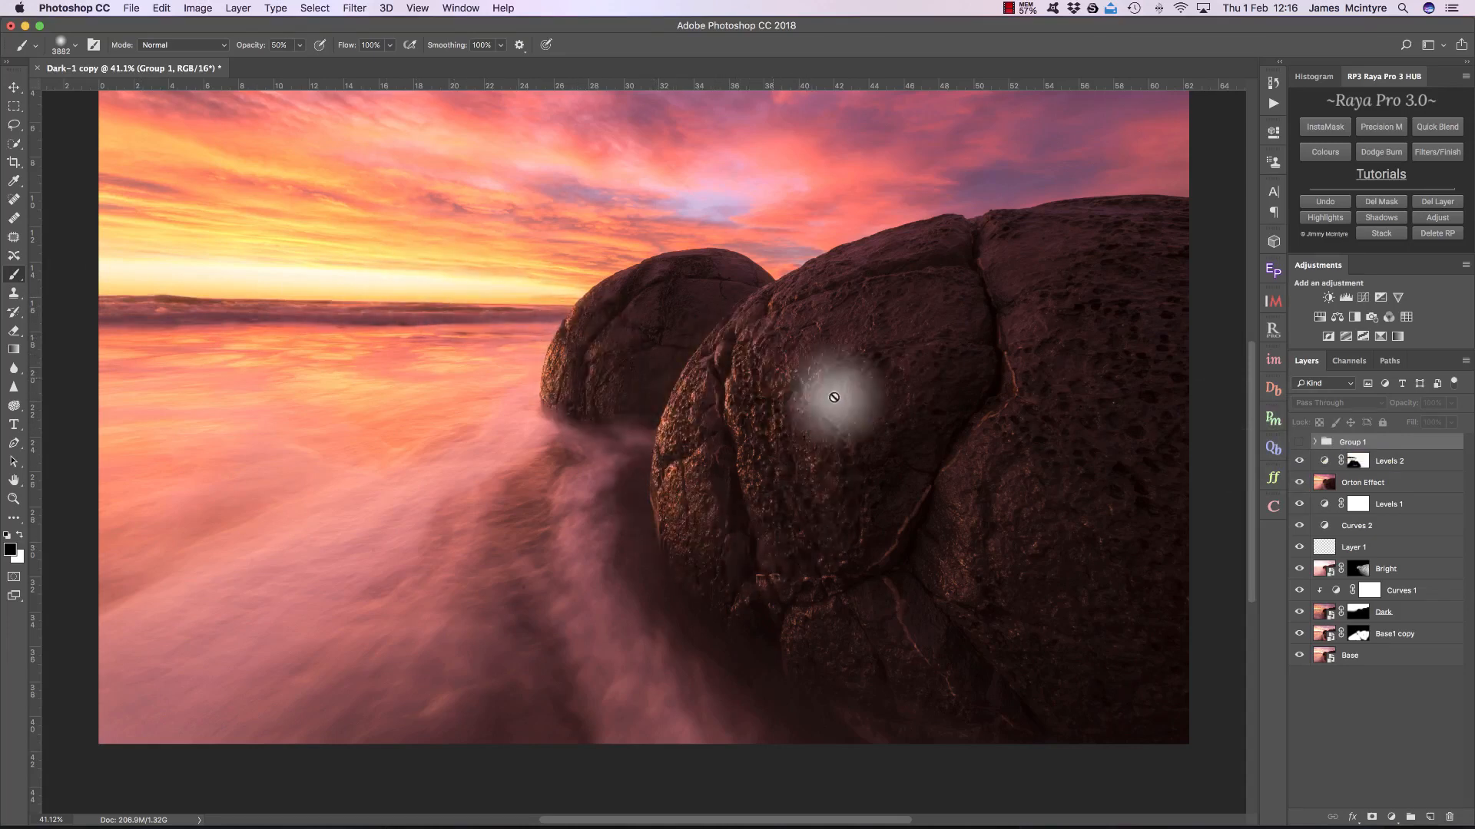
pyautogui.click(1298, 444)
pyautogui.click(1298, 444)
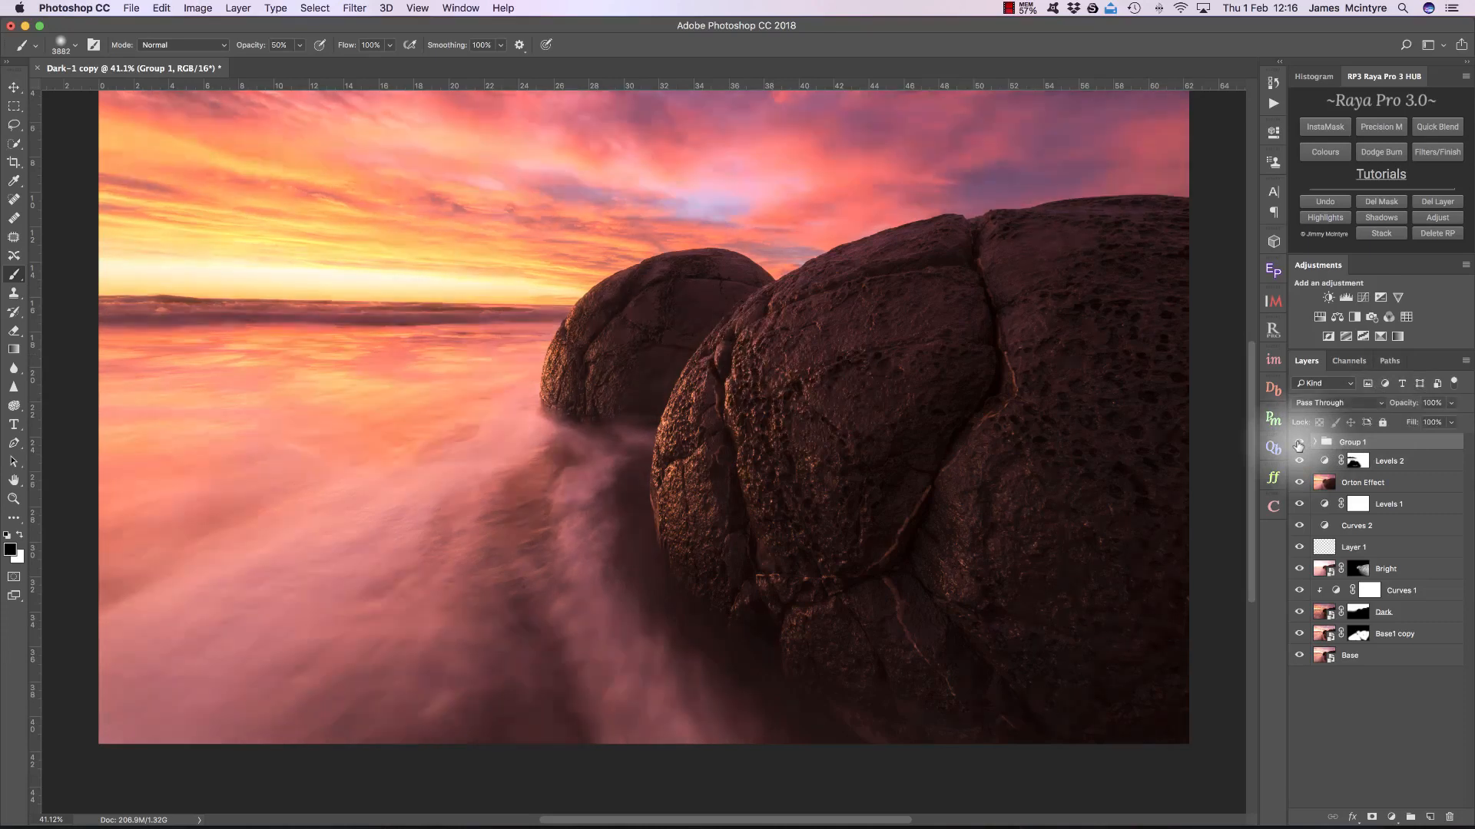
pyautogui.click(1300, 444)
pyautogui.click(1300, 444)
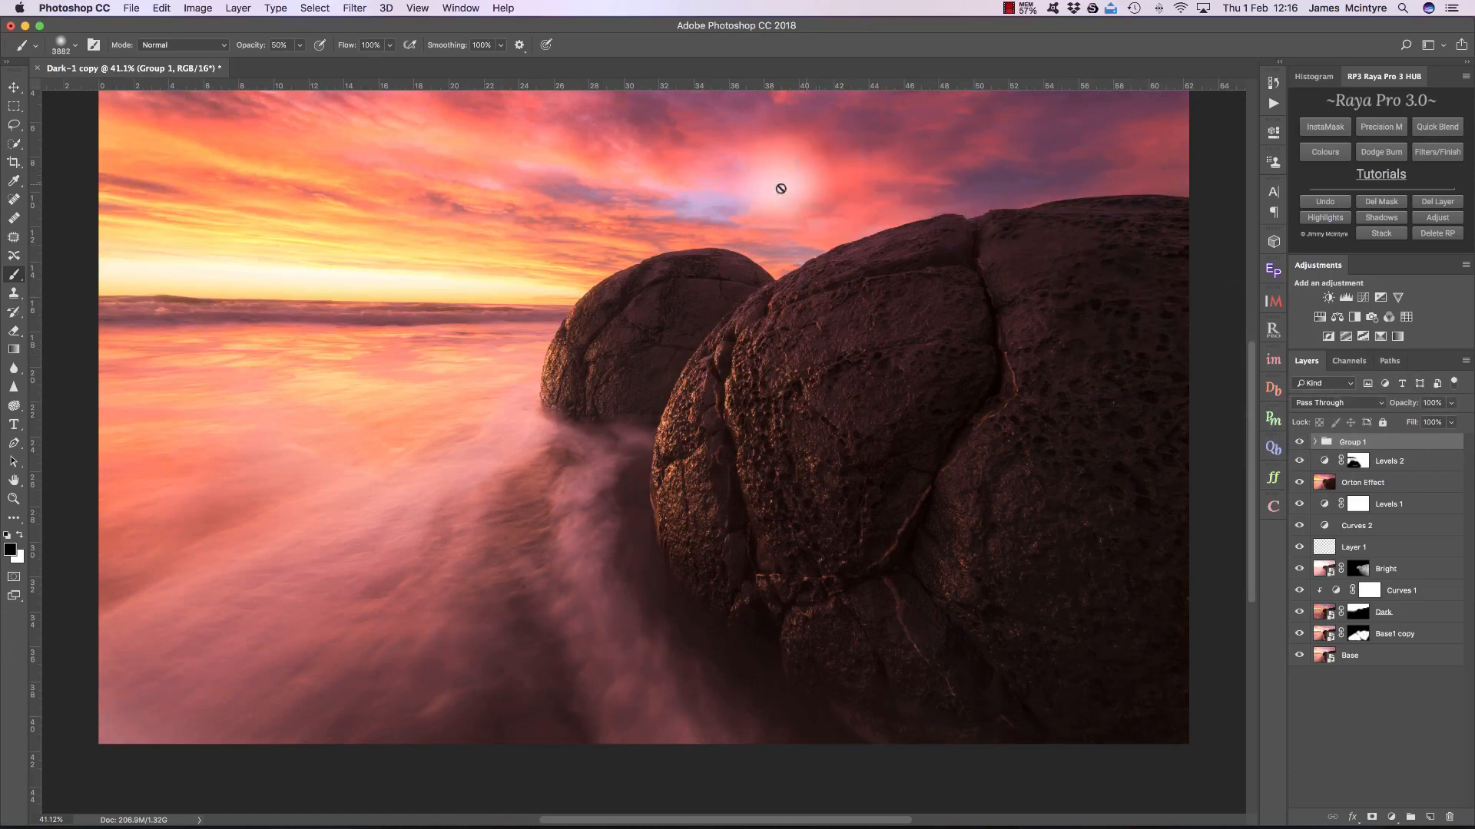
# Reduce the opacity of Group 1 to 74% and check its effect against the image without it.
pyautogui.moveTo(1410, 404); pyautogui.dragTo(1393, 405)
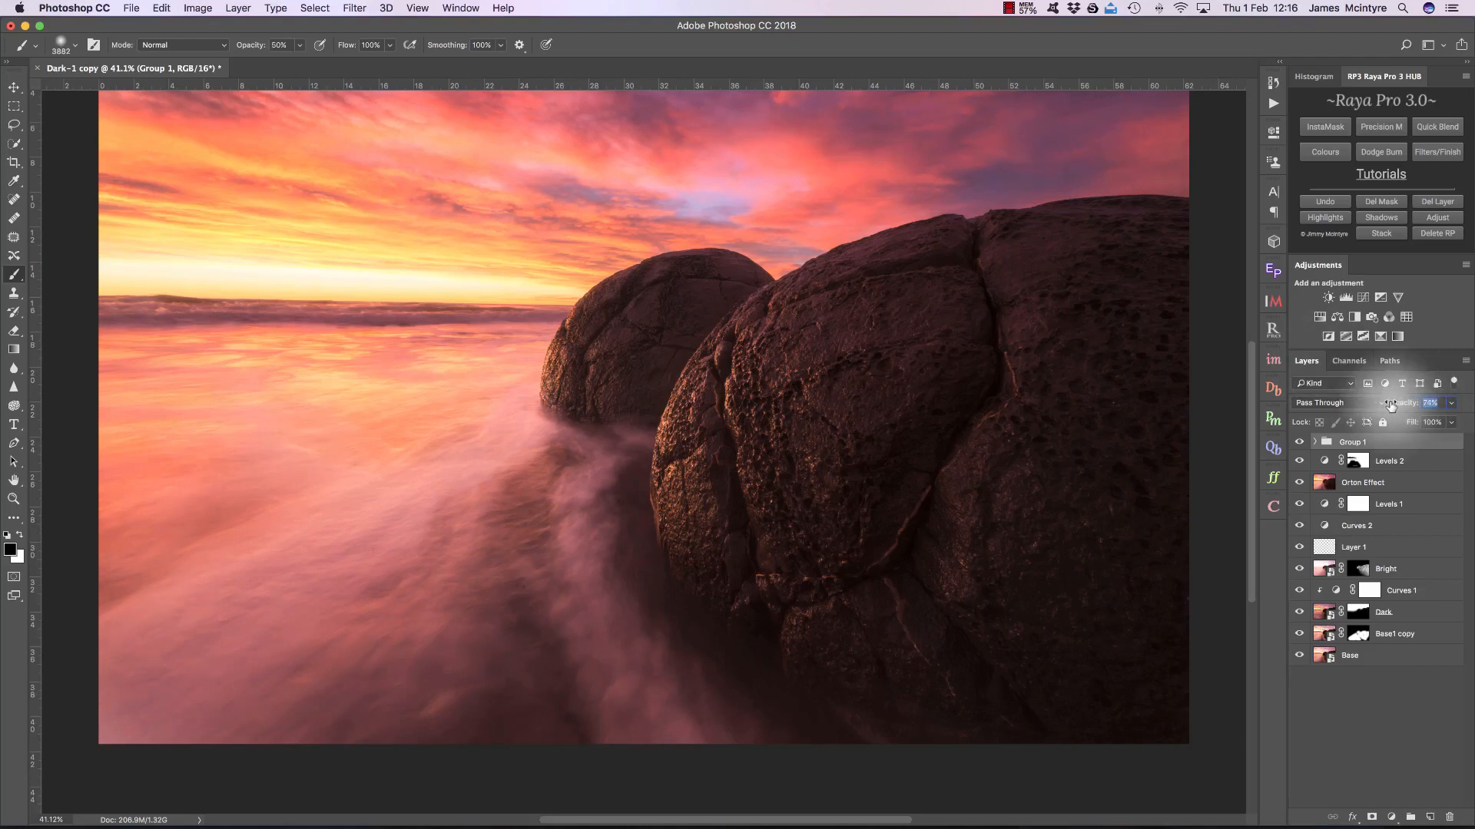
pyautogui.click(1299, 442)
pyautogui.click(1298, 443)
pyautogui.click(1299, 443)
pyautogui.click(1298, 444)
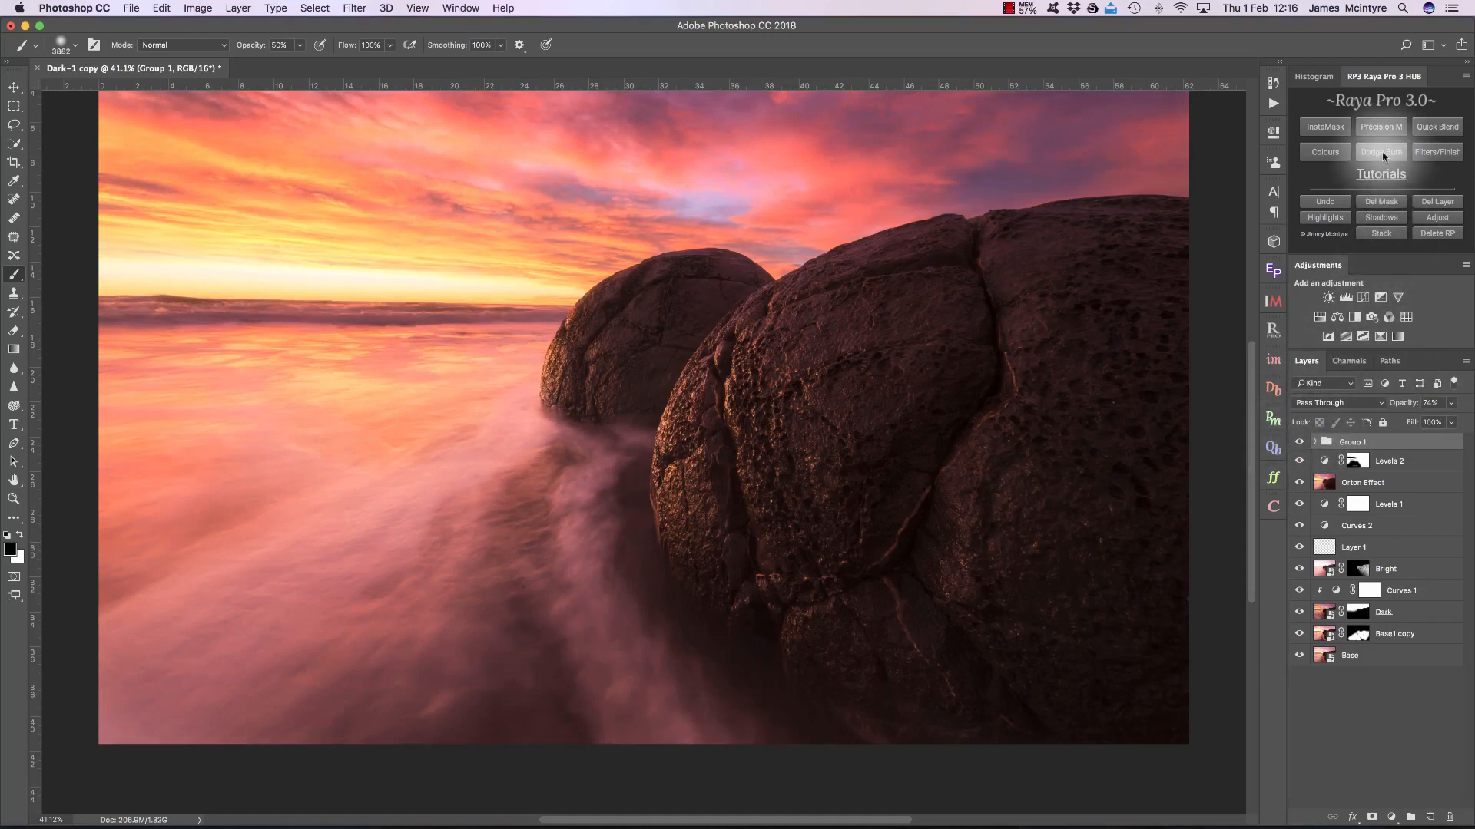
# Stamp the visible layers into a new merged layer with Raya Pro's Dodge & Burn tools and check Group 1's effect.
pyautogui.click(1382, 153)
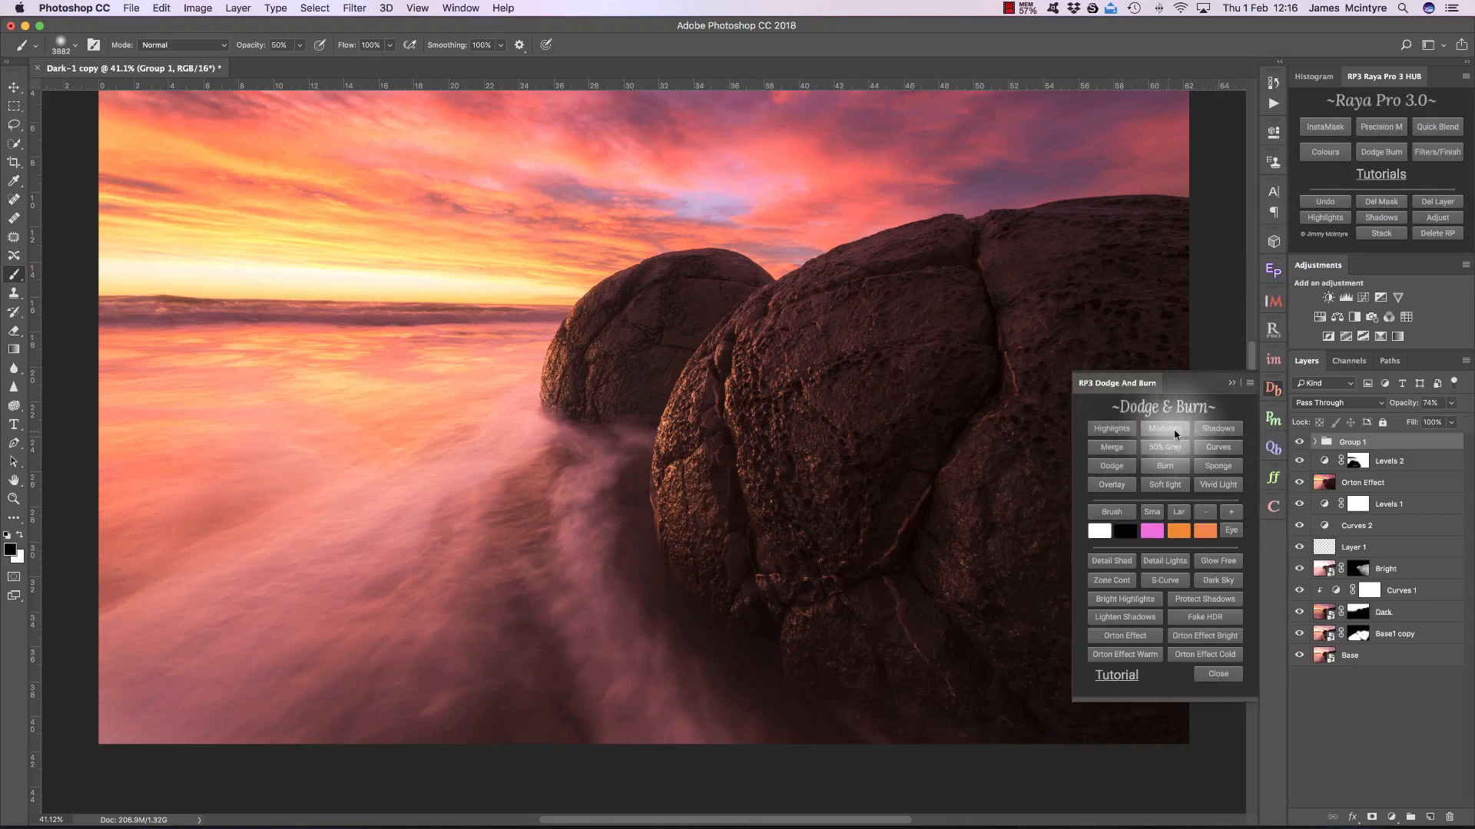
pyautogui.click(1113, 451)
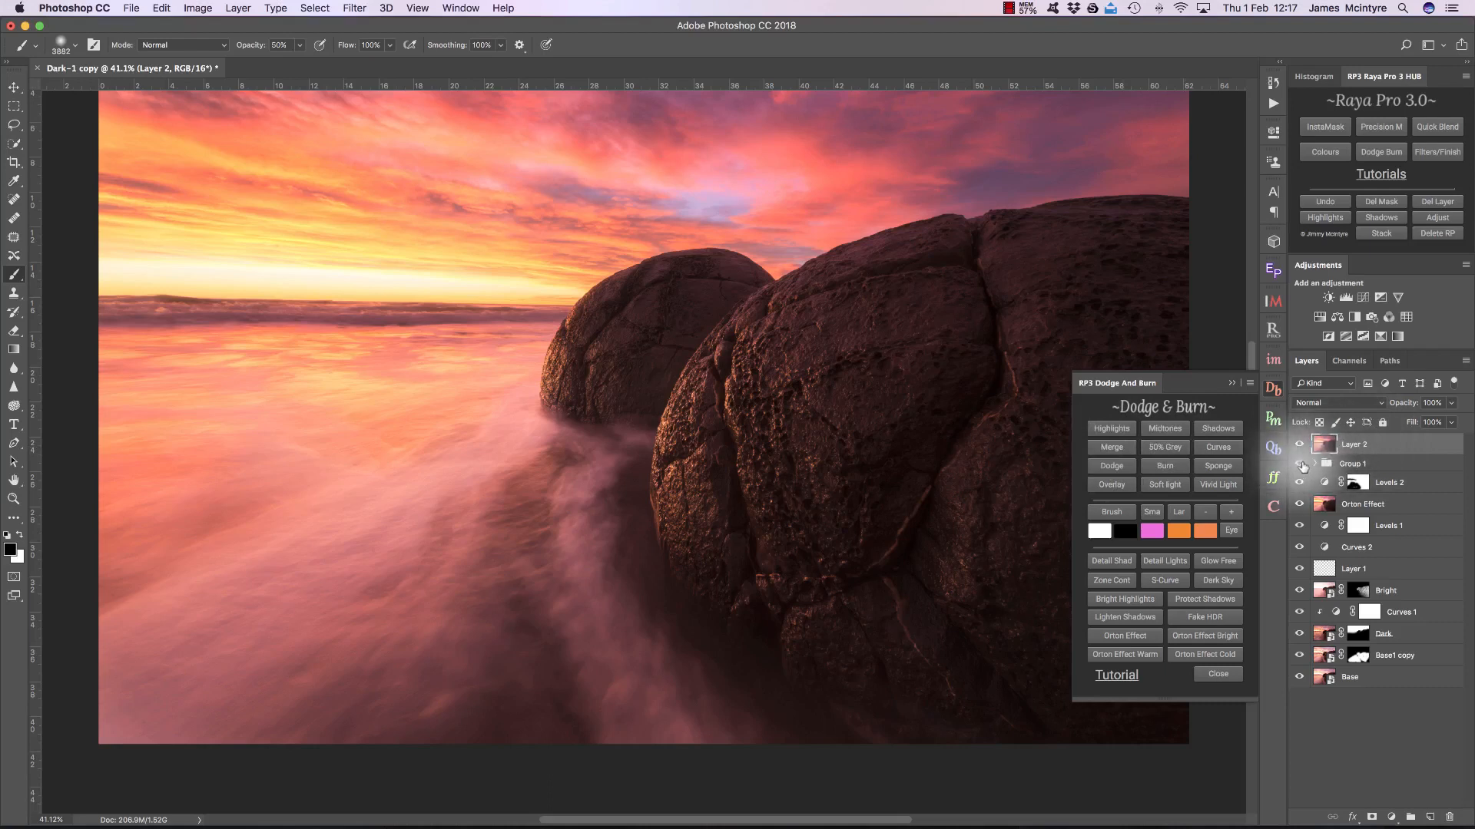
pyautogui.click(1350, 464)
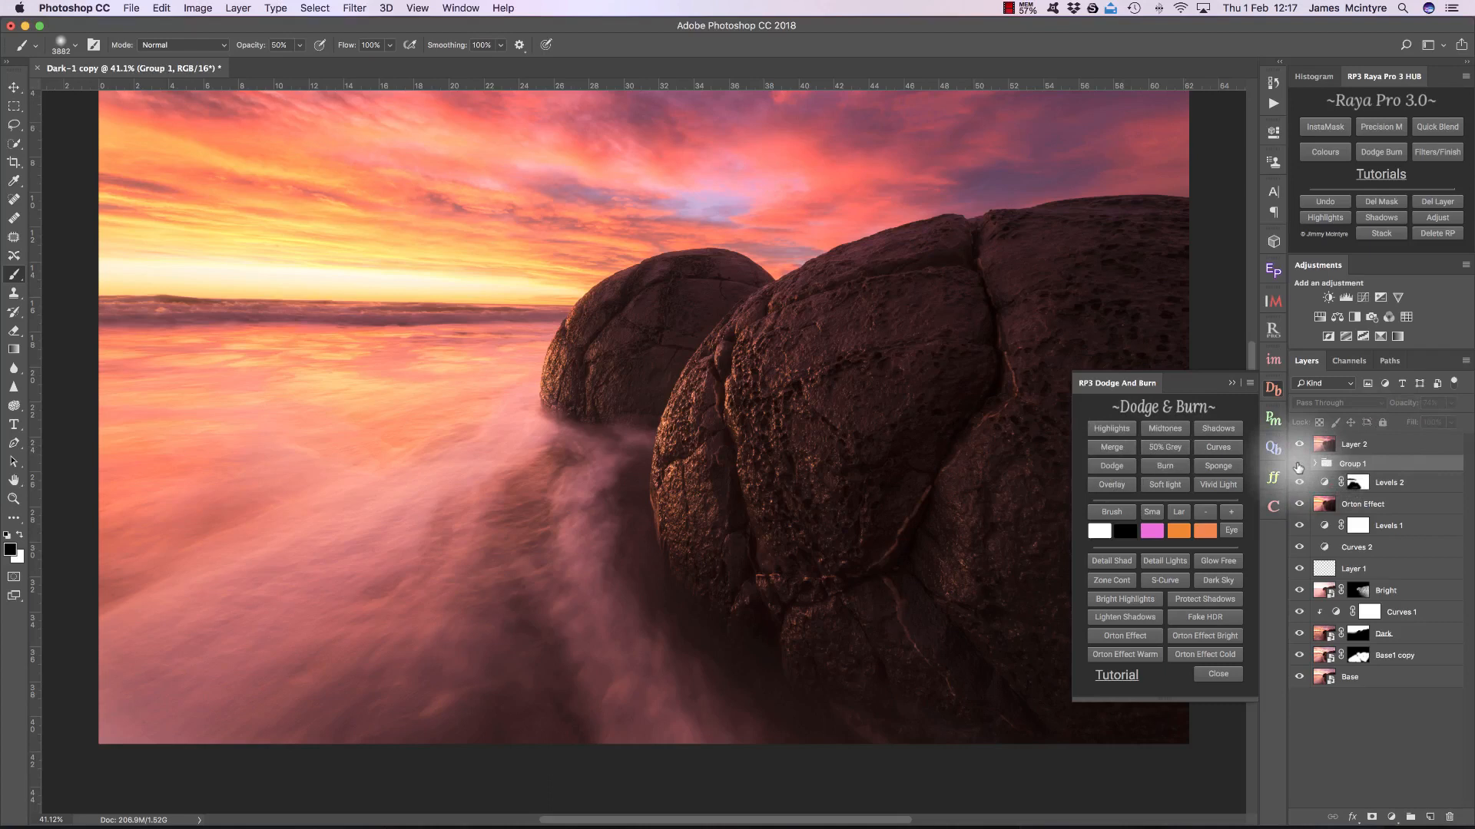
pyautogui.click(1299, 466)
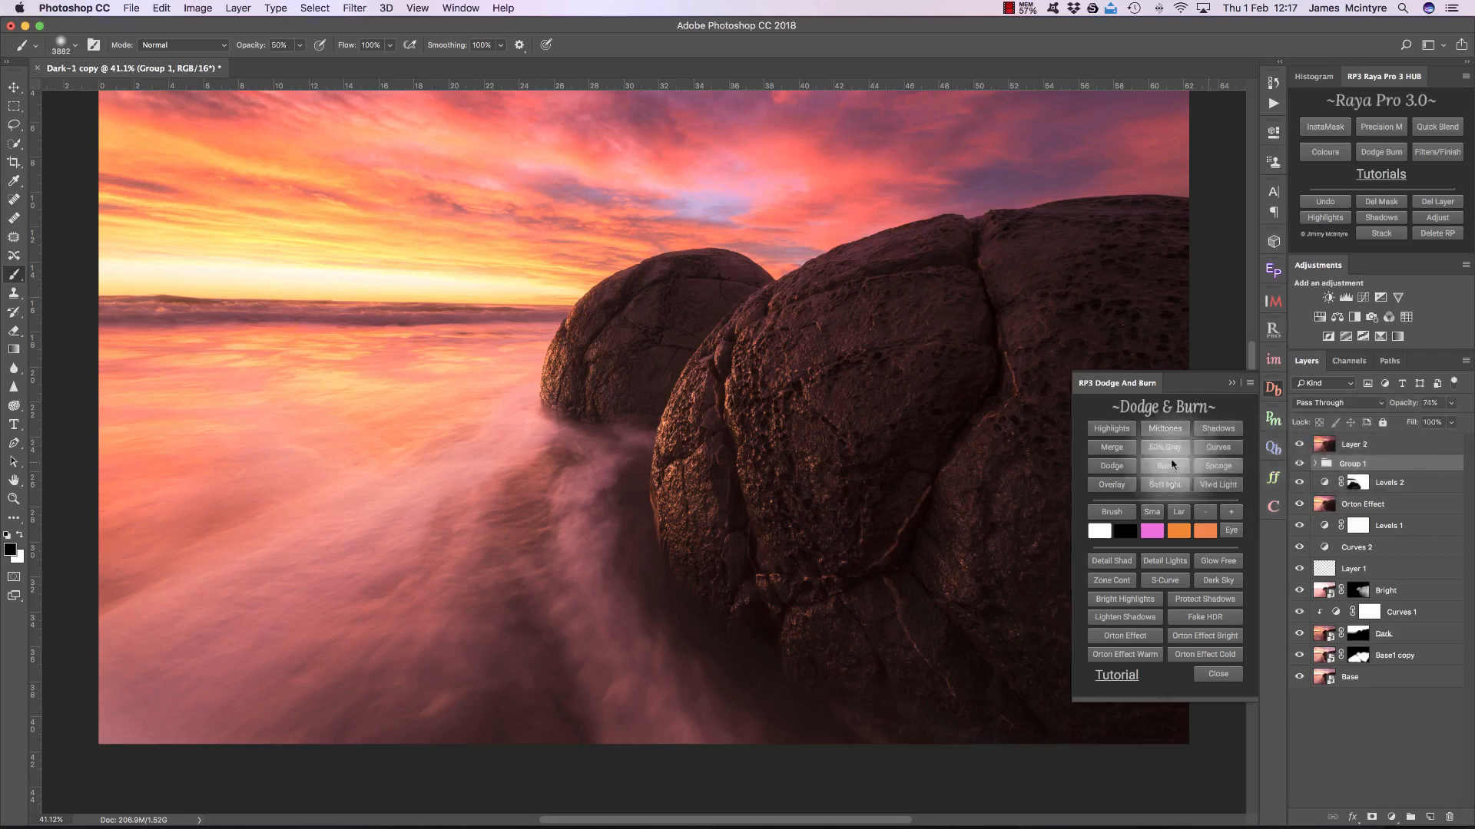
# Dodge the streak of water beside the boulders on Layer 2, using the Midtones range and 20% exposure.
pyautogui.click(1122, 473)
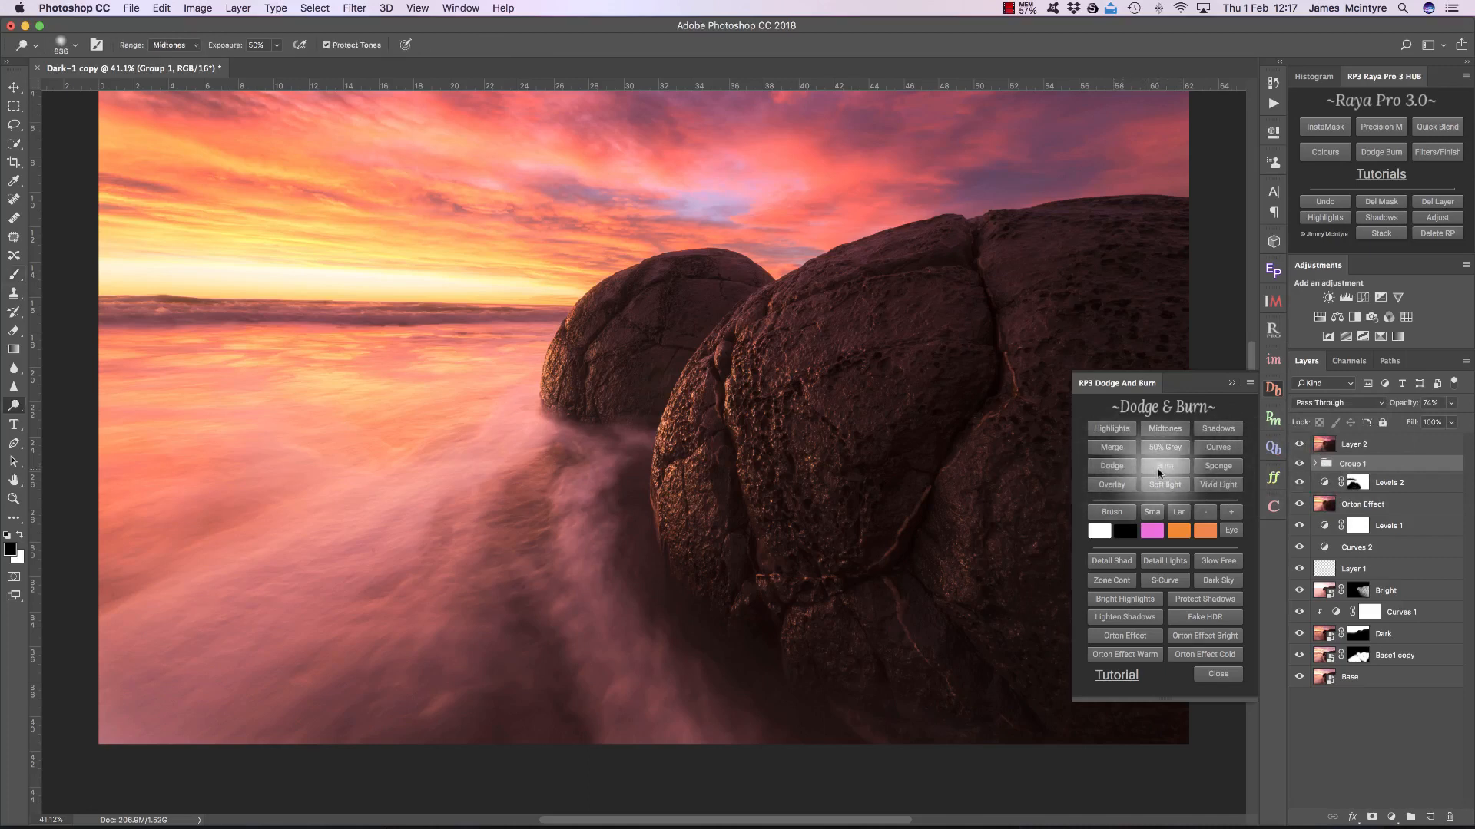
pyautogui.click(1221, 467)
pyautogui.click(1113, 467)
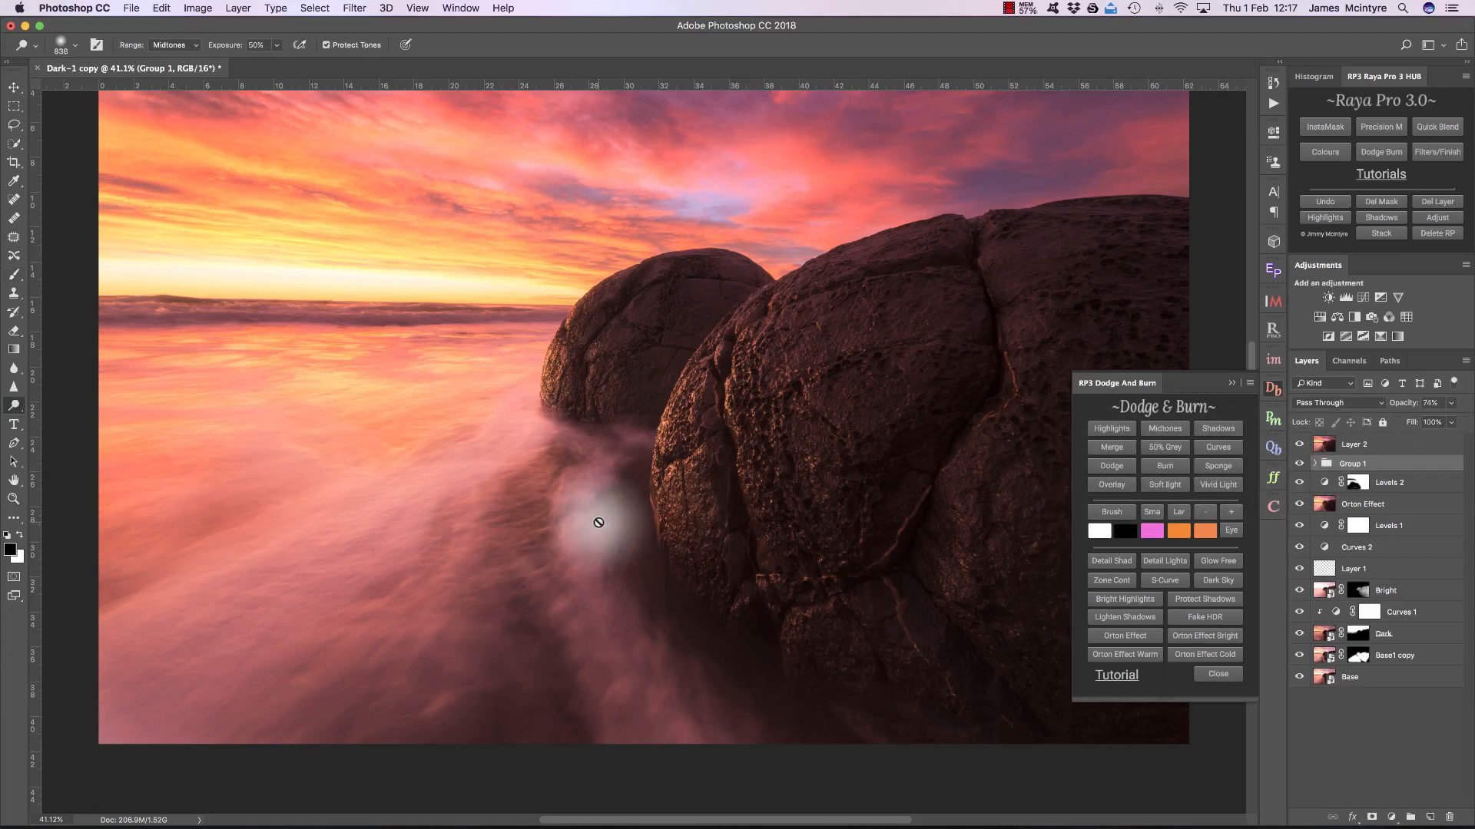
pyautogui.click(1405, 450)
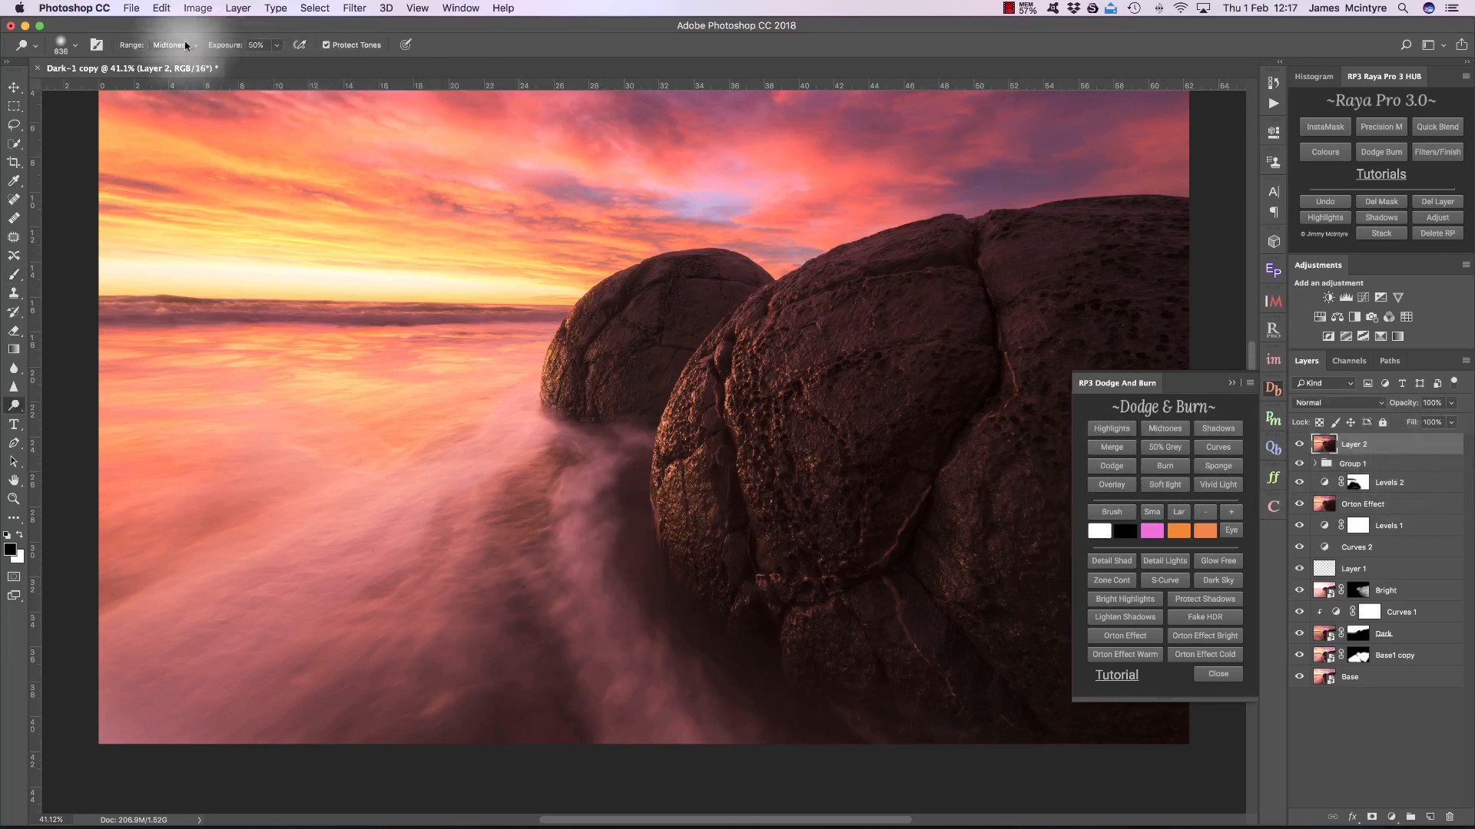
pyautogui.moveTo(233, 48); pyautogui.dragTo(210, 48)
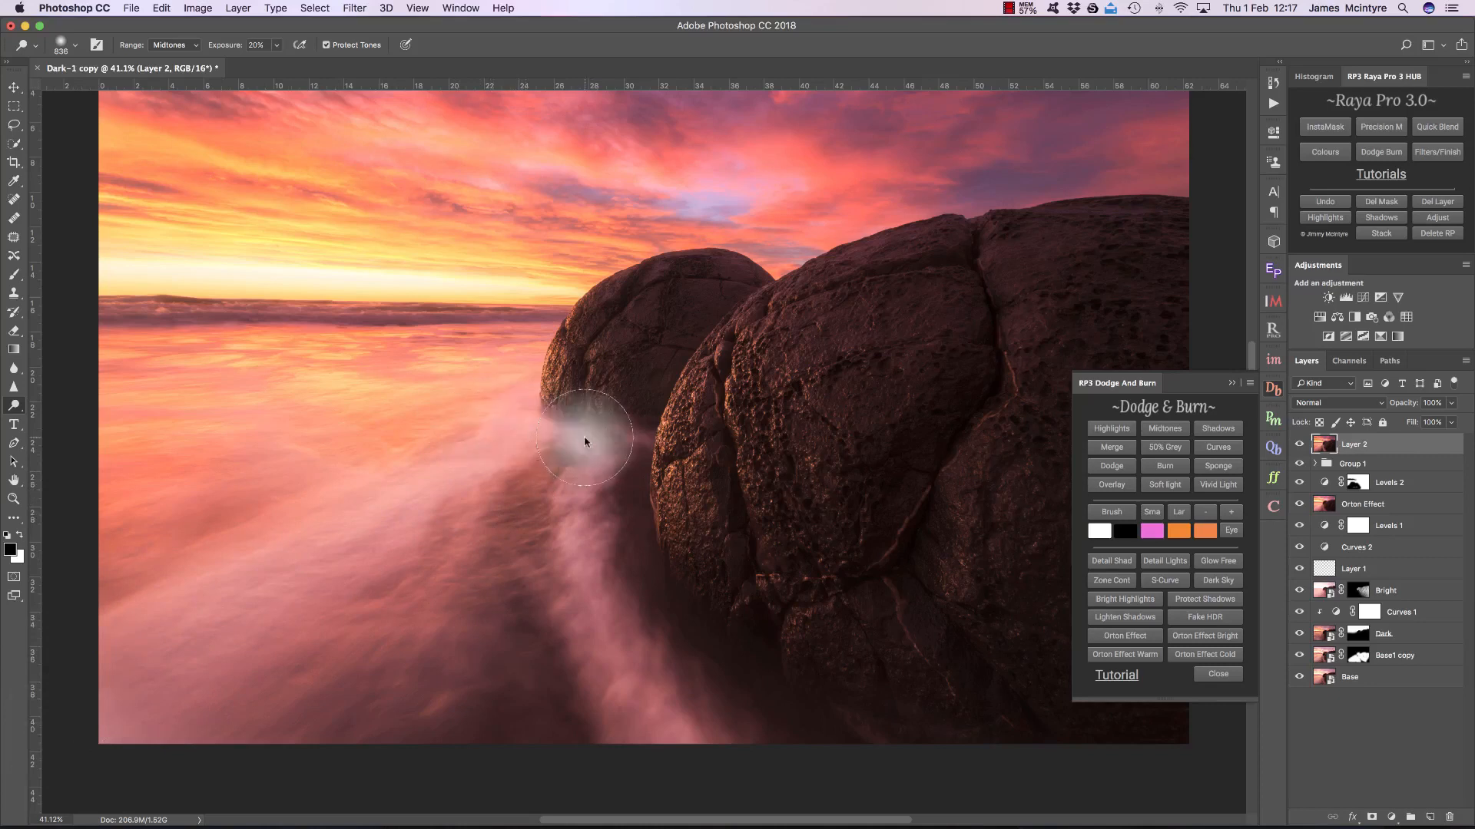
# Change Layer 2's blend mode to Luminosity and reduce its opacity to 56%.
pyautogui.moveTo(1413, 405); pyautogui.dragTo(1396, 408)
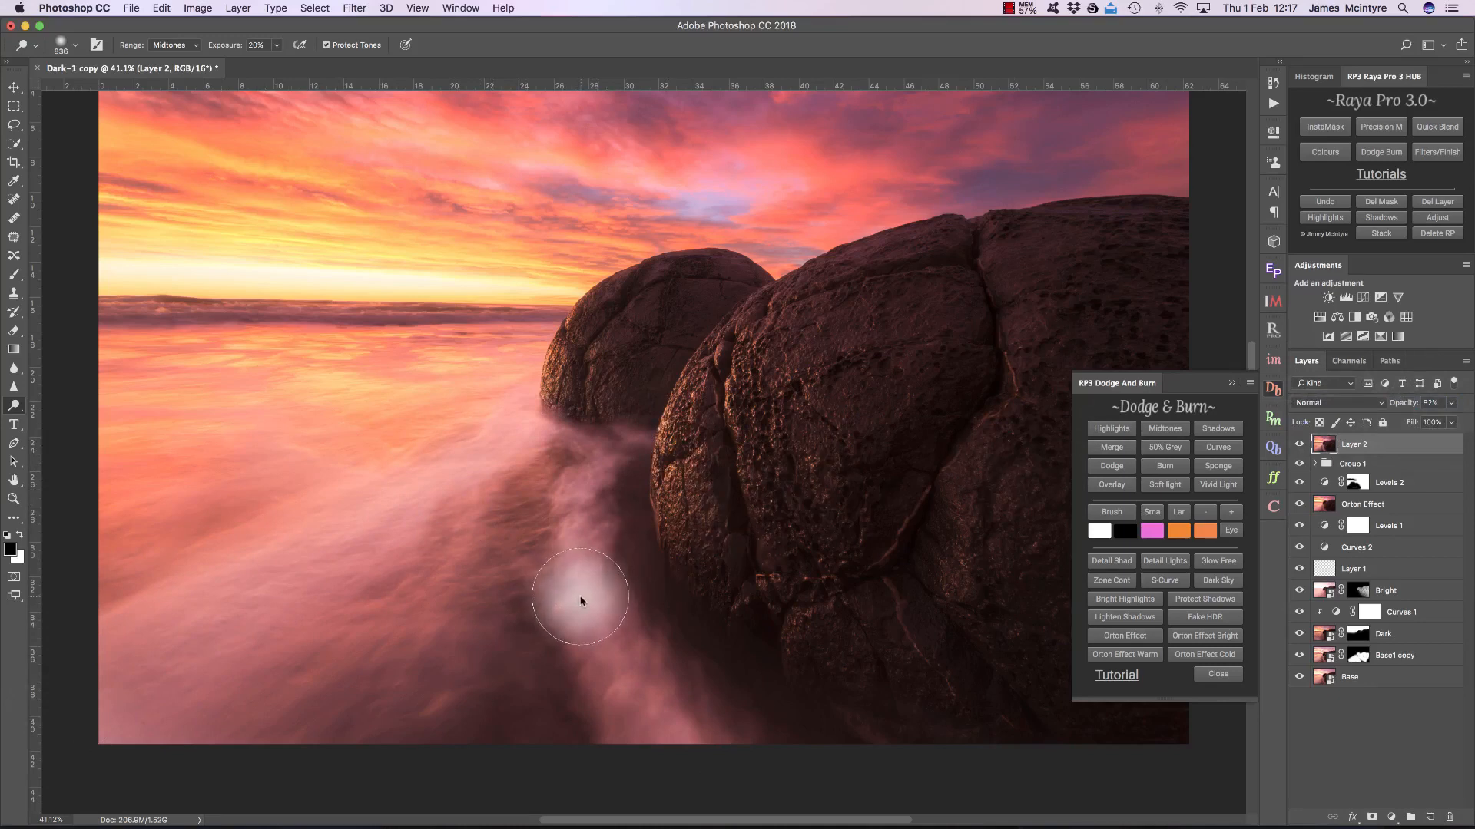
pyautogui.click(1228, 470)
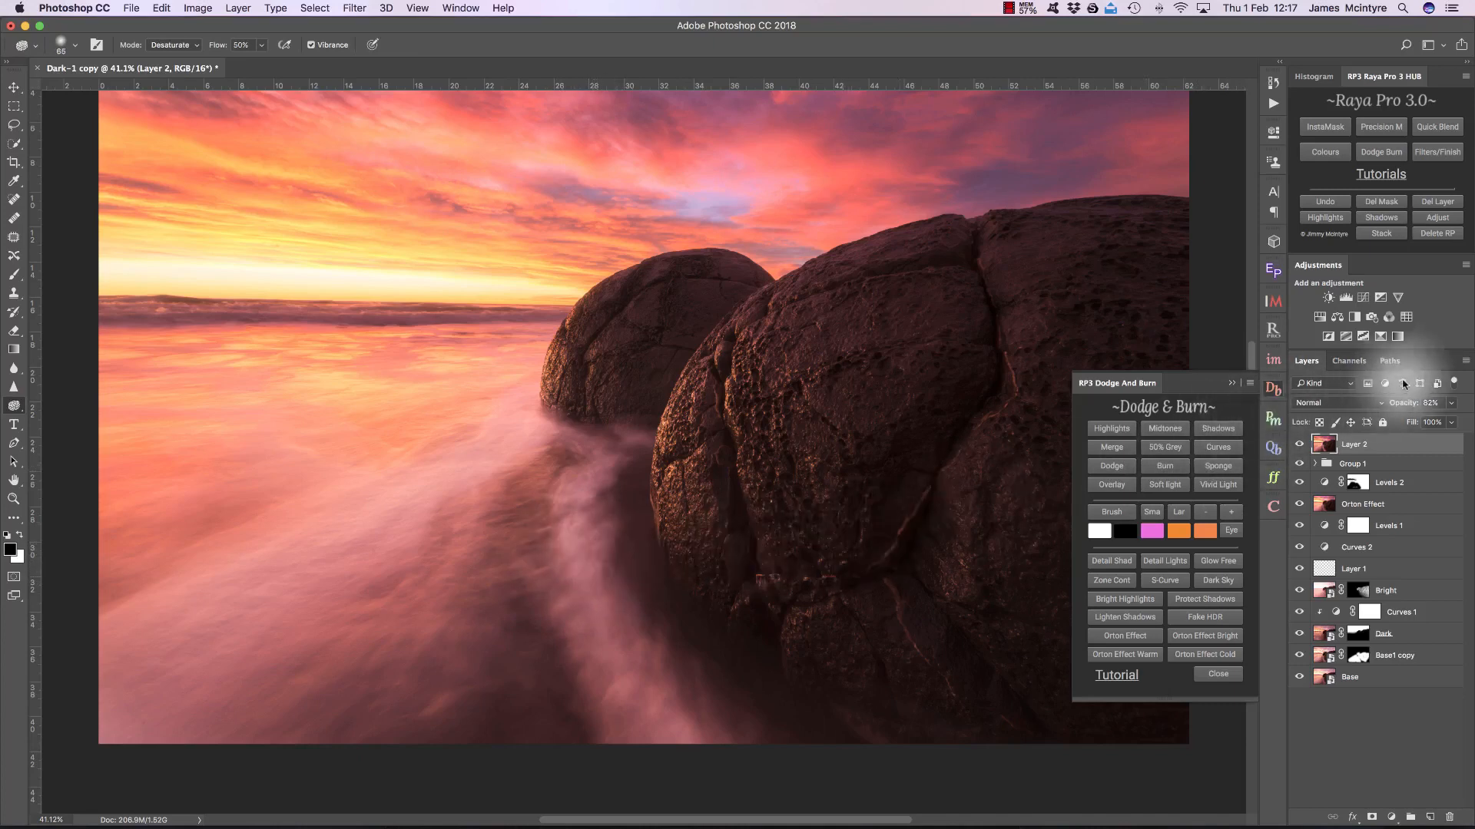
pyautogui.click(1336, 401)
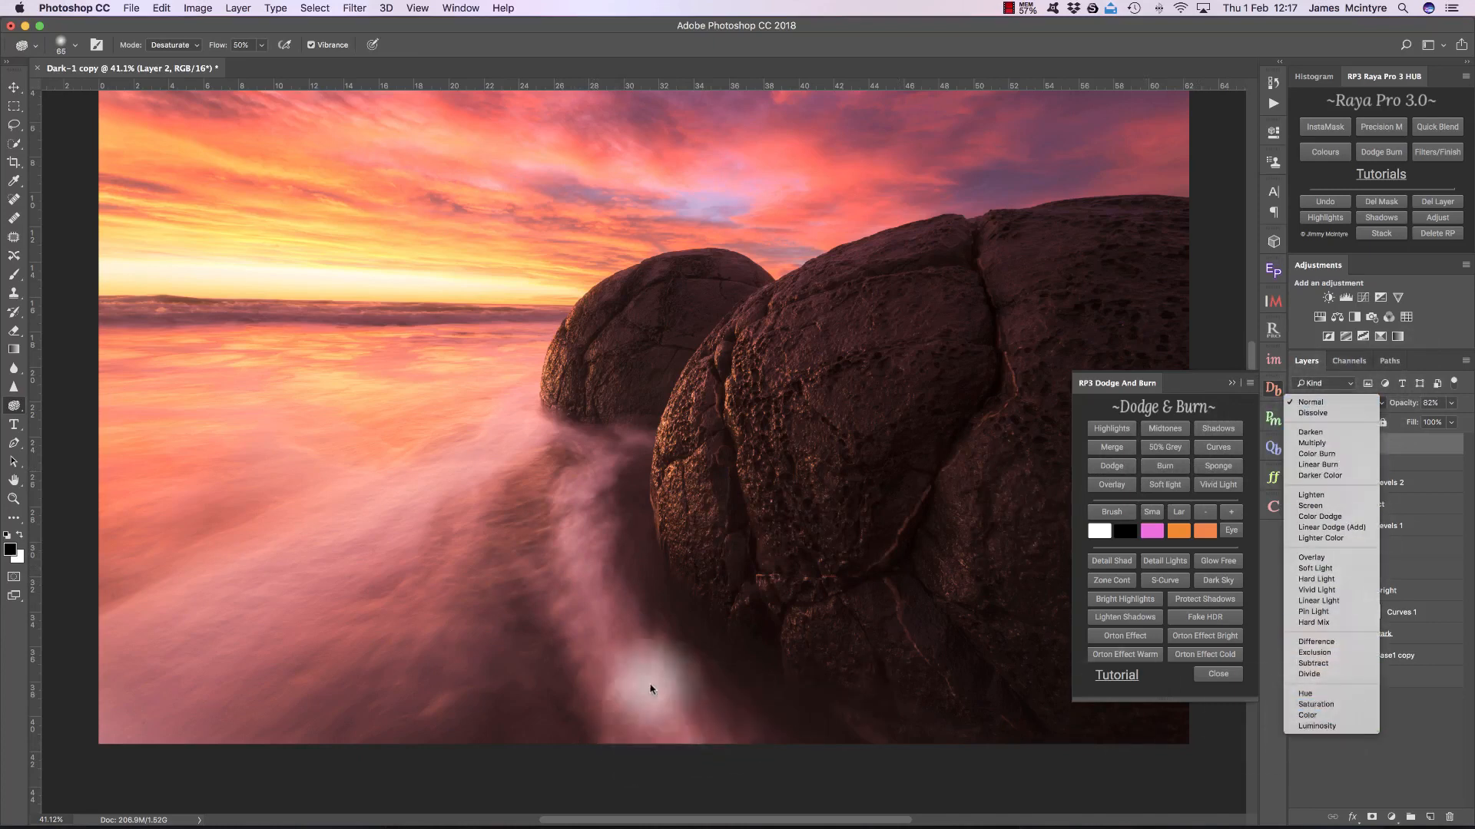
pyautogui.click(1321, 726)
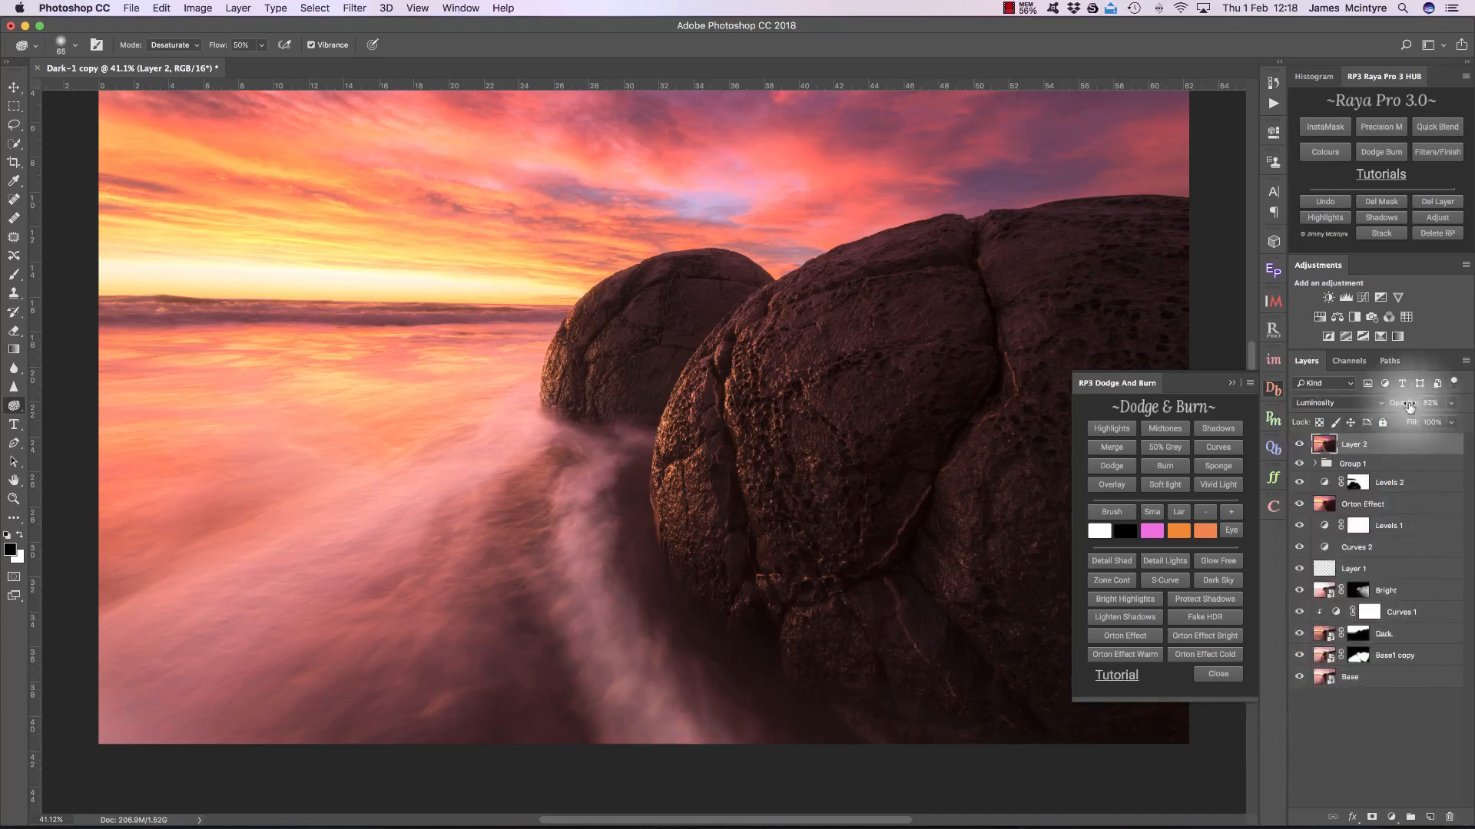
pyautogui.moveTo(1410, 407); pyautogui.dragTo(1398, 407)
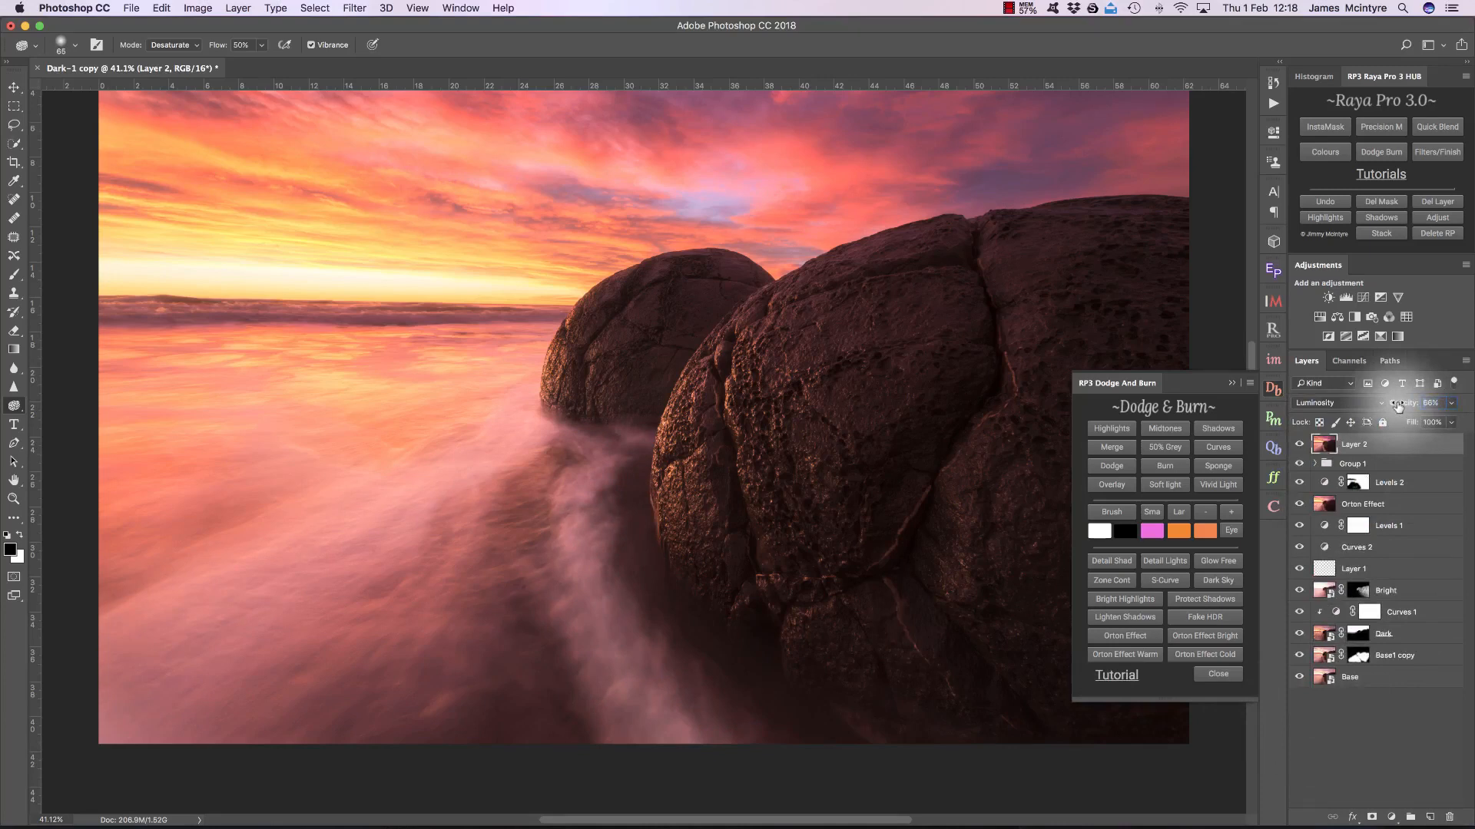
# Compare the image with and without Layer 2, and lower the layer's opacity to 40%.
pyautogui.click(1298, 443)
pyautogui.click(1298, 443)
pyautogui.click(1298, 443)
pyautogui.click(1298, 443)
pyautogui.moveTo(1409, 407); pyautogui.dragTo(1386, 407)
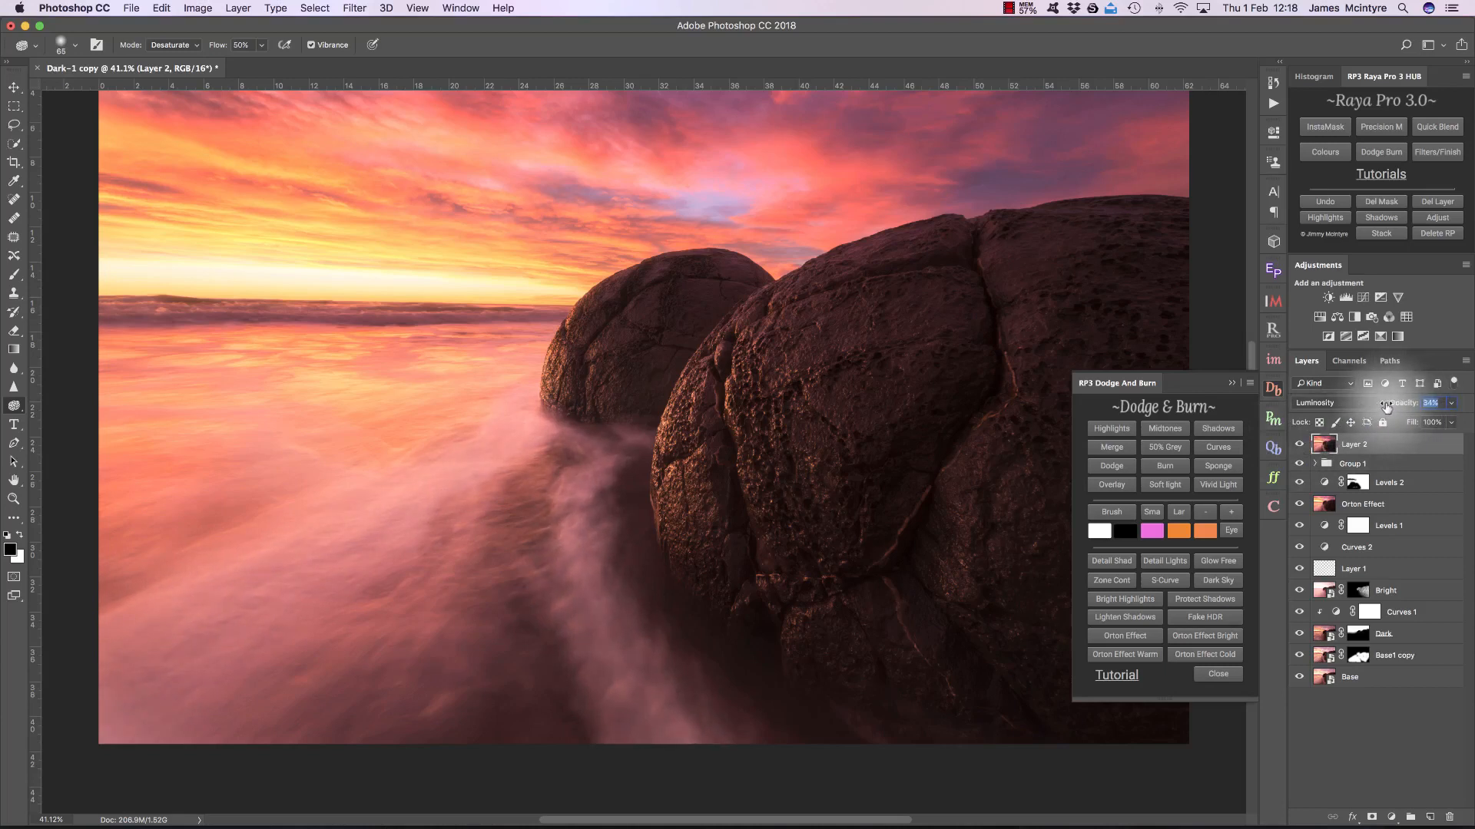
pyautogui.click(1299, 444)
pyautogui.click(1299, 445)
# Reopen Raya Pro's Dodge & Burn tools, pick the Dodge tool again, and compare the image with and without Layer 2.
pyautogui.click(1273, 389)
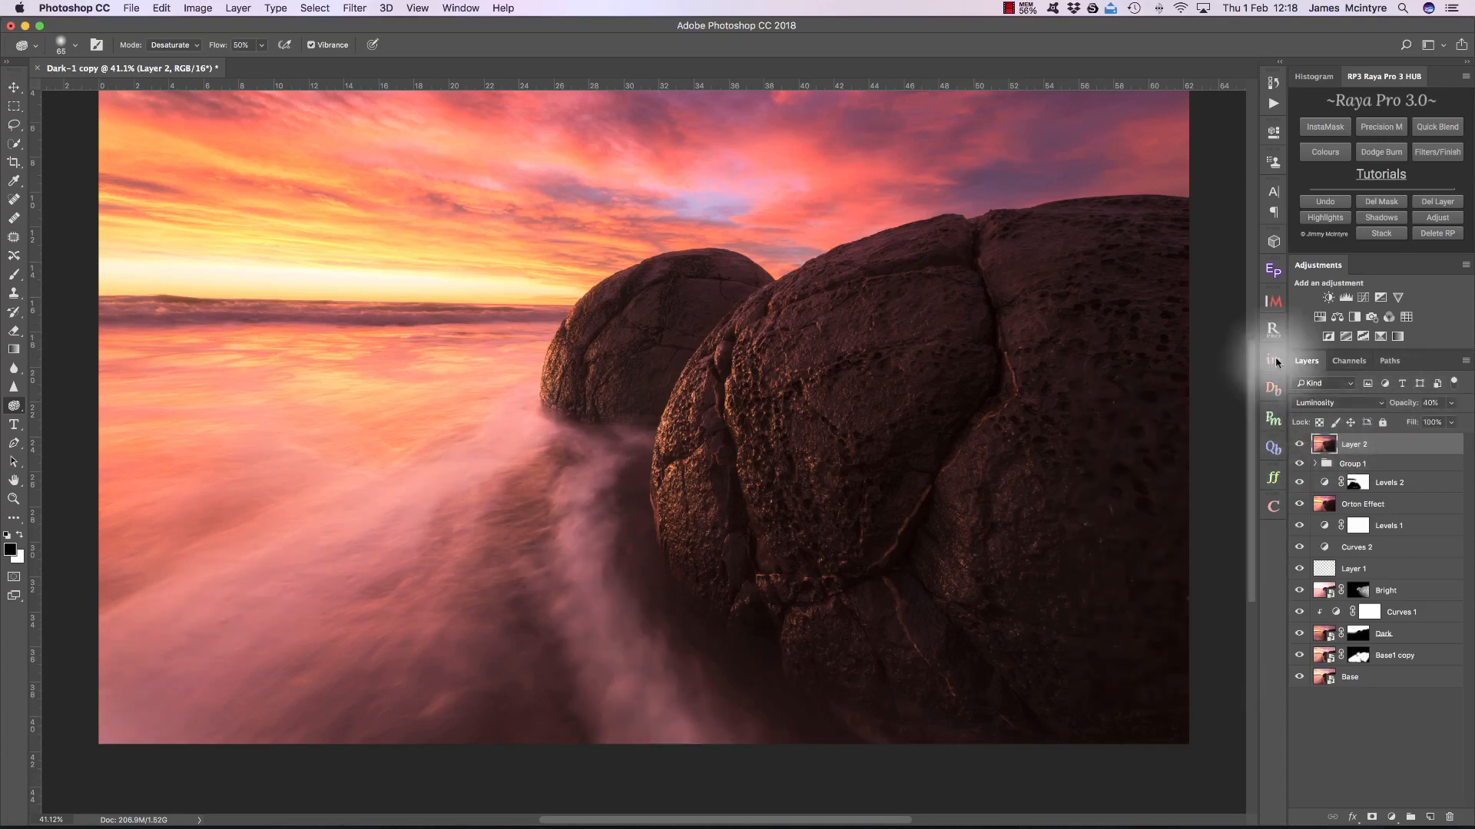
pyautogui.click(1273, 388)
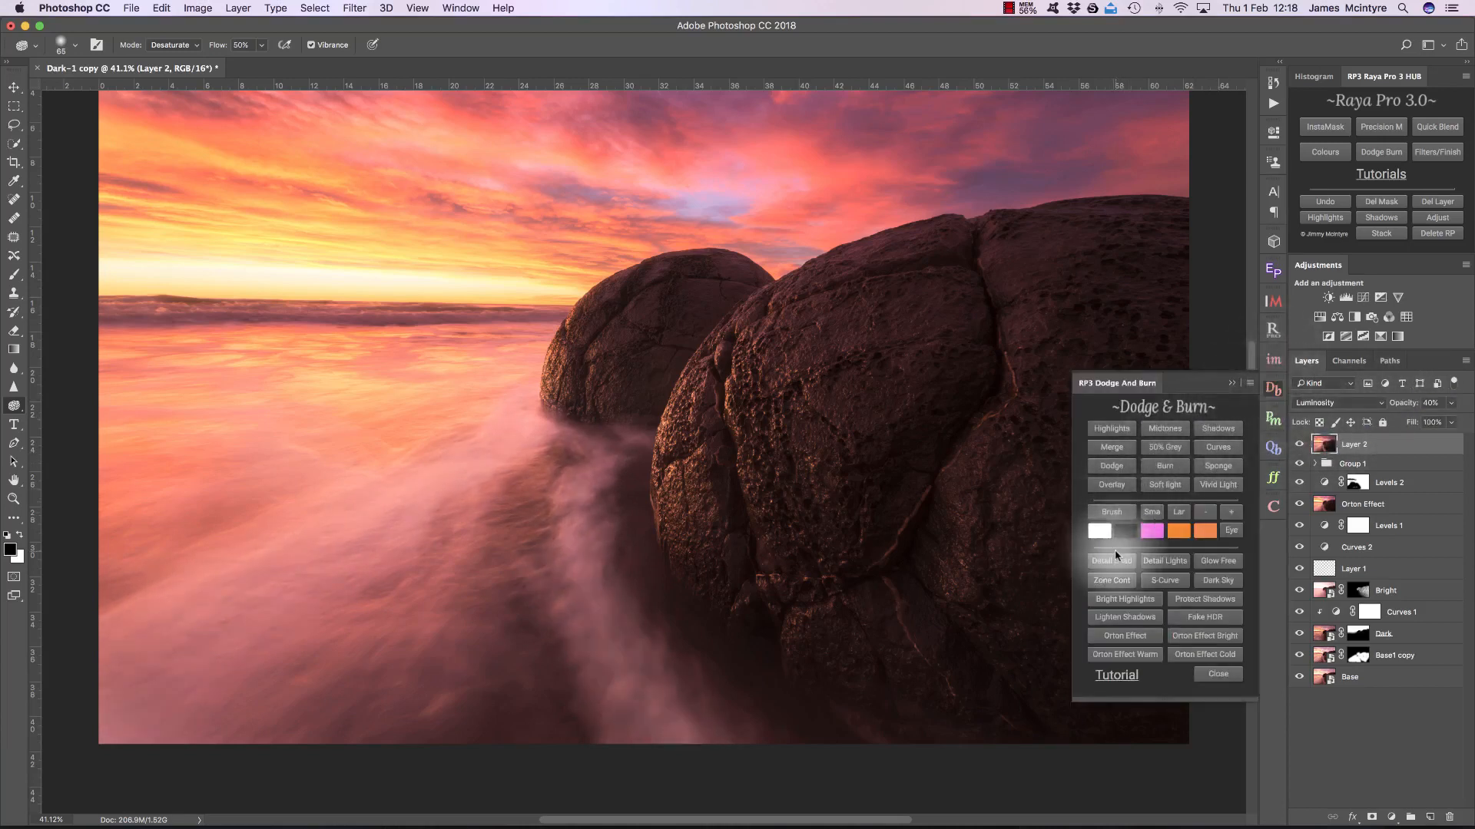
pyautogui.click(1113, 510)
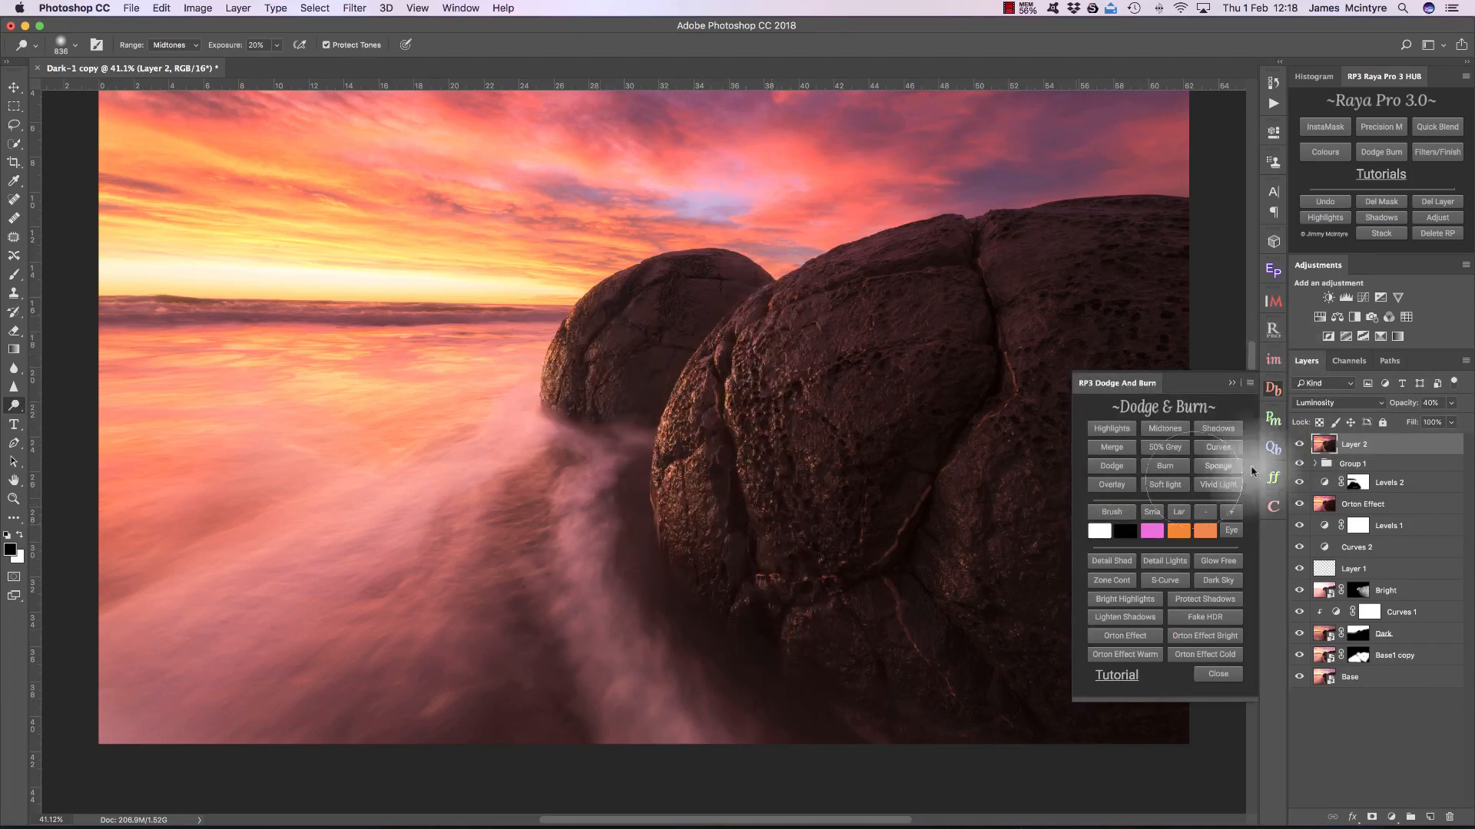
pyautogui.click(1298, 445)
pyautogui.click(1298, 445)
pyautogui.click(1298, 444)
pyautogui.click(1298, 445)
# Close the Dodge & Burn tools, hide every layer above Base to view the starting exposure, and show them all again.
pyautogui.click(1231, 382)
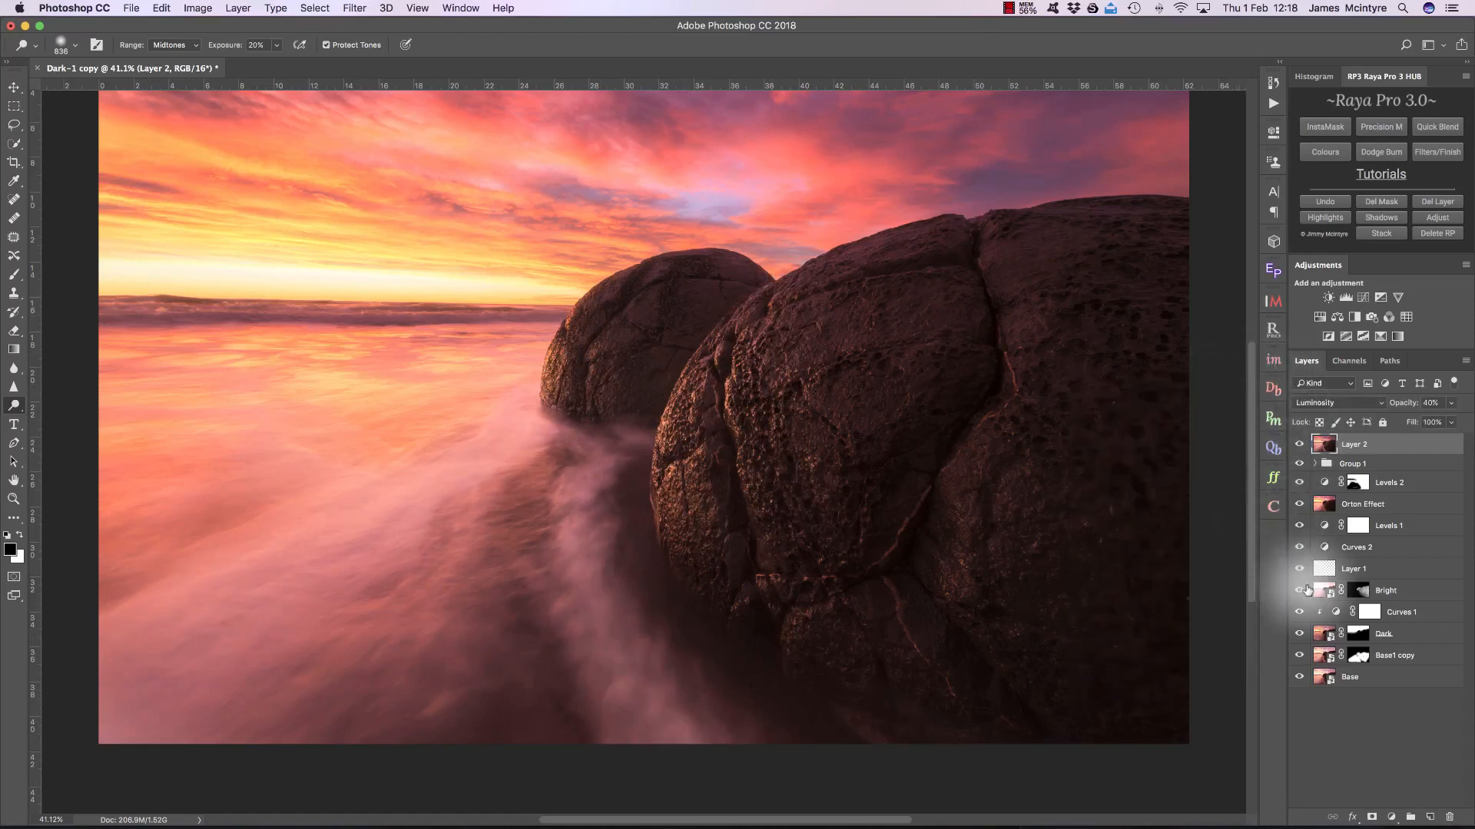
pyautogui.moveTo(1300, 657); pyautogui.dragTo(1303, 449)
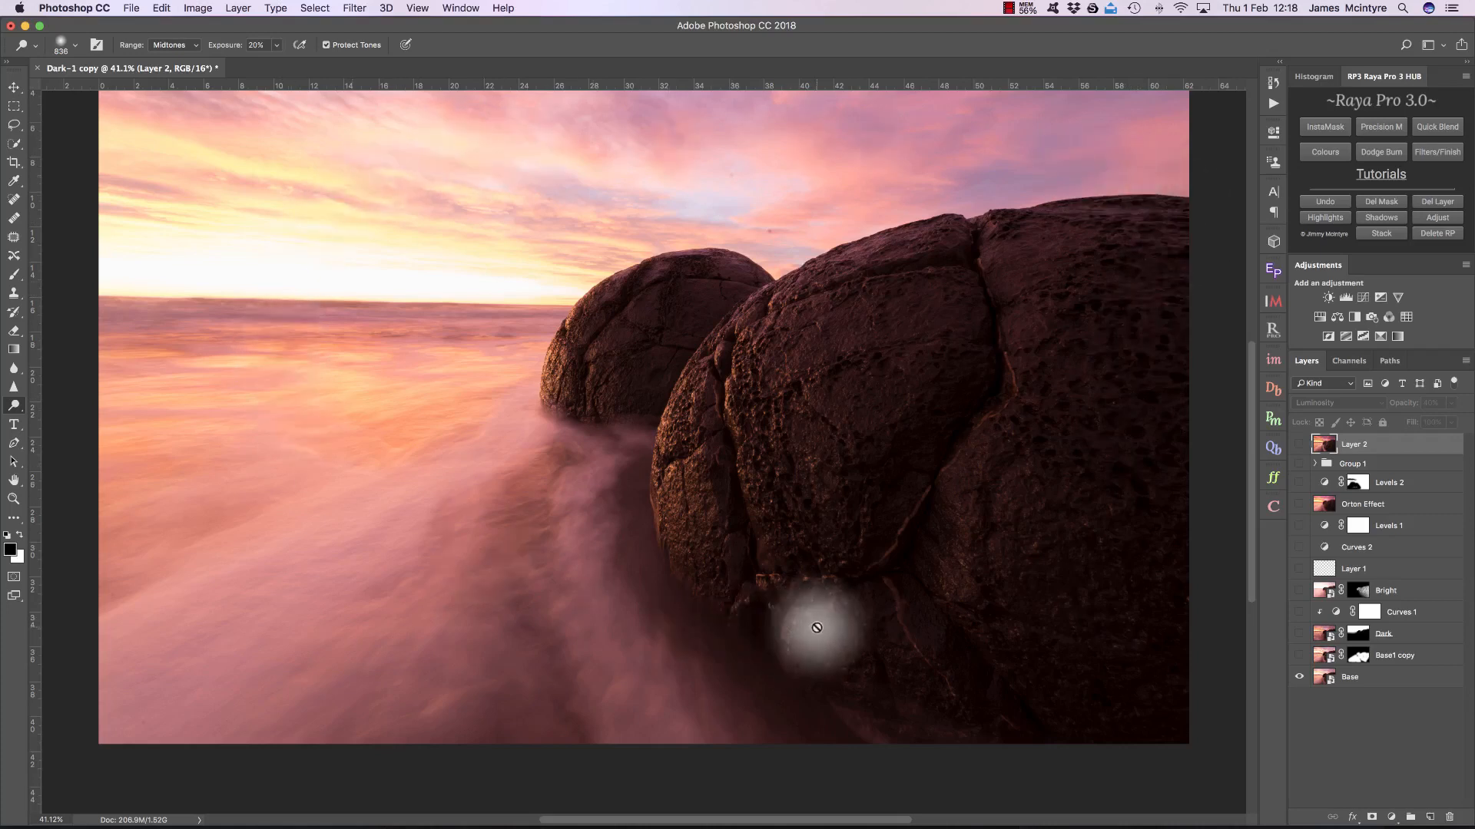
pyautogui.moveTo(1299, 657); pyautogui.dragTo(1303, 450)
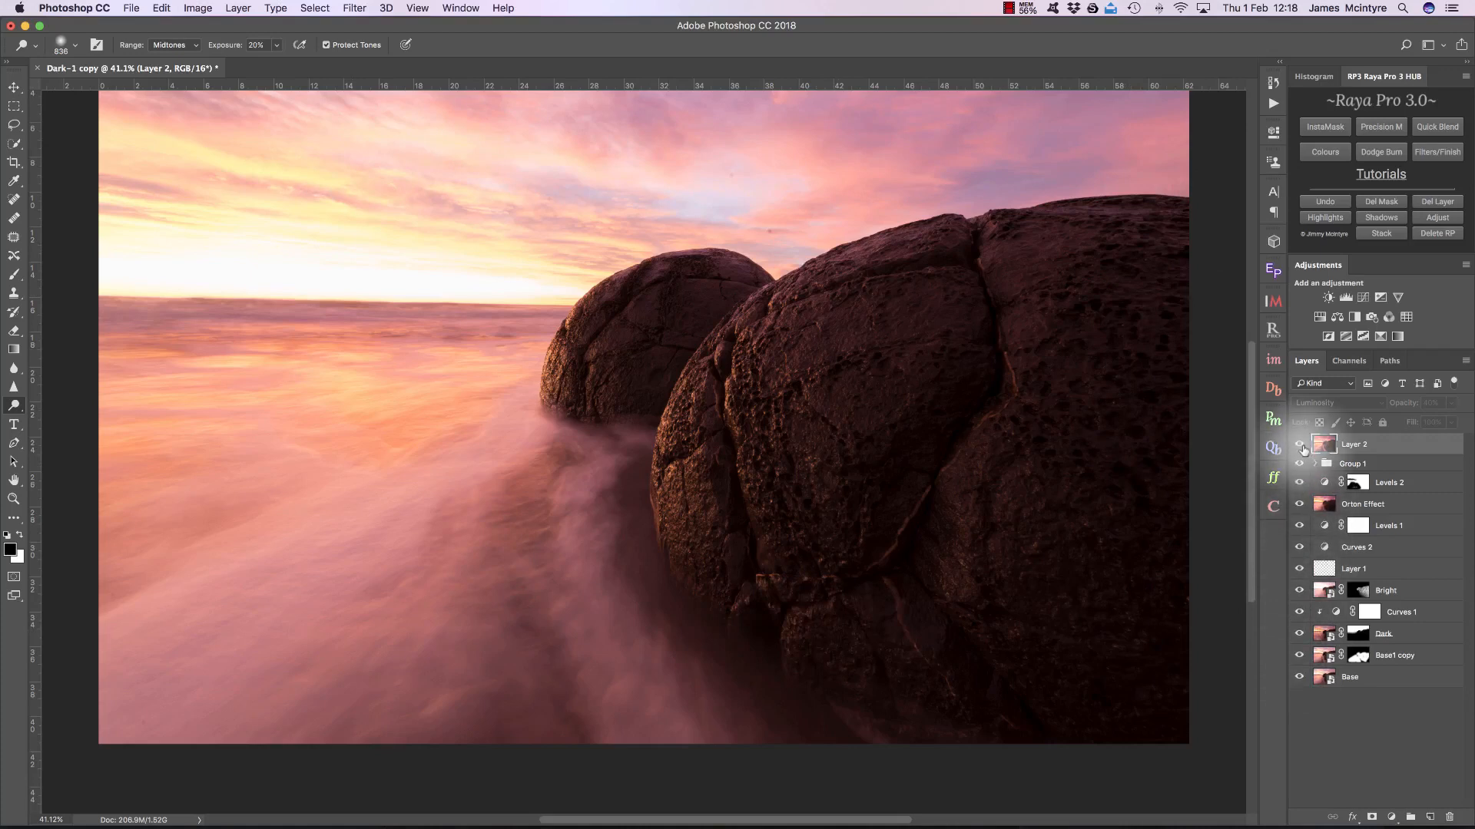